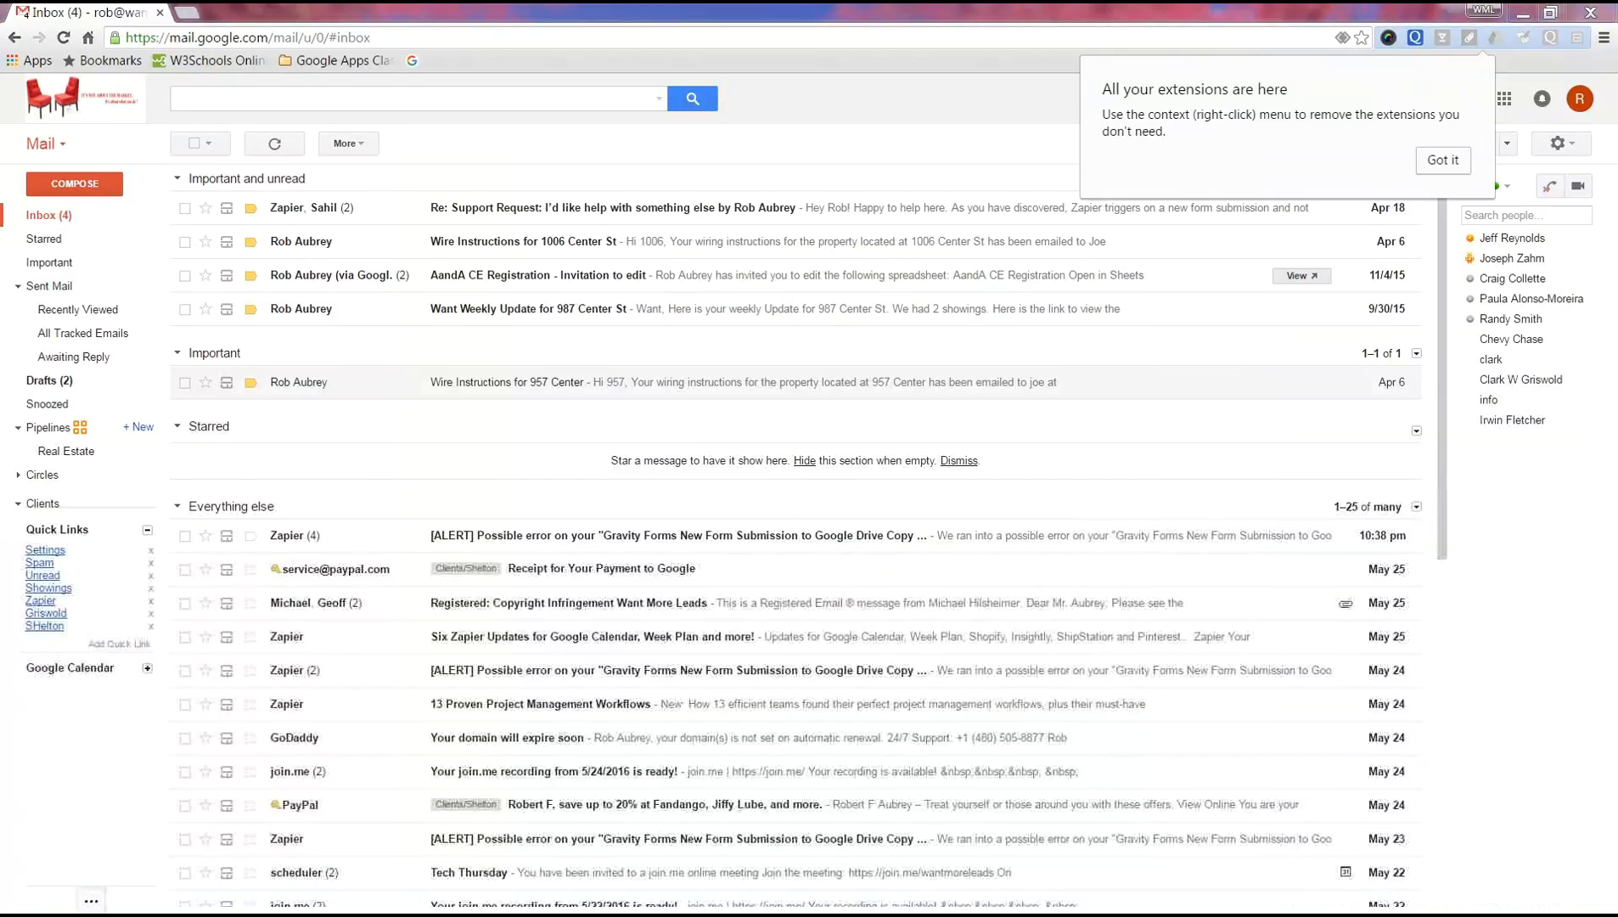
- Dismiss the browser's notice about extensions and look over the Gmail inbox
{"action": "key", "text": "Escape"}
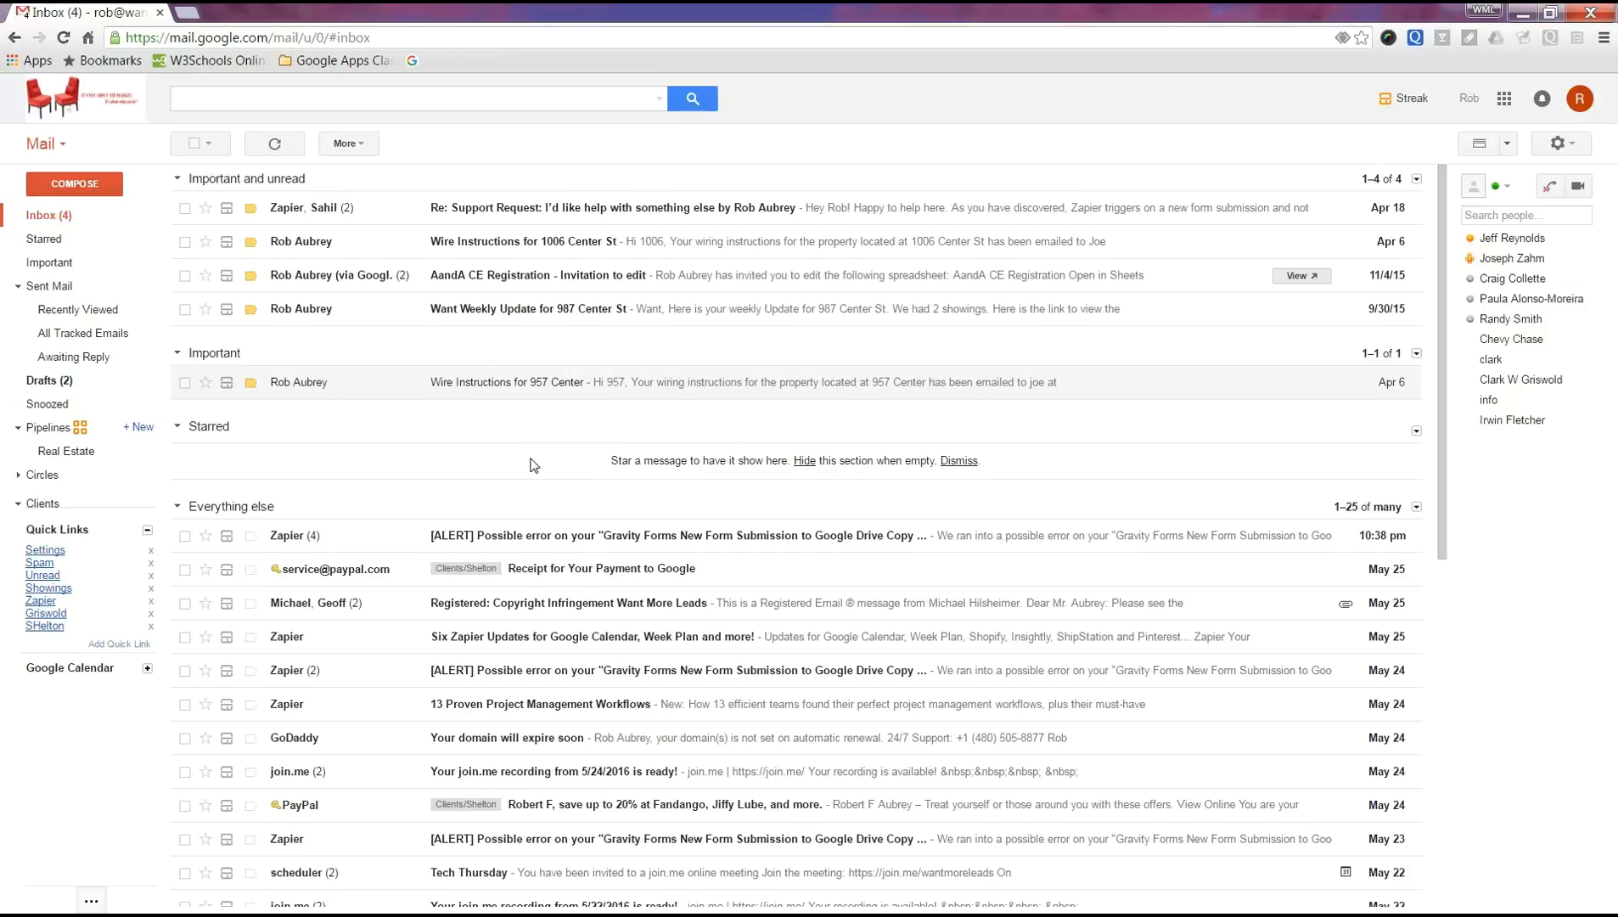
{"action": "scroll", "coordinate": [533, 465], "scroll_direction": "down", "scroll_amount": 4}
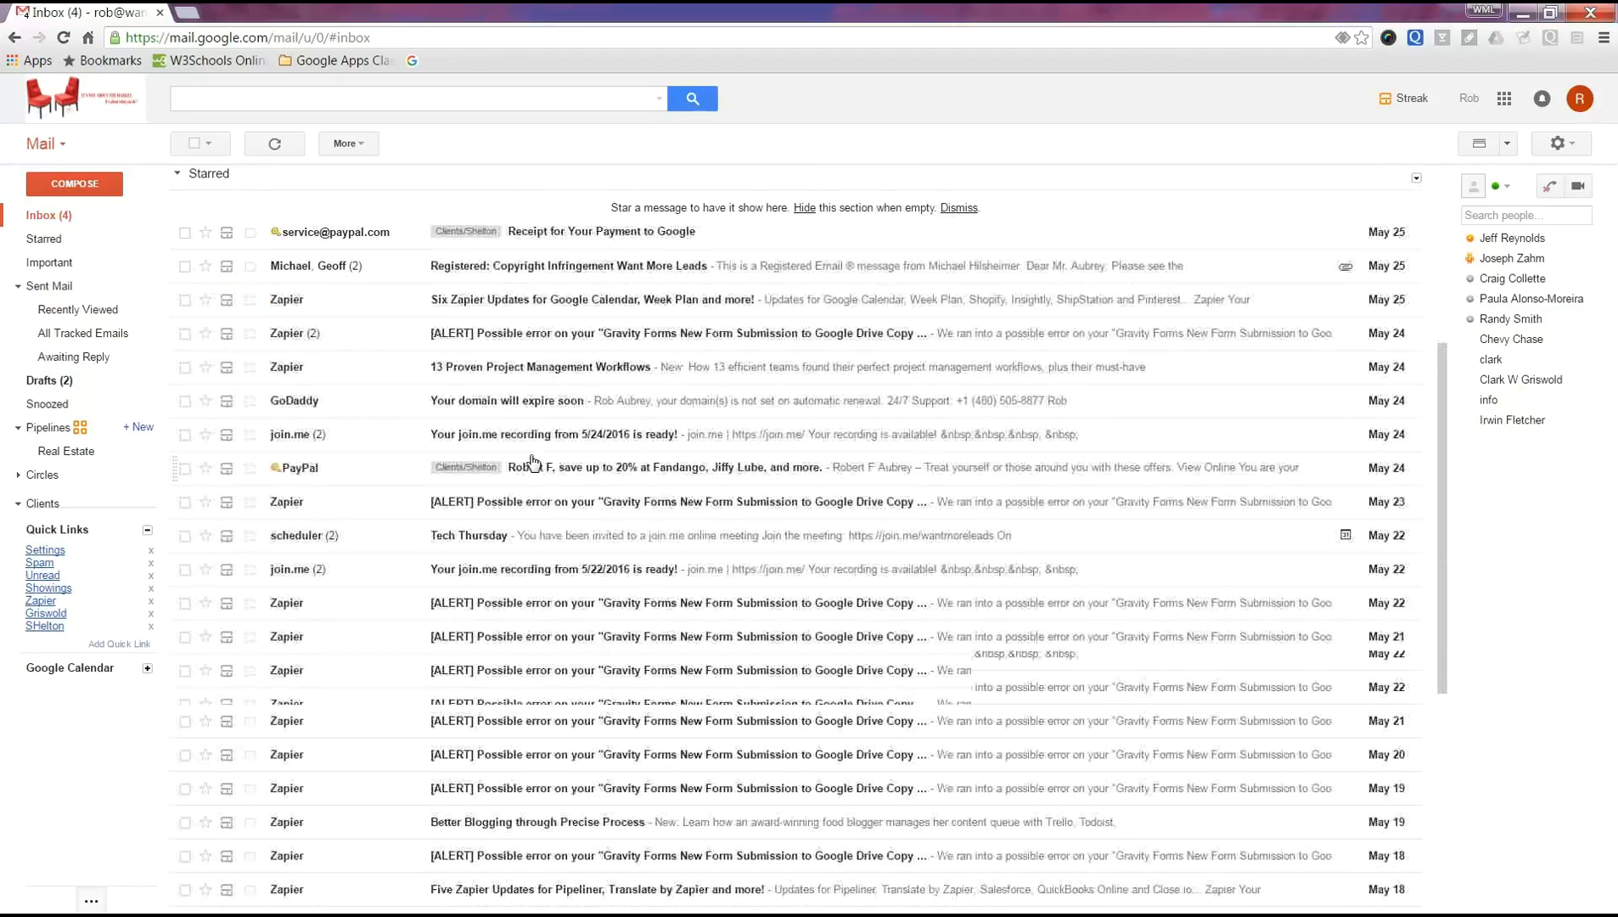
{"action": "scroll", "coordinate": [533, 463], "scroll_direction": "up", "scroll_amount": 4}
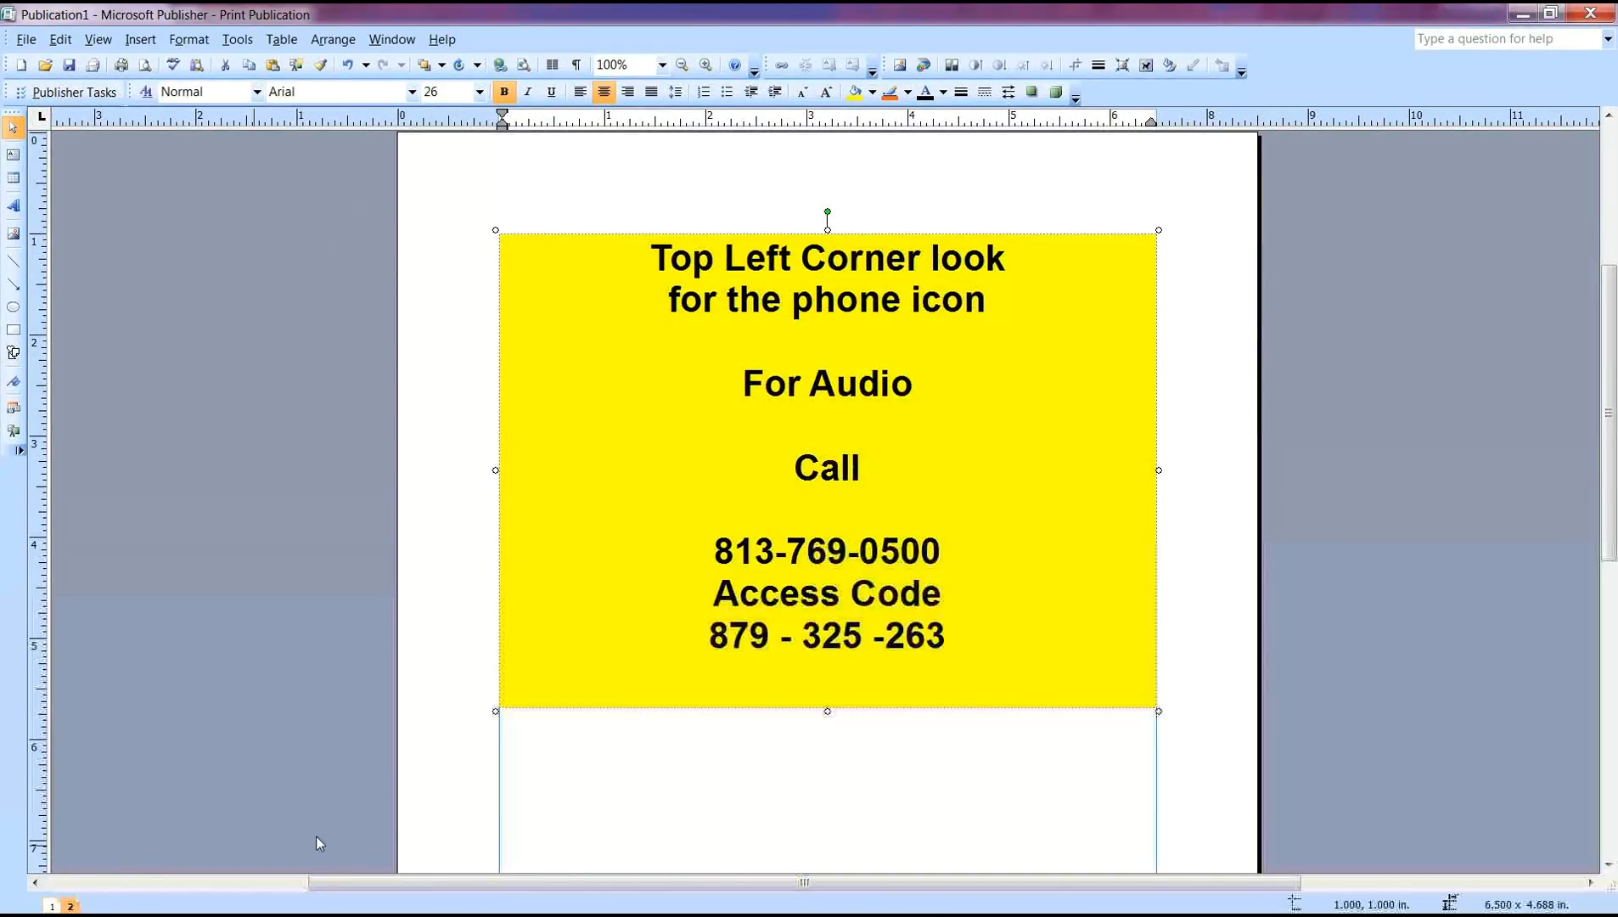
- Deselect the yellow text box in the Publisher page and minimize Publisher to return to the Gmail inbox
{"action": "left_click", "coordinate": [426, 822]}
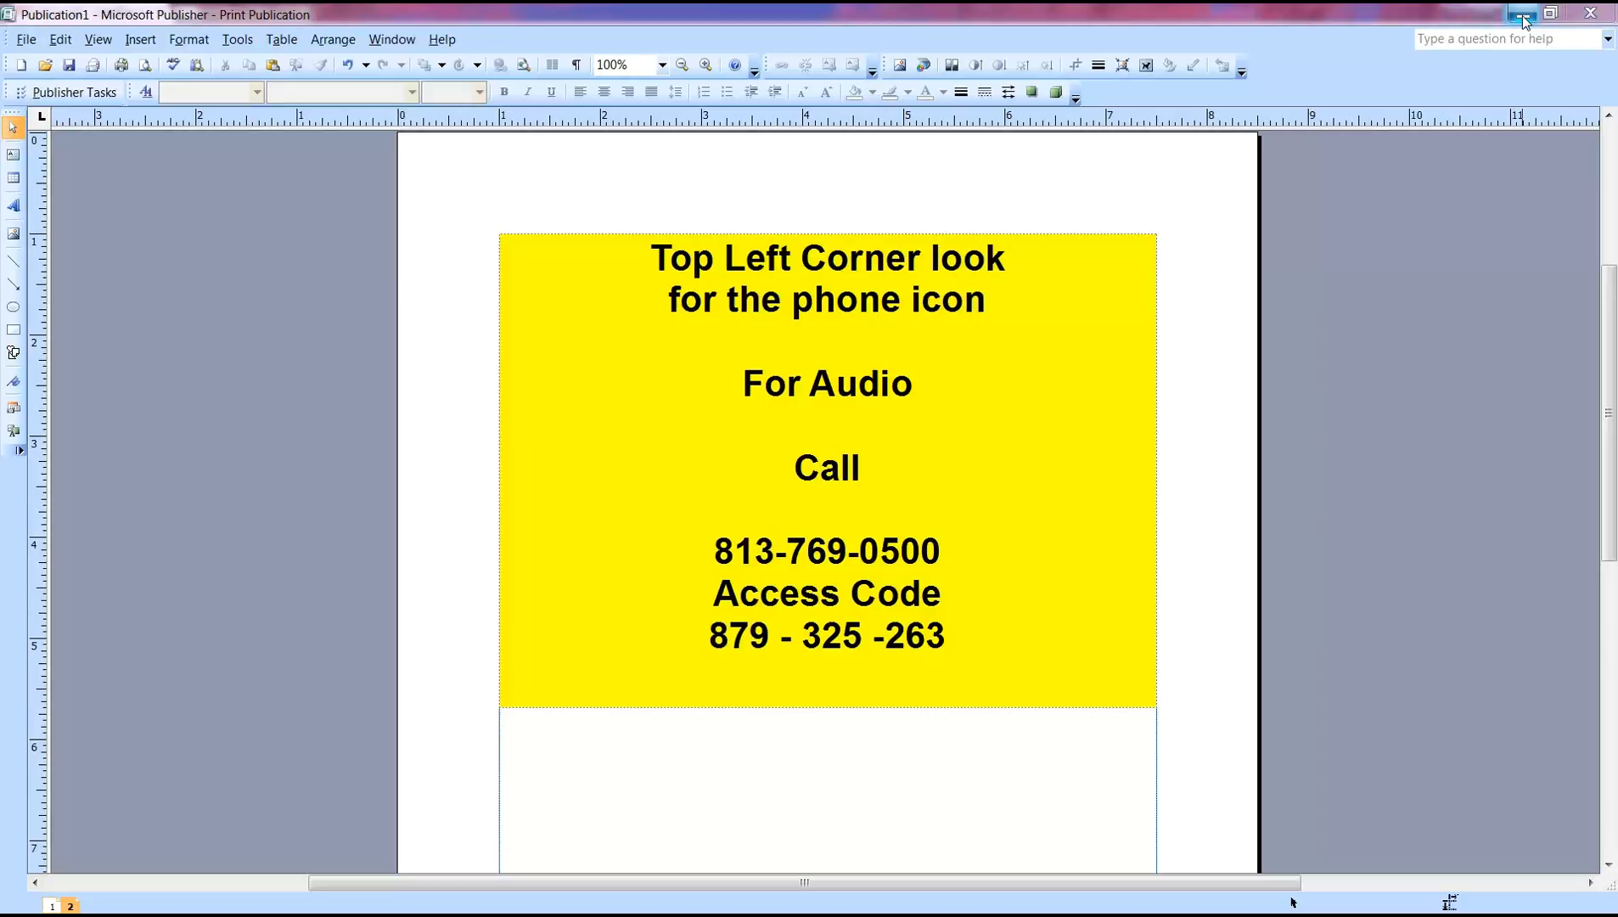
{"action": "left_click", "coordinate": [1522, 15]}
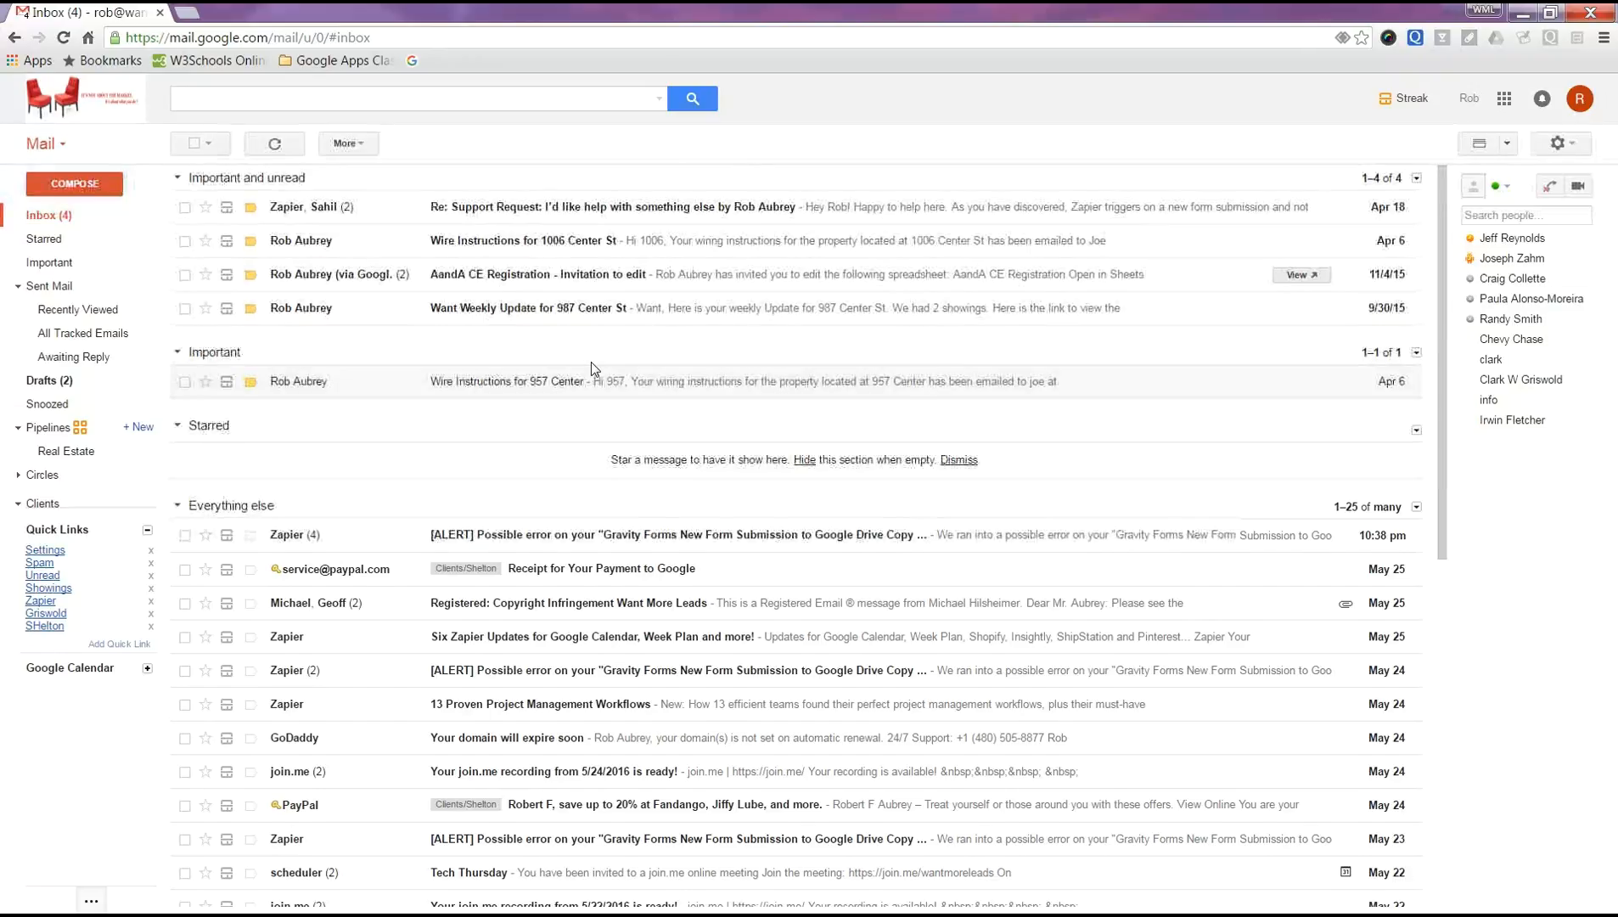
- Open the unread "Want Weekly Update" message dated 9/30/15 and return to the inbox
{"action": "scroll", "coordinate": [590, 362], "scroll_direction": "down", "scroll_amount": 1}
{"action": "scroll", "coordinate": [589, 363], "scroll_direction": "up", "scroll_amount": 1}
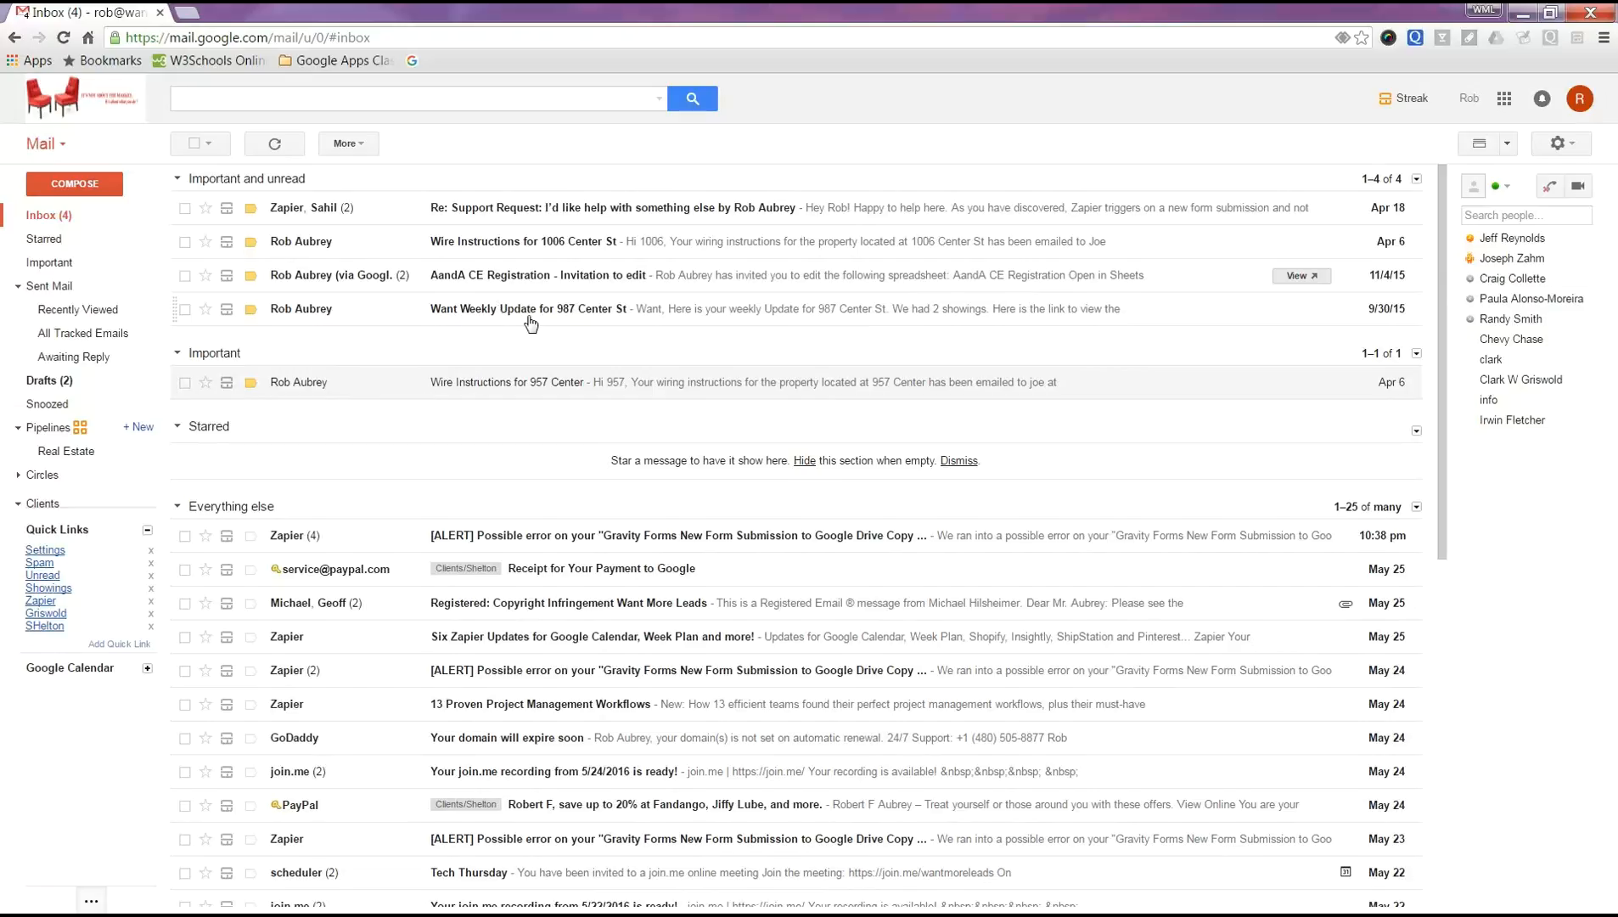
{"action": "left_click", "coordinate": [461, 320]}
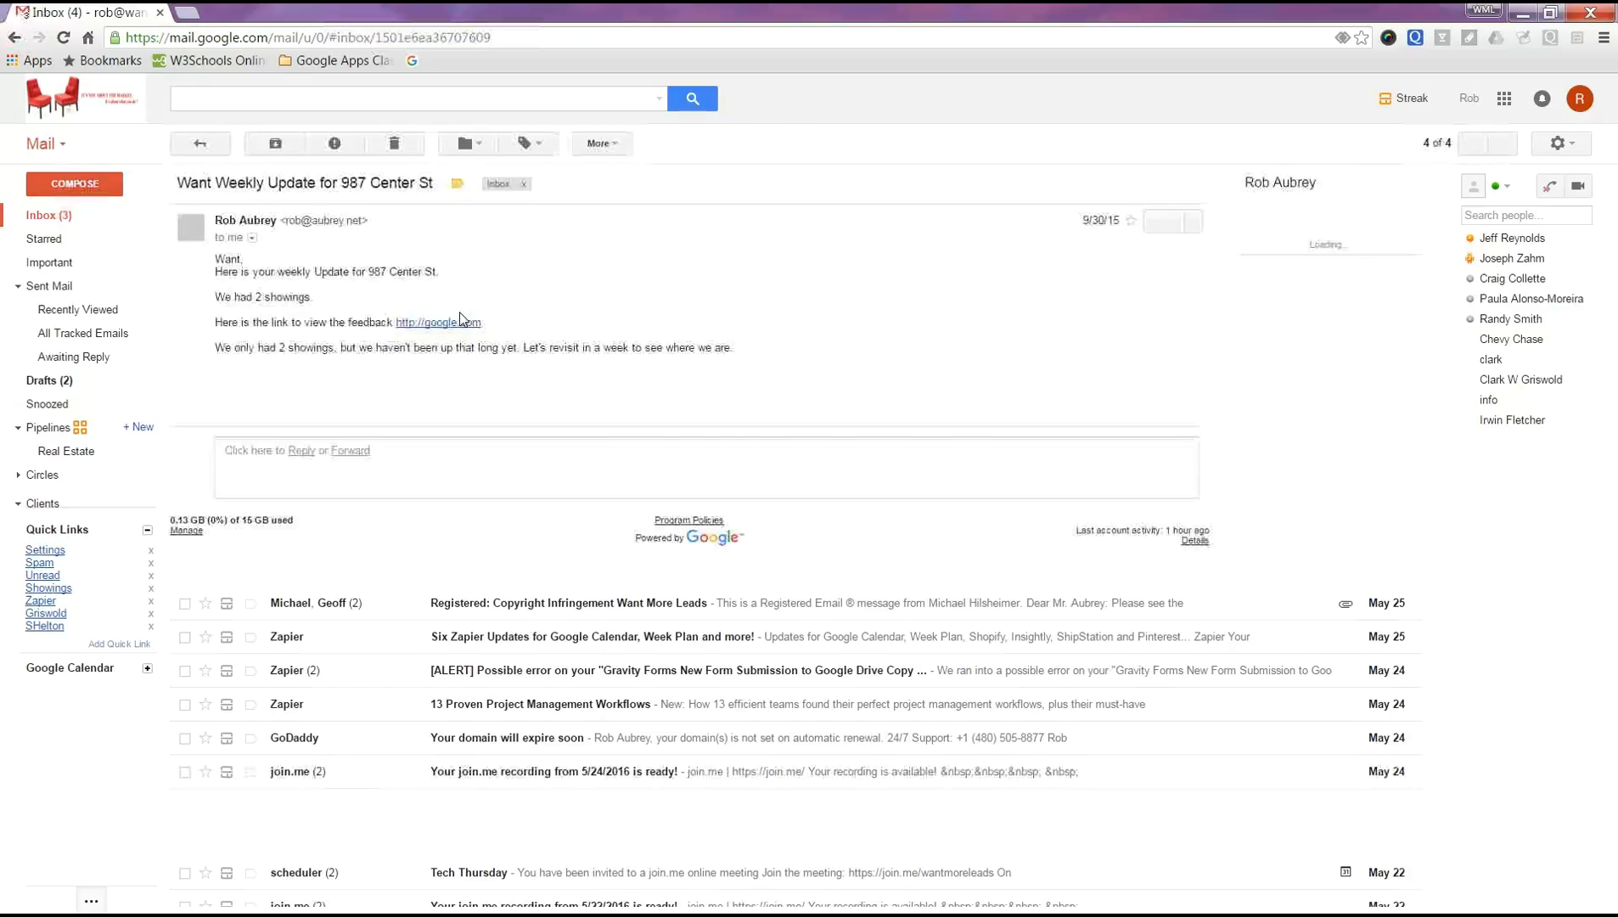
{"action": "left_click", "coordinate": [204, 145]}
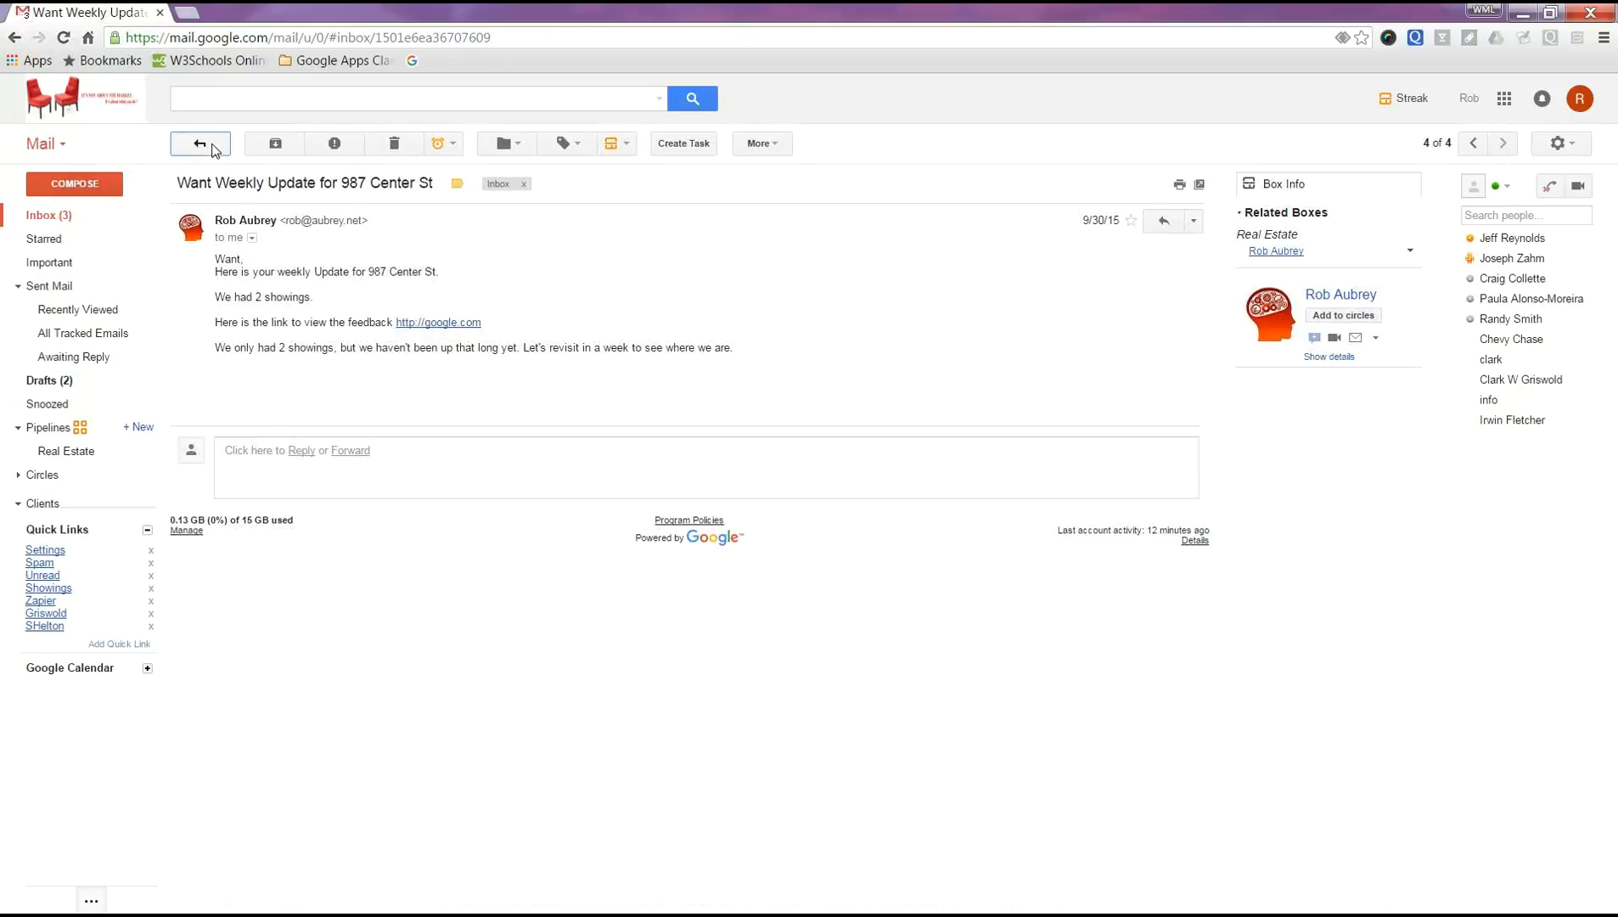
{"action": "left_click", "coordinate": [69, 220]}
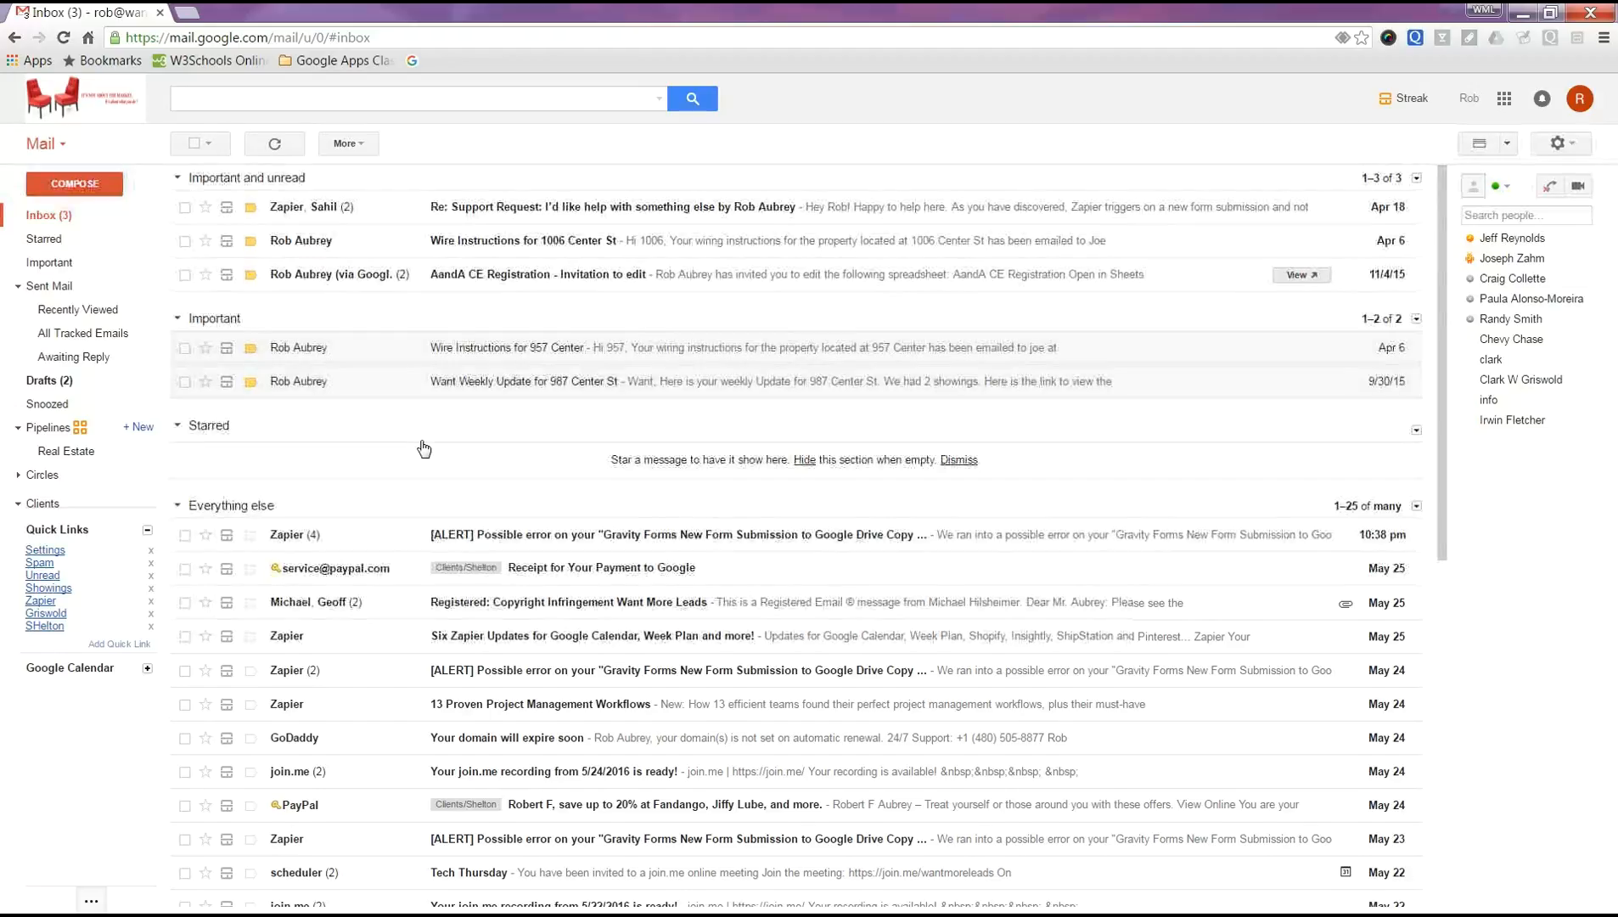
- Compare the Priority Inbox sections of this account with those of the second Gmail account, including All To Do and Everything else
{"action": "scroll", "coordinate": [423, 448], "scroll_direction": "down", "scroll_amount": 3}
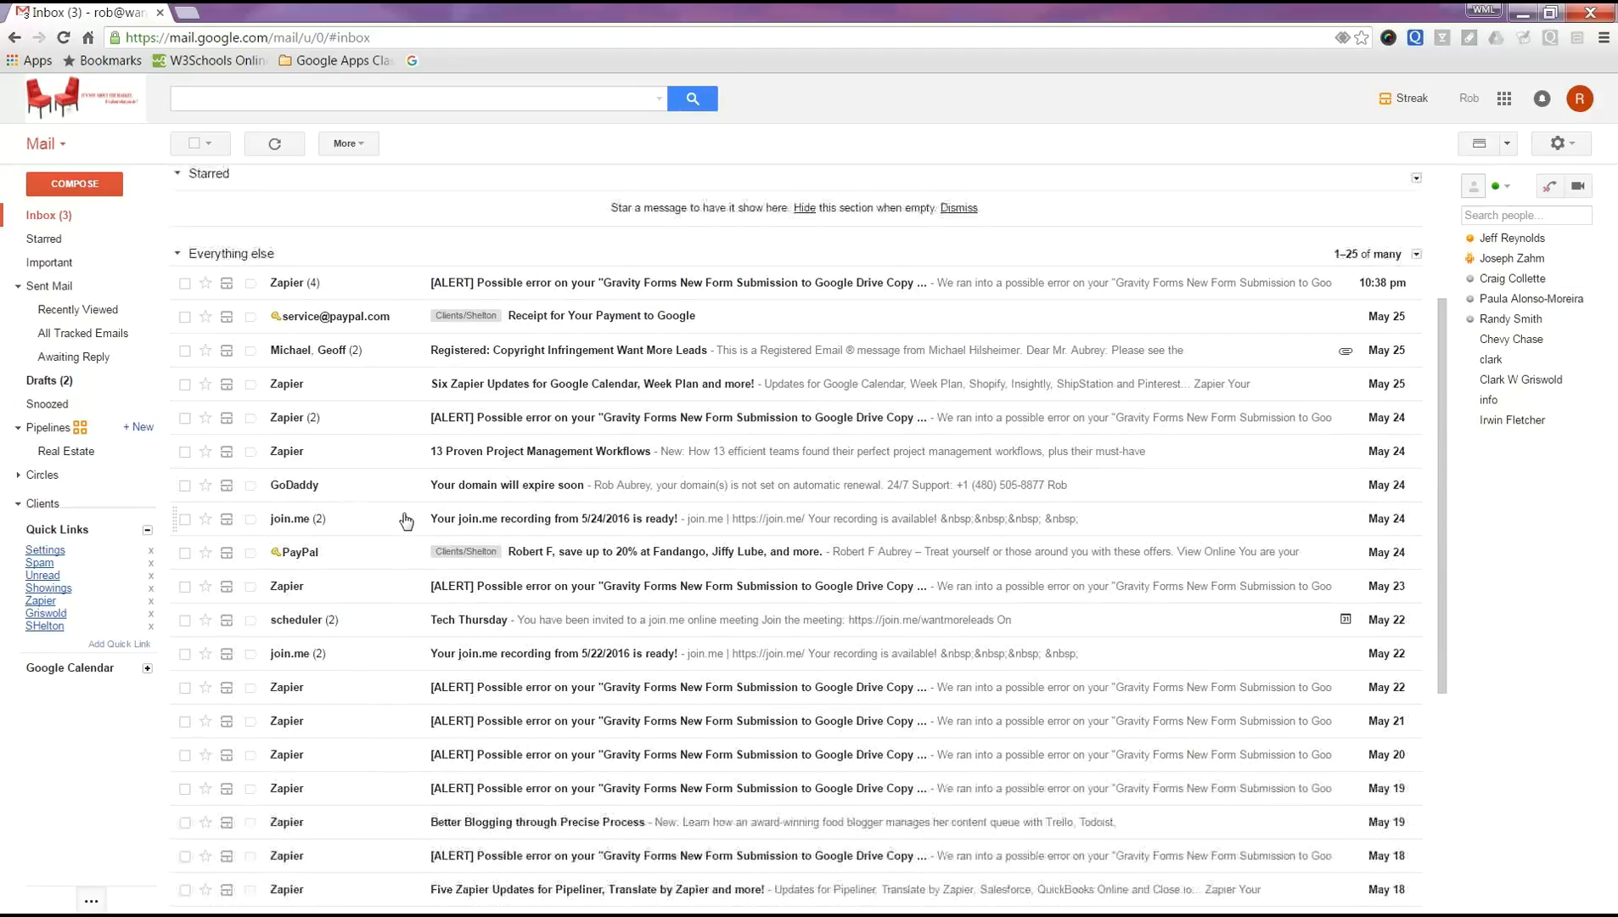
{"action": "scroll", "coordinate": [404, 523], "scroll_direction": "up", "scroll_amount": 3}
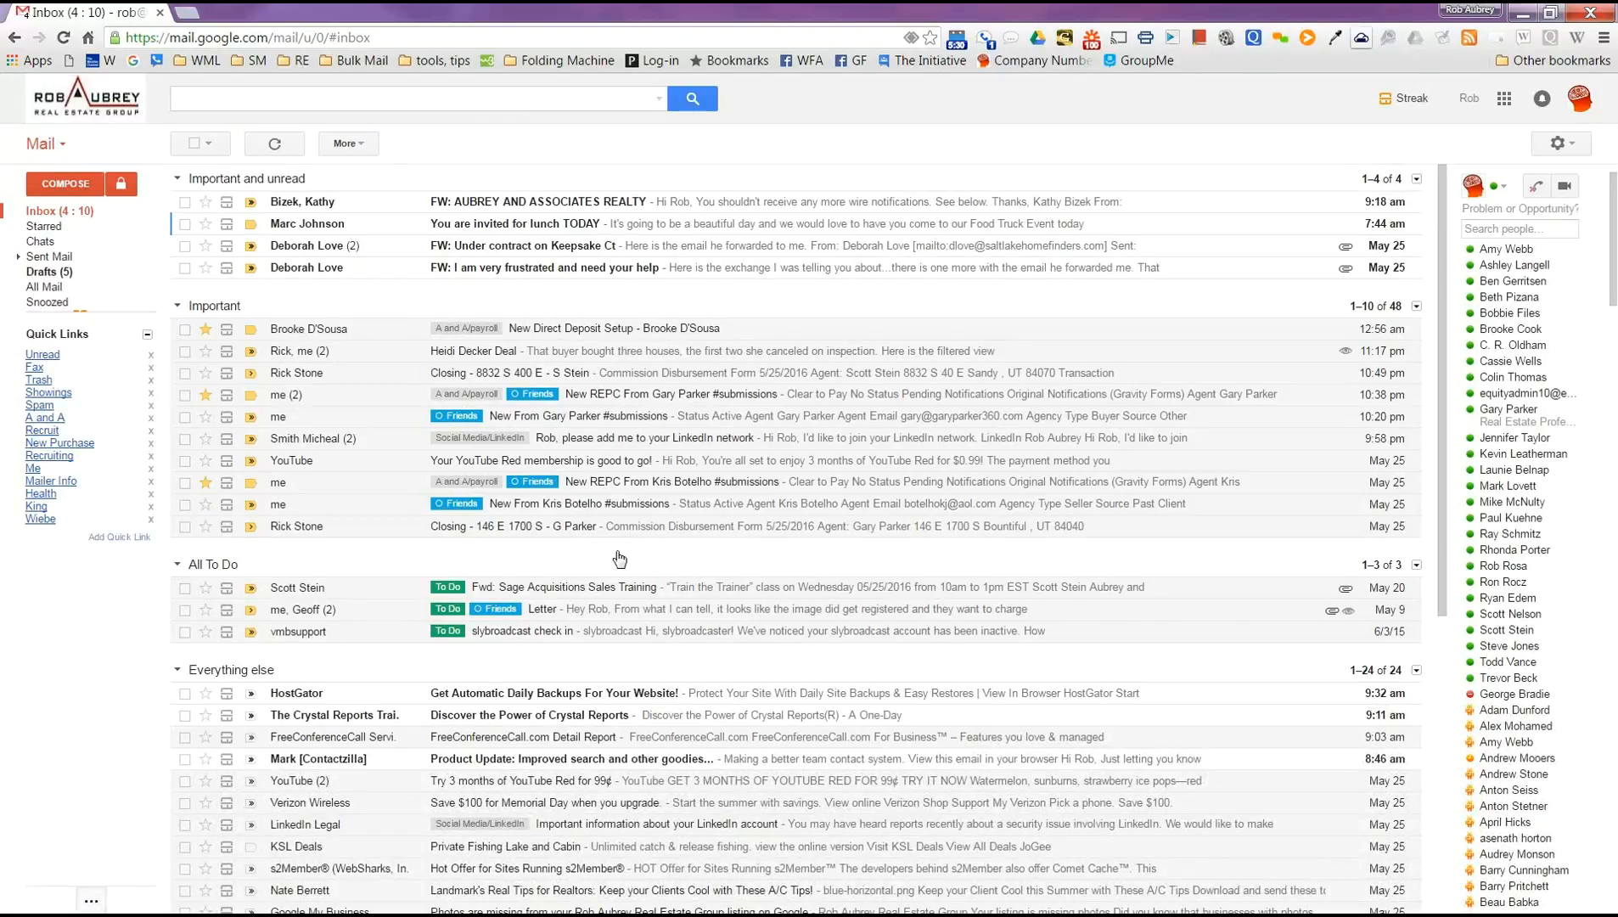
{"action": "scroll", "coordinate": [471, 475], "scroll_direction": "down", "scroll_amount": 2}
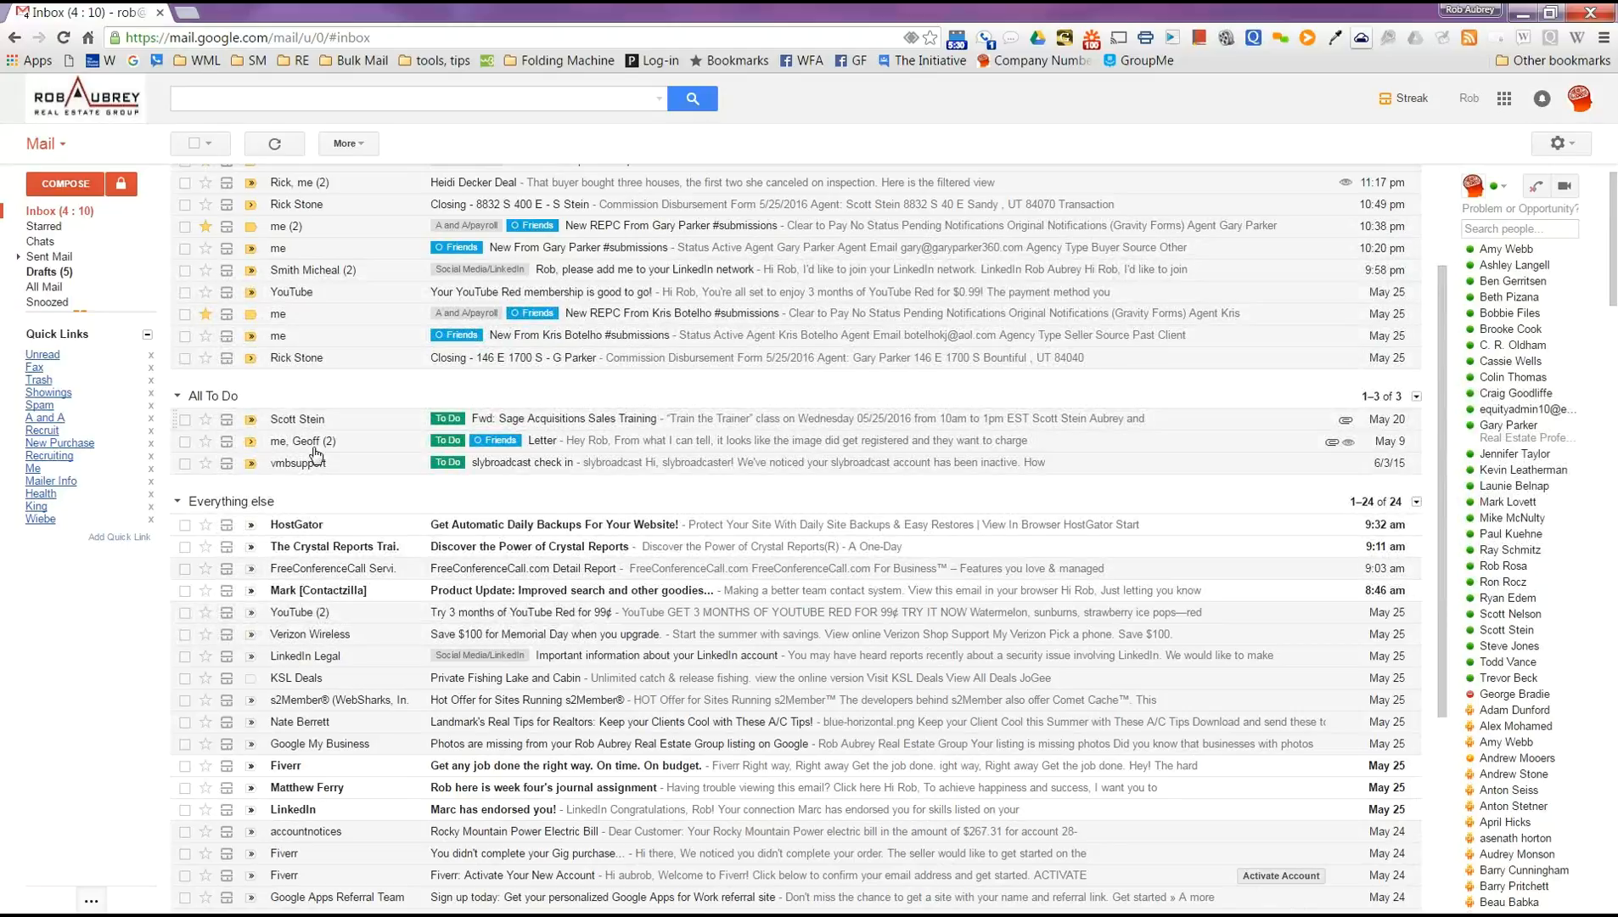
{"action": "scroll", "coordinate": [354, 471], "scroll_direction": "down", "scroll_amount": 4}
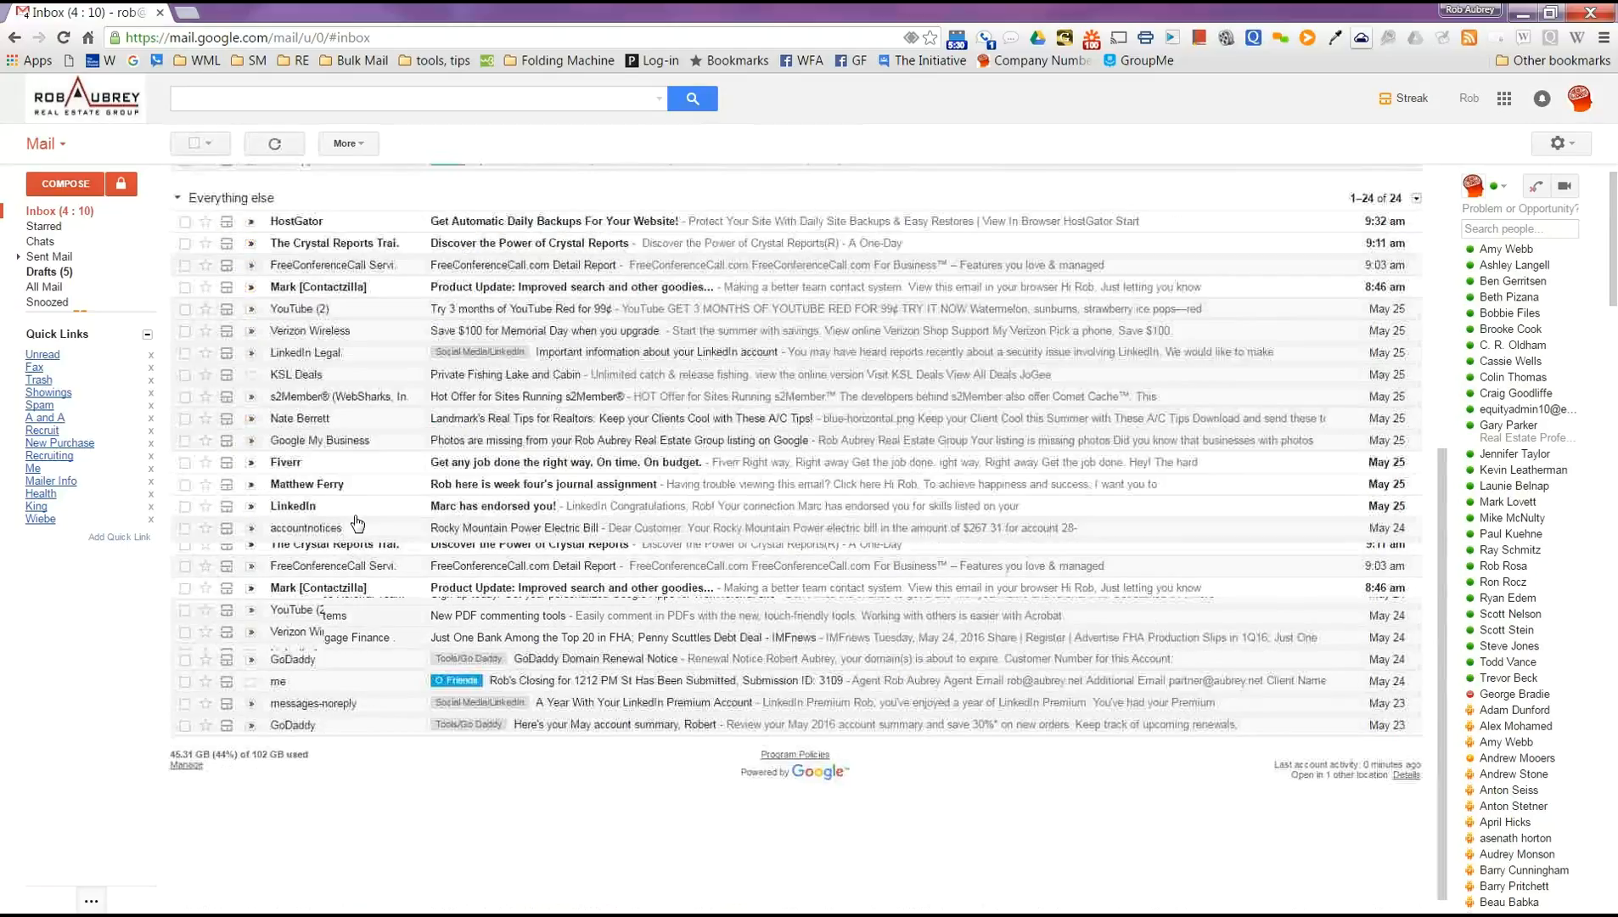
{"action": "scroll", "coordinate": [488, 577], "scroll_direction": "up", "scroll_amount": 4}
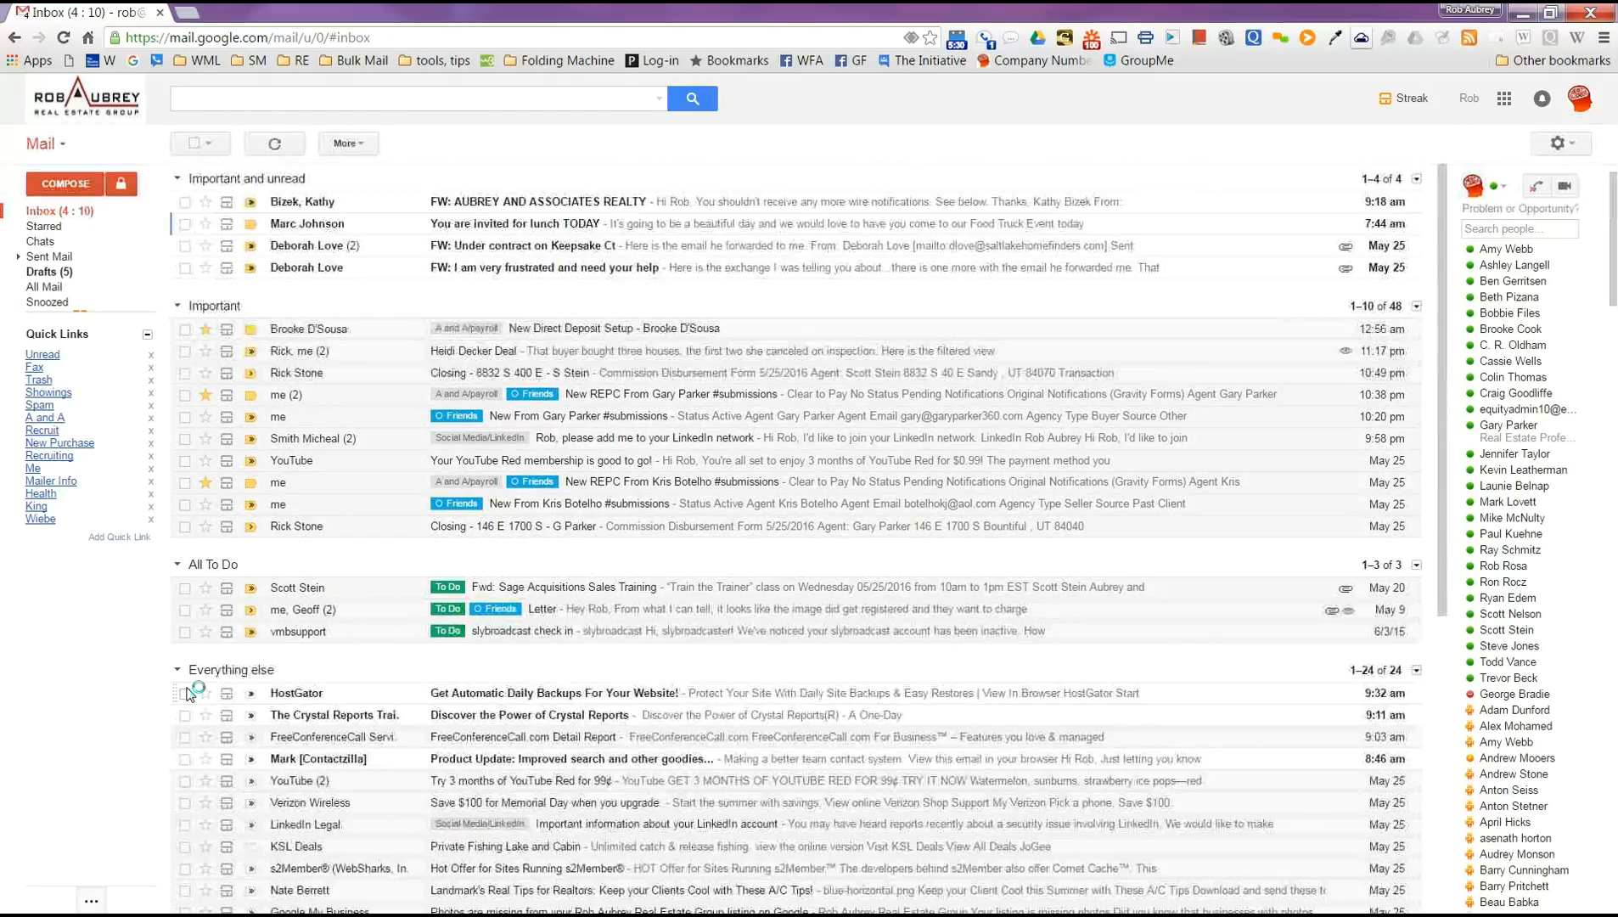
{"action": "left_click_drag", "start_coordinate": [456, 12], "coordinate": [0, 93]}
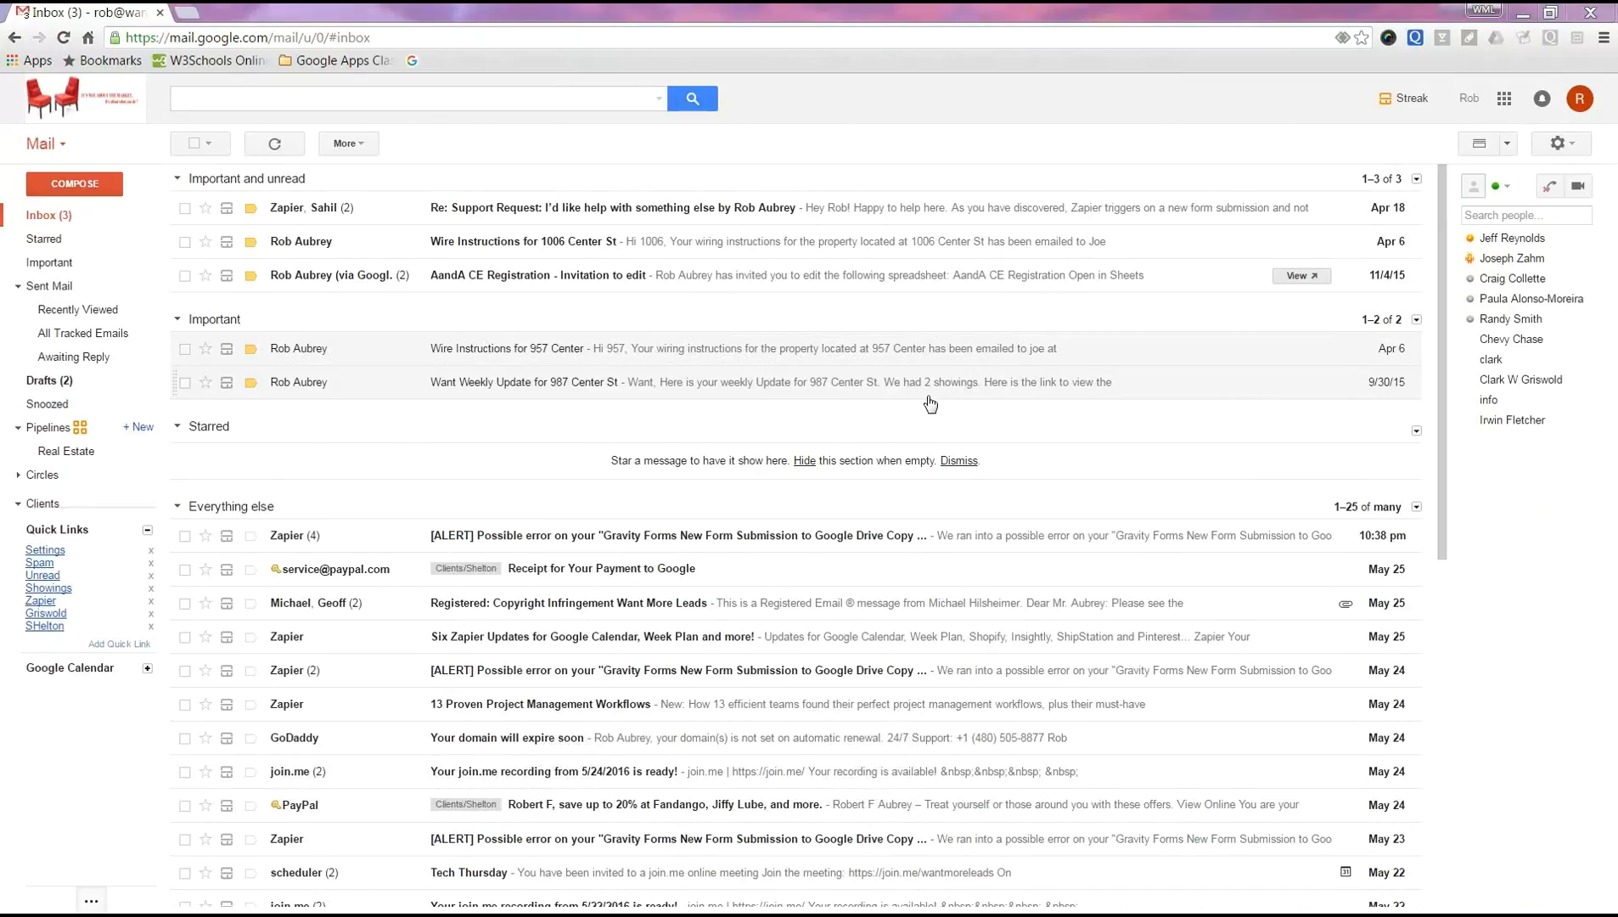
- Open the mail settings and review the General, Labels, Inbox, Accounts, Filters and Blocked Addresses, and Forwarding and POP/IMAP pages
{"action": "left_click", "coordinate": [1577, 148]}
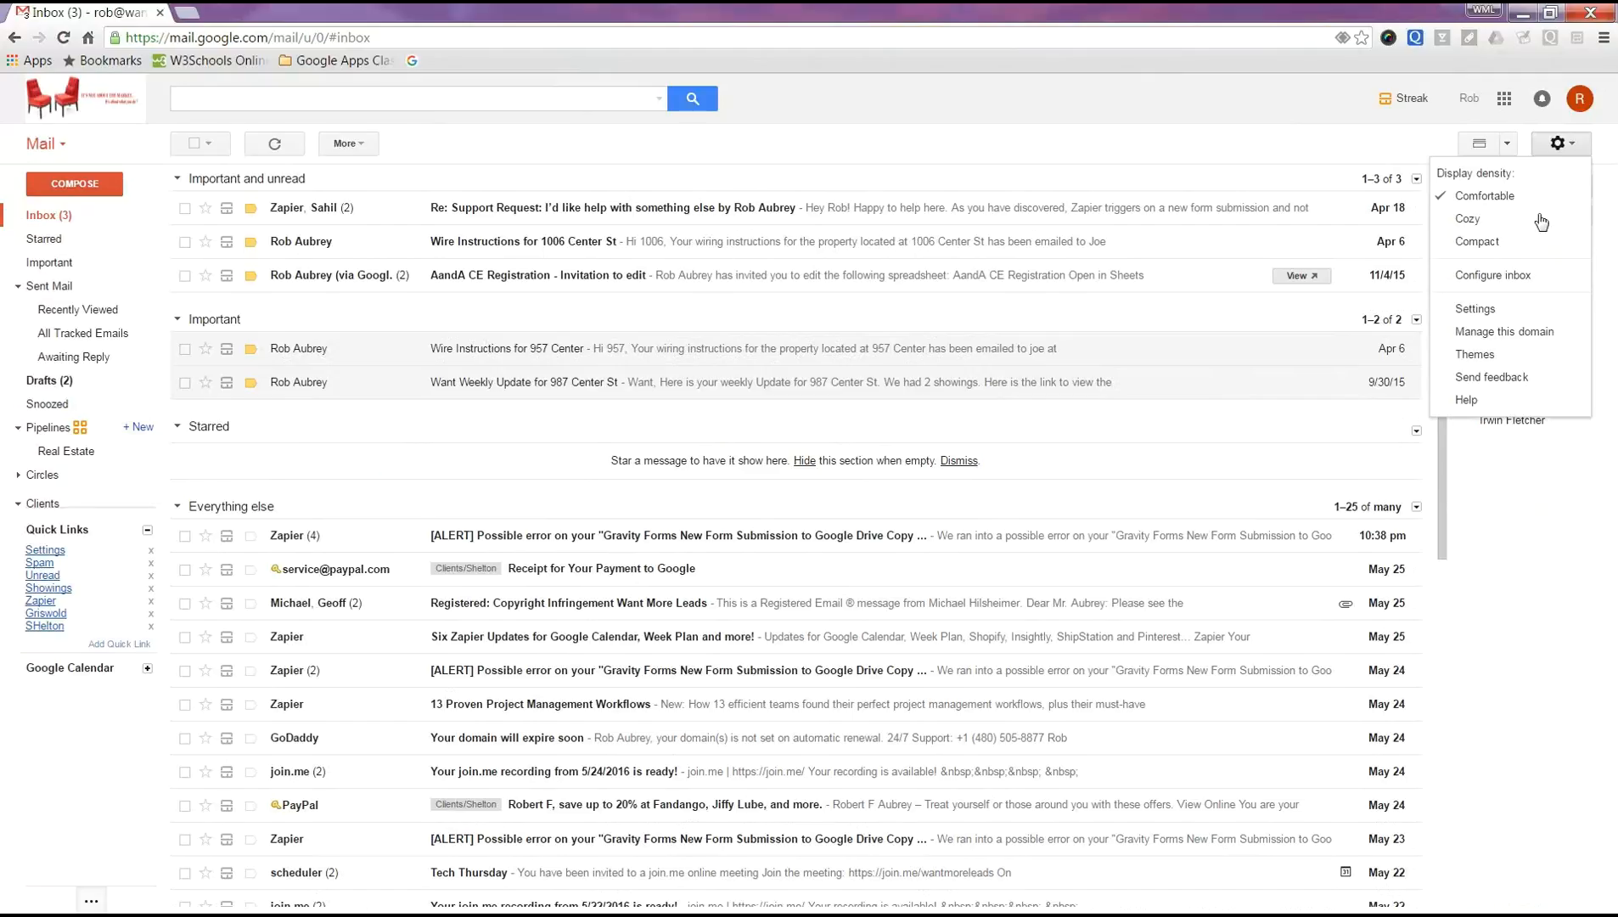
{"action": "left_click", "coordinate": [1491, 312]}
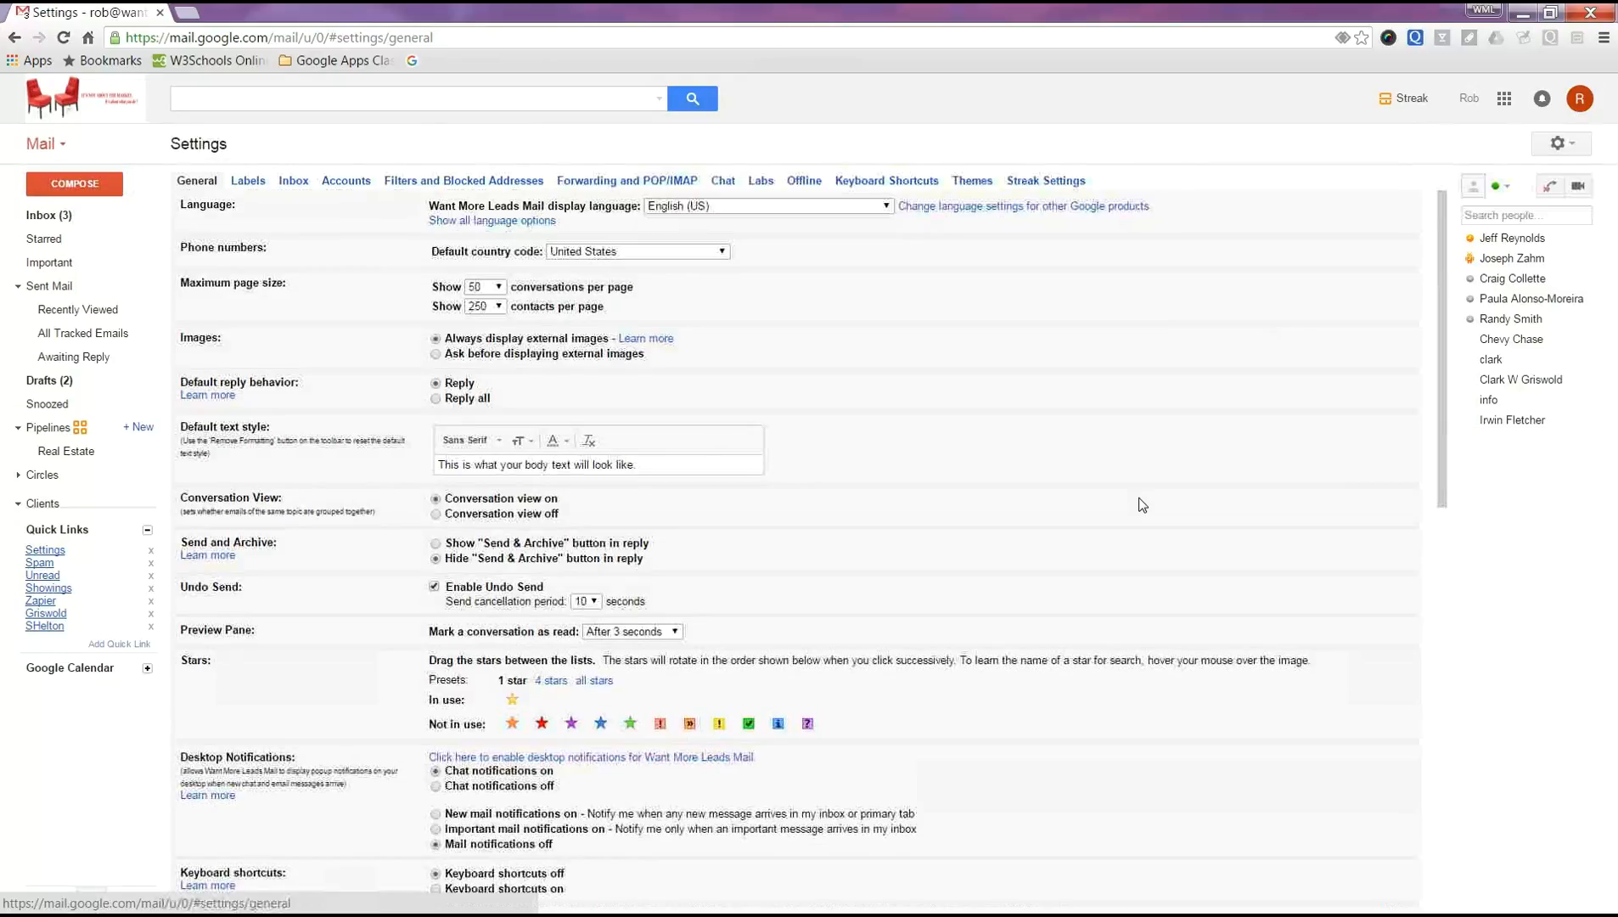
{"action": "left_click", "coordinate": [242, 185]}
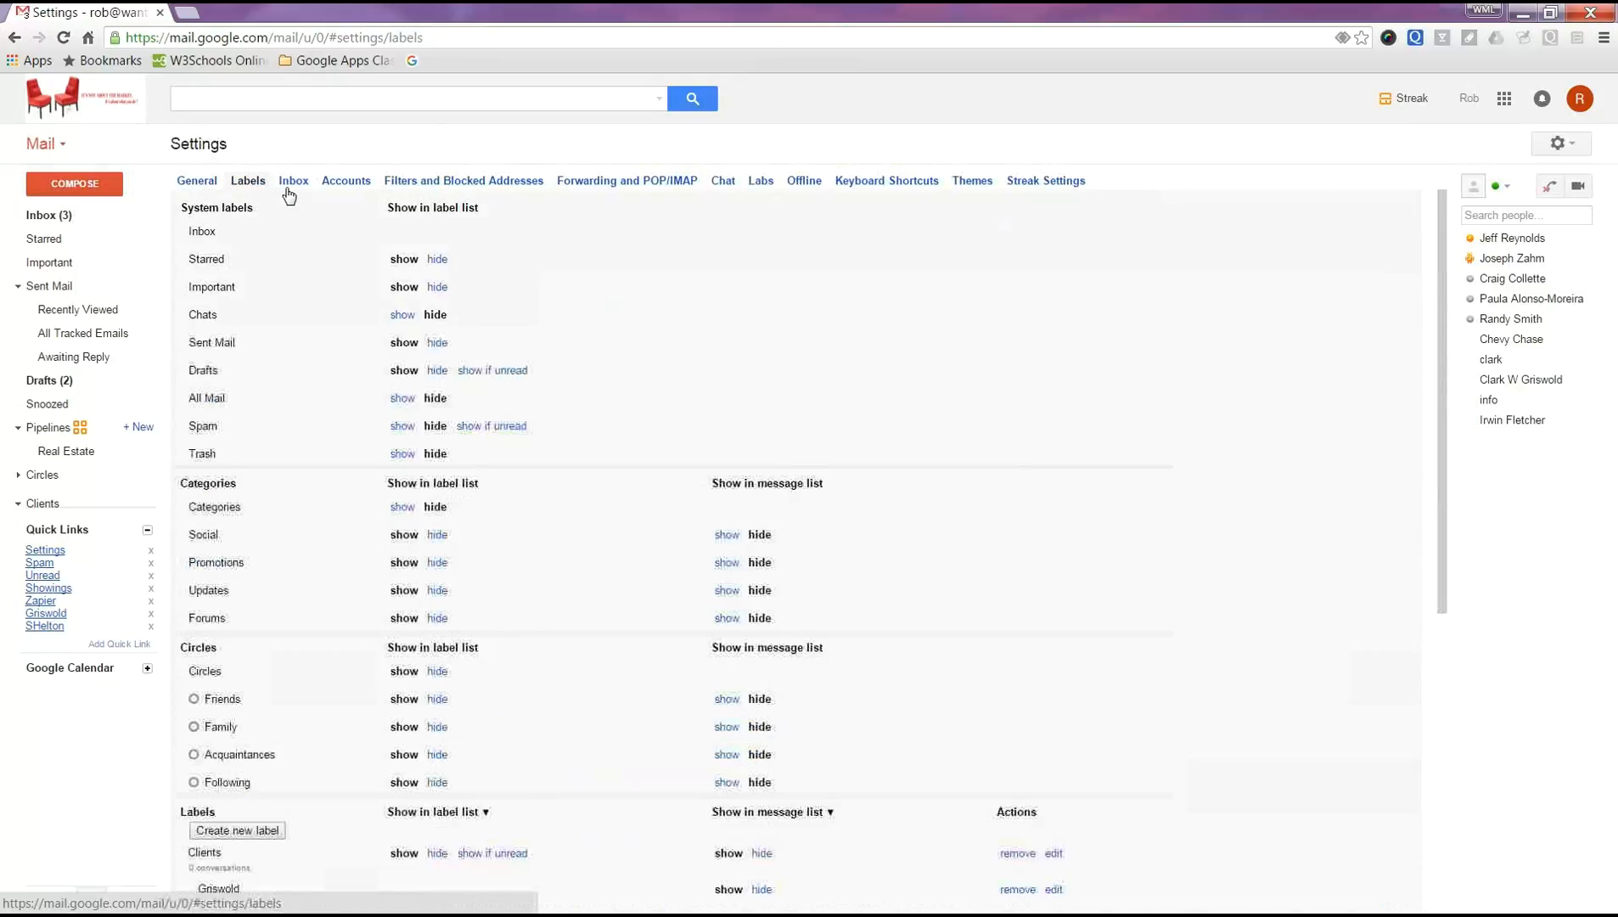
{"action": "left_click", "coordinate": [291, 188]}
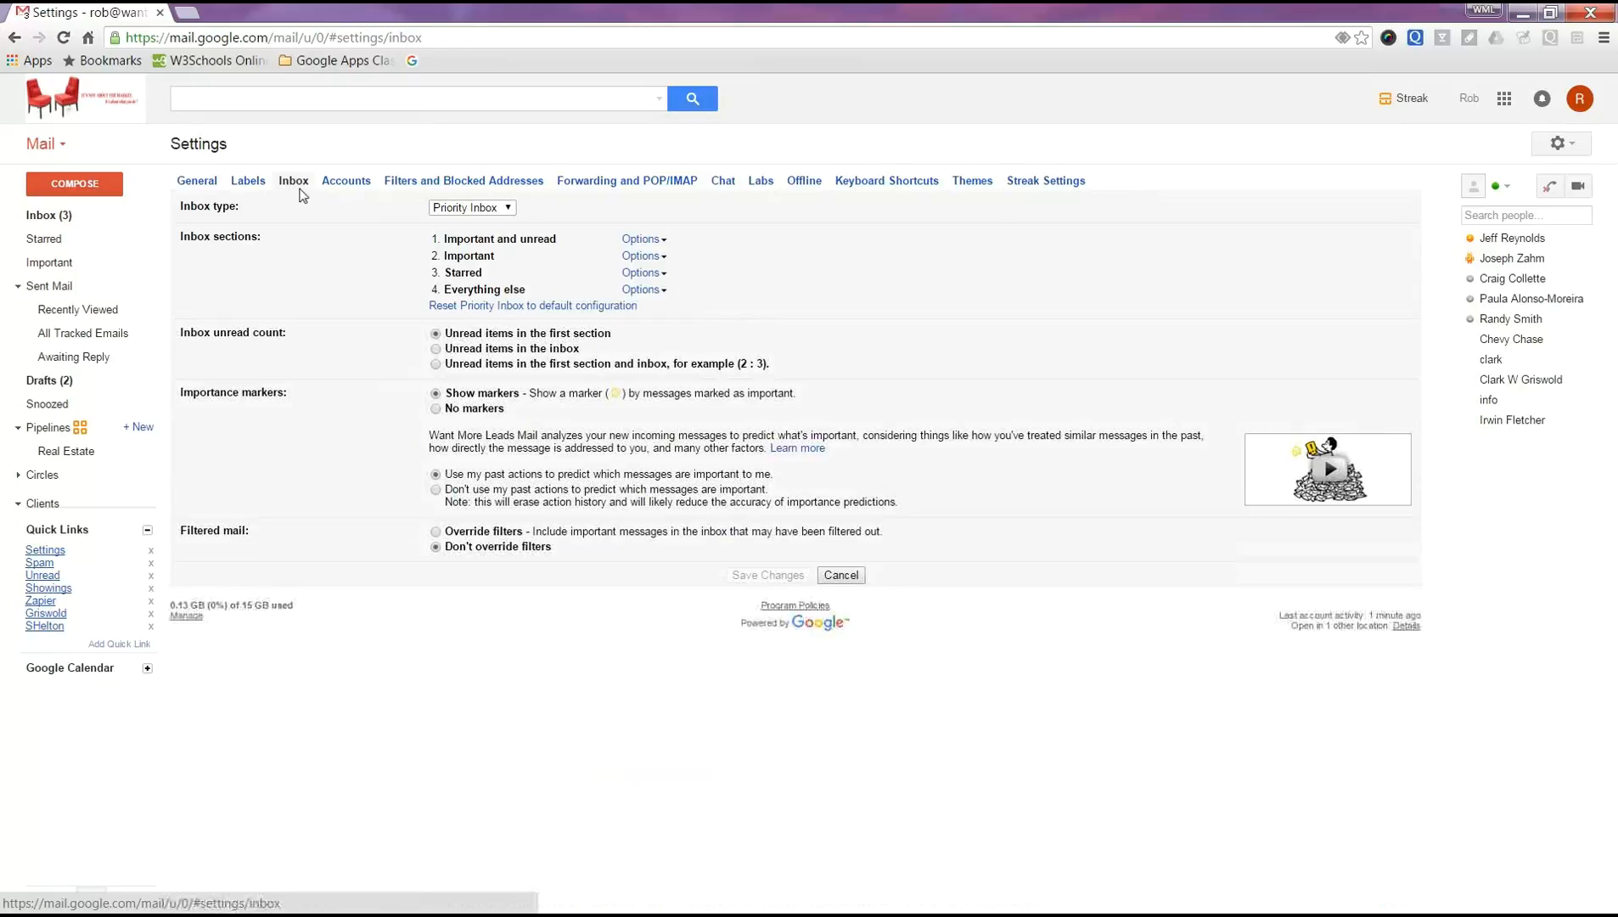
{"action": "left_click", "coordinate": [342, 190]}
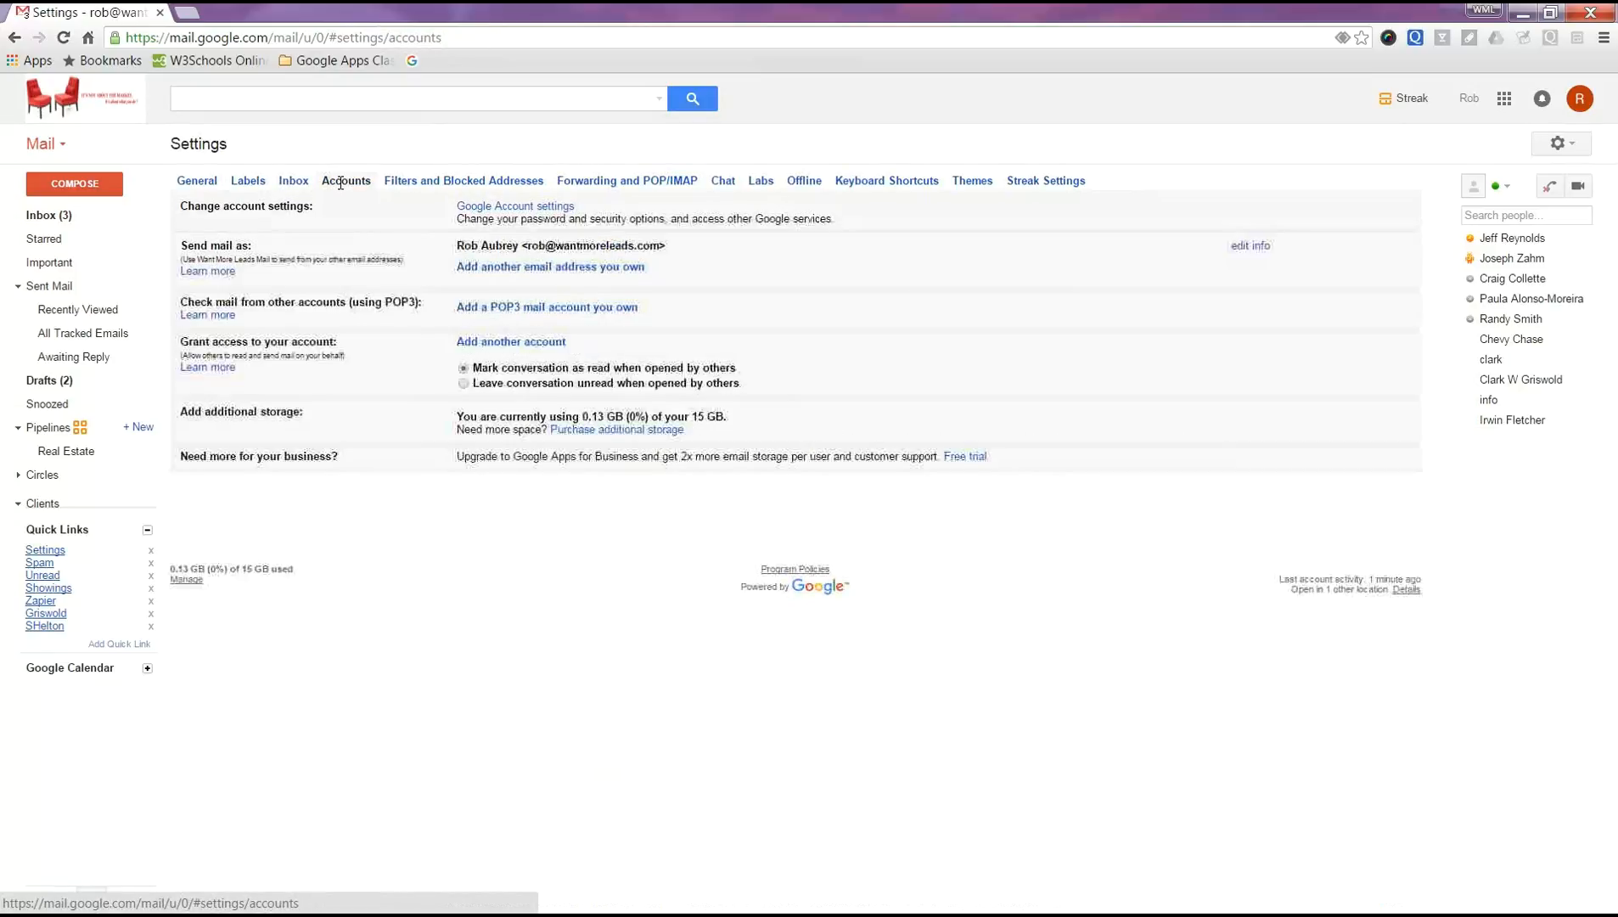
{"action": "left_click", "coordinate": [411, 190]}
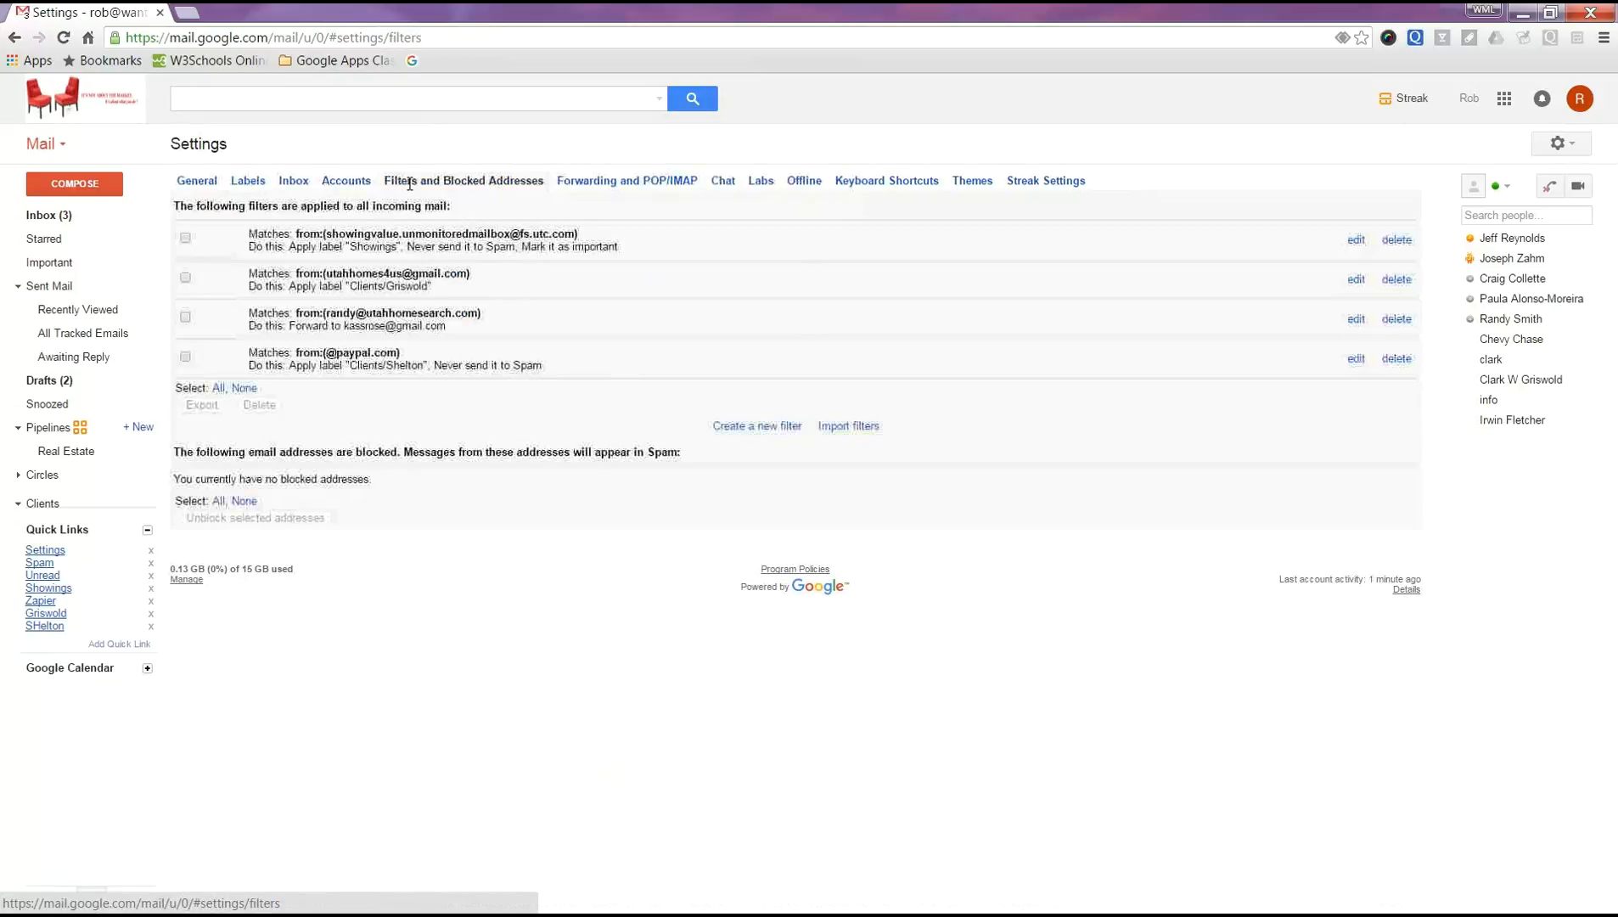
{"action": "left_click", "coordinate": [589, 183]}
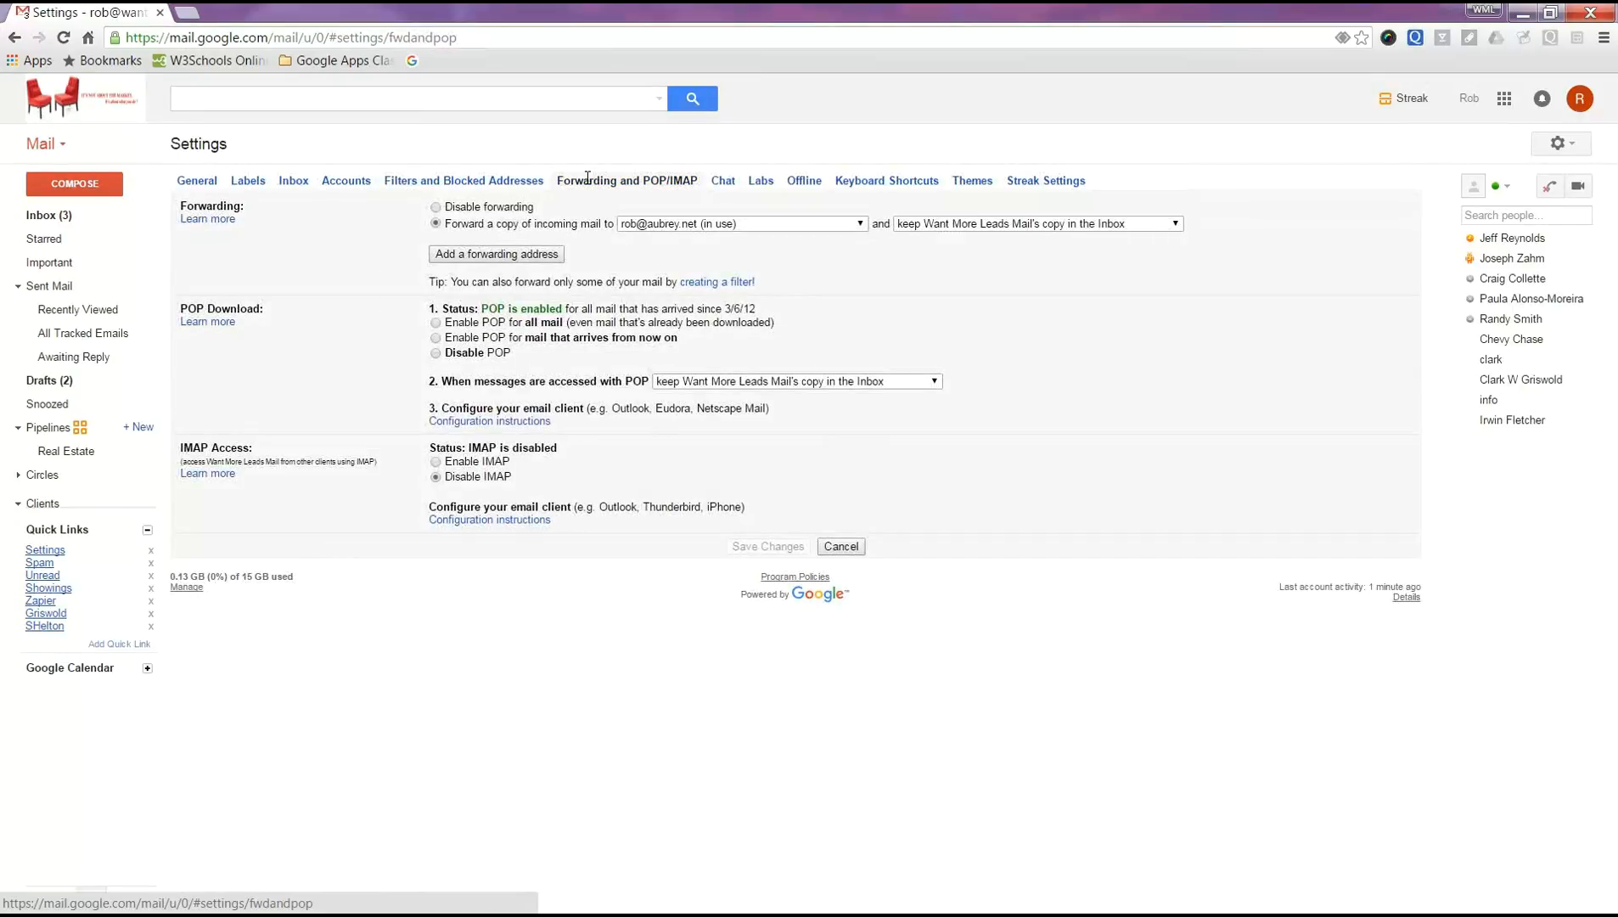
- Review the Chat, Labs, Offline, Keyboard Shortcuts and Themes settings pages
{"action": "left_click", "coordinate": [723, 182]}
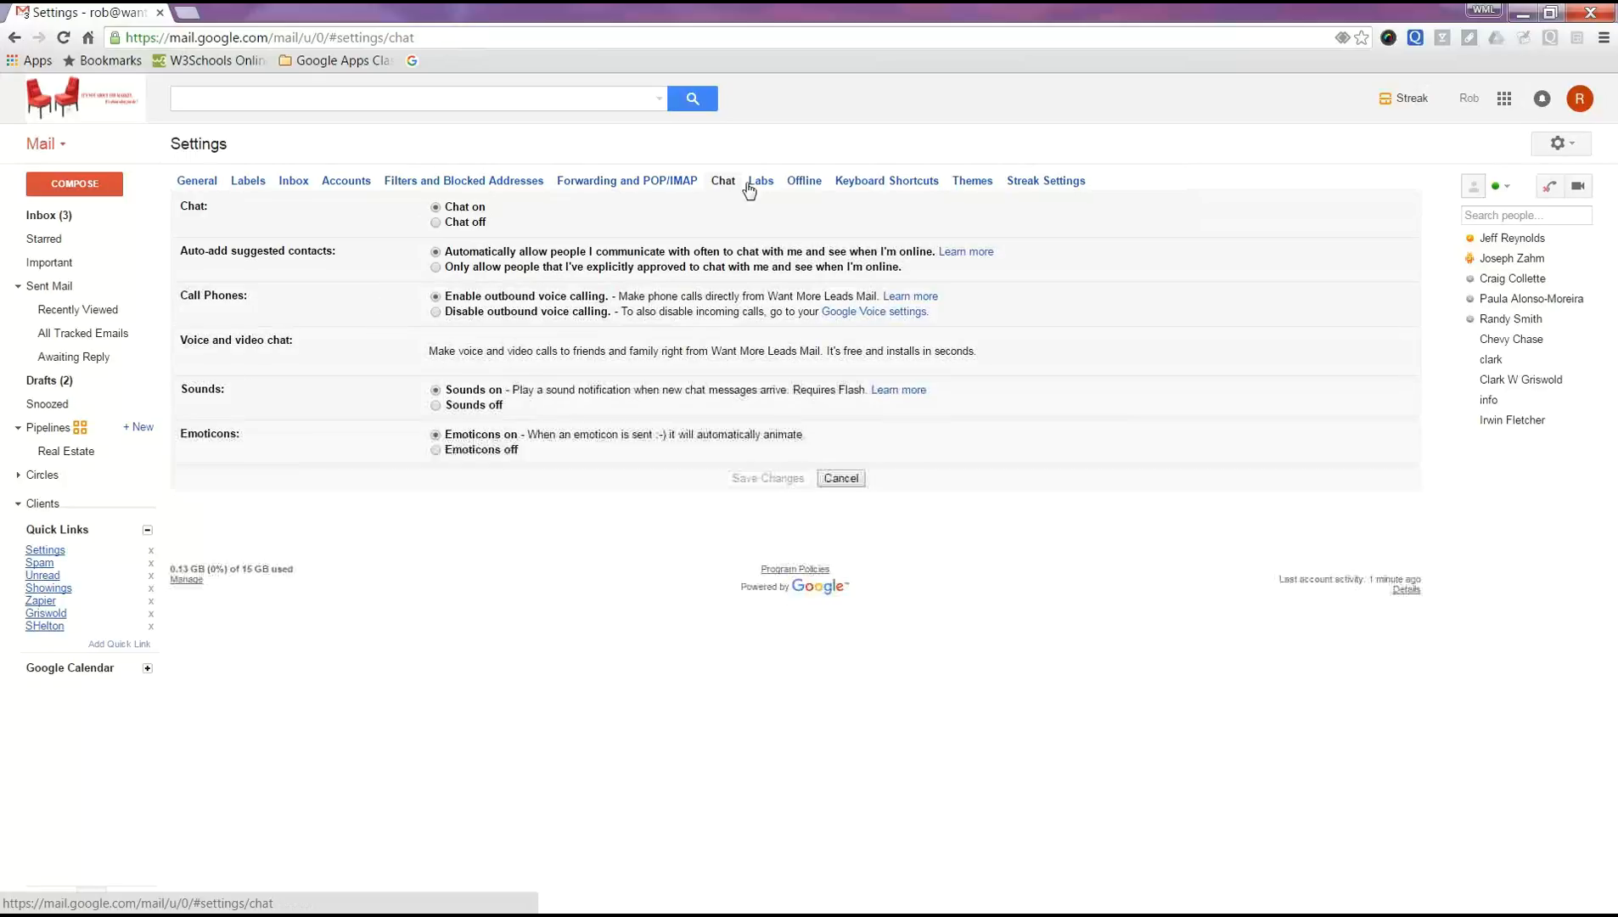
{"action": "left_click", "coordinate": [766, 185]}
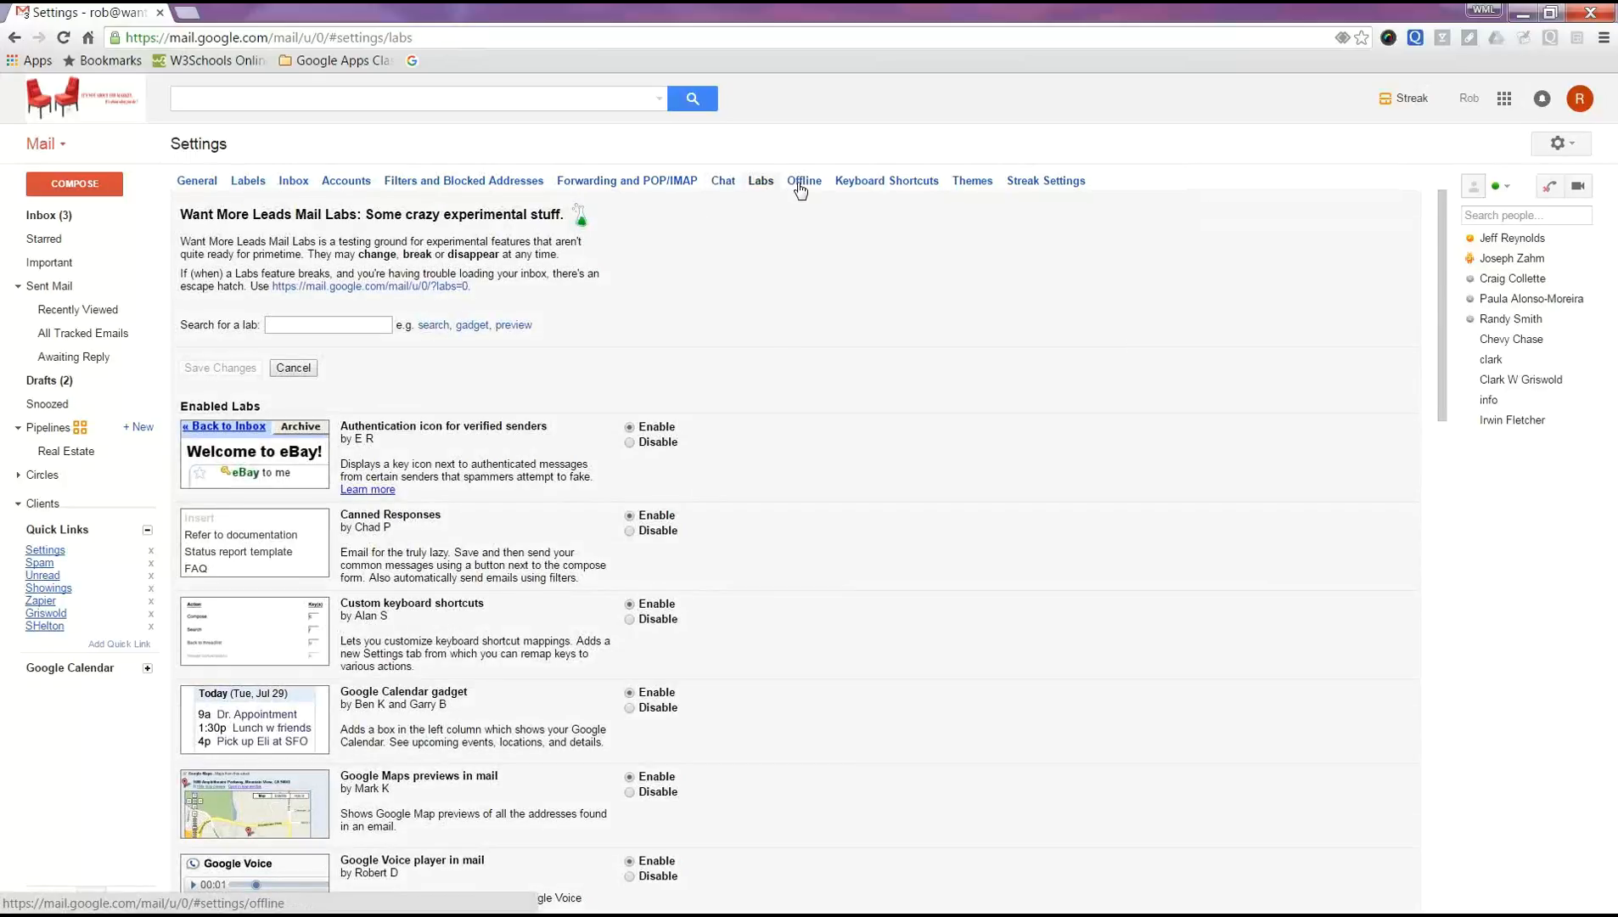
{"action": "left_click", "coordinate": [801, 185]}
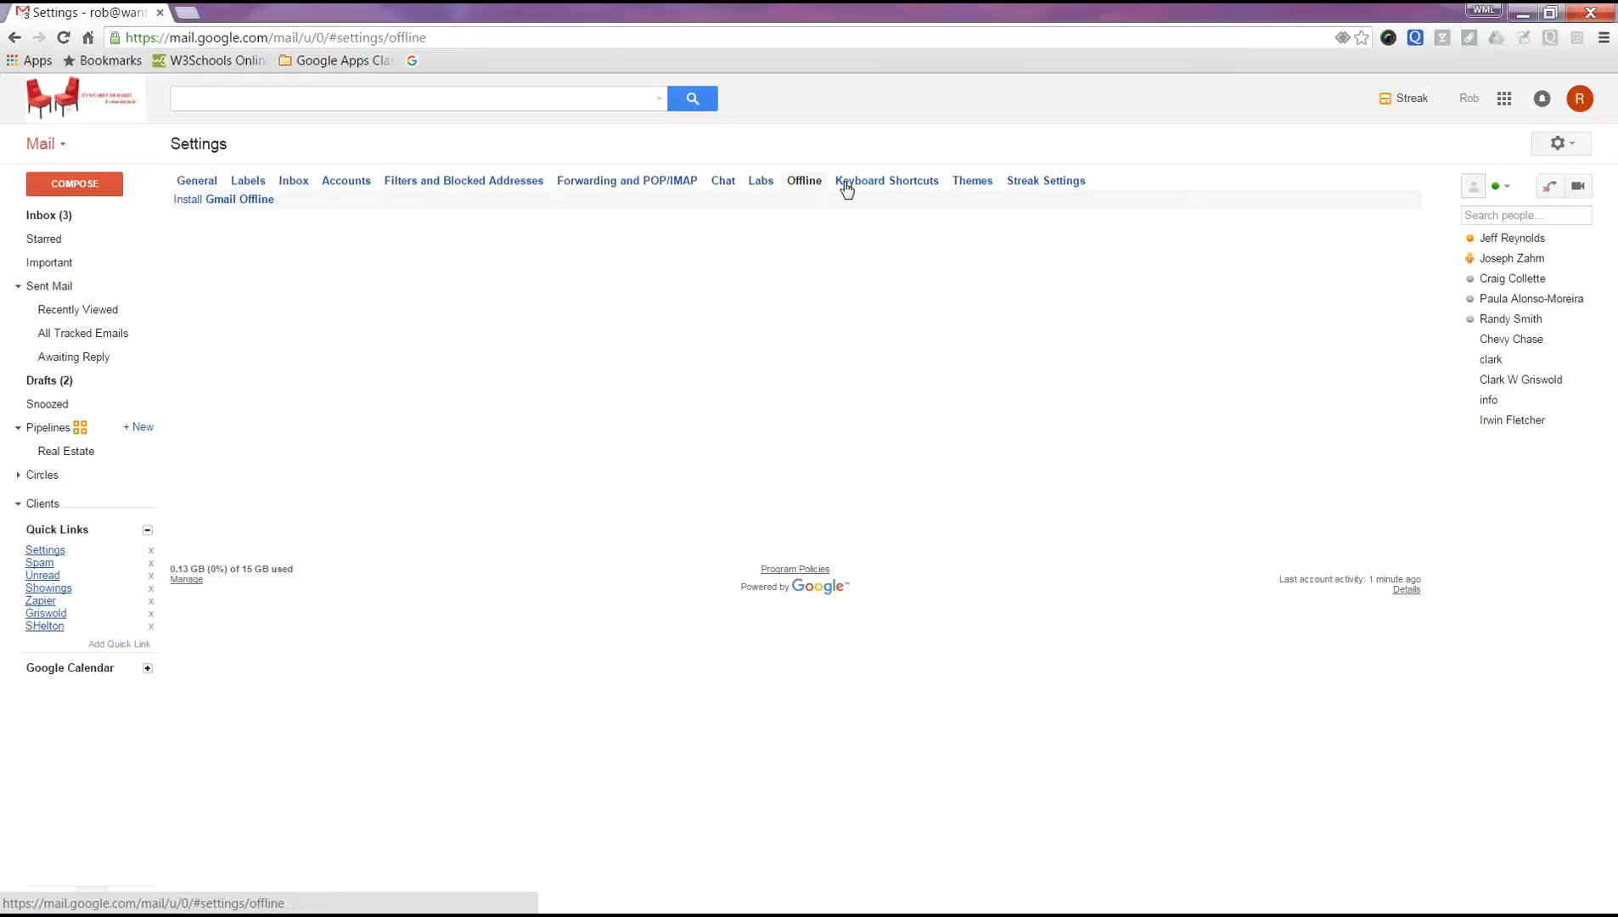
{"action": "left_click", "coordinate": [846, 181]}
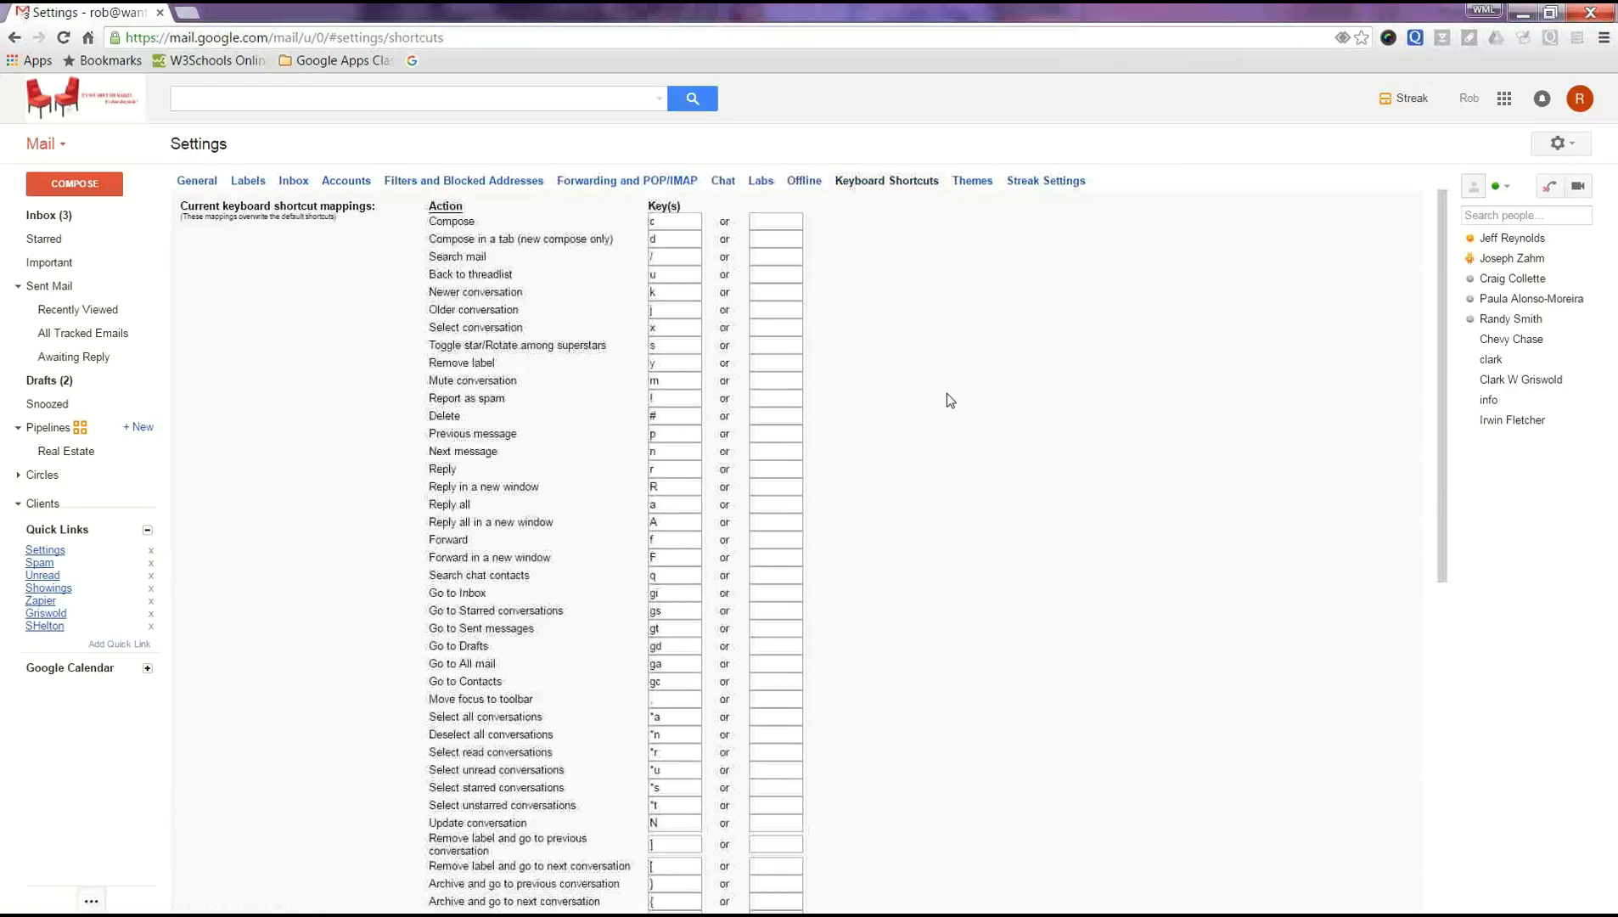
{"action": "scroll", "coordinate": [946, 394], "scroll_direction": "down", "scroll_amount": 1}
{"action": "scroll", "coordinate": [946, 393], "scroll_direction": "up", "scroll_amount": 1}
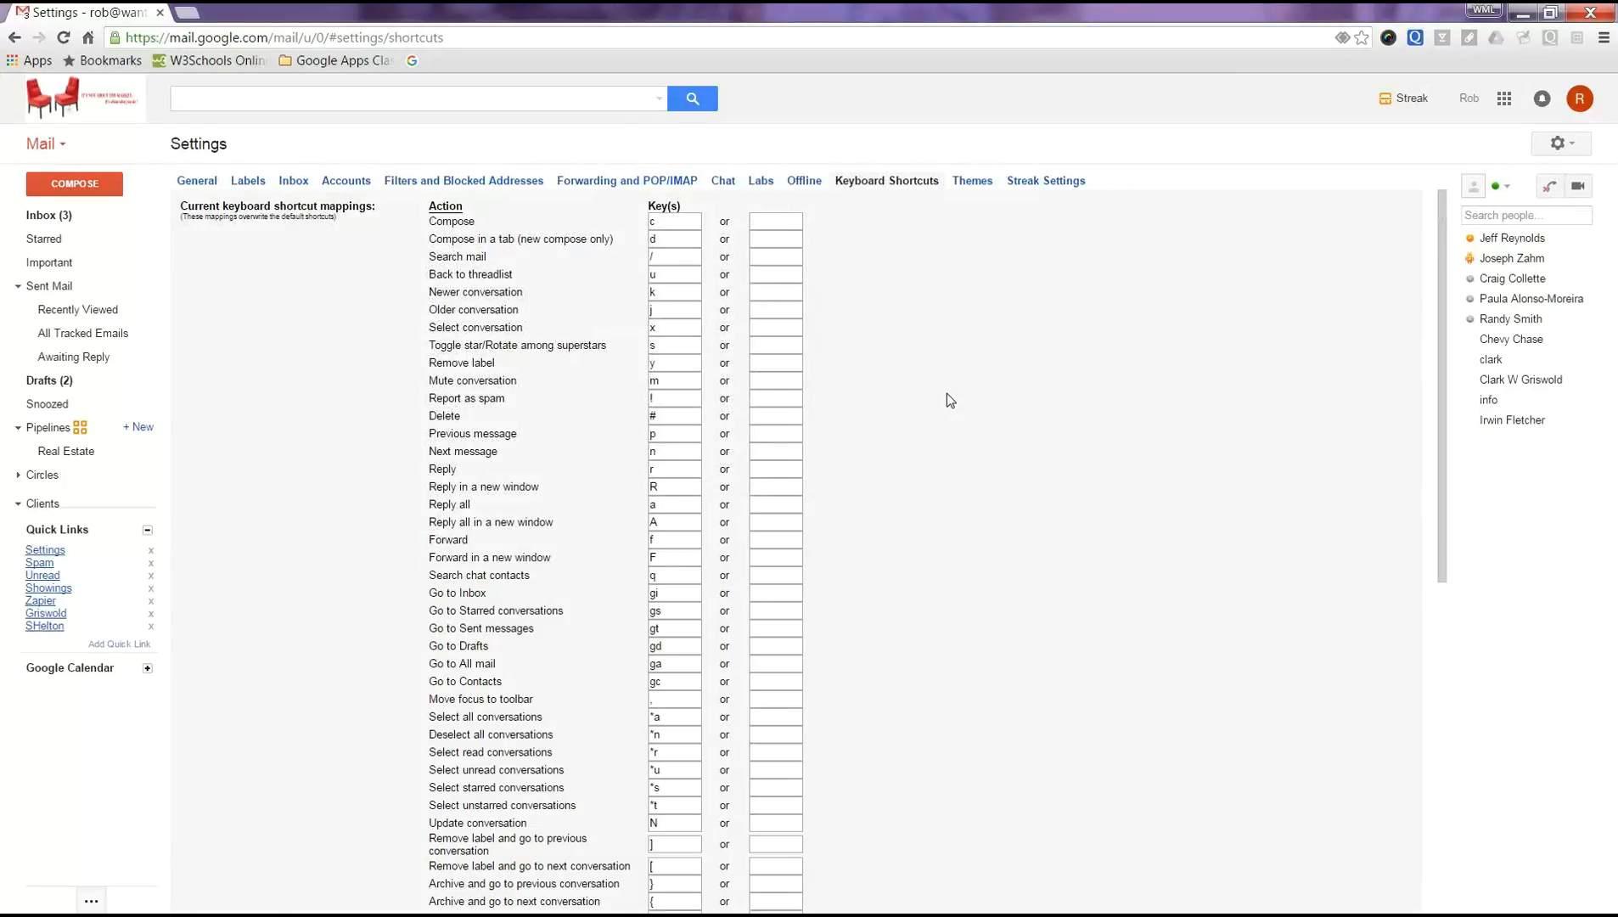
{"action": "left_click", "coordinate": [973, 181]}
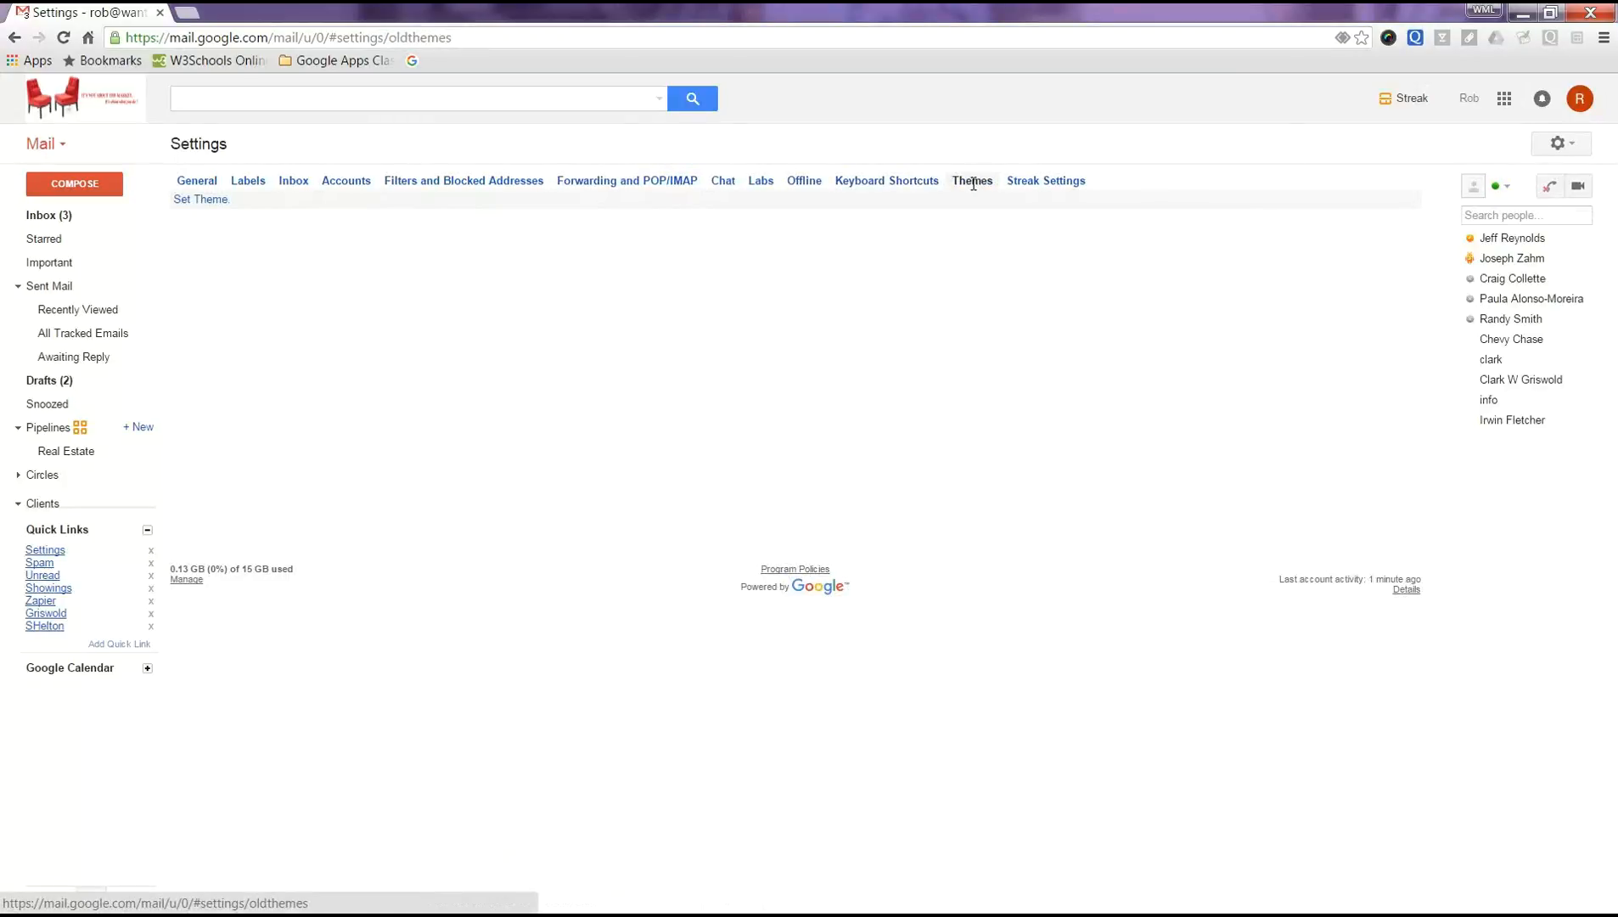
{"action": "left_click", "coordinate": [885, 182]}
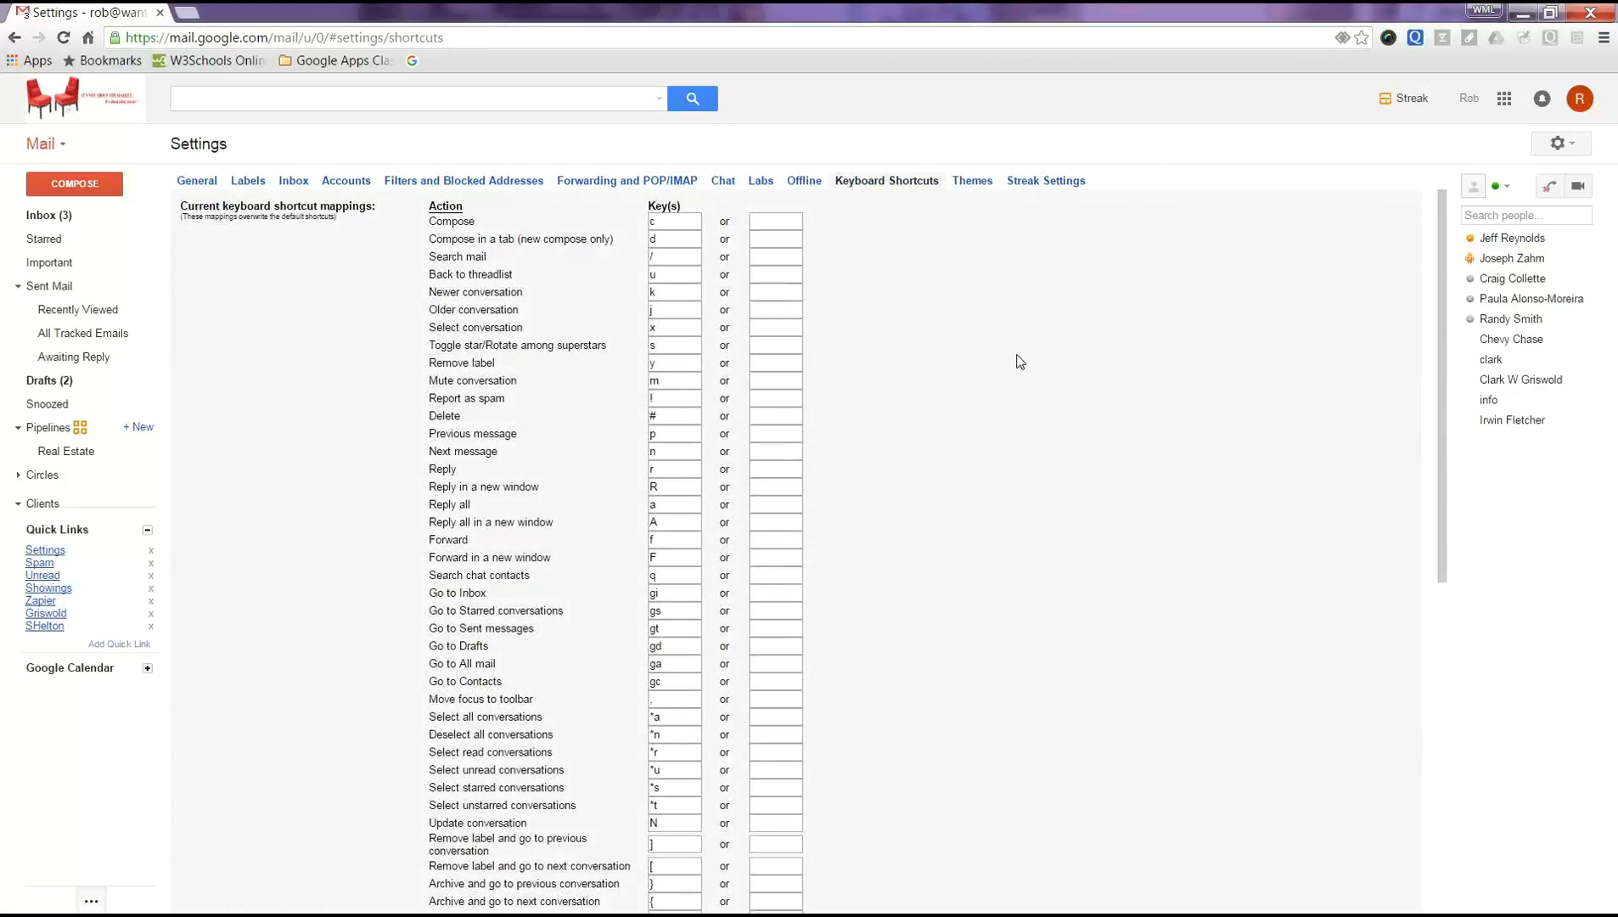
- Examine the available inbox types and the options for the "Important and unread" section in the Inbox settings
{"action": "left_click", "coordinate": [294, 187]}
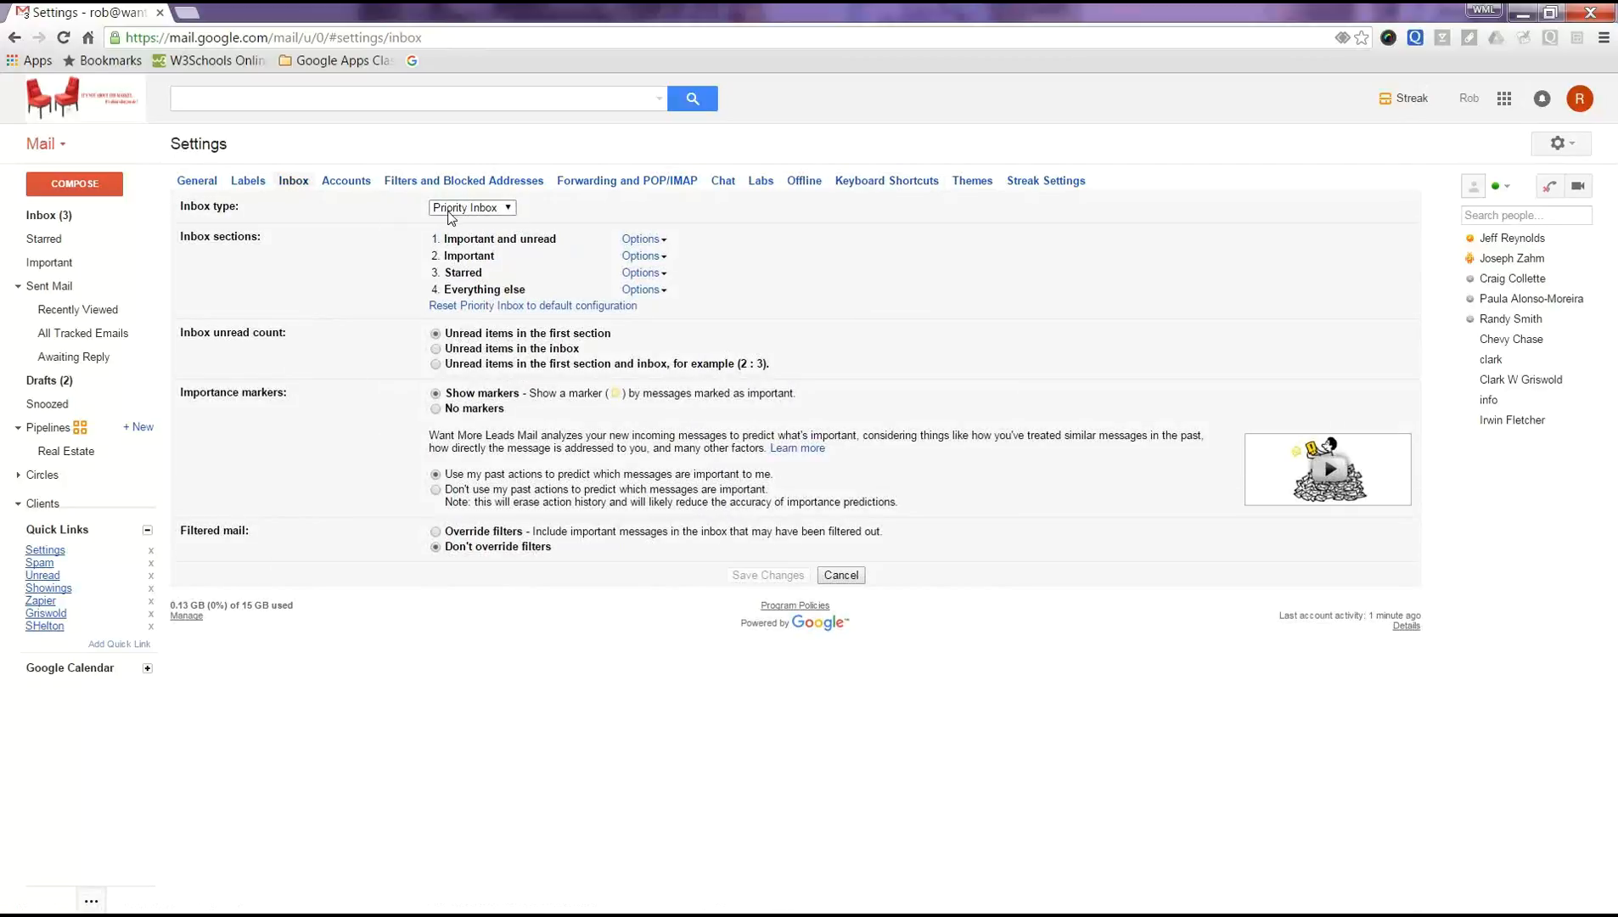
{"action": "left_click", "coordinate": [503, 213]}
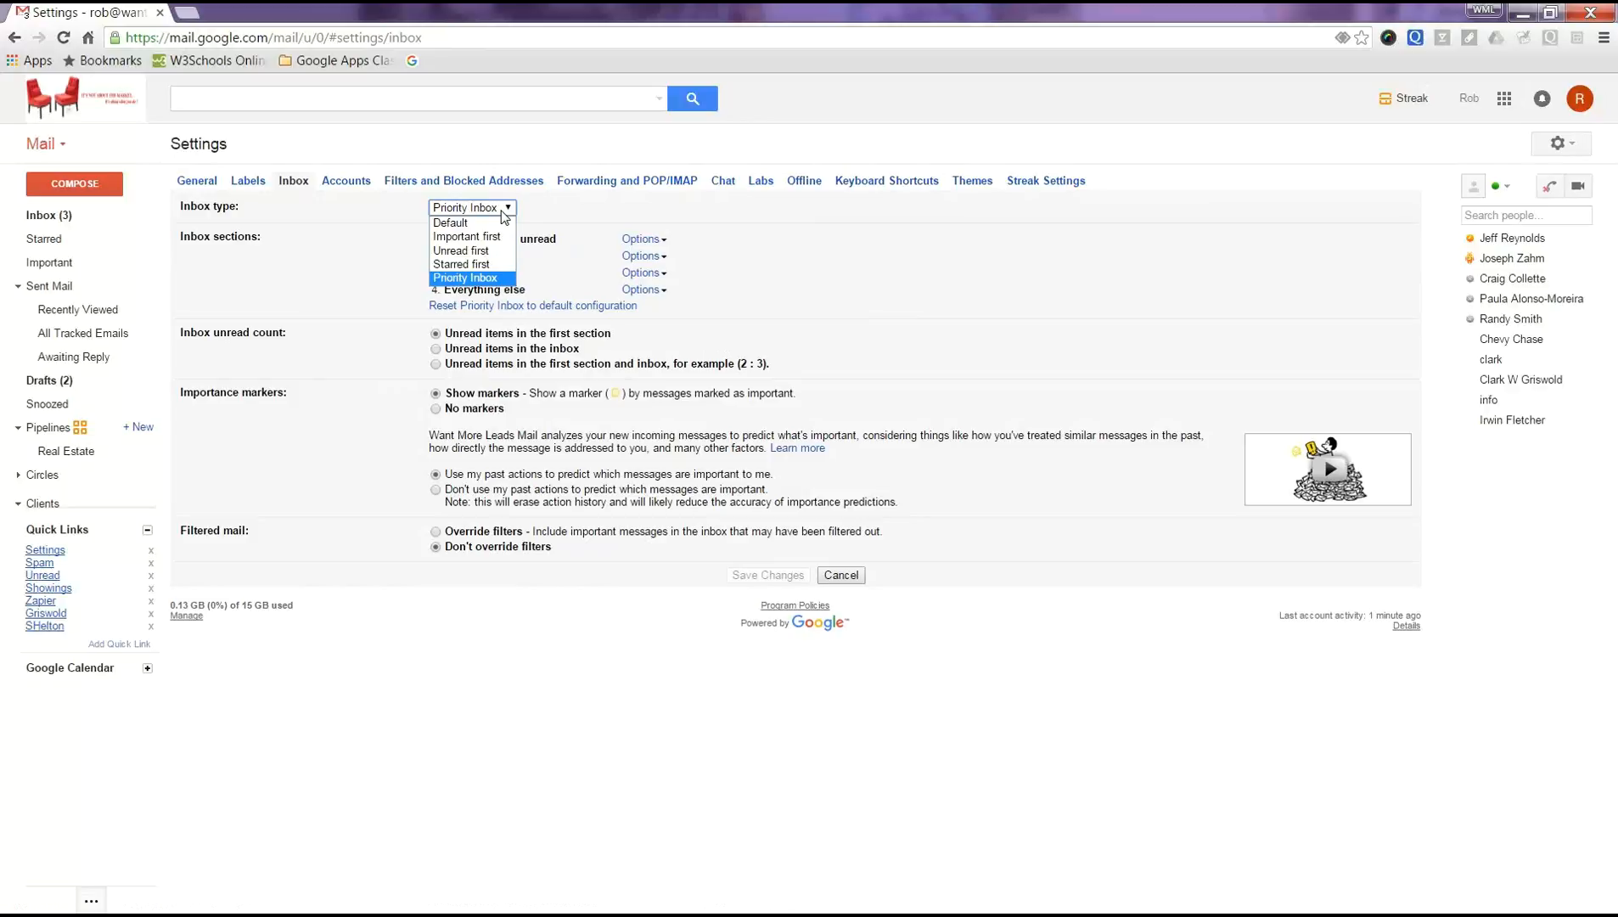
{"action": "left_click", "coordinate": [502, 212]}
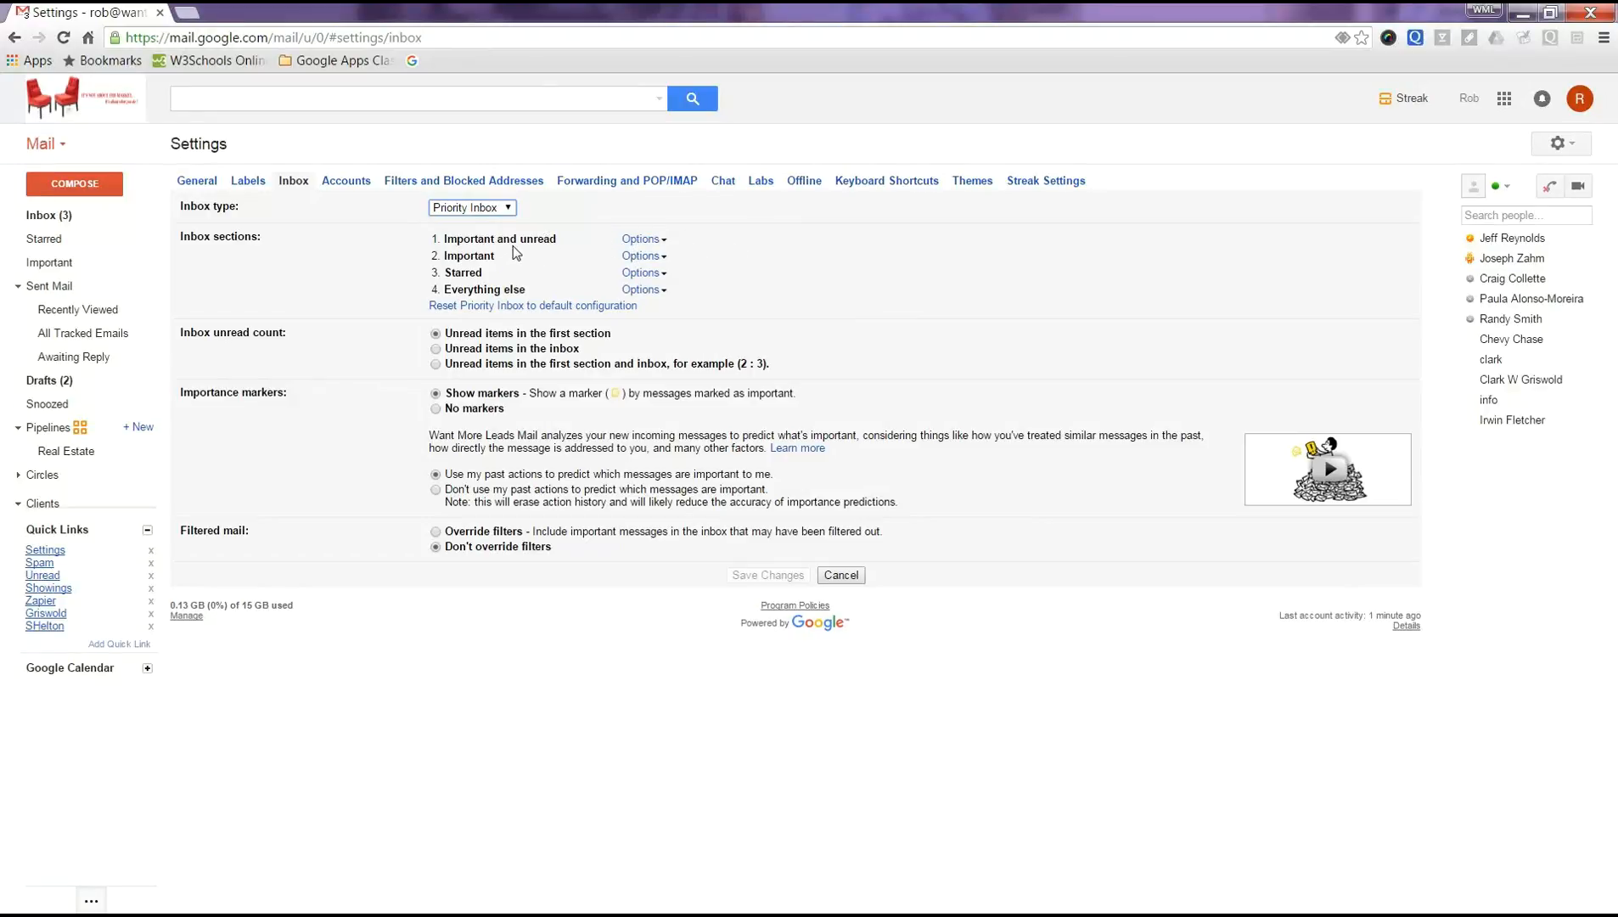
{"action": "left_click", "coordinate": [663, 242]}
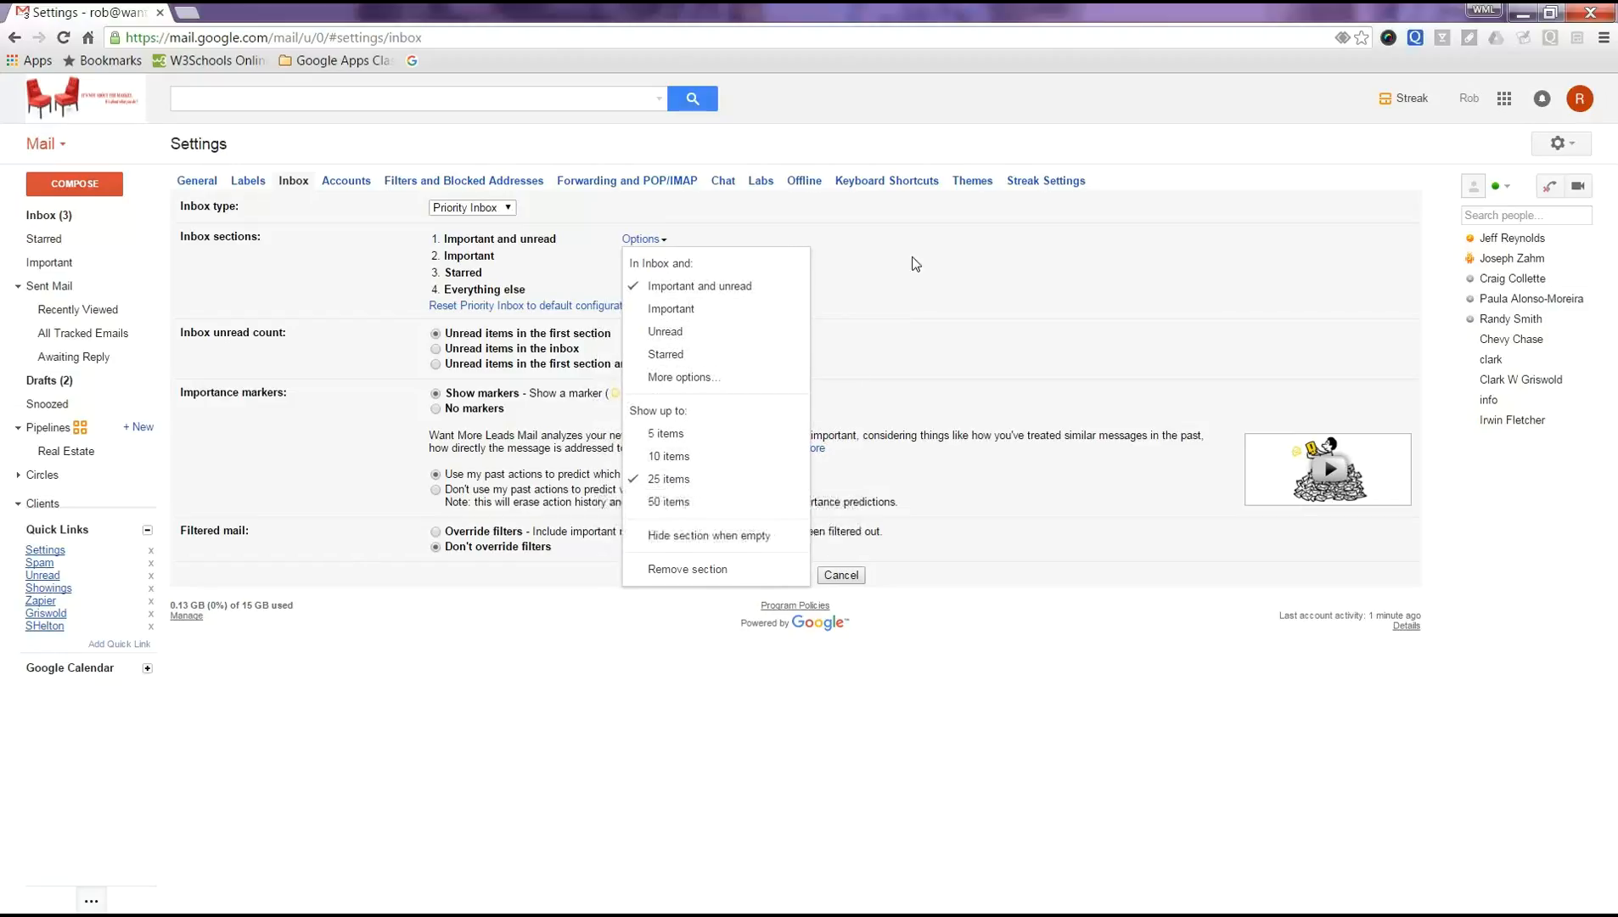
{"action": "left_click", "coordinate": [928, 212]}
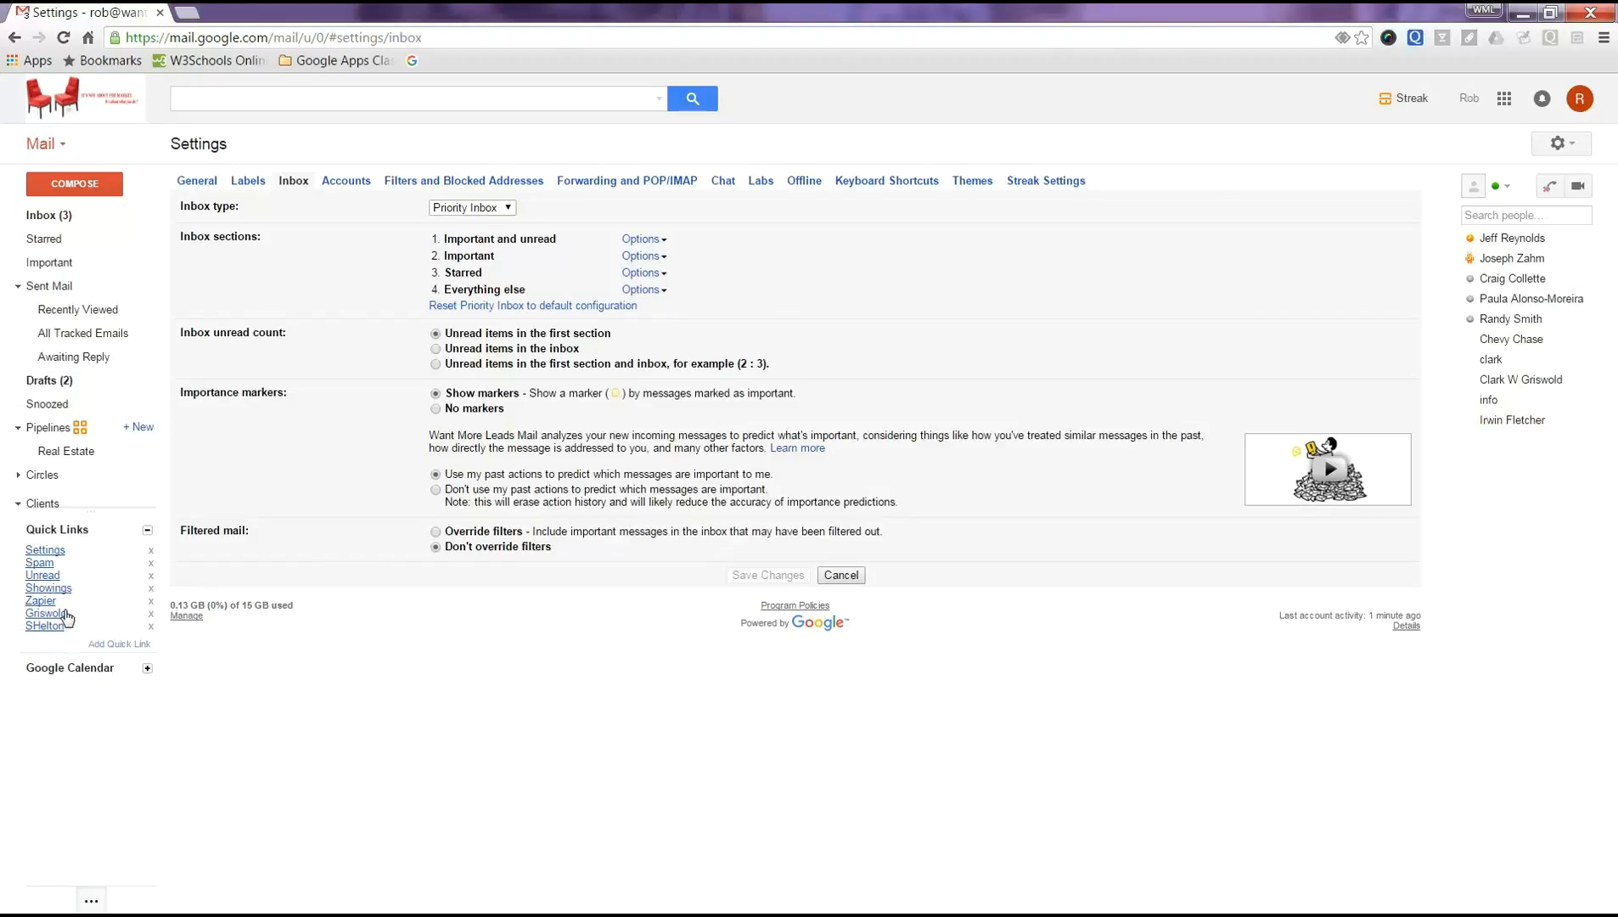
- Search the Labs settings for "quick" and for "right" to review the matching features
{"action": "left_click", "coordinate": [762, 181]}
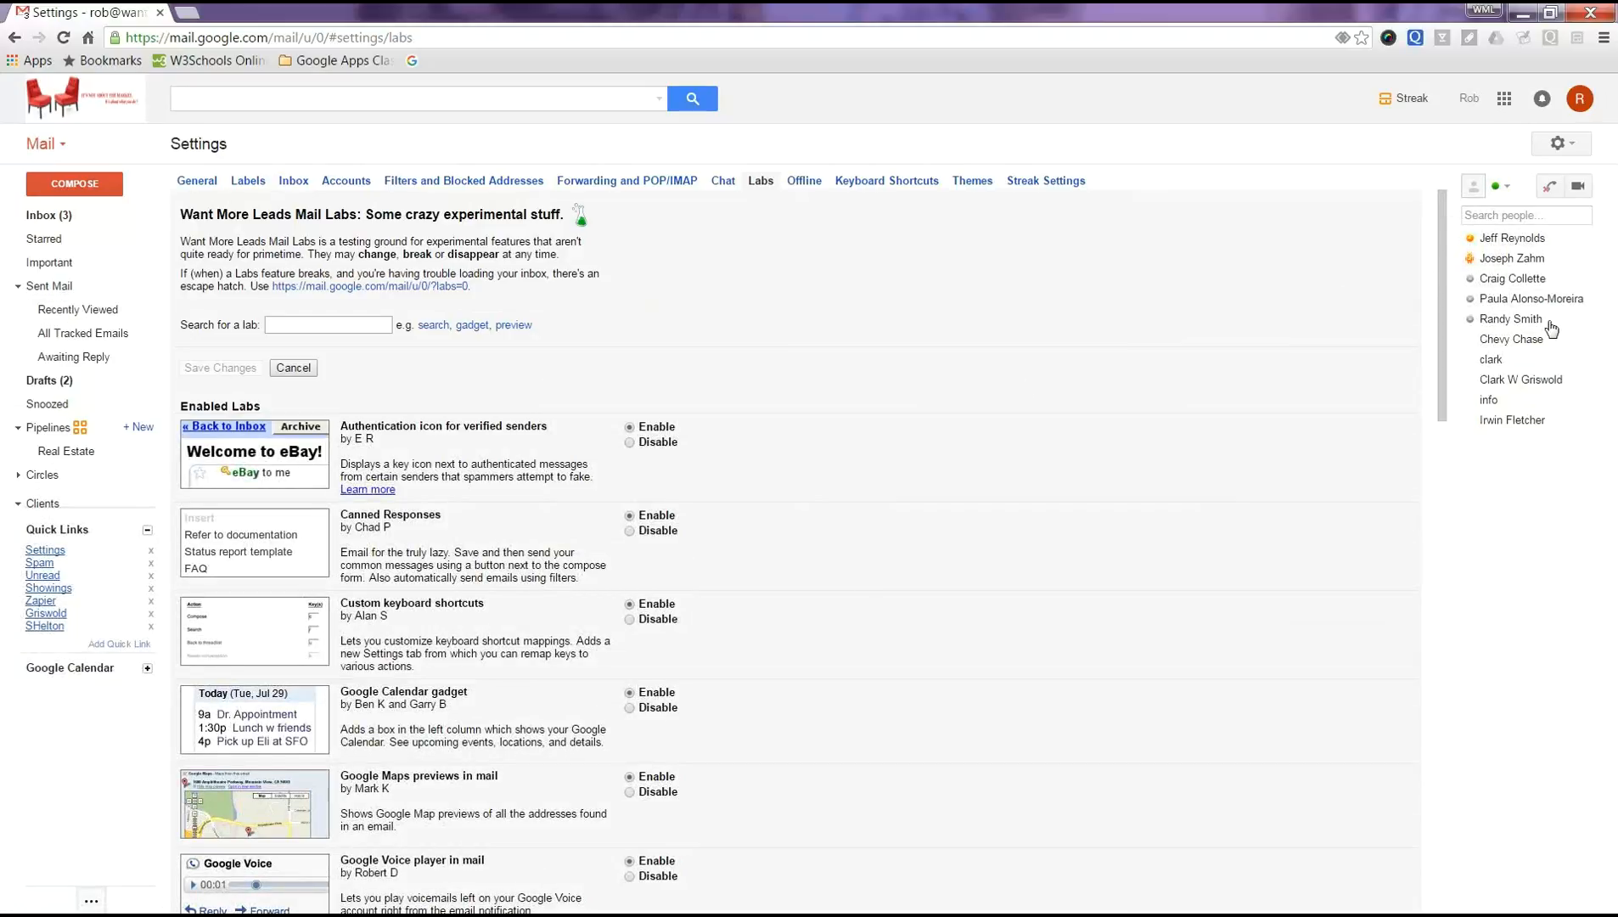
{"action": "left_click", "coordinate": [340, 329]}
{"action": "type", "text": "quick"}
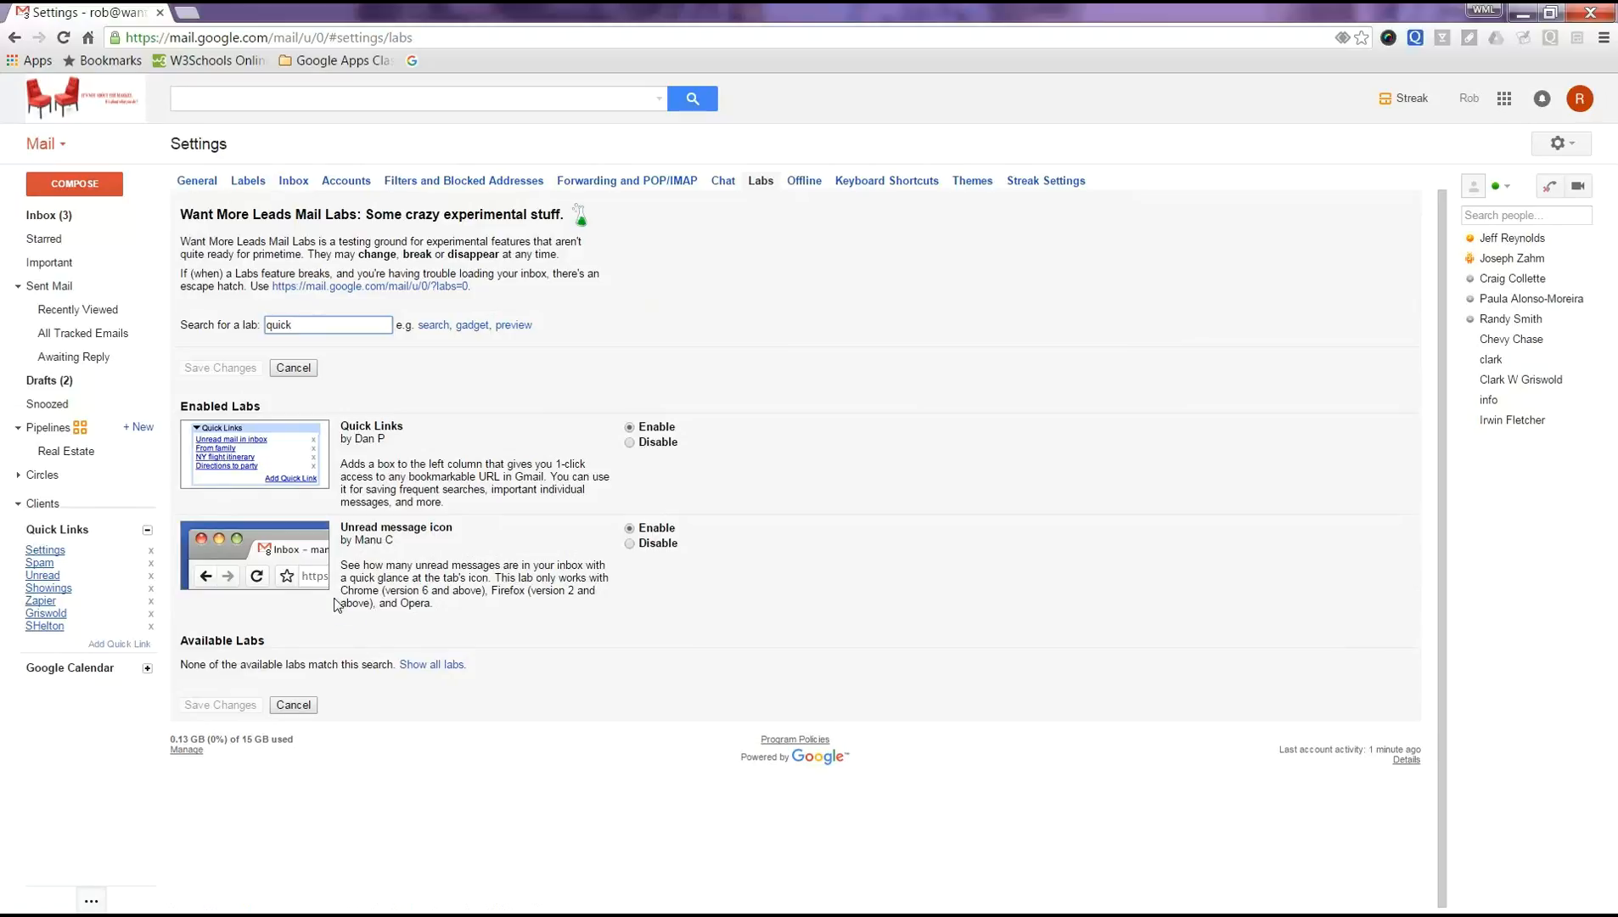
{"action": "double_click", "coordinate": [315, 327]}
{"action": "type", "text": "right"}
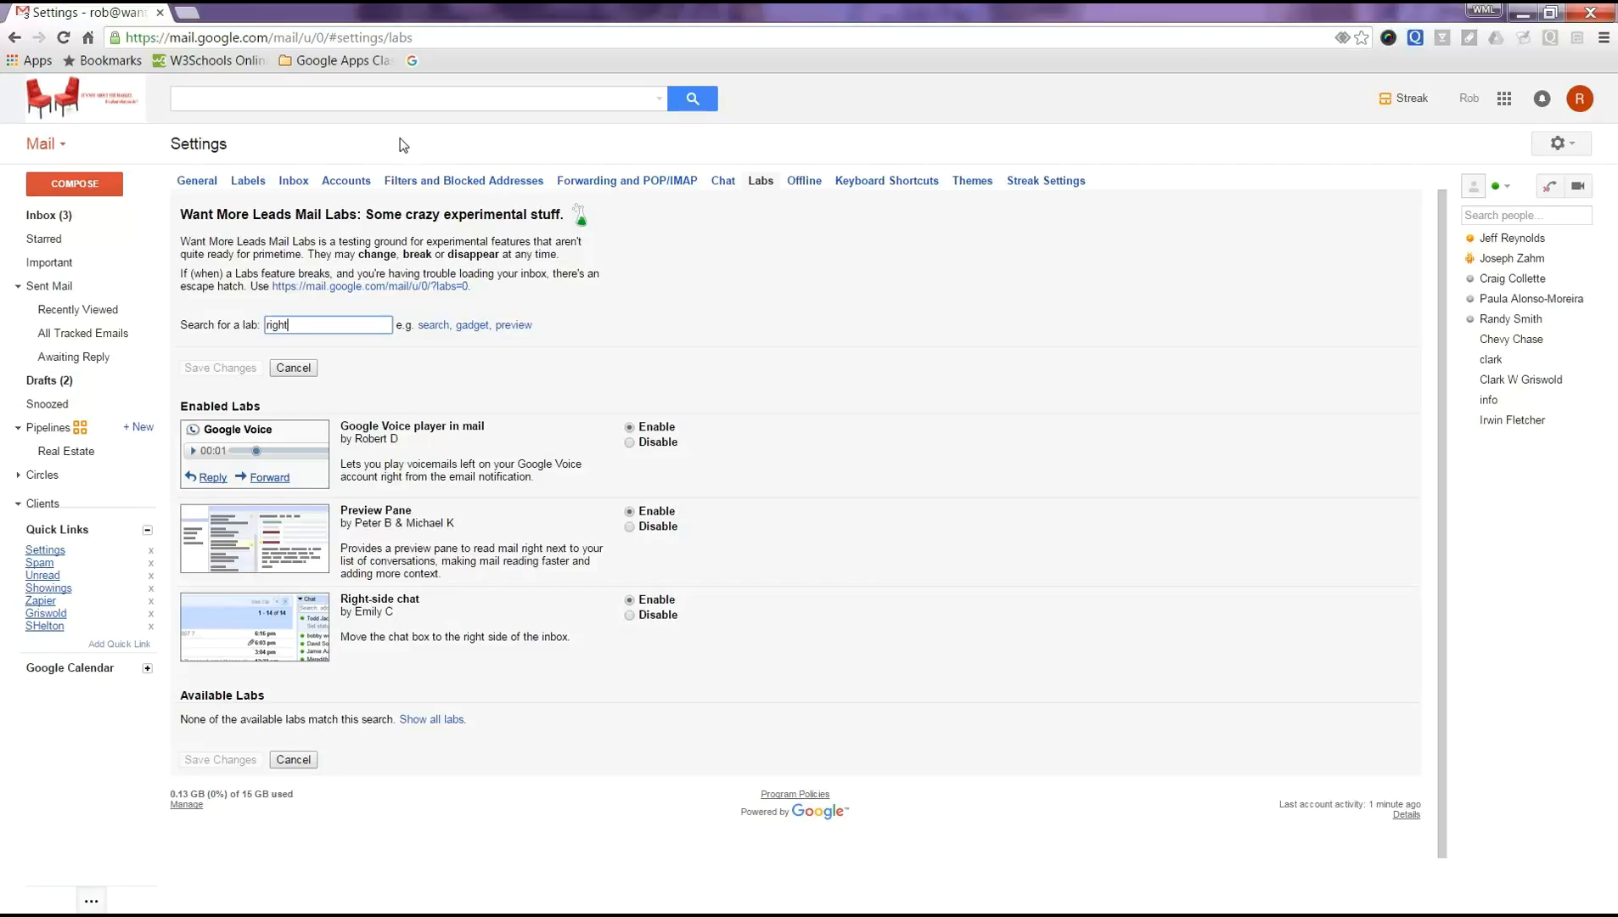
- Mark the join.me conversation about the 5/24/2016 recording in Everything else as important and refresh the inbox
{"action": "left_click", "coordinate": [205, 185]}
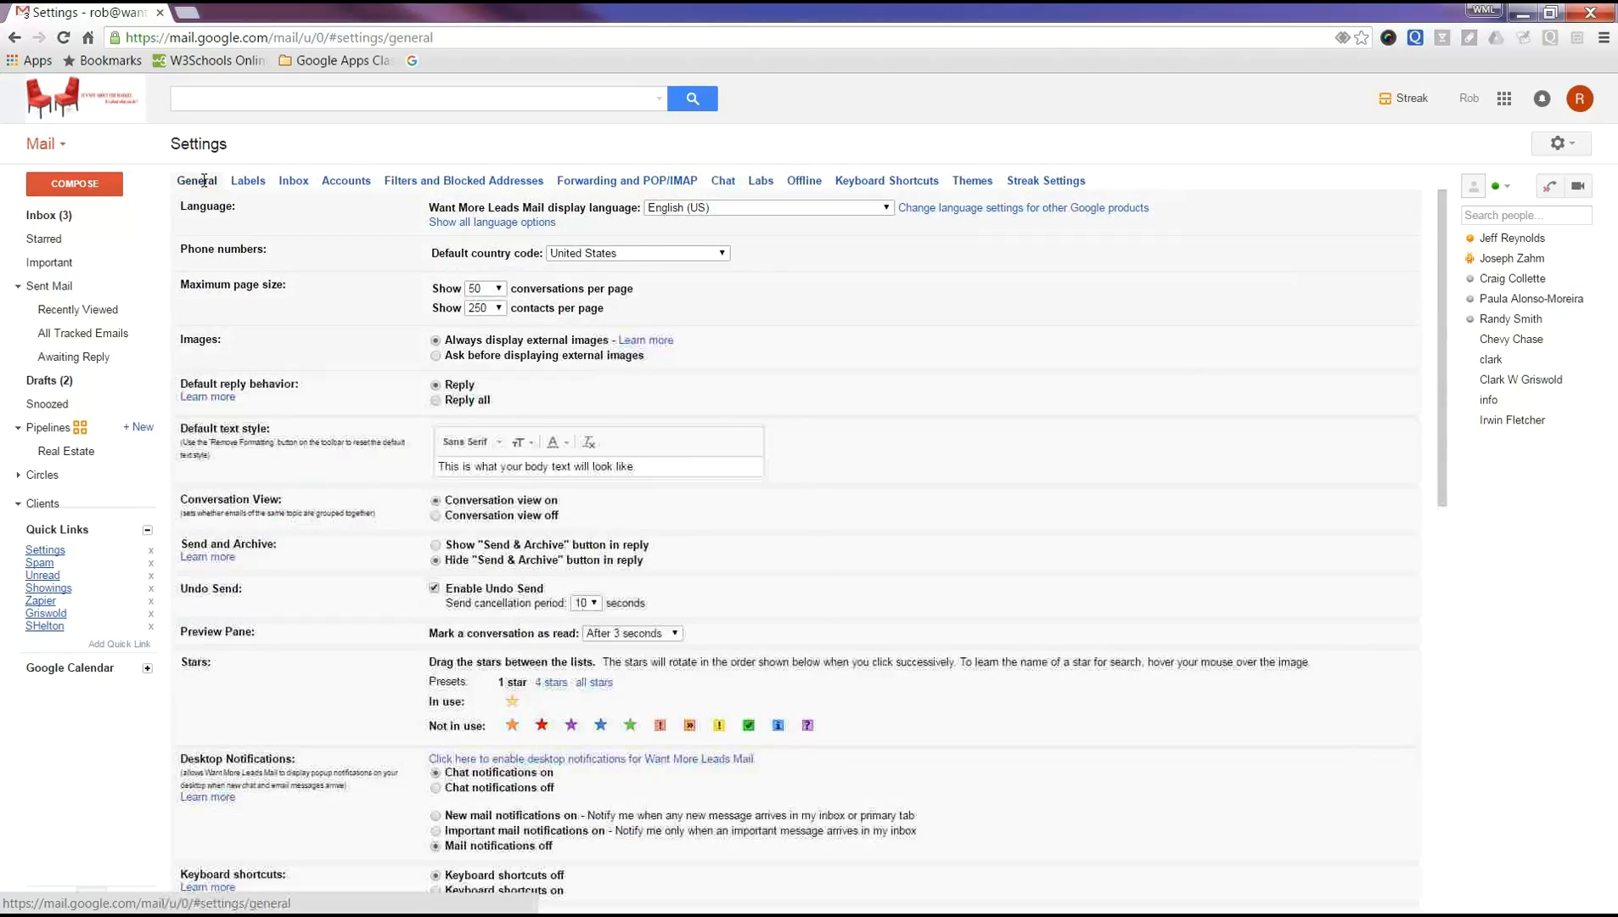
{"action": "left_click", "coordinate": [73, 221]}
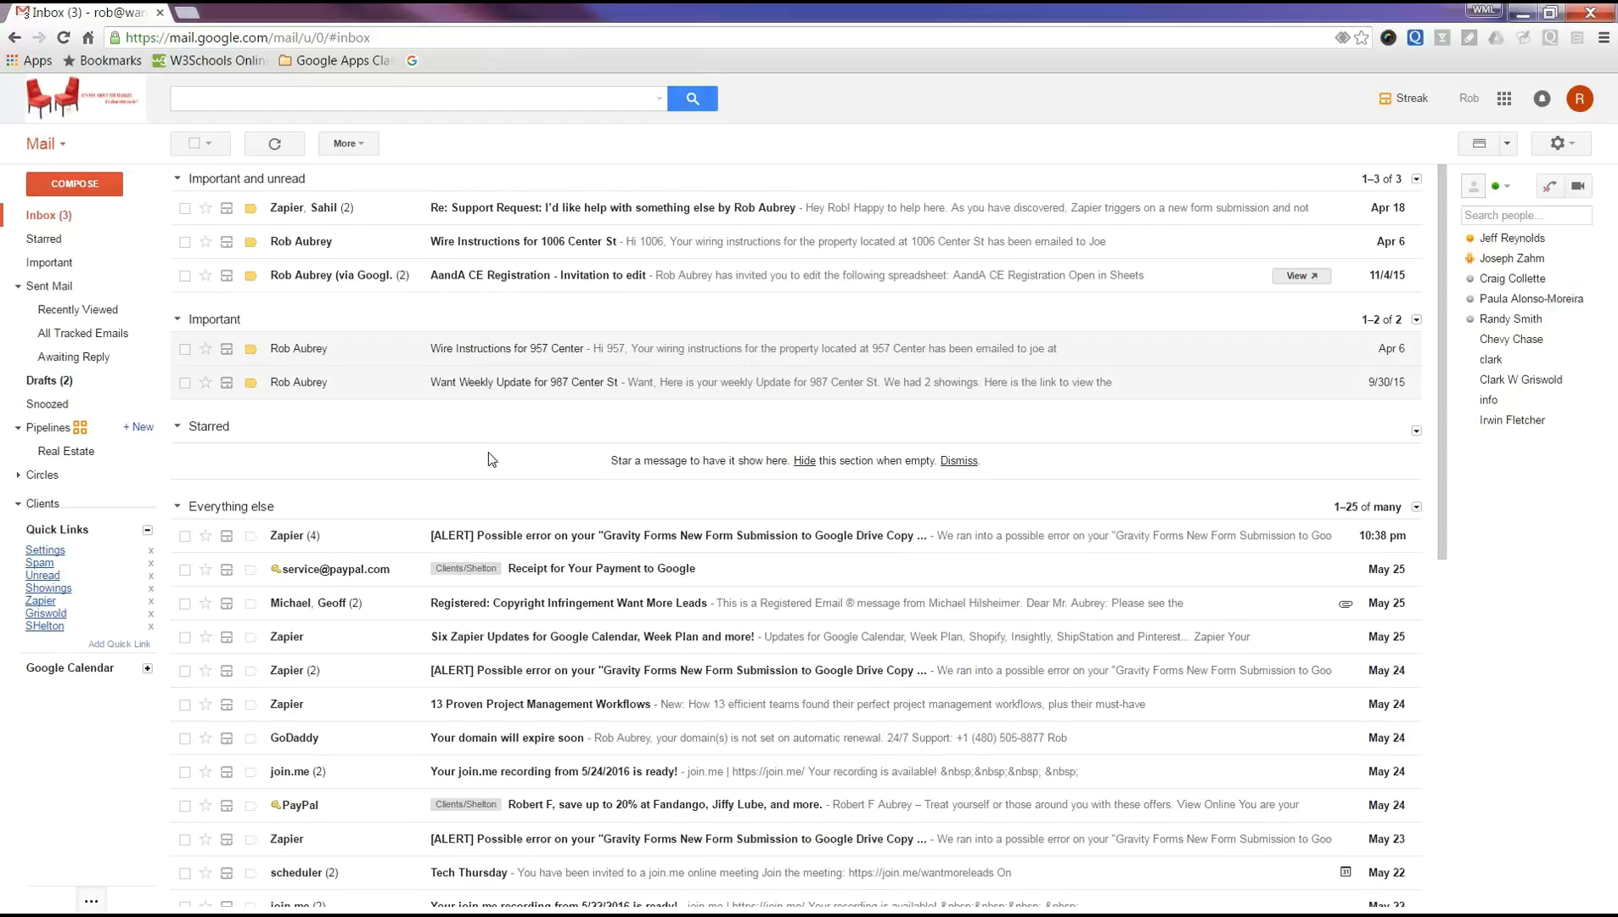
{"action": "scroll", "coordinate": [416, 425], "scroll_direction": "down", "scroll_amount": 2}
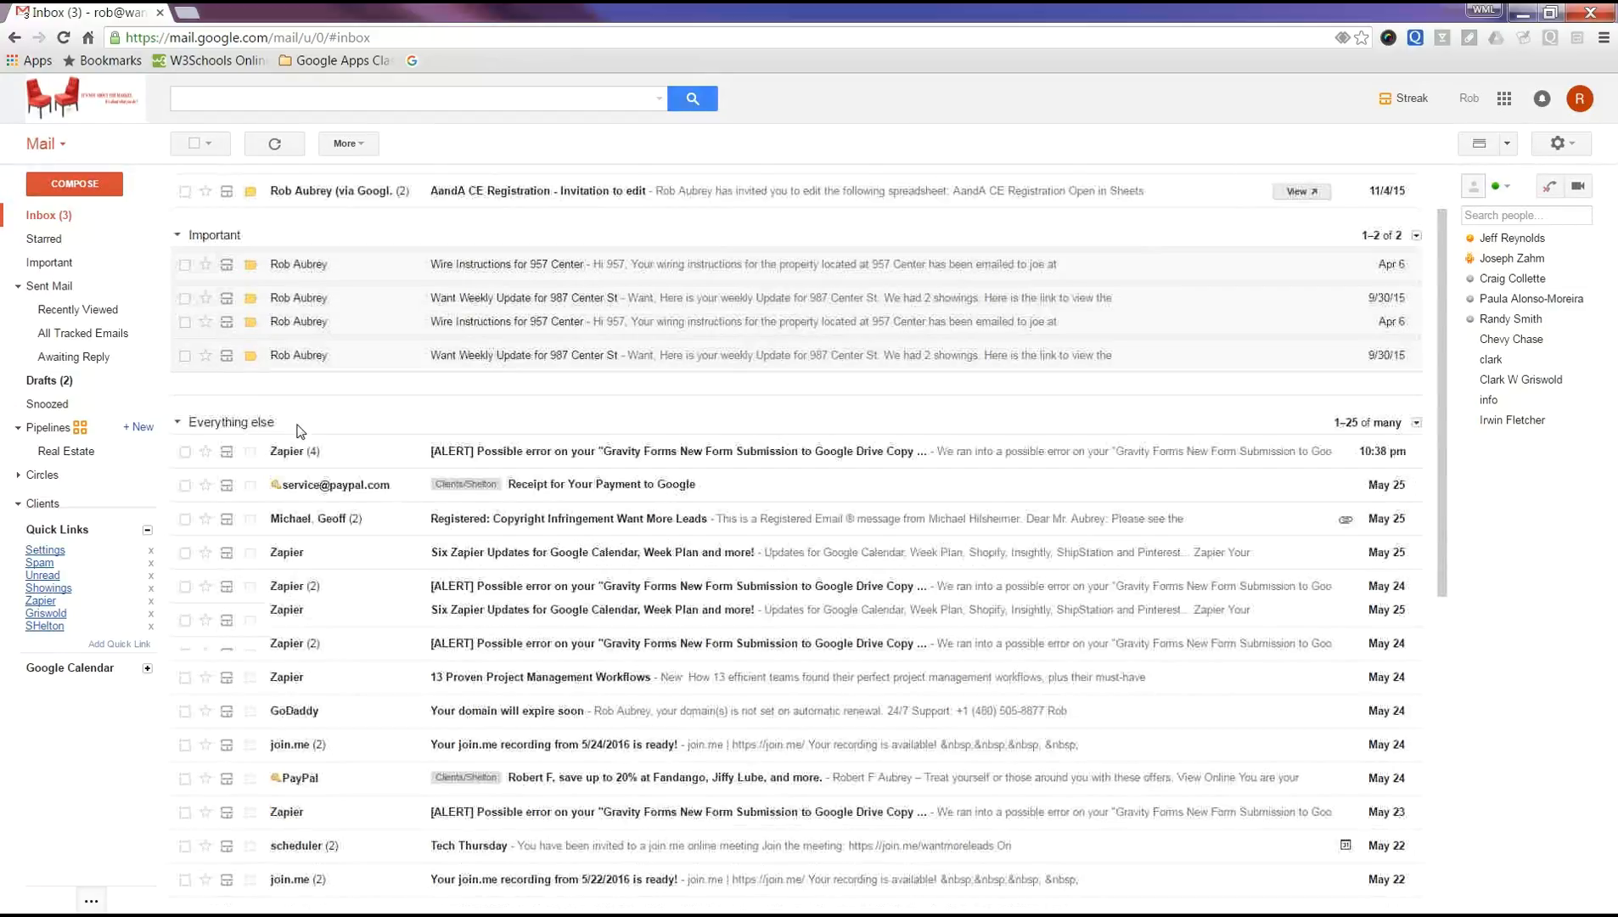
{"action": "scroll", "coordinate": [313, 338], "scroll_direction": "up", "scroll_amount": 2}
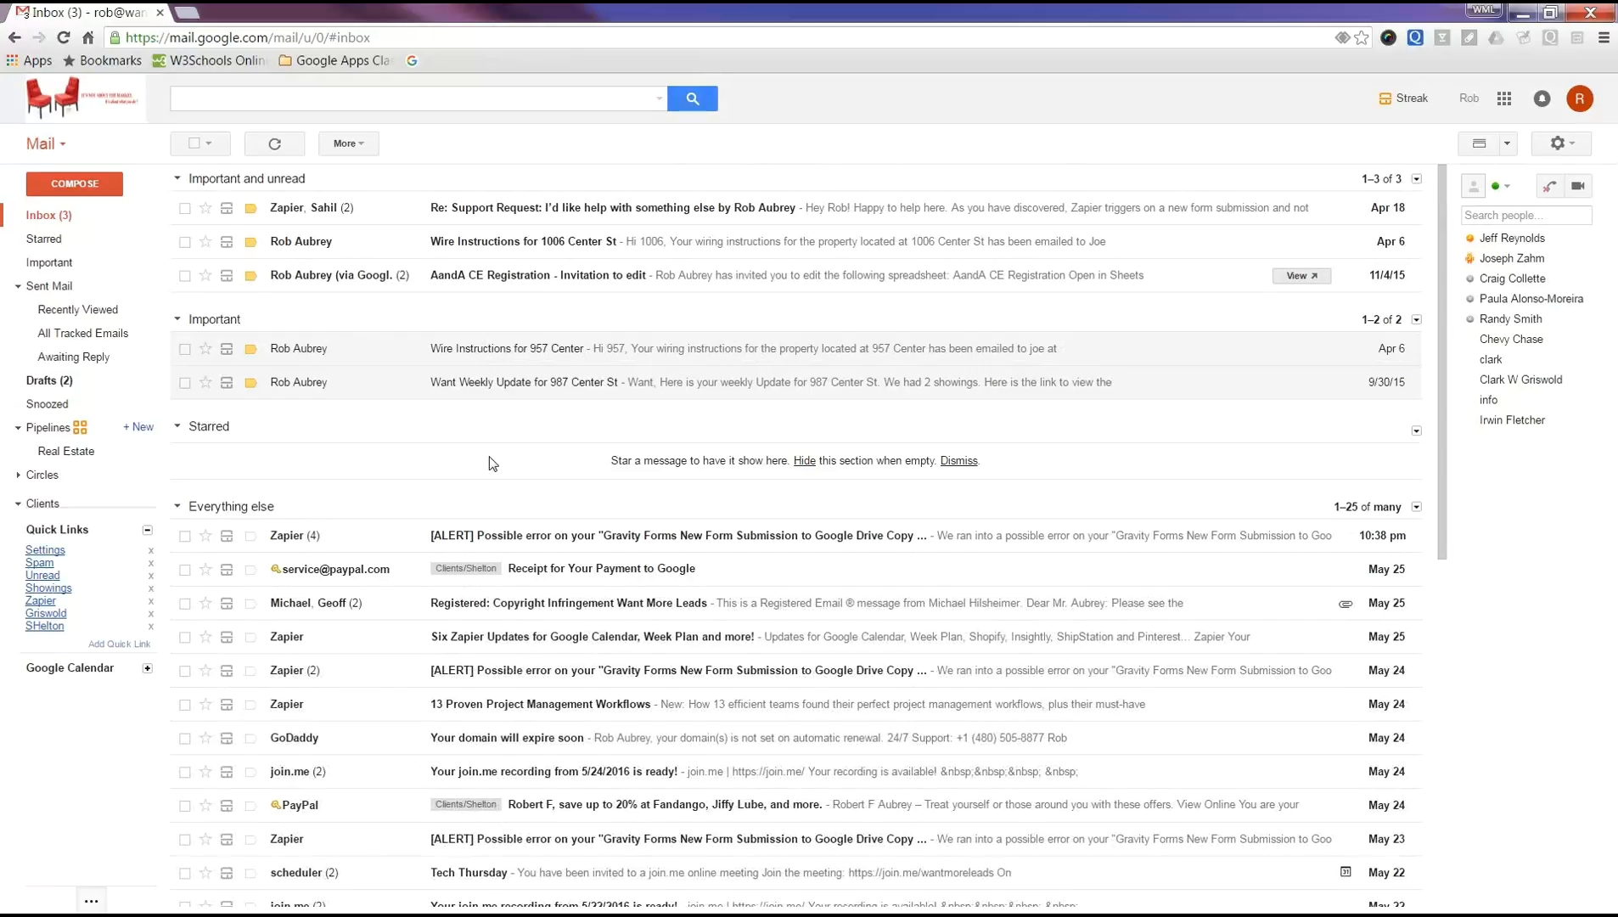
{"action": "scroll", "coordinate": [491, 463], "scroll_direction": "down", "scroll_amount": 2}
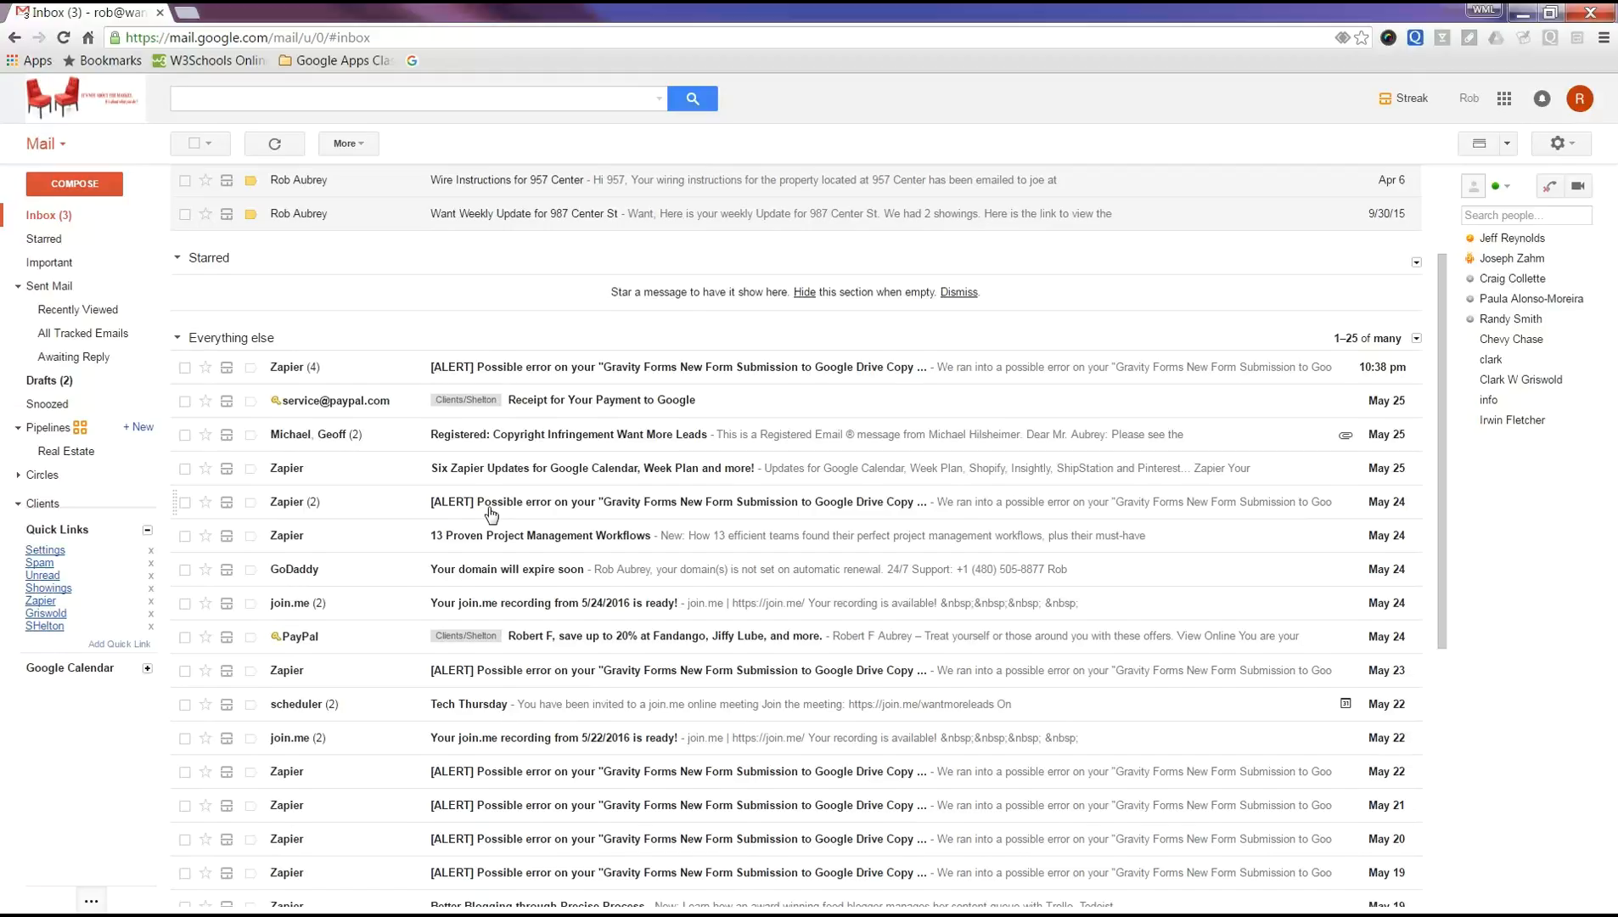
{"action": "left_click", "coordinate": [251, 604]}
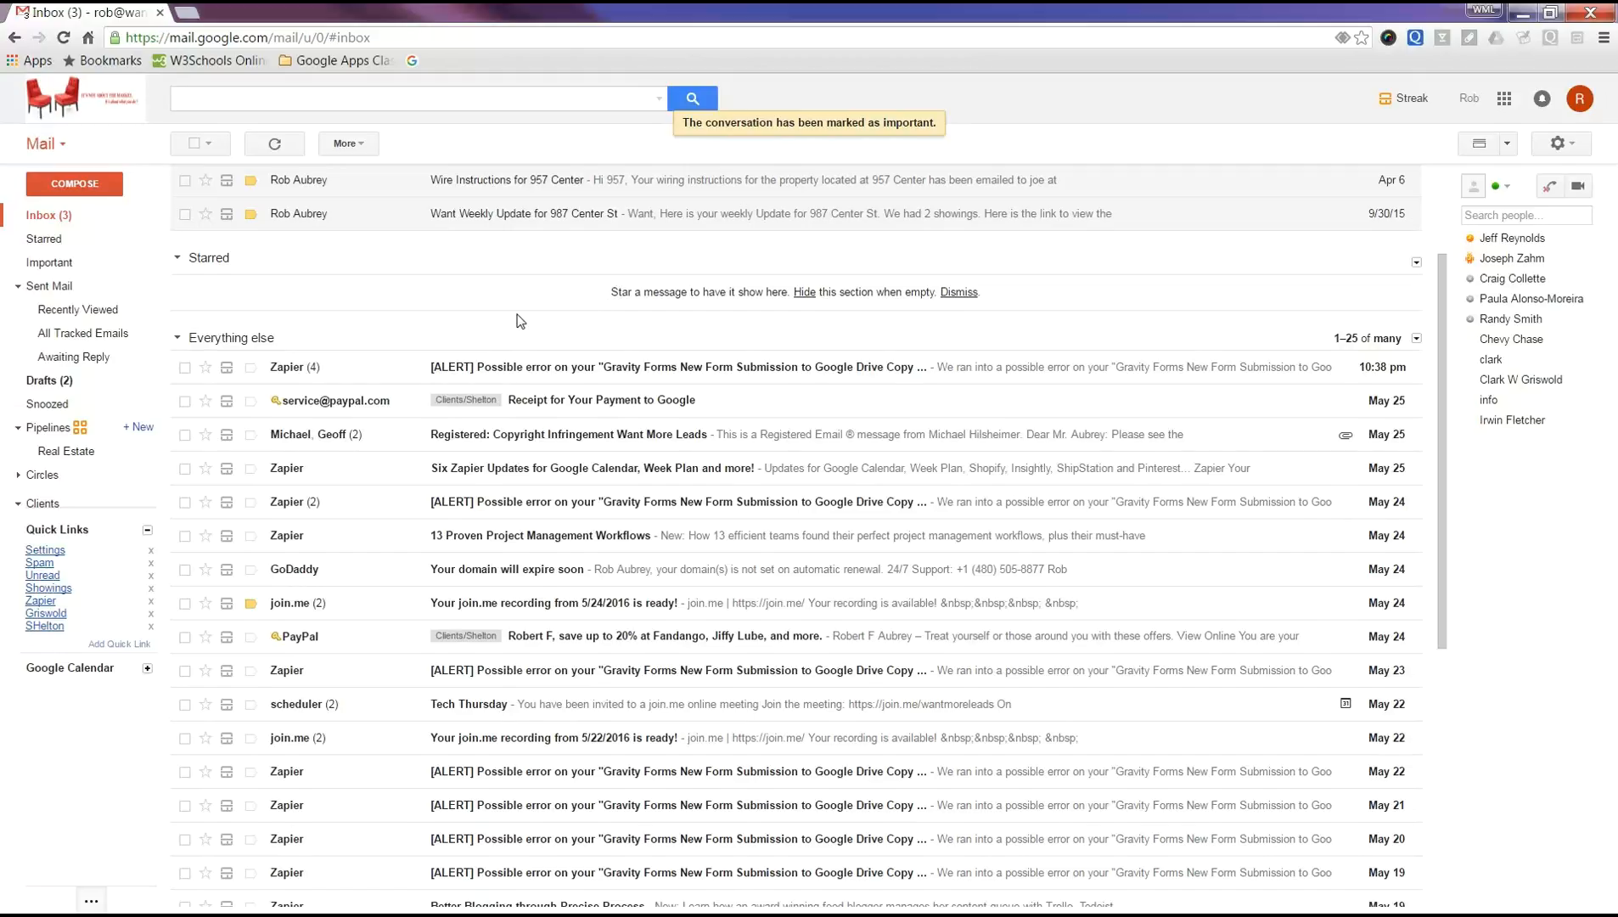
{"action": "left_click", "coordinate": [64, 217]}
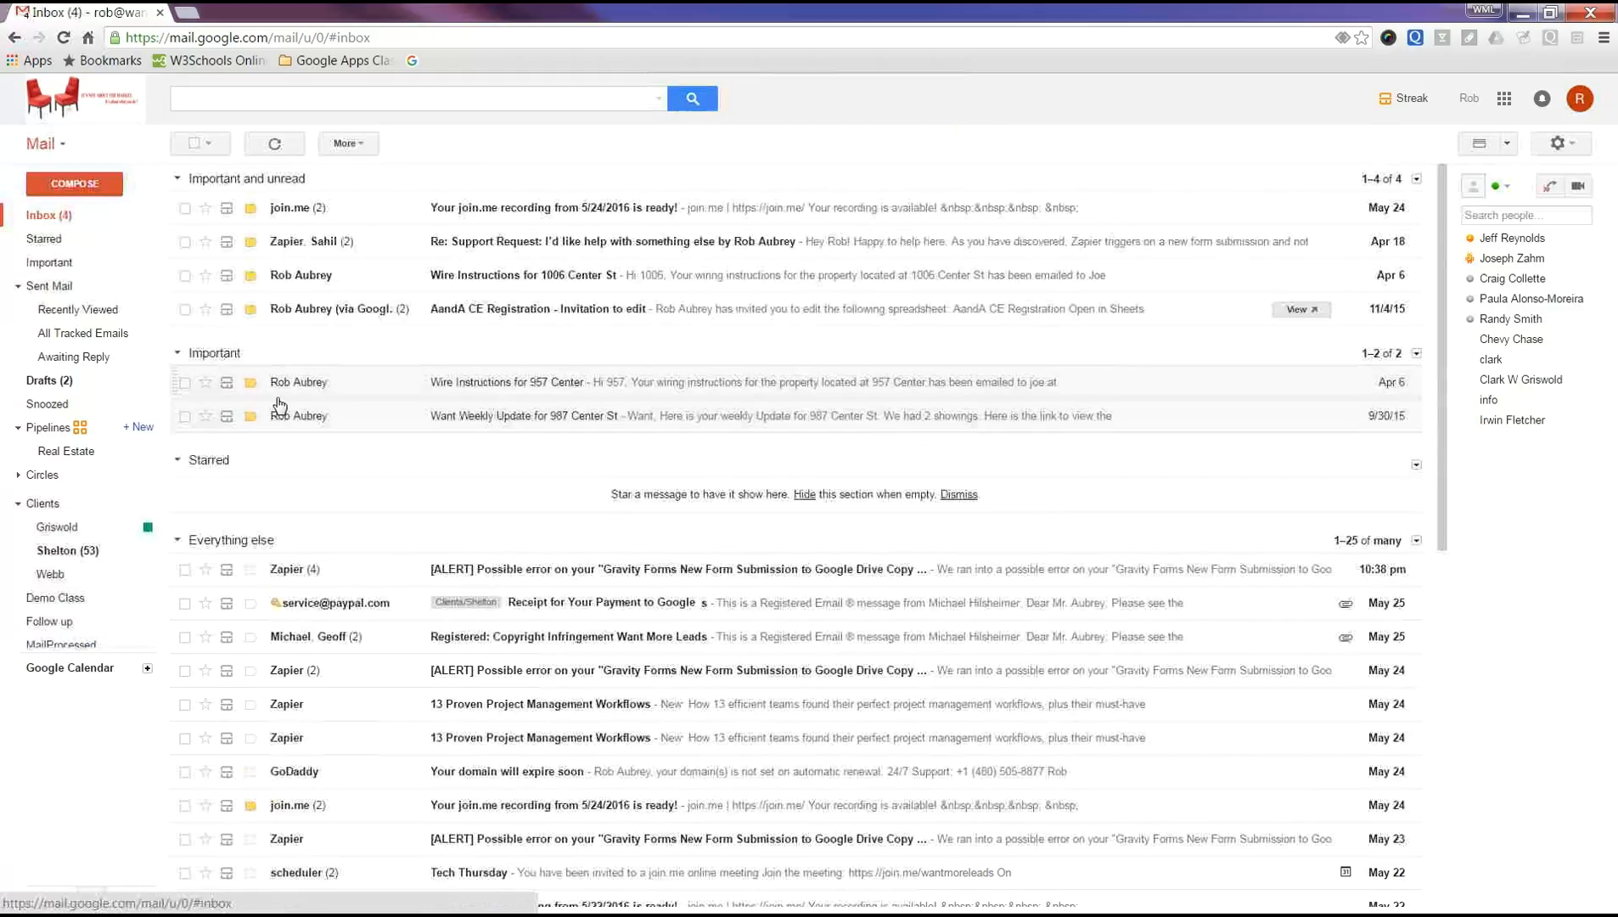
- Read the join.me recording conversation in Important and unread, return to the inbox and refresh its sections
{"action": "left_click", "coordinate": [472, 219]}
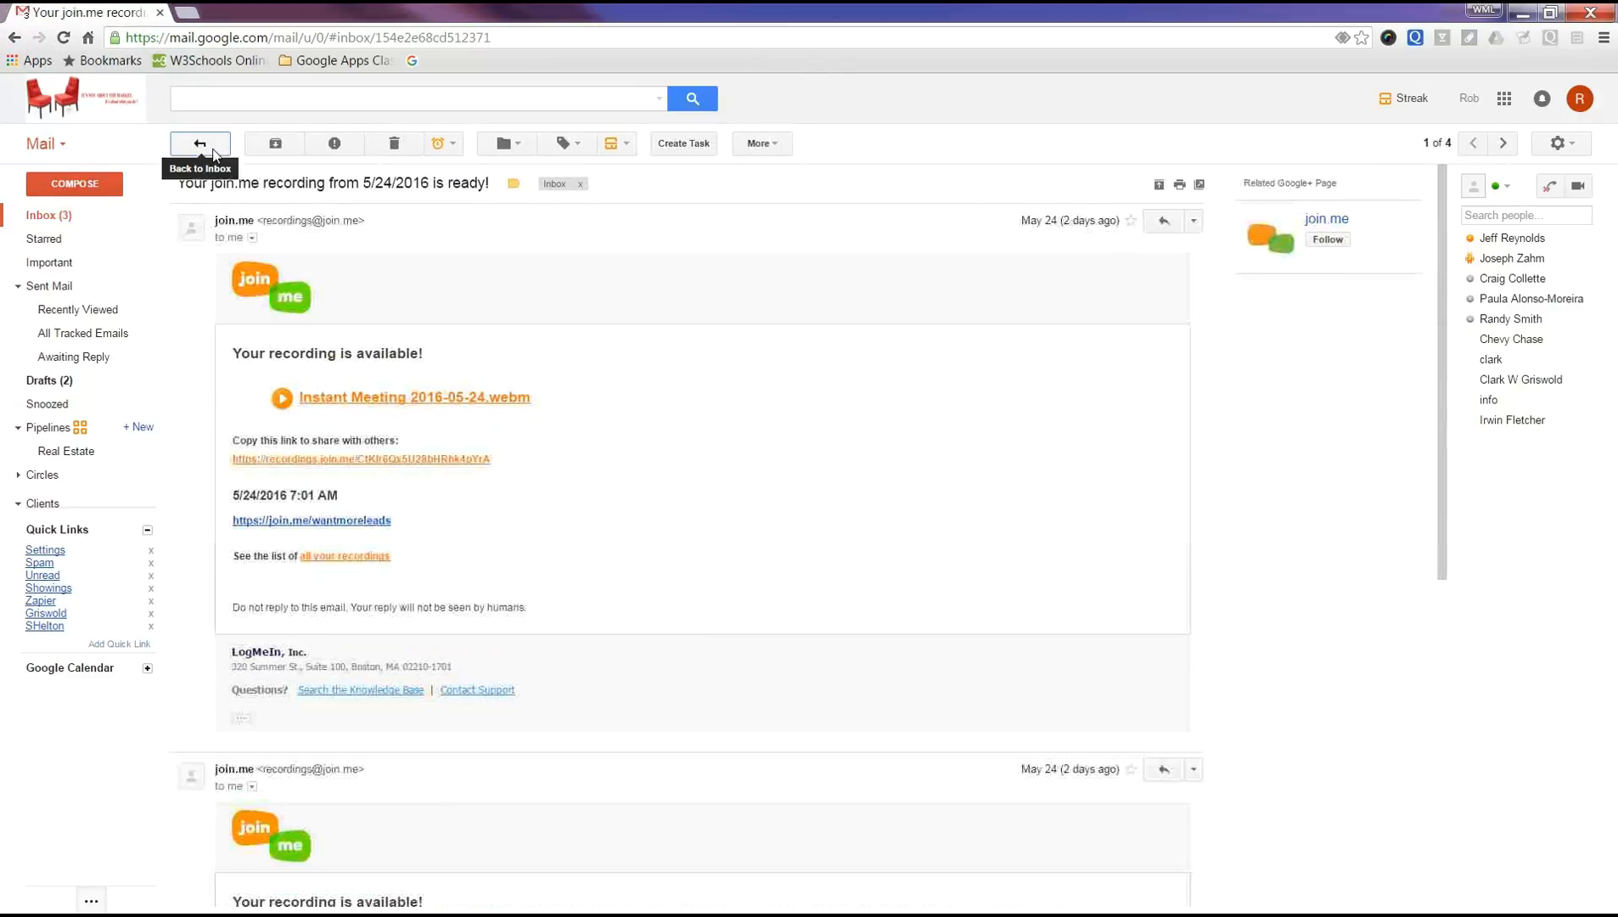
{"action": "left_click", "coordinate": [199, 143]}
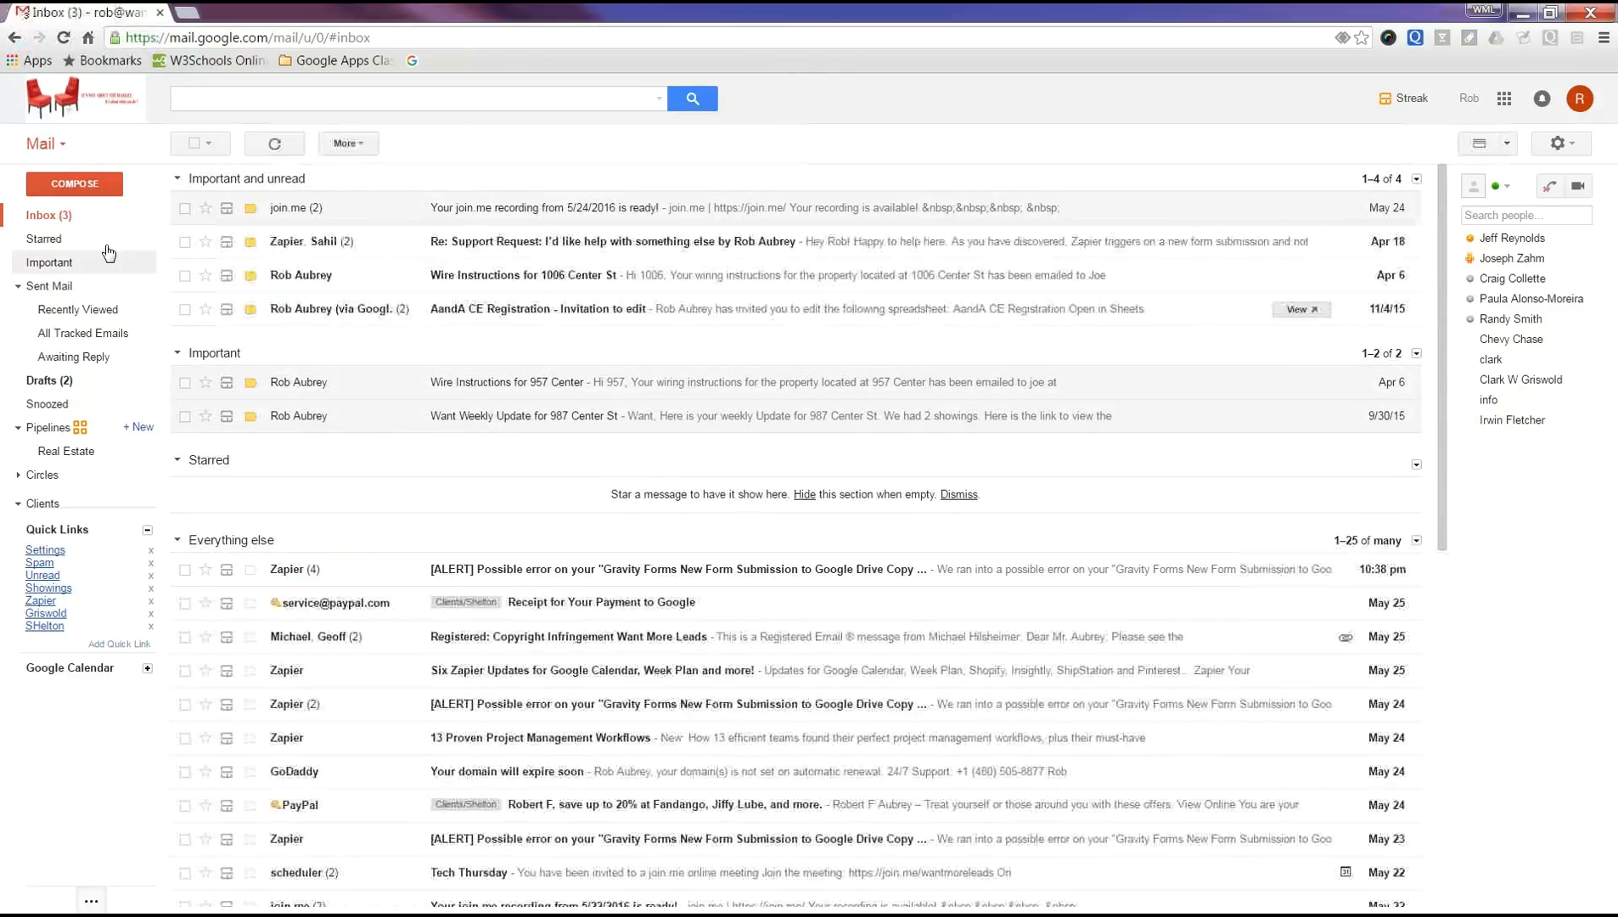
{"action": "left_click", "coordinate": [56, 216]}
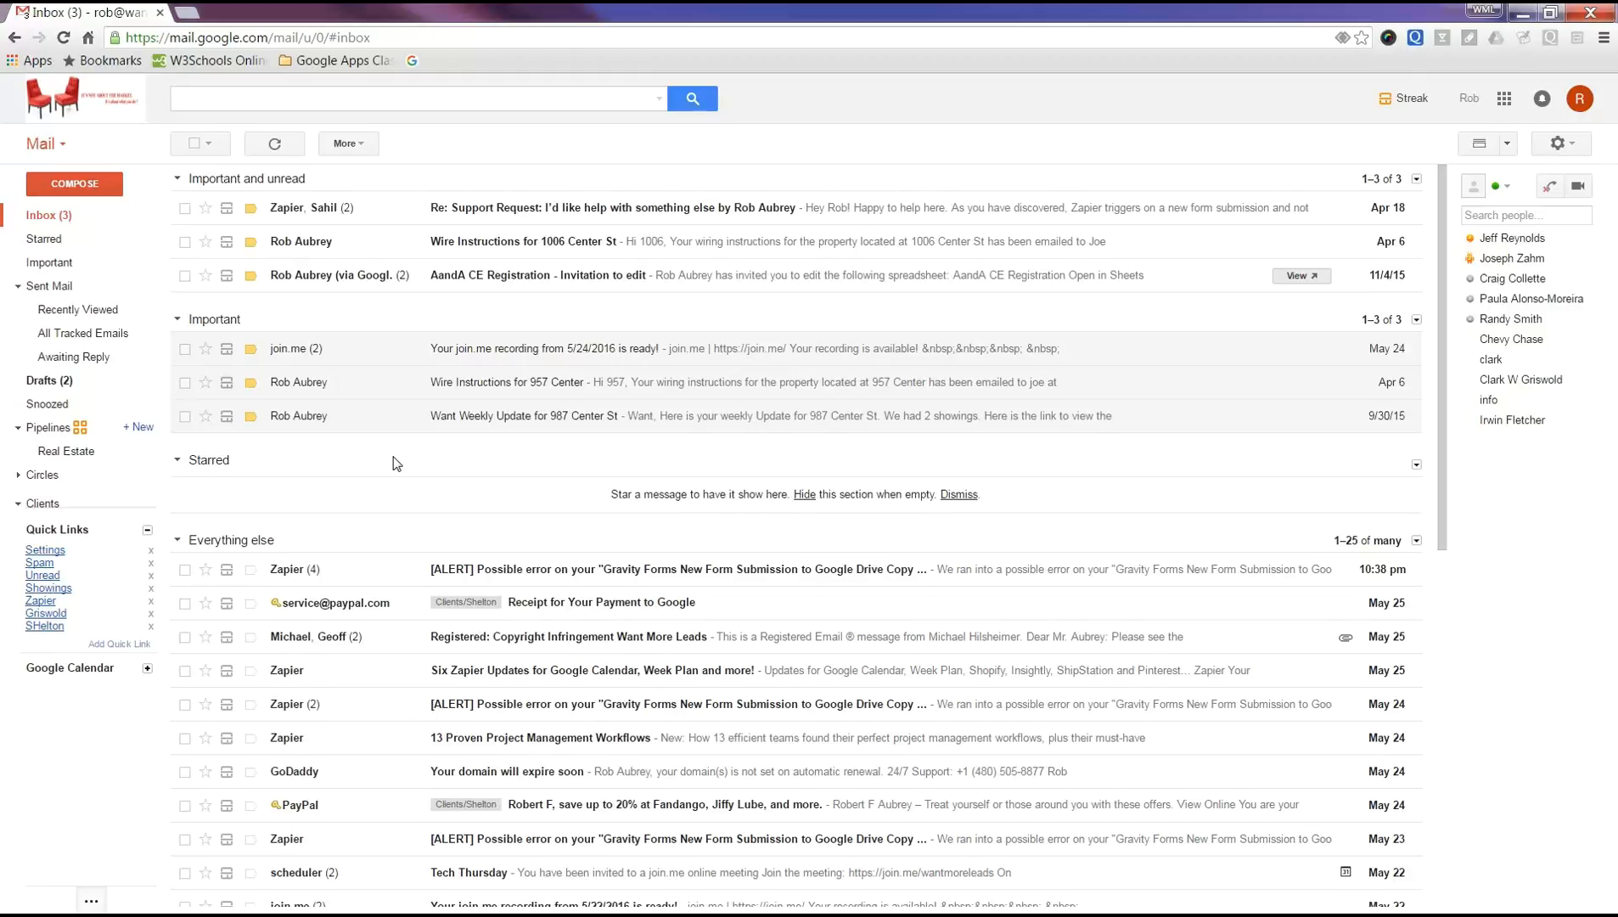
- Delete all conversations listed on the current page of the Everything else section
{"action": "left_click", "coordinate": [185, 569]}
{"action": "scroll", "coordinate": [187, 565], "scroll_direction": "down", "scroll_amount": 1}
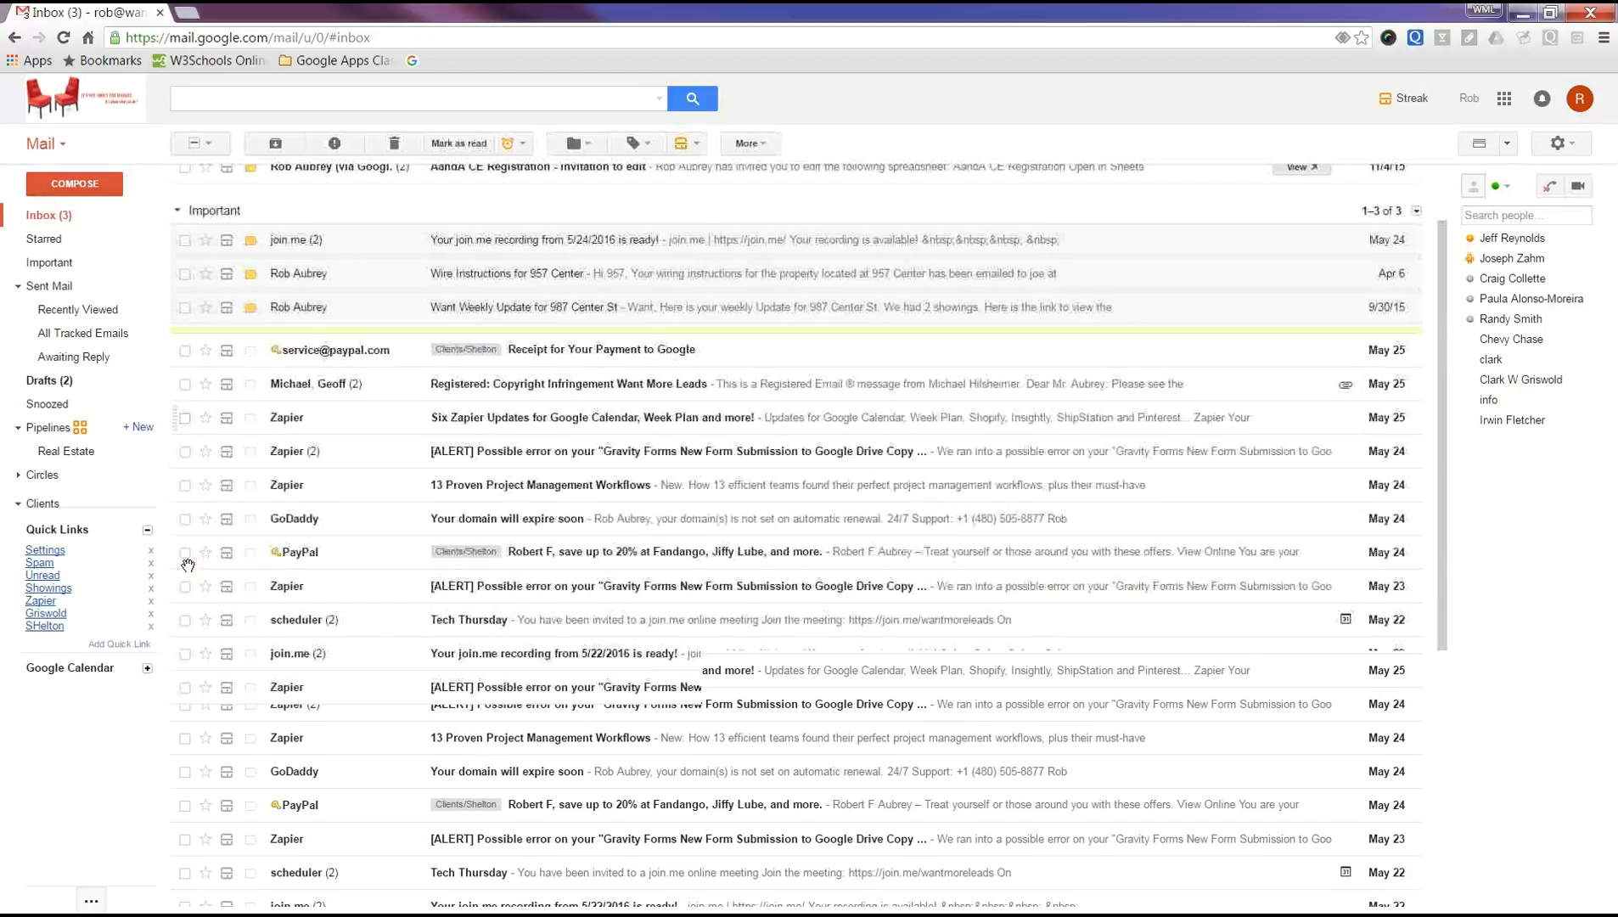
{"action": "scroll", "coordinate": [188, 564], "scroll_direction": "down", "scroll_amount": 6}
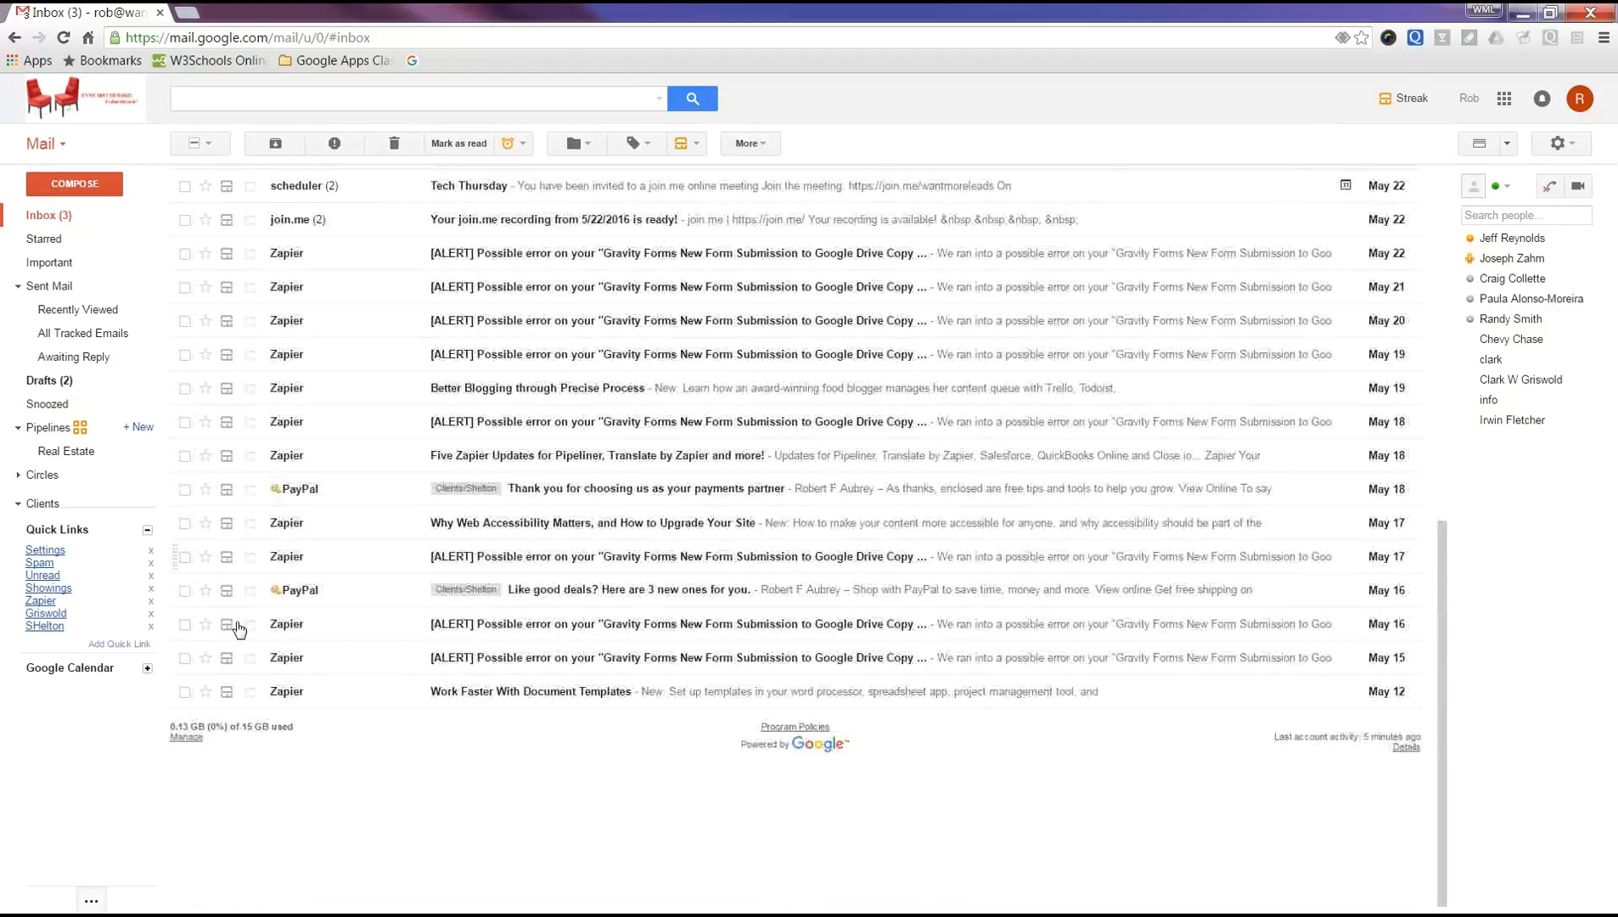
{"action": "left_click", "coordinate": [185, 691], "text": "shift"}
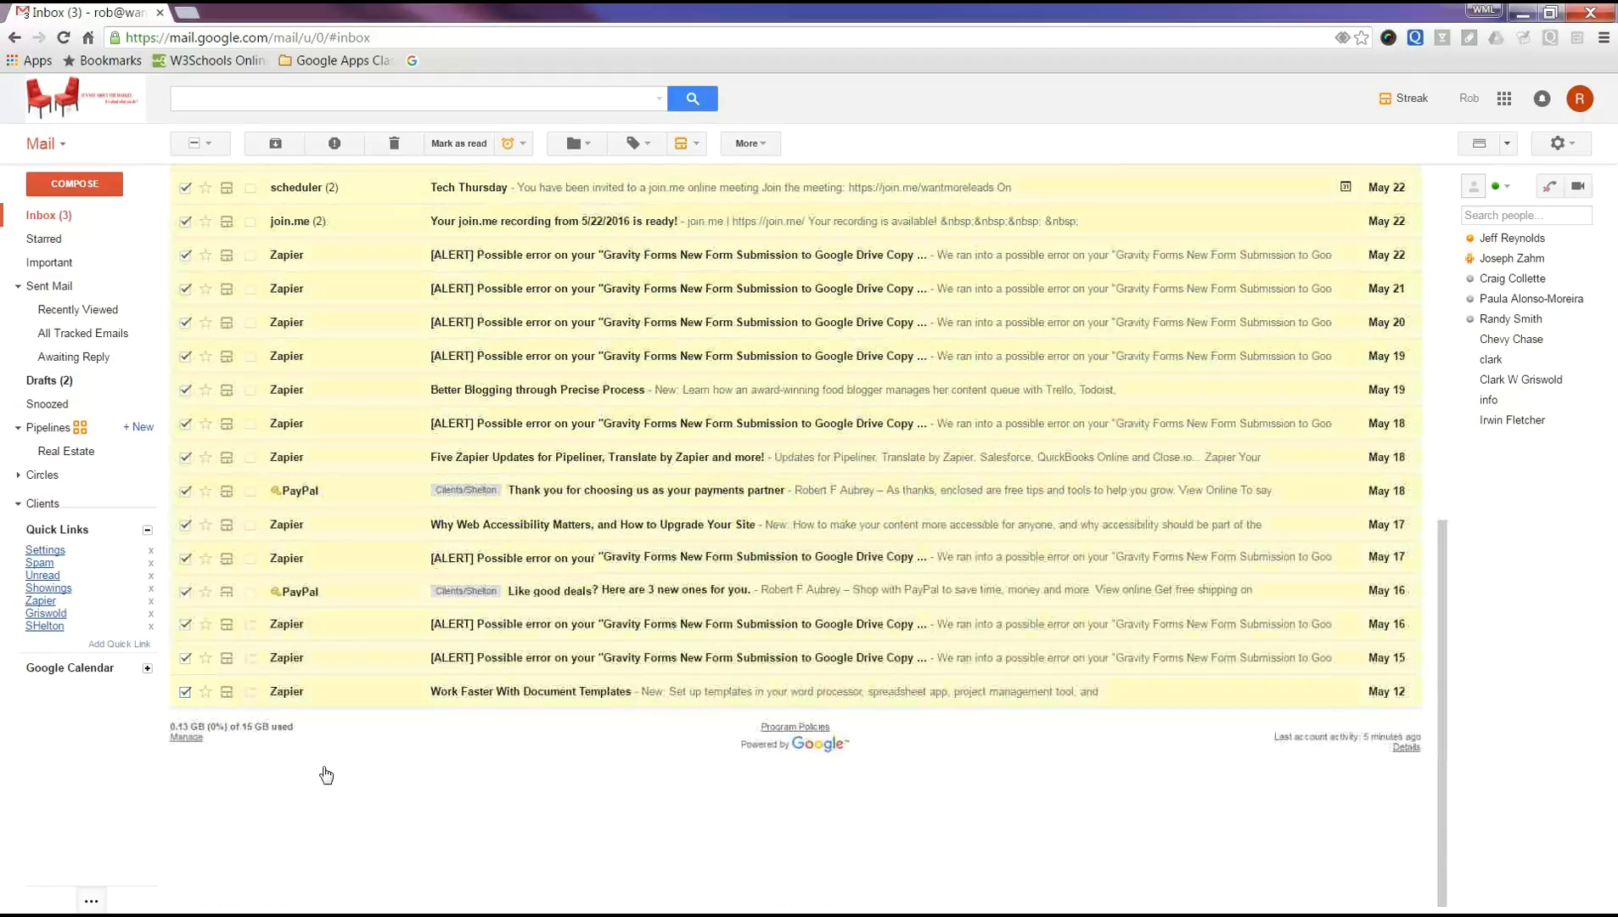
{"action": "scroll", "coordinate": [331, 509], "scroll_direction": "up", "scroll_amount": 10}
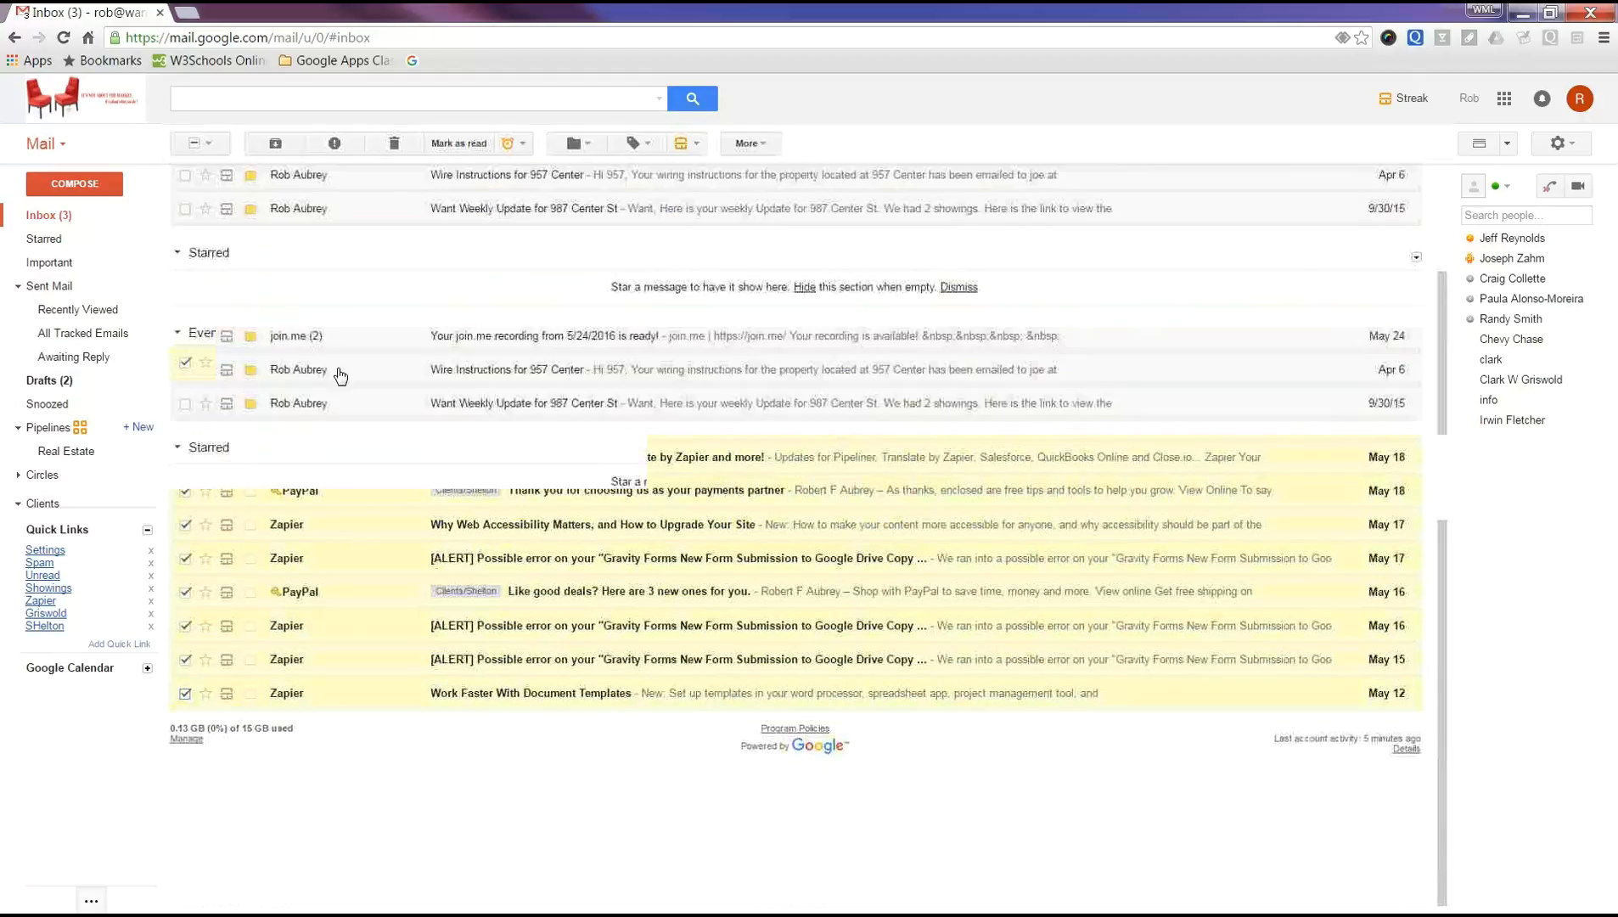
{"action": "left_click", "coordinate": [393, 144]}
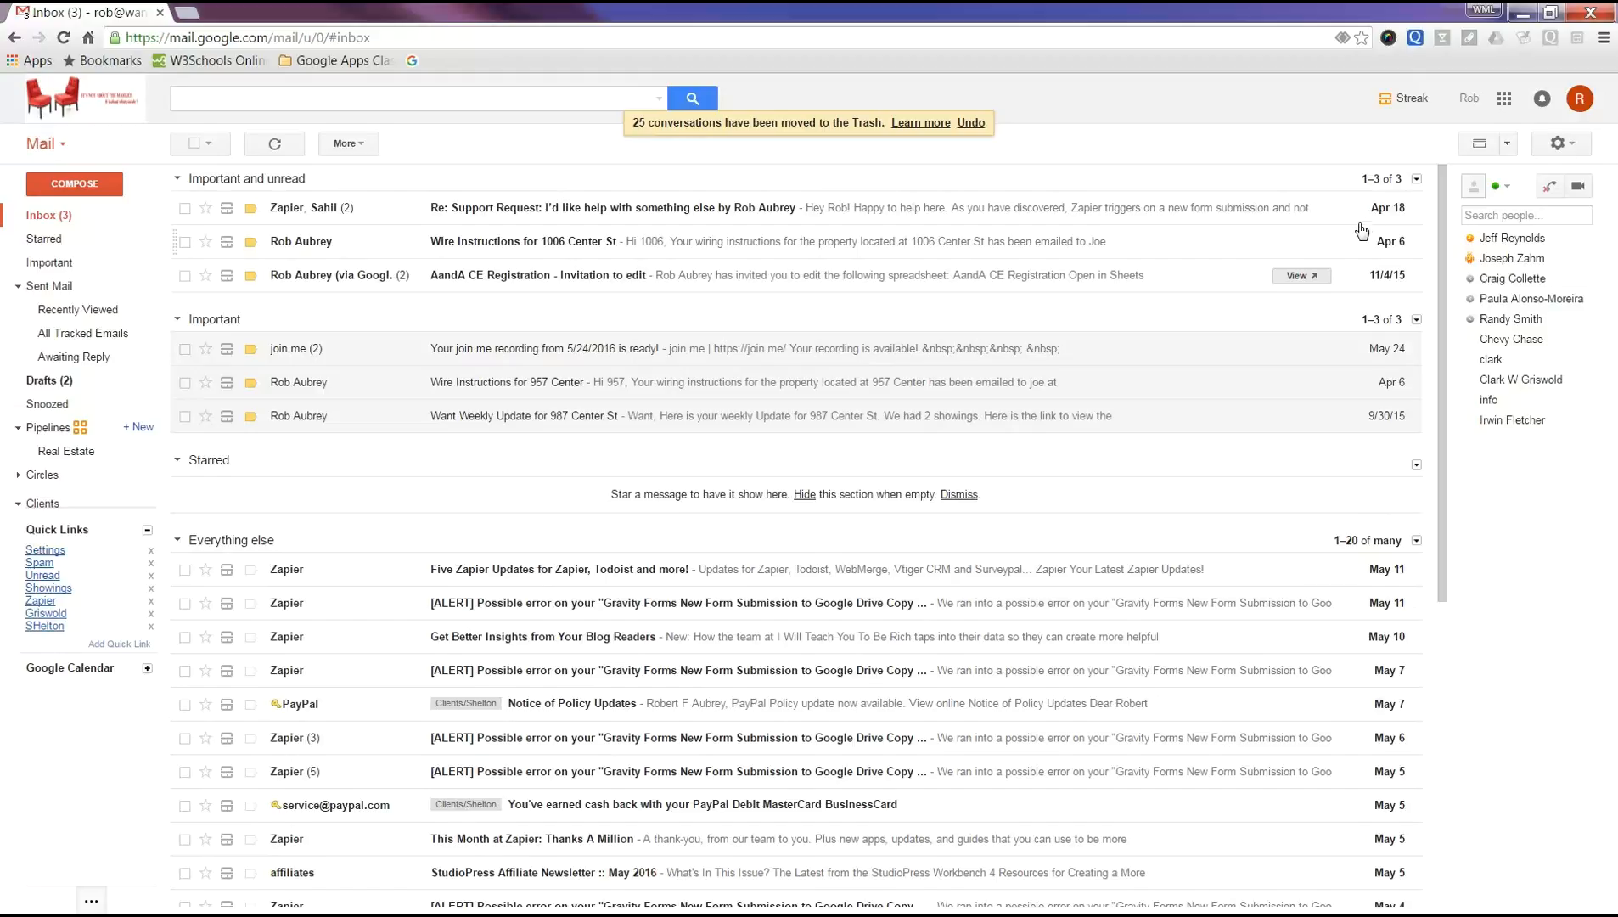
- View the full Important and unread list and the Sent Mail list, returning to the inbox after each
{"action": "left_click", "coordinate": [1383, 184]}
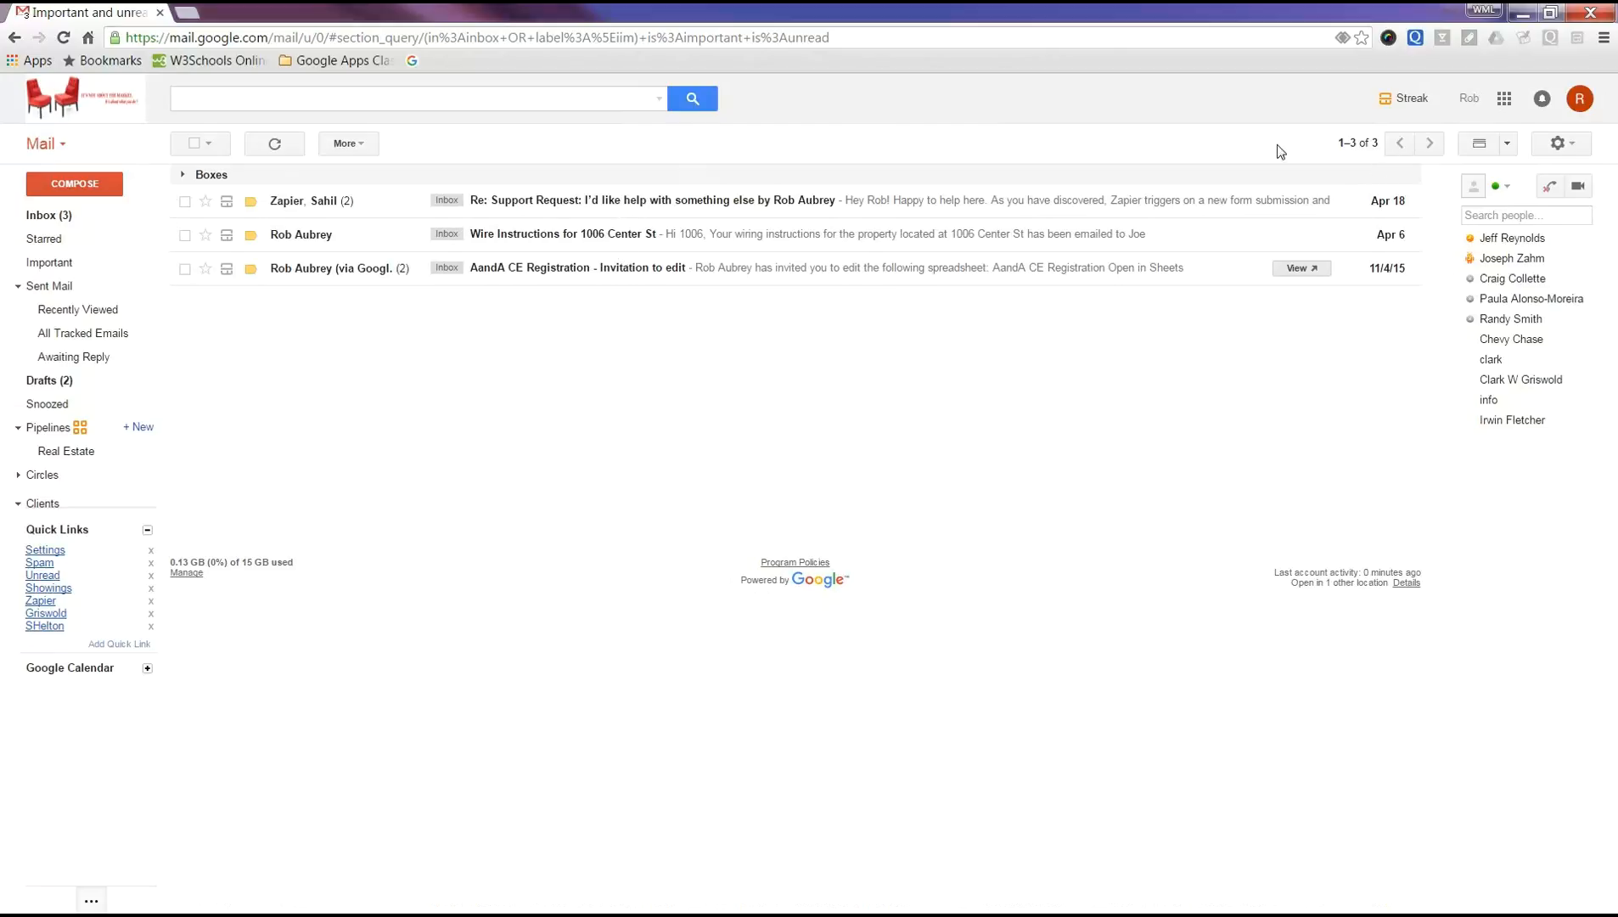
{"action": "left_click", "coordinate": [51, 216]}
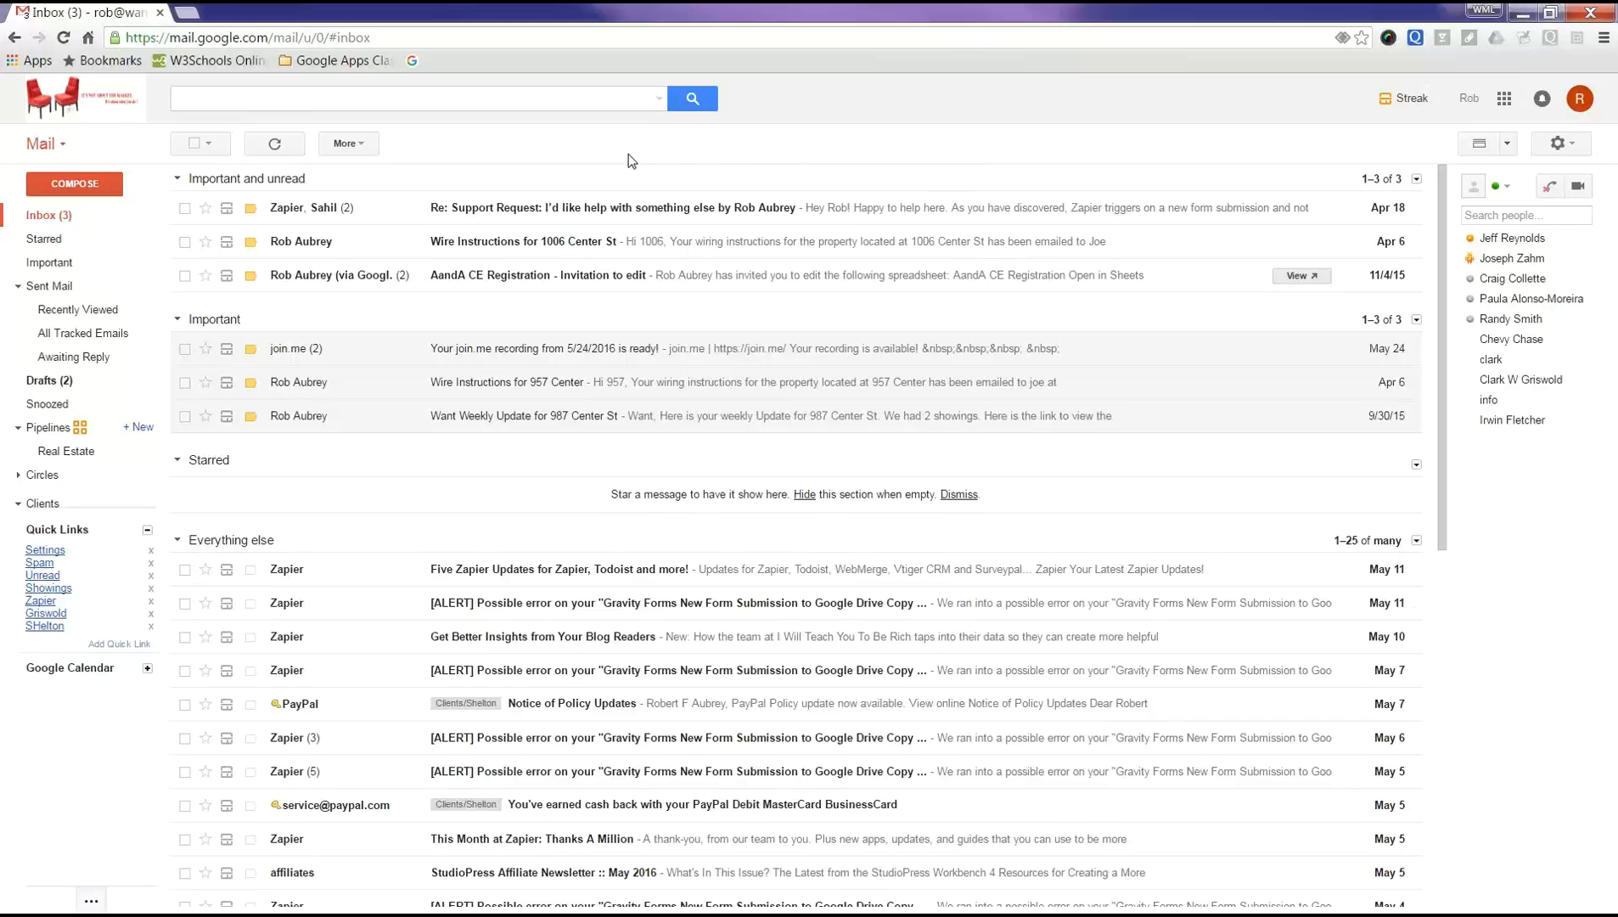
{"action": "left_click", "coordinate": [58, 222]}
{"action": "left_click", "coordinate": [70, 290]}
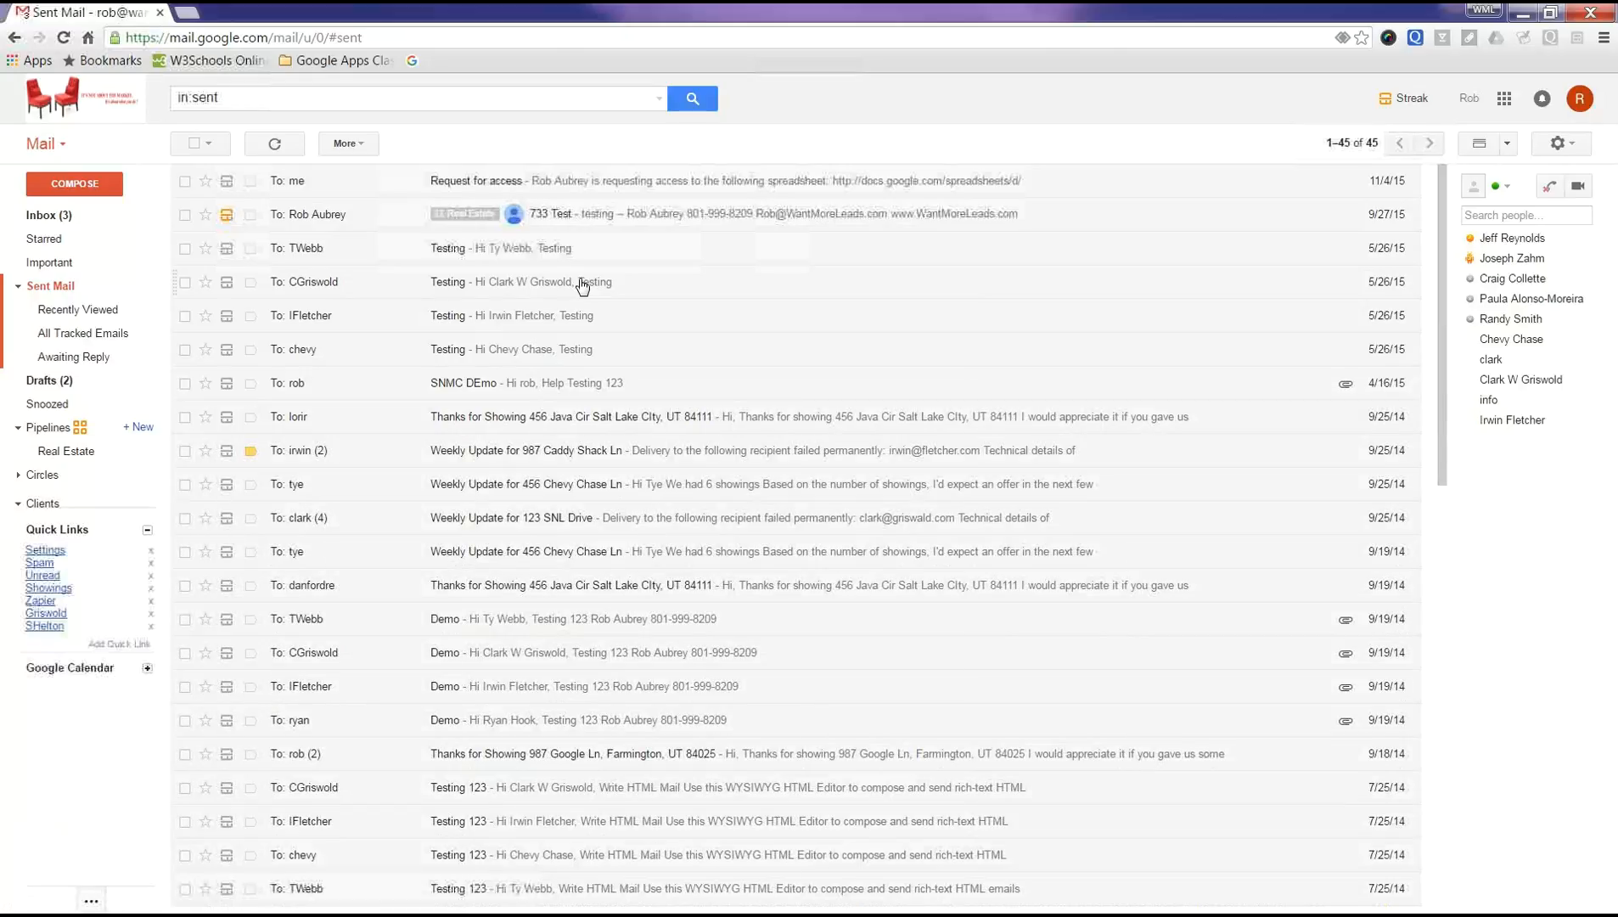
{"action": "left_click", "coordinate": [63, 219]}
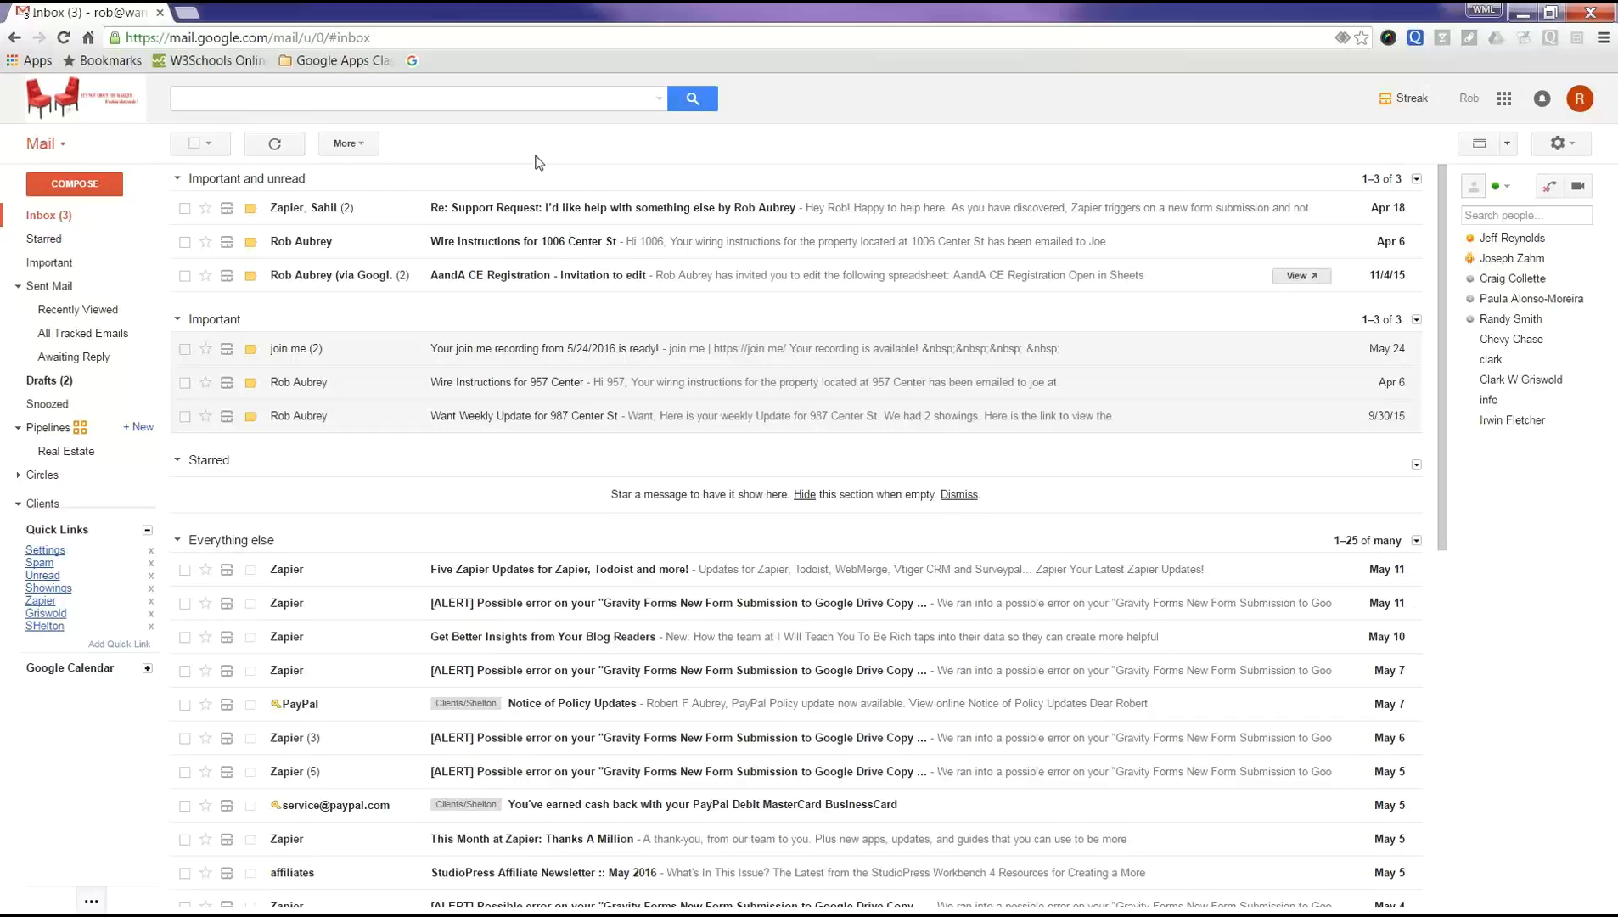
- Review the system labels, categories, circles and custom labels in the Labels settings, and return to the inbox
{"action": "left_click", "coordinate": [1560, 144]}
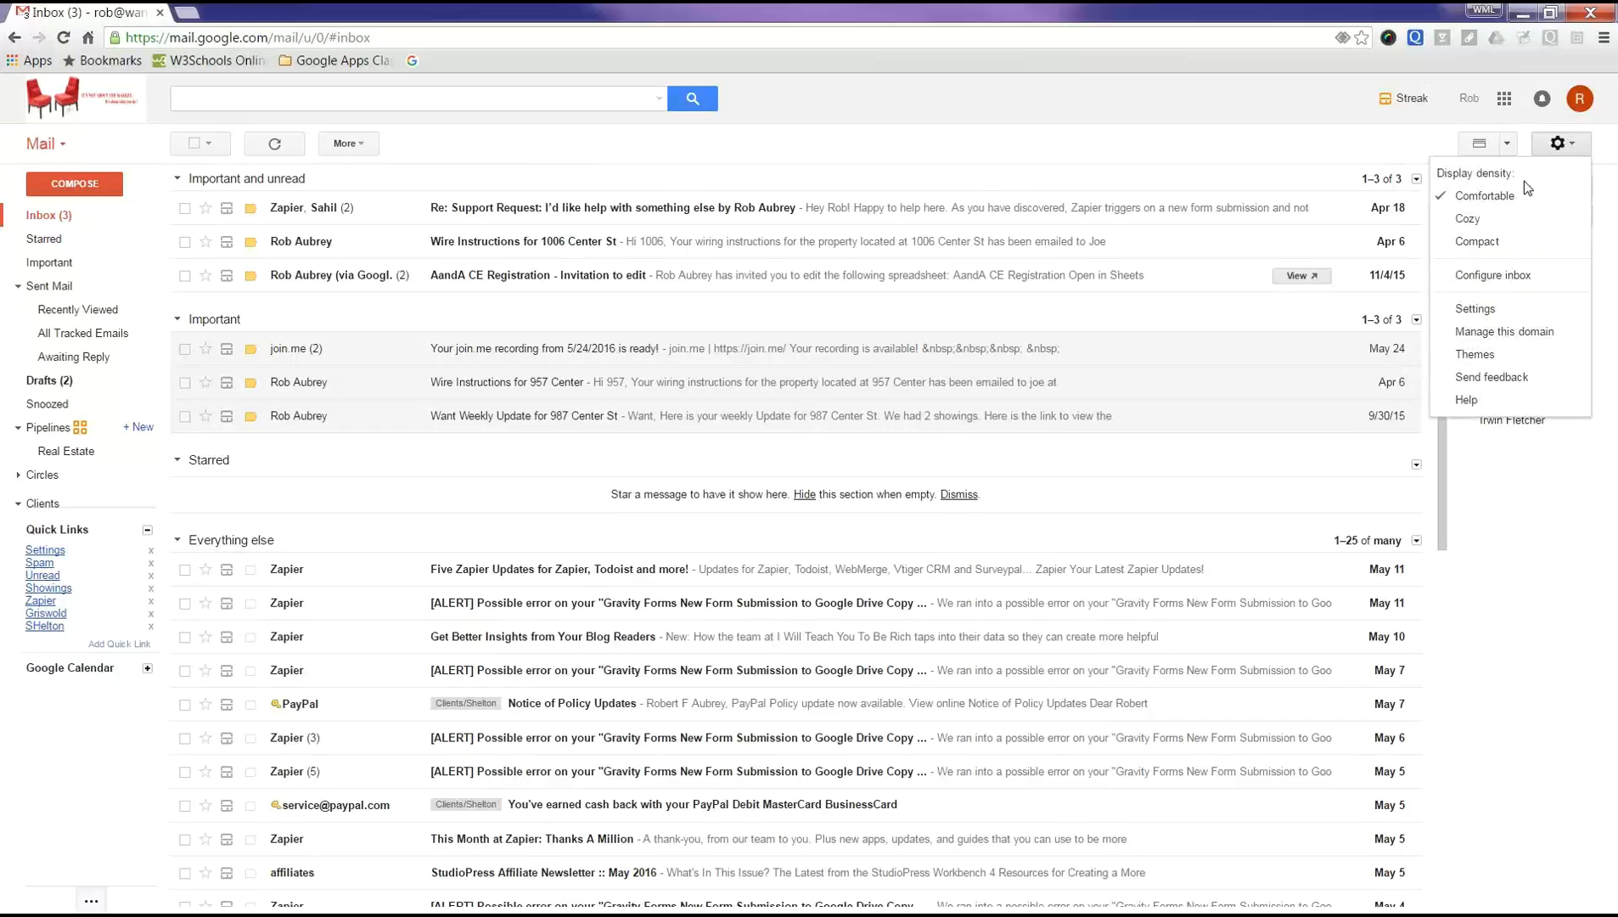
{"action": "left_click", "coordinate": [1481, 309]}
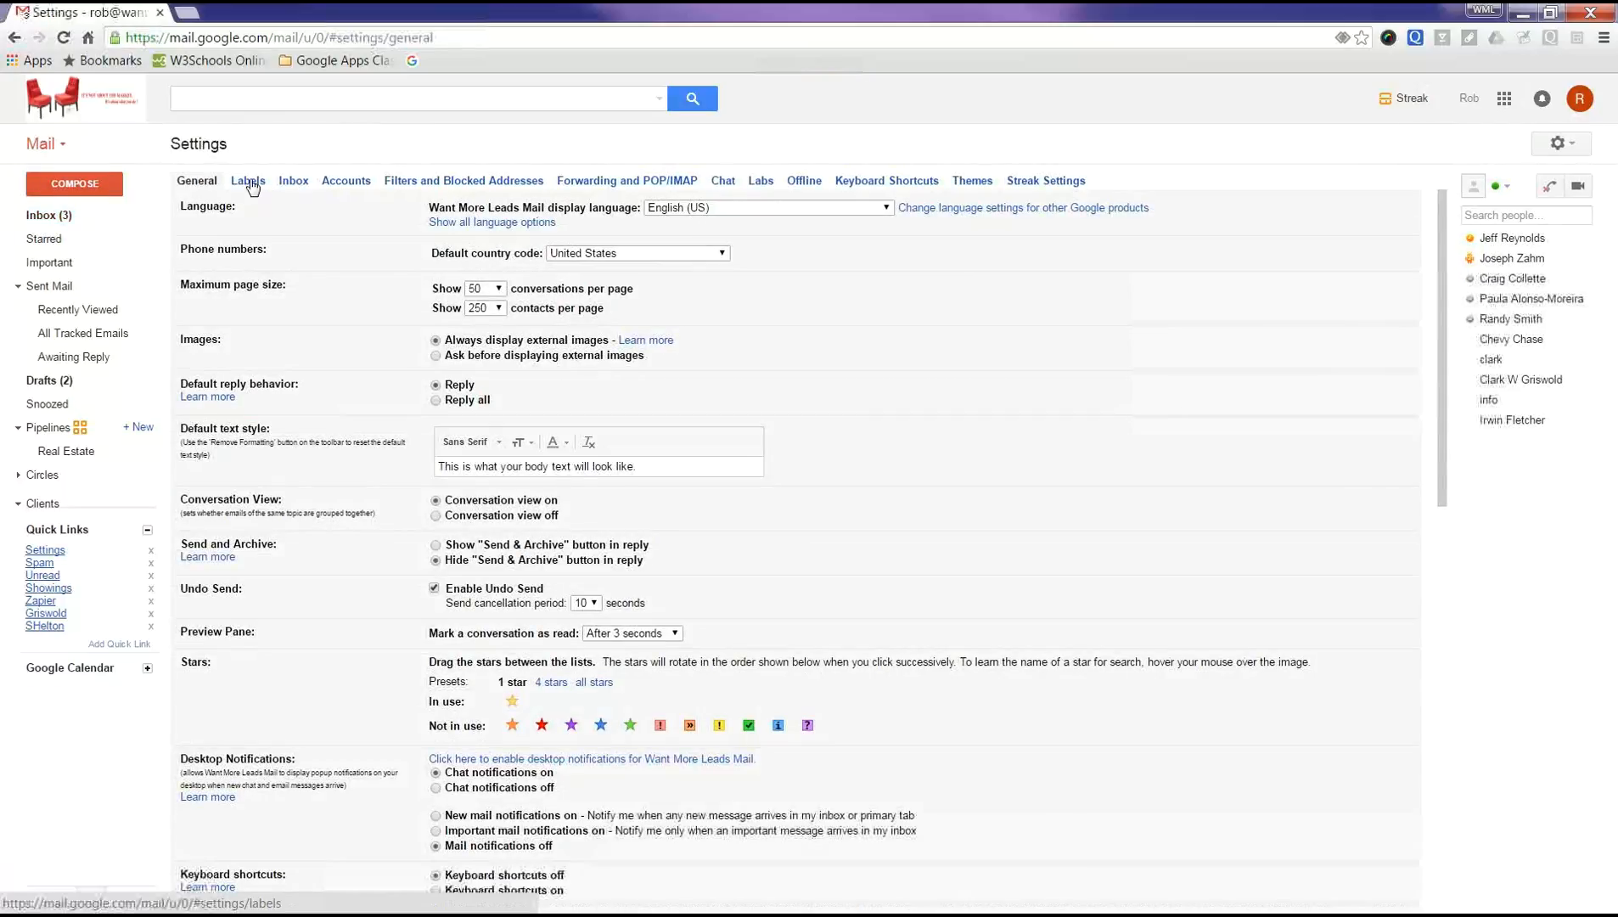
{"action": "left_click", "coordinate": [248, 181]}
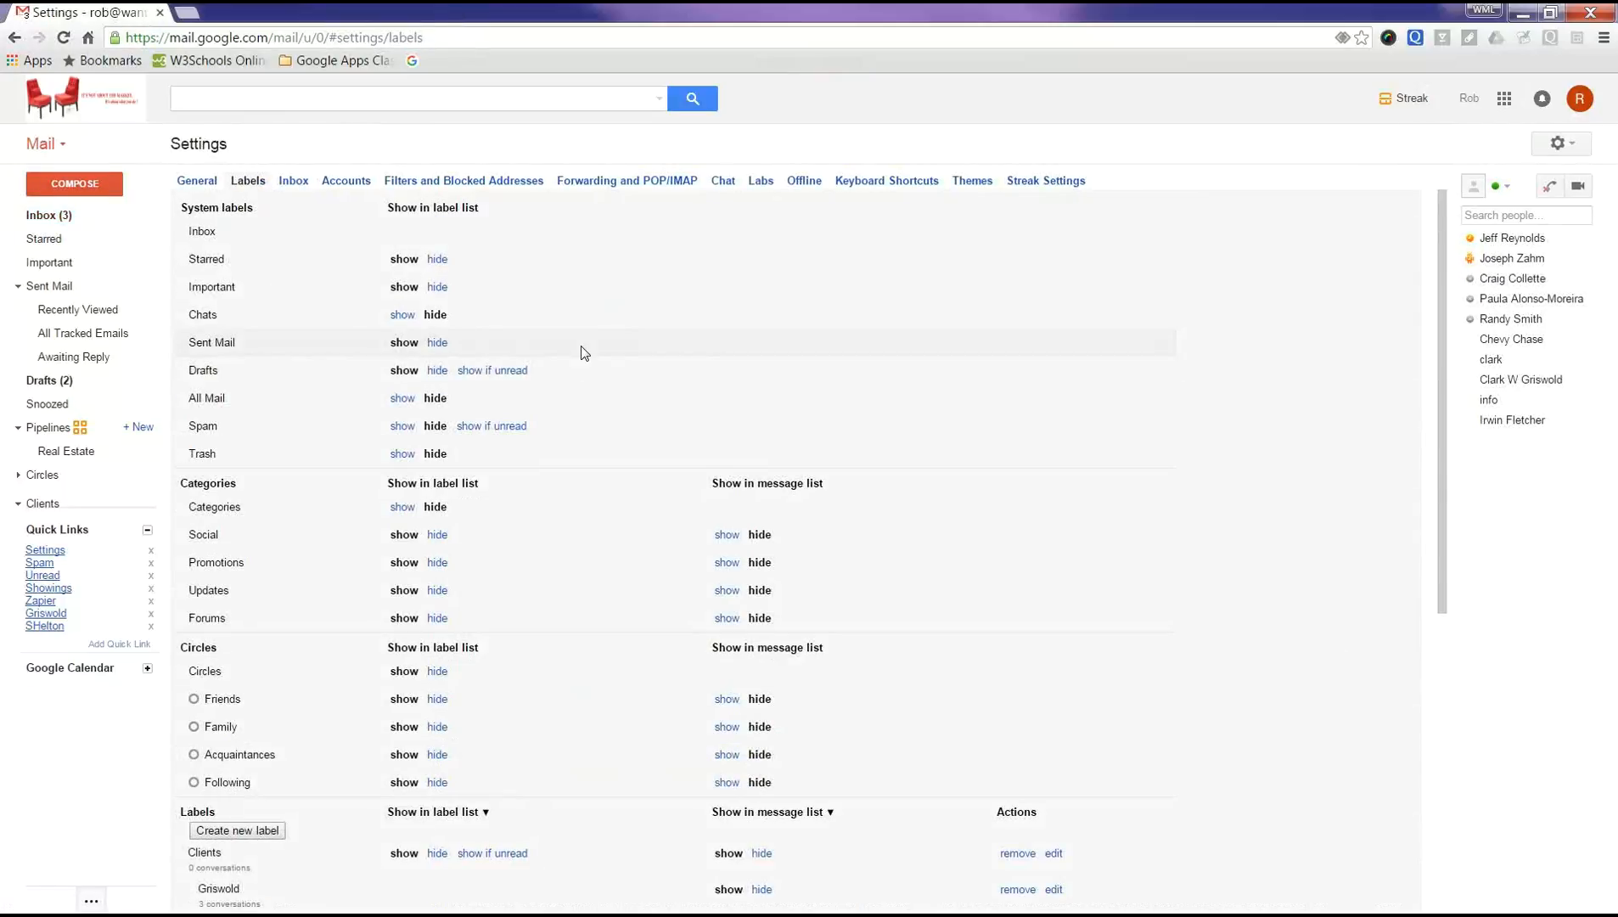
{"action": "scroll", "coordinate": [567, 378], "scroll_direction": "down", "scroll_amount": 5}
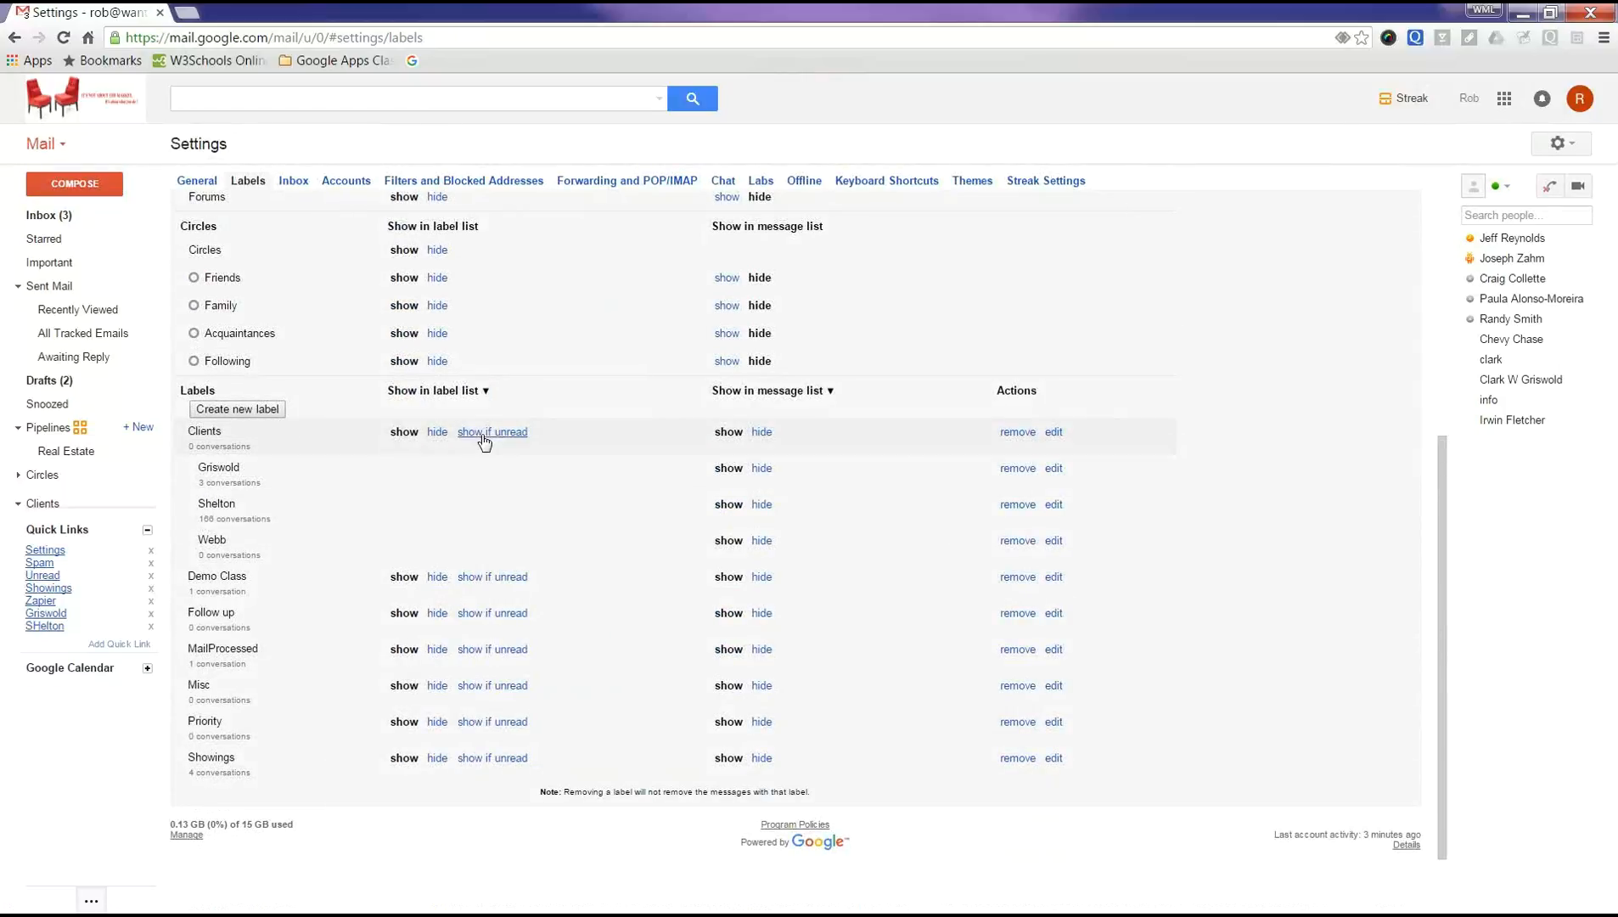
{"action": "scroll", "coordinate": [484, 440], "scroll_direction": "up", "scroll_amount": 5}
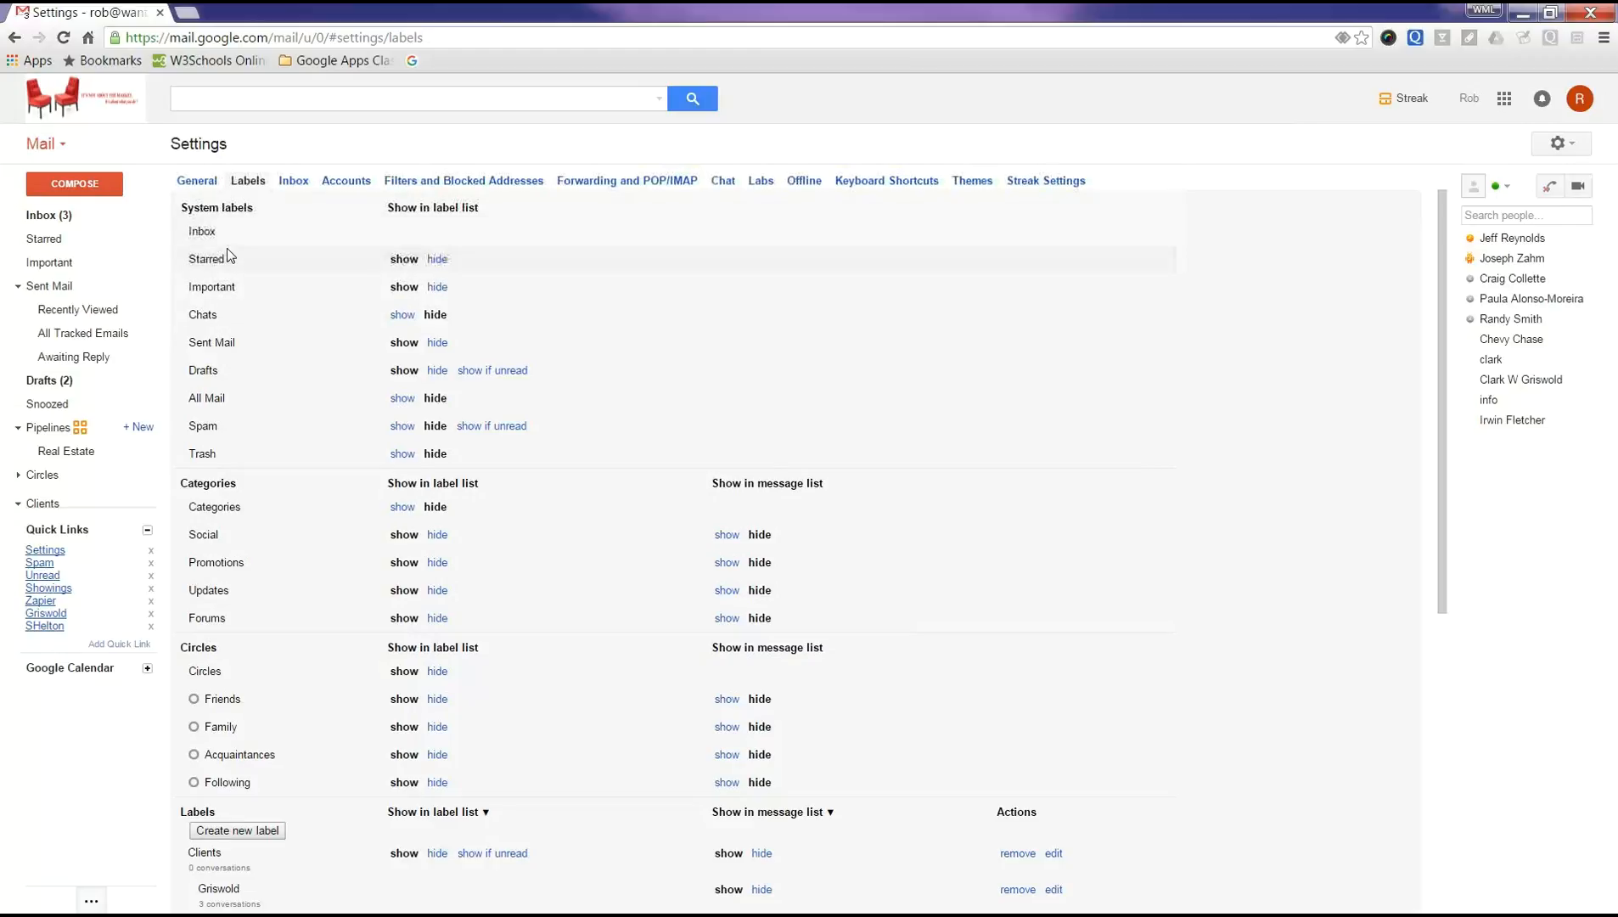
{"action": "scroll", "coordinate": [254, 331], "scroll_direction": "down", "scroll_amount": 6}
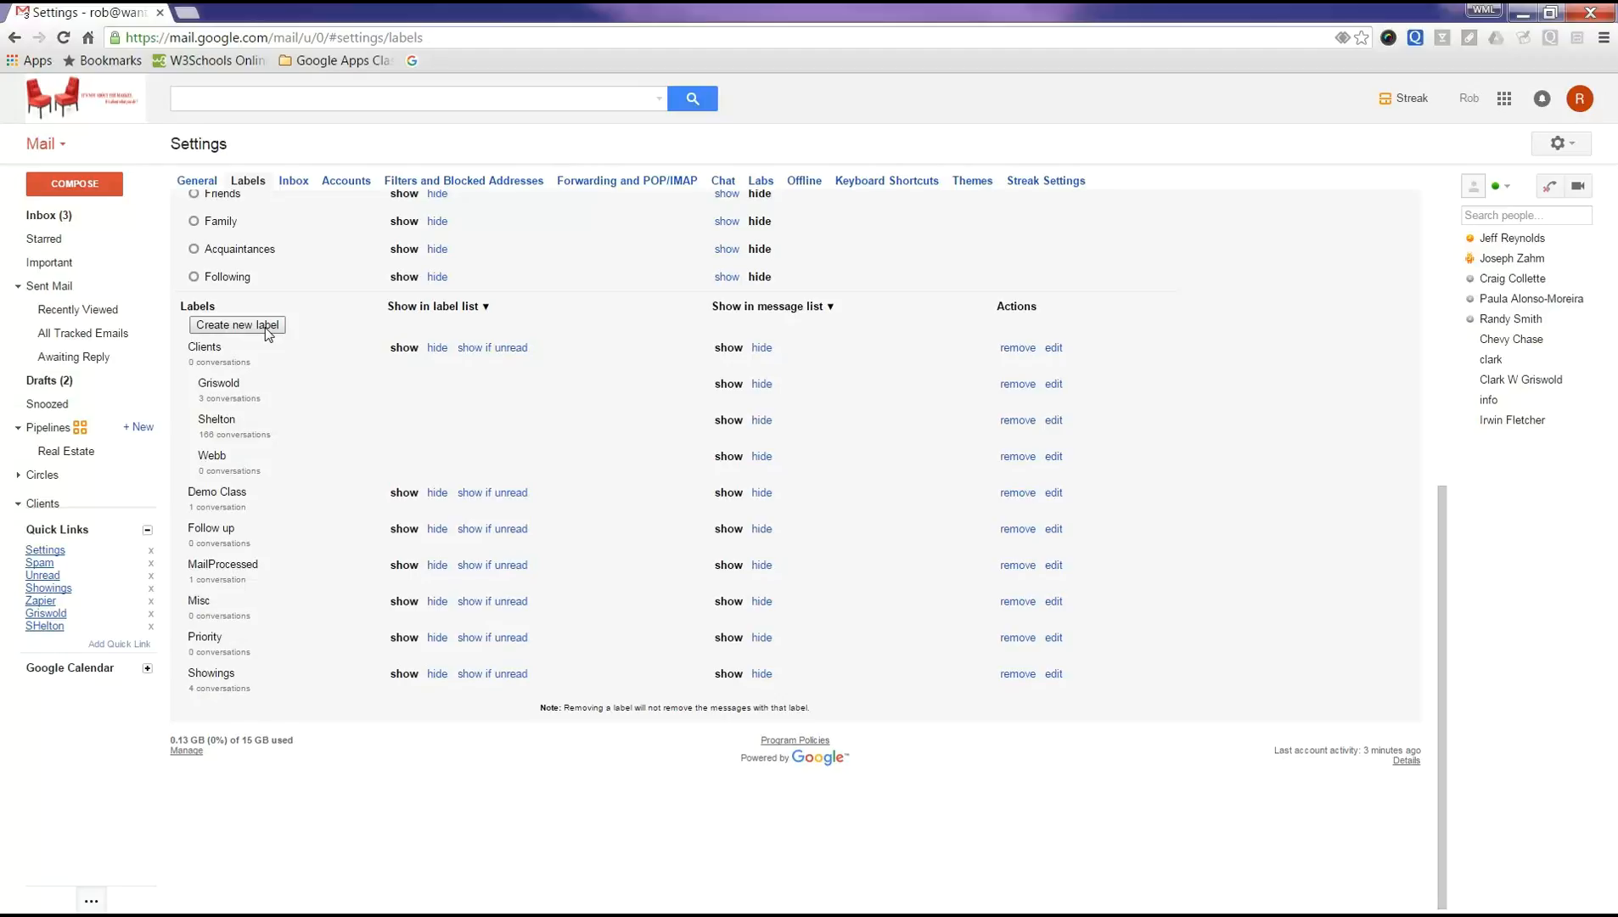
{"action": "left_click", "coordinate": [56, 218]}
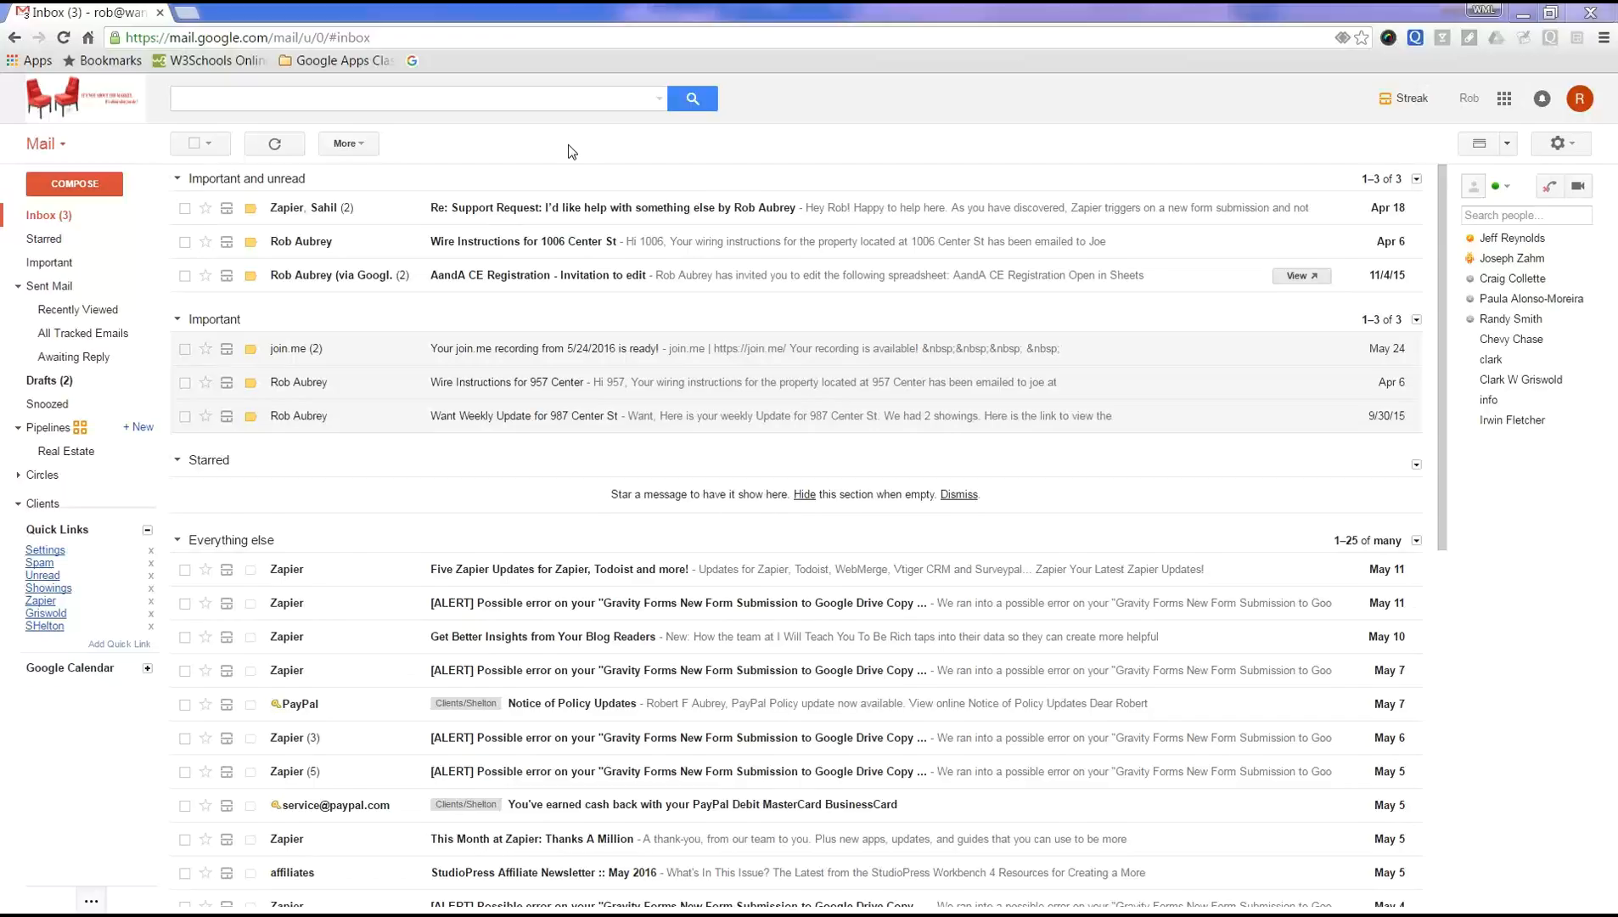
- Refresh the inbox, open the "Test Email" message and review the additional actions available for it
{"action": "left_click", "coordinate": [51, 223]}
{"action": "left_click", "coordinate": [40, 219]}
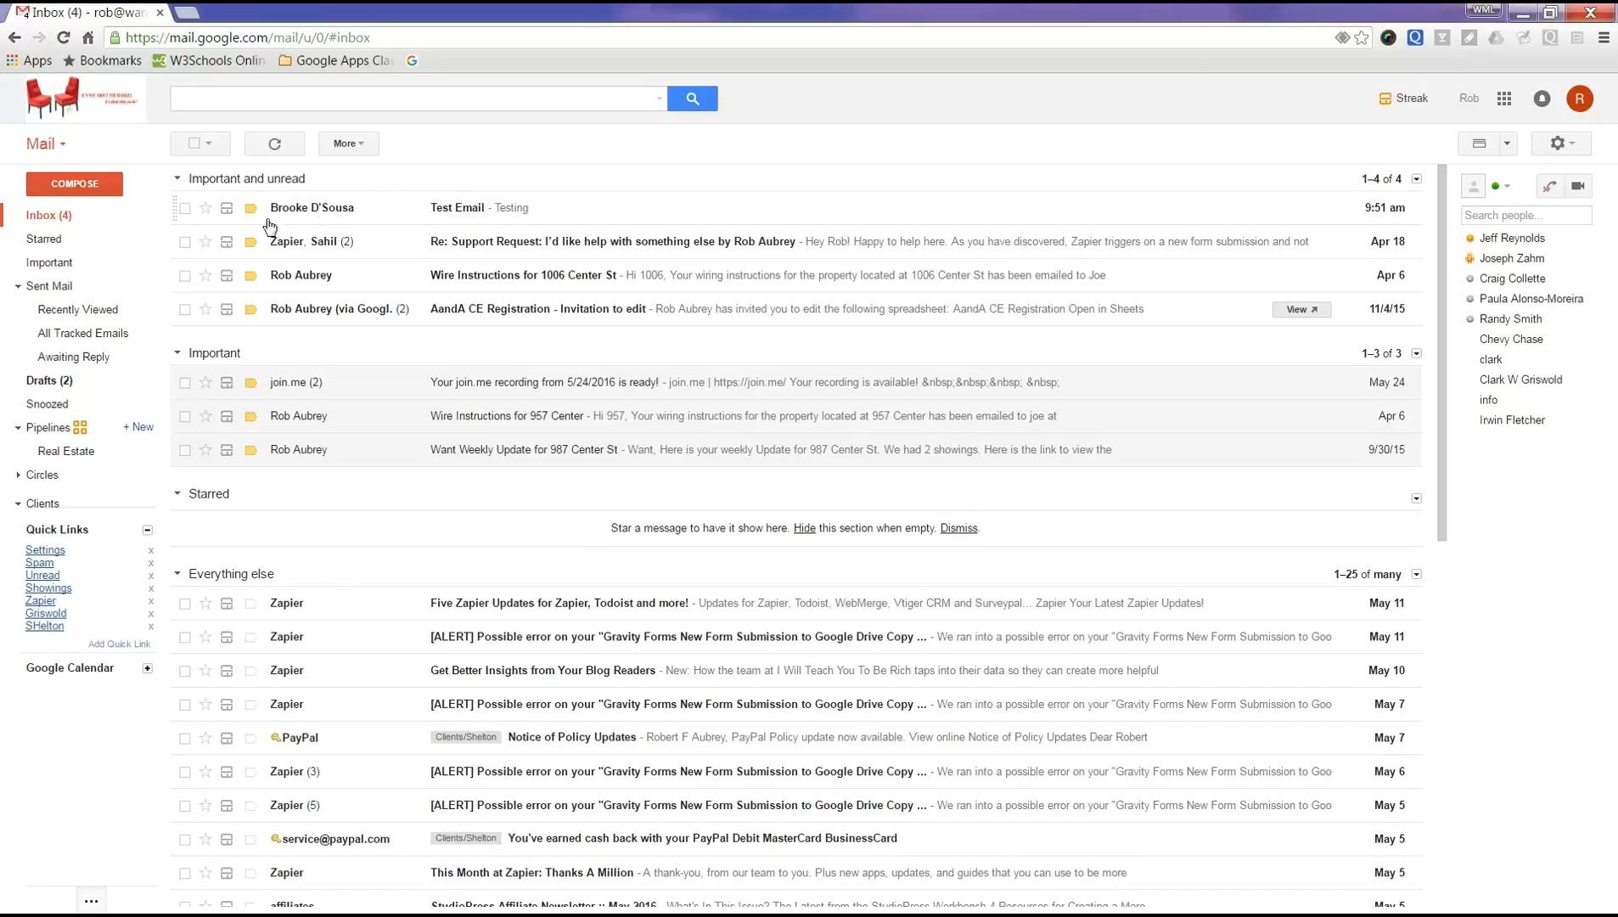
{"action": "left_click", "coordinate": [356, 220]}
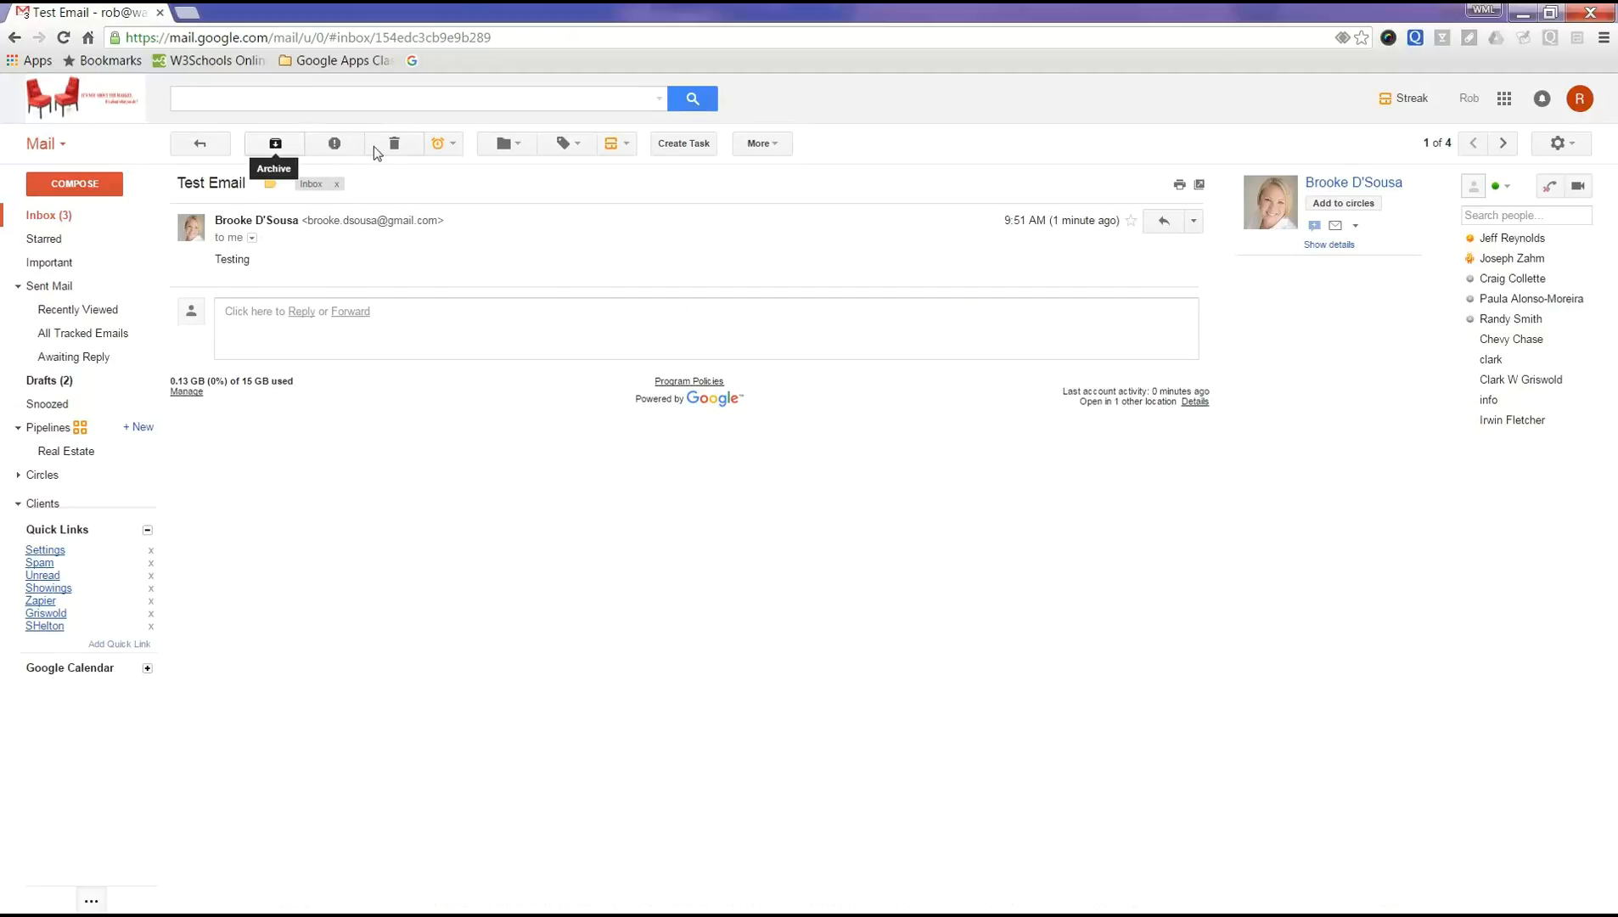
{"action": "left_click", "coordinate": [778, 151]}
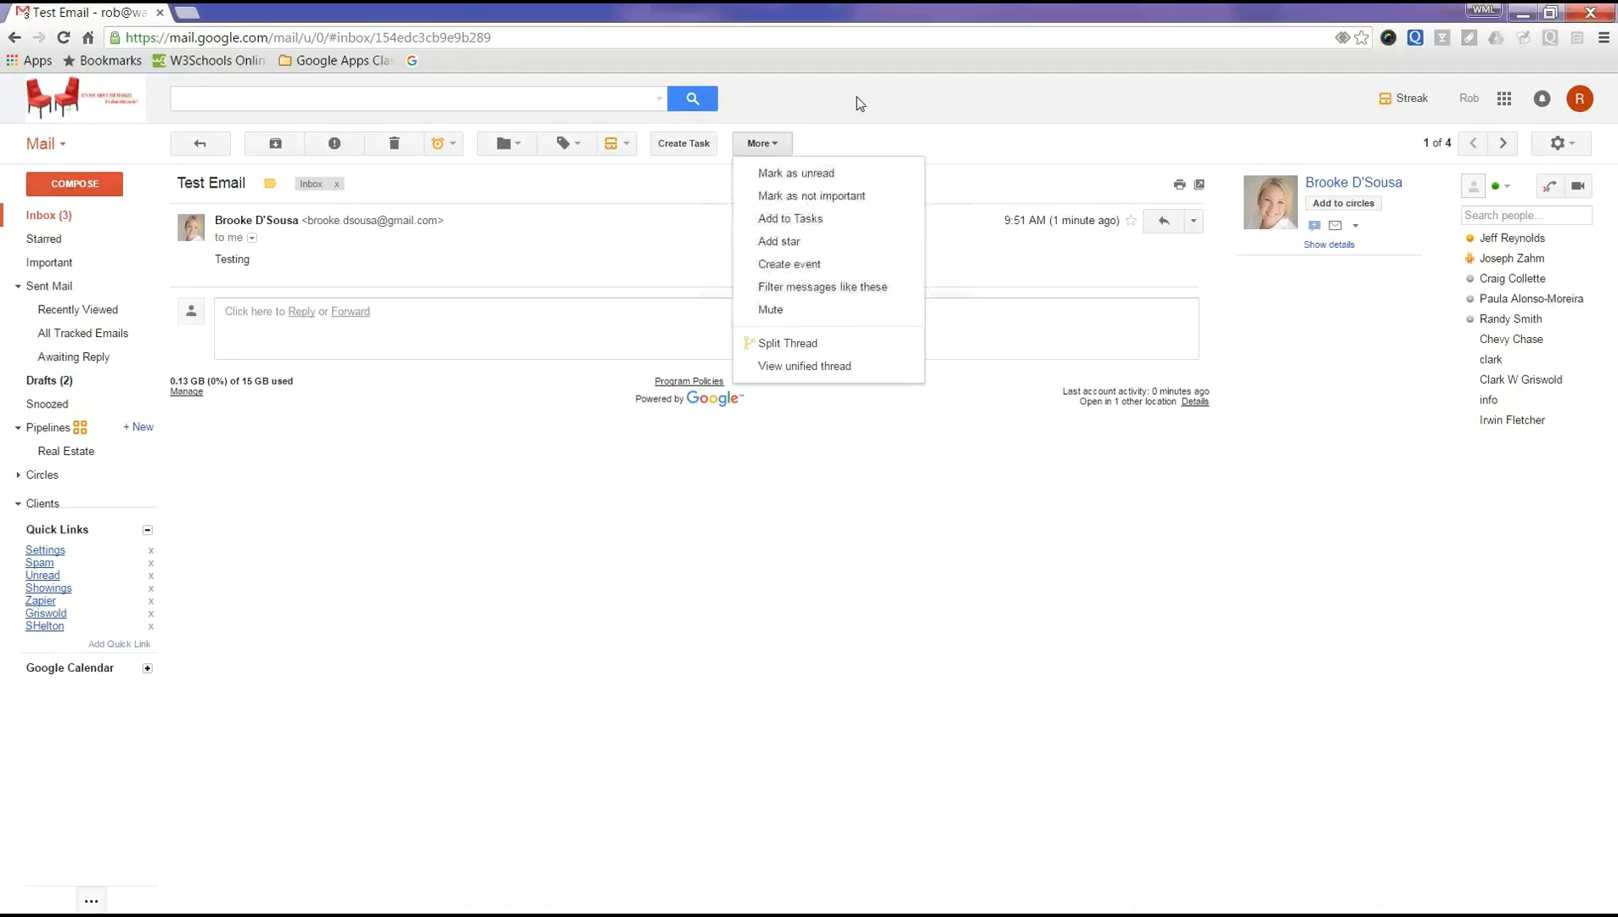
{"action": "left_click", "coordinate": [851, 121]}
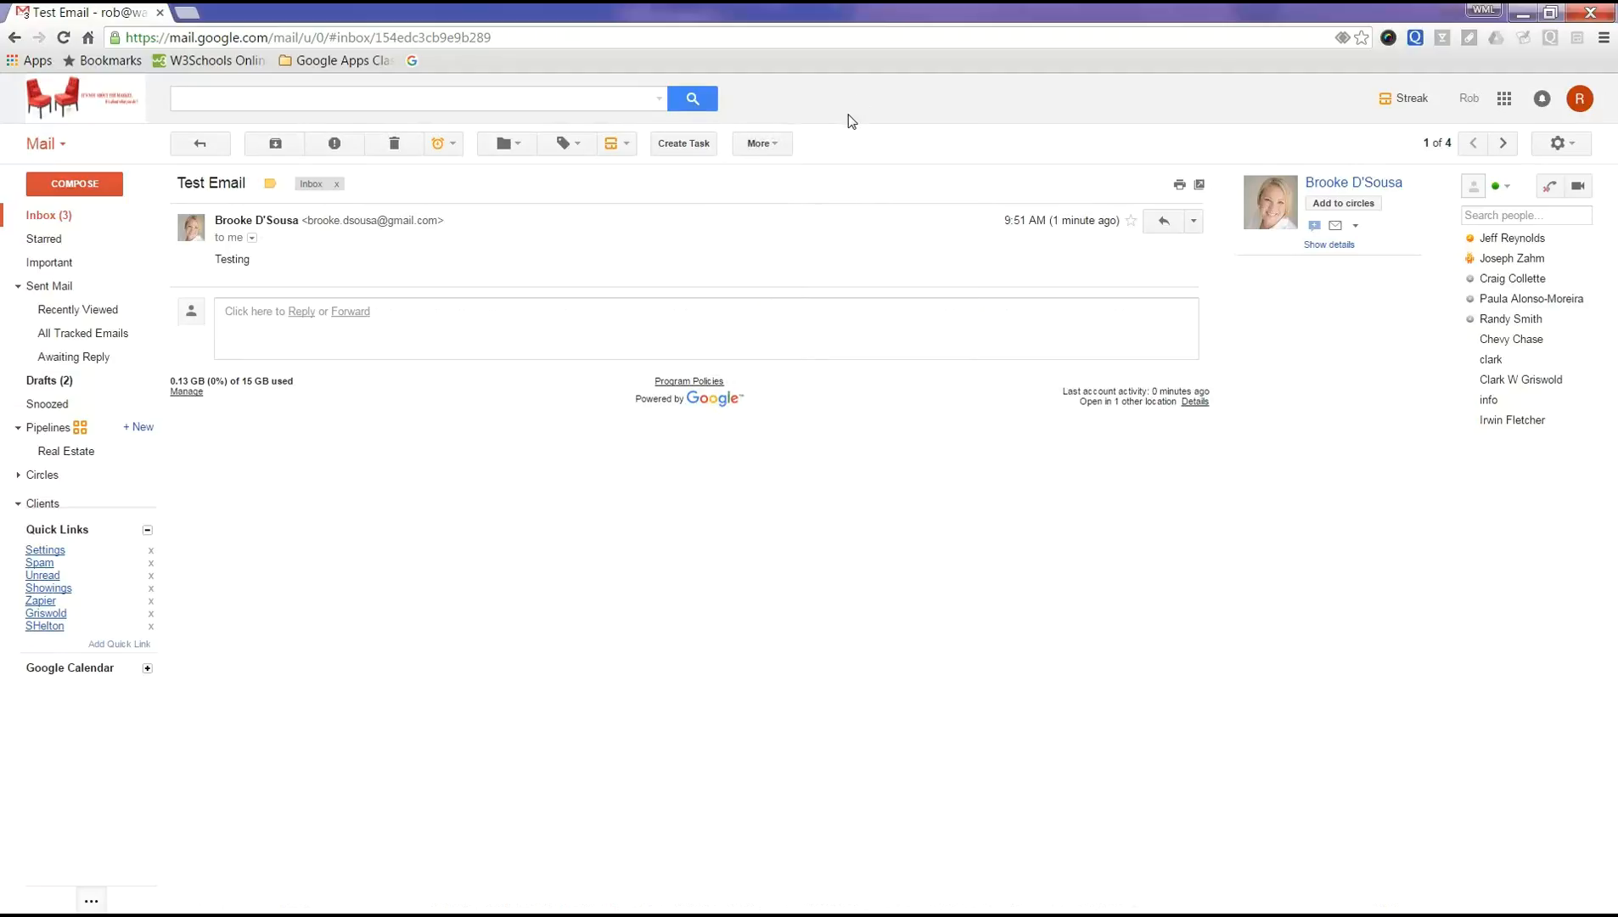
- Label the open "Test Email" message with a new label named after the client's last name, nested under Clients
{"action": "left_click", "coordinate": [579, 145]}
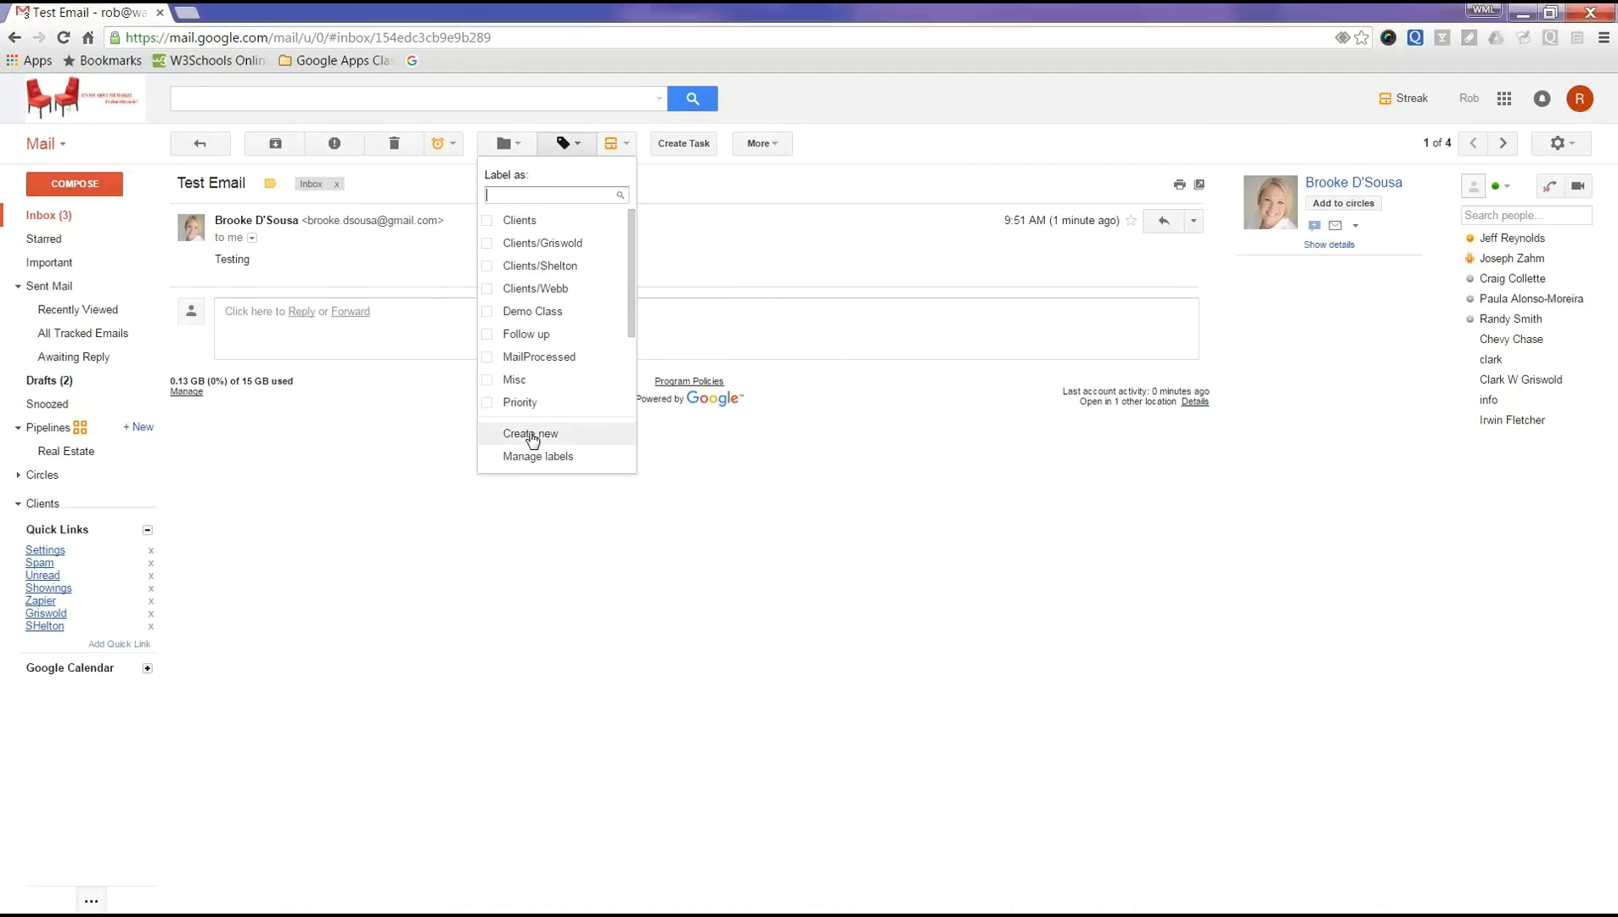
{"action": "left_click", "coordinate": [531, 434]}
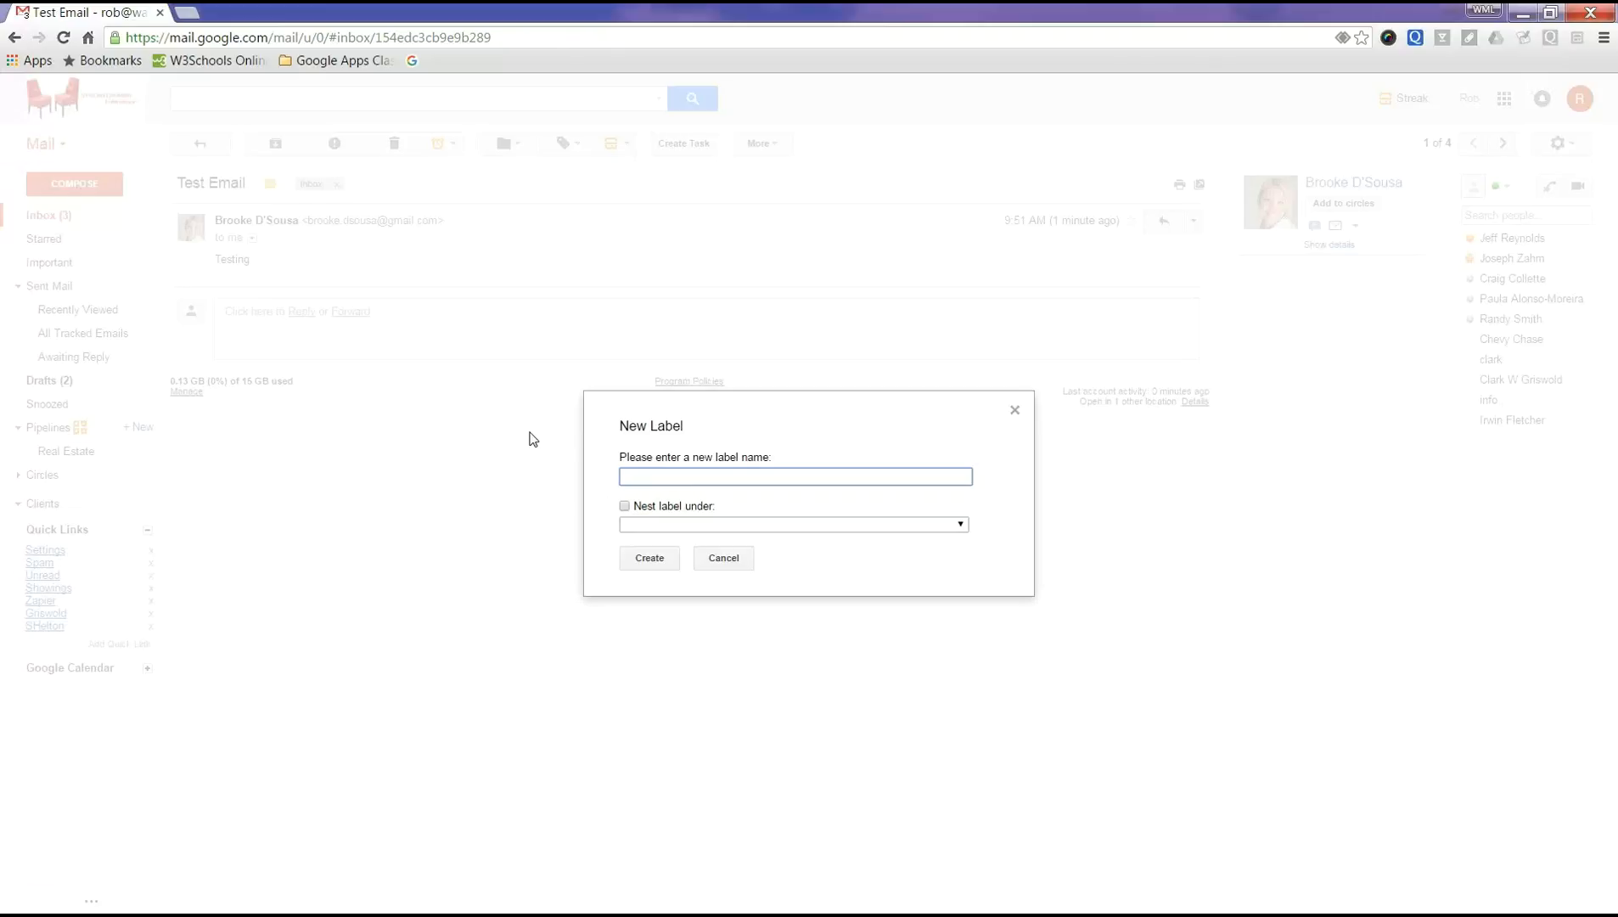
{"action": "type", "text": "D'so"}
{"action": "key", "text": "BackSpace"}
{"action": "key", "text": "BackSpace"}
{"action": "type", "text": "Sousa"}
{"action": "left_click", "coordinate": [701, 509]}
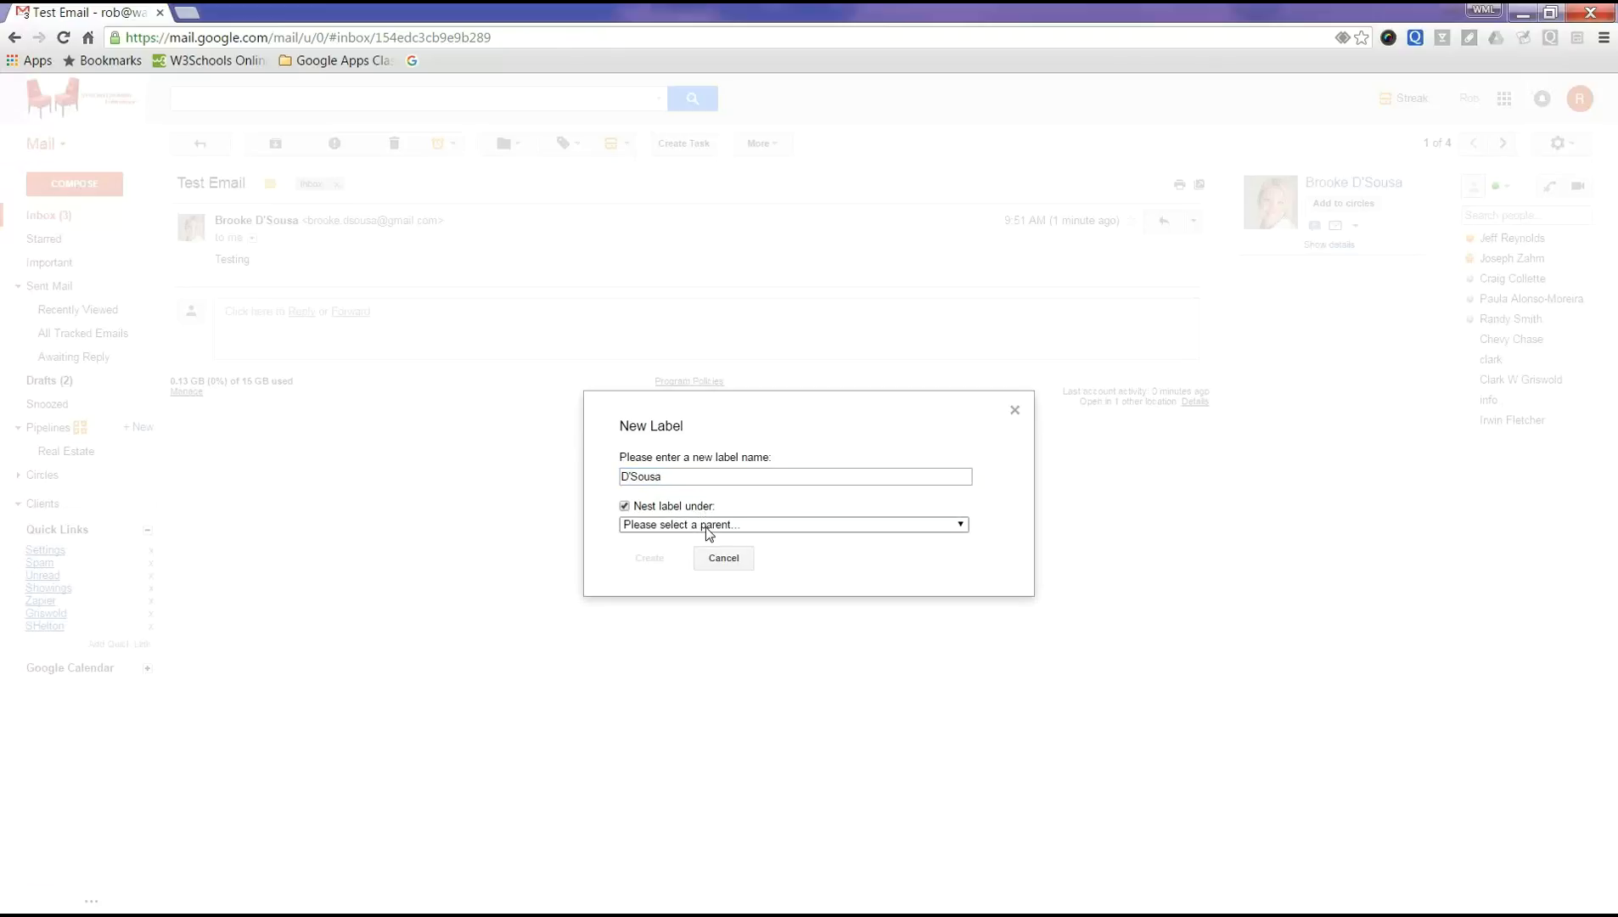
{"action": "left_click", "coordinate": [708, 526]}
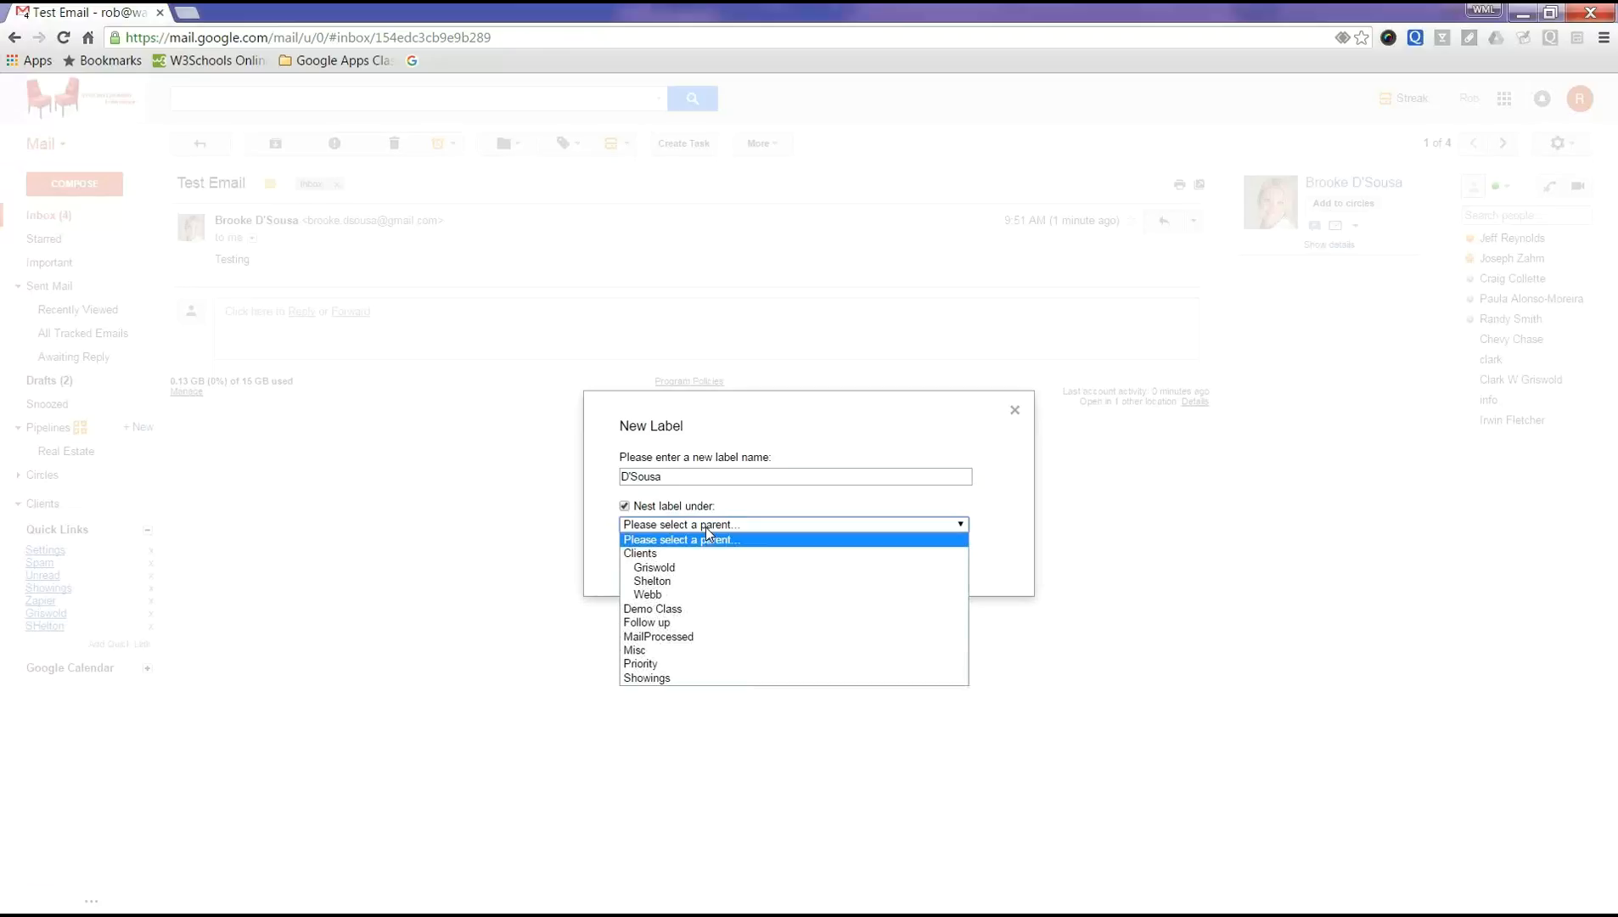
{"action": "left_click", "coordinate": [666, 556]}
{"action": "left_click", "coordinate": [660, 560]}
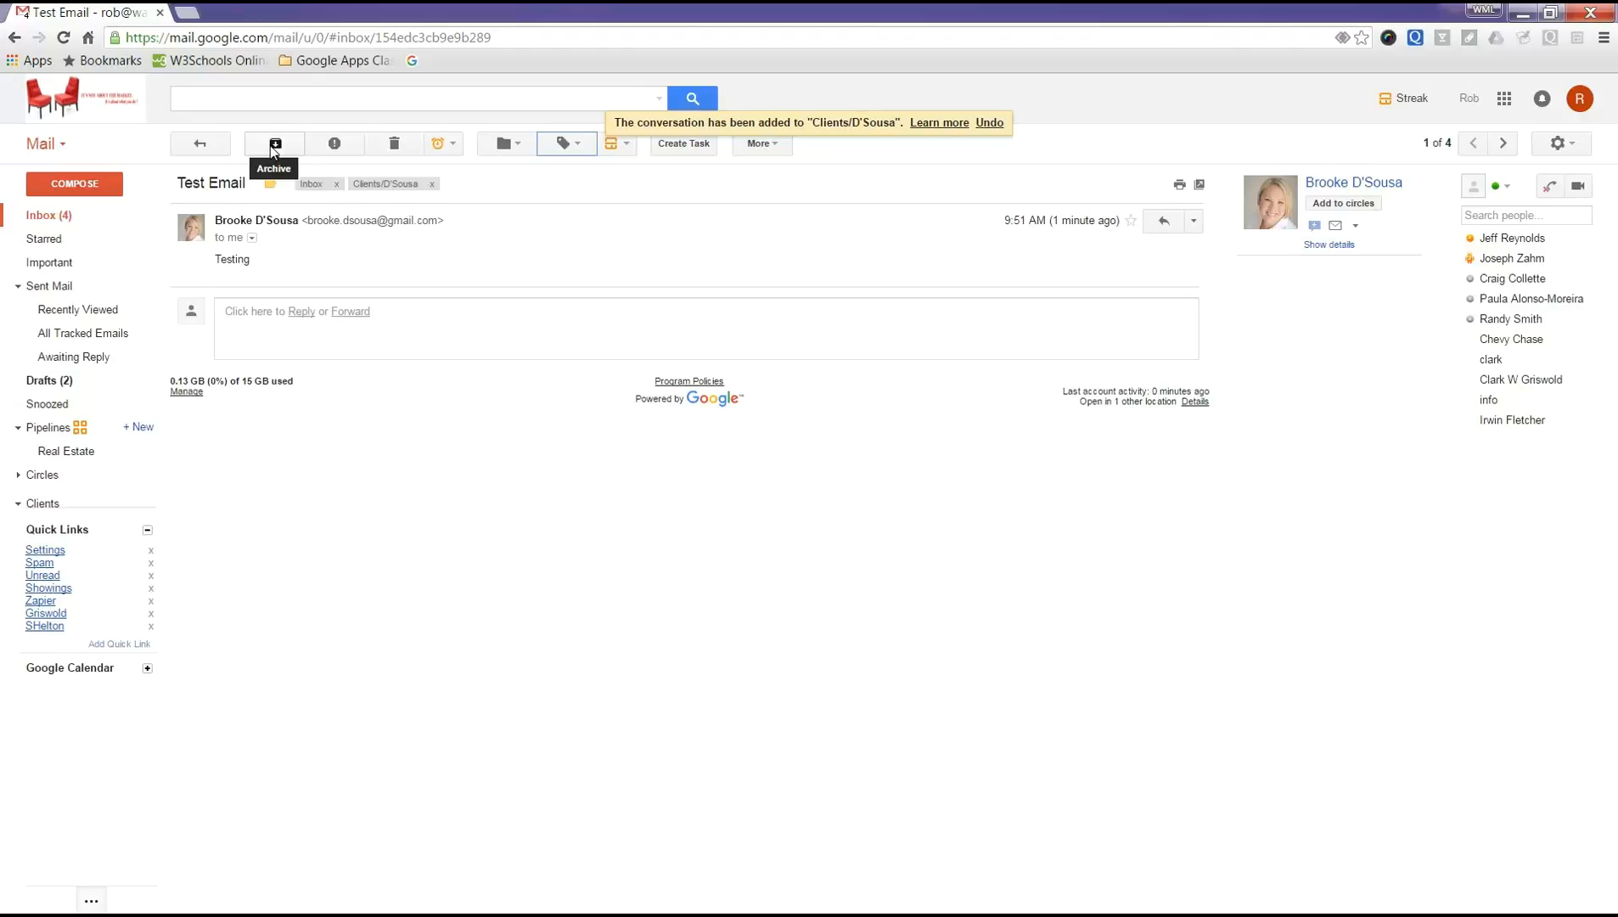
- Archive the "Test Email" message by removing its Inbox label, and return to the inbox
{"action": "left_click", "coordinate": [337, 186]}
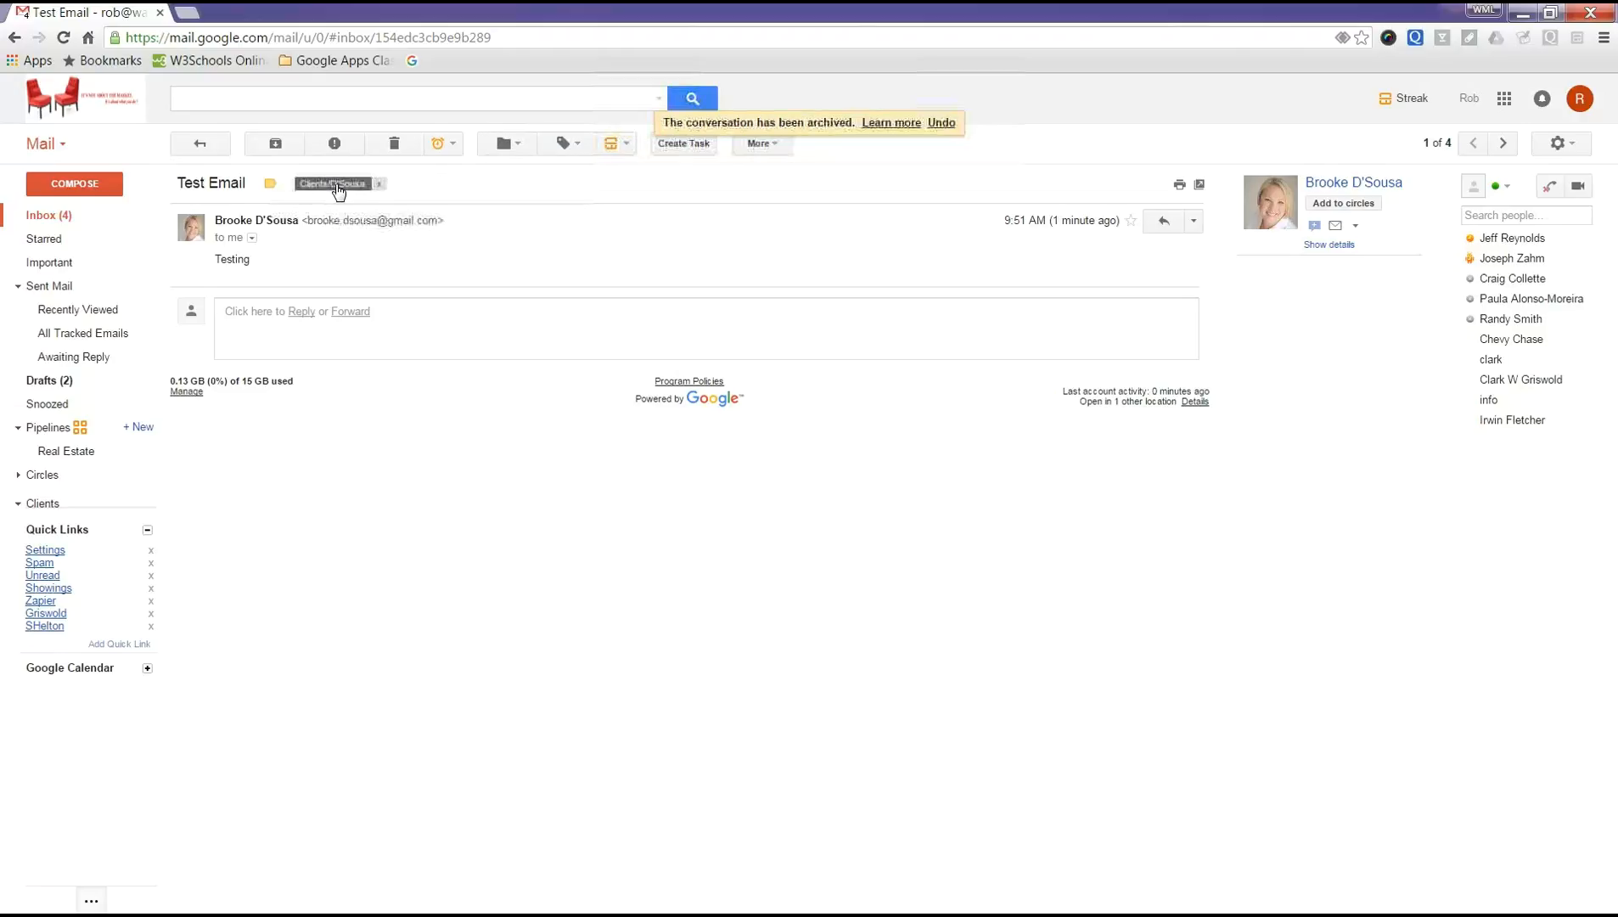
{"action": "left_click", "coordinate": [59, 218]}
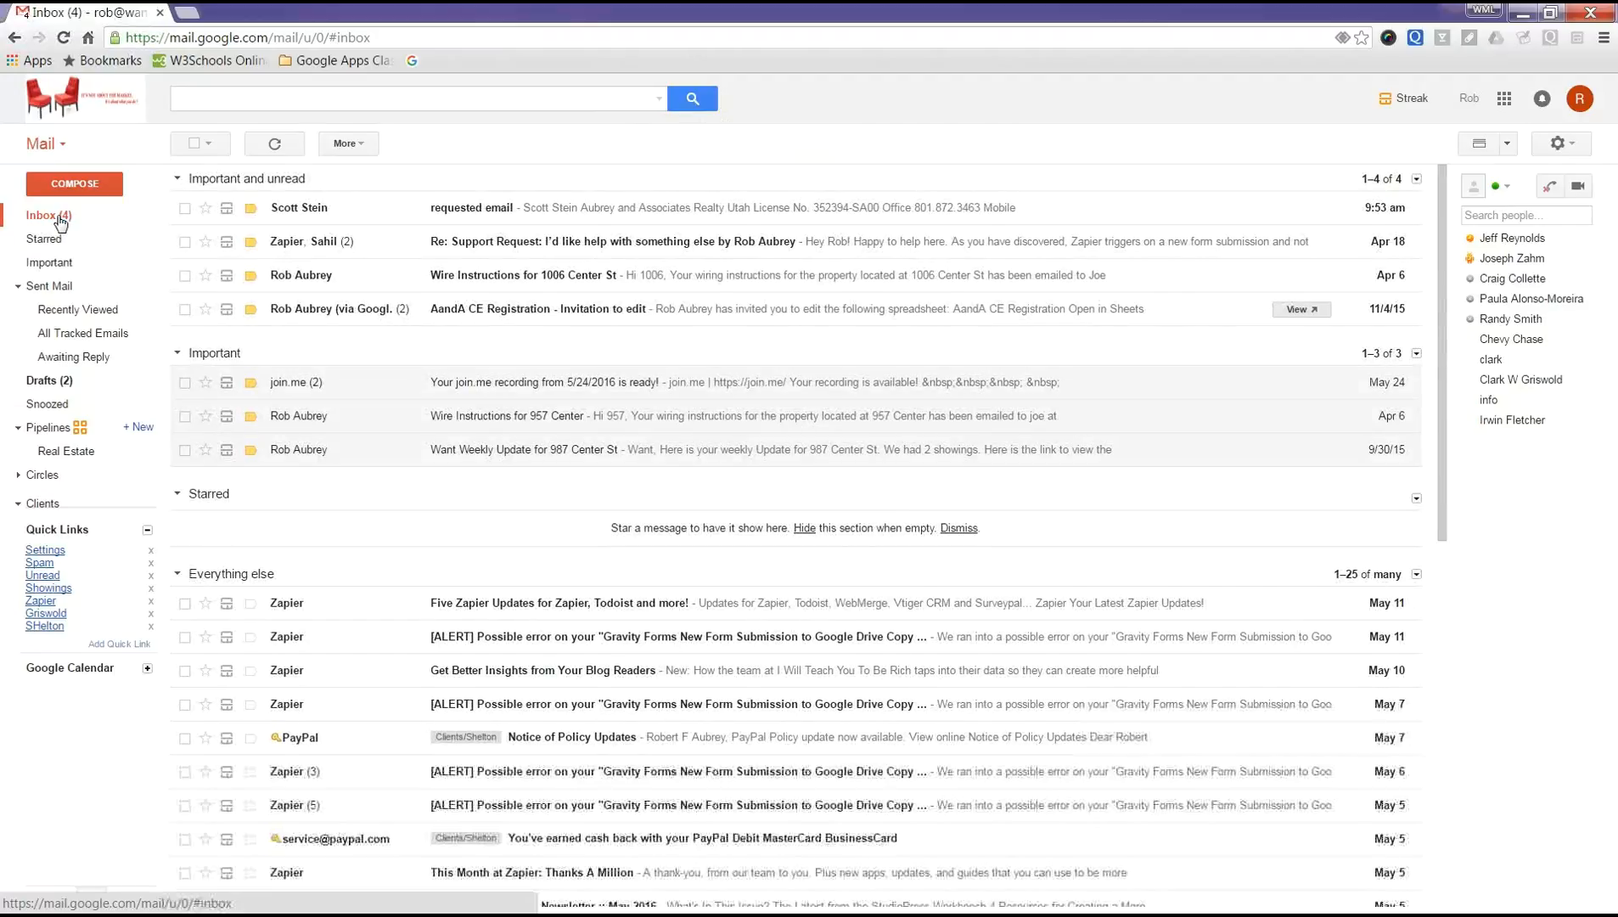
- Search the mail for the new client label to view its messages, and return to the inbox
{"action": "left_click", "coordinate": [212, 100]}
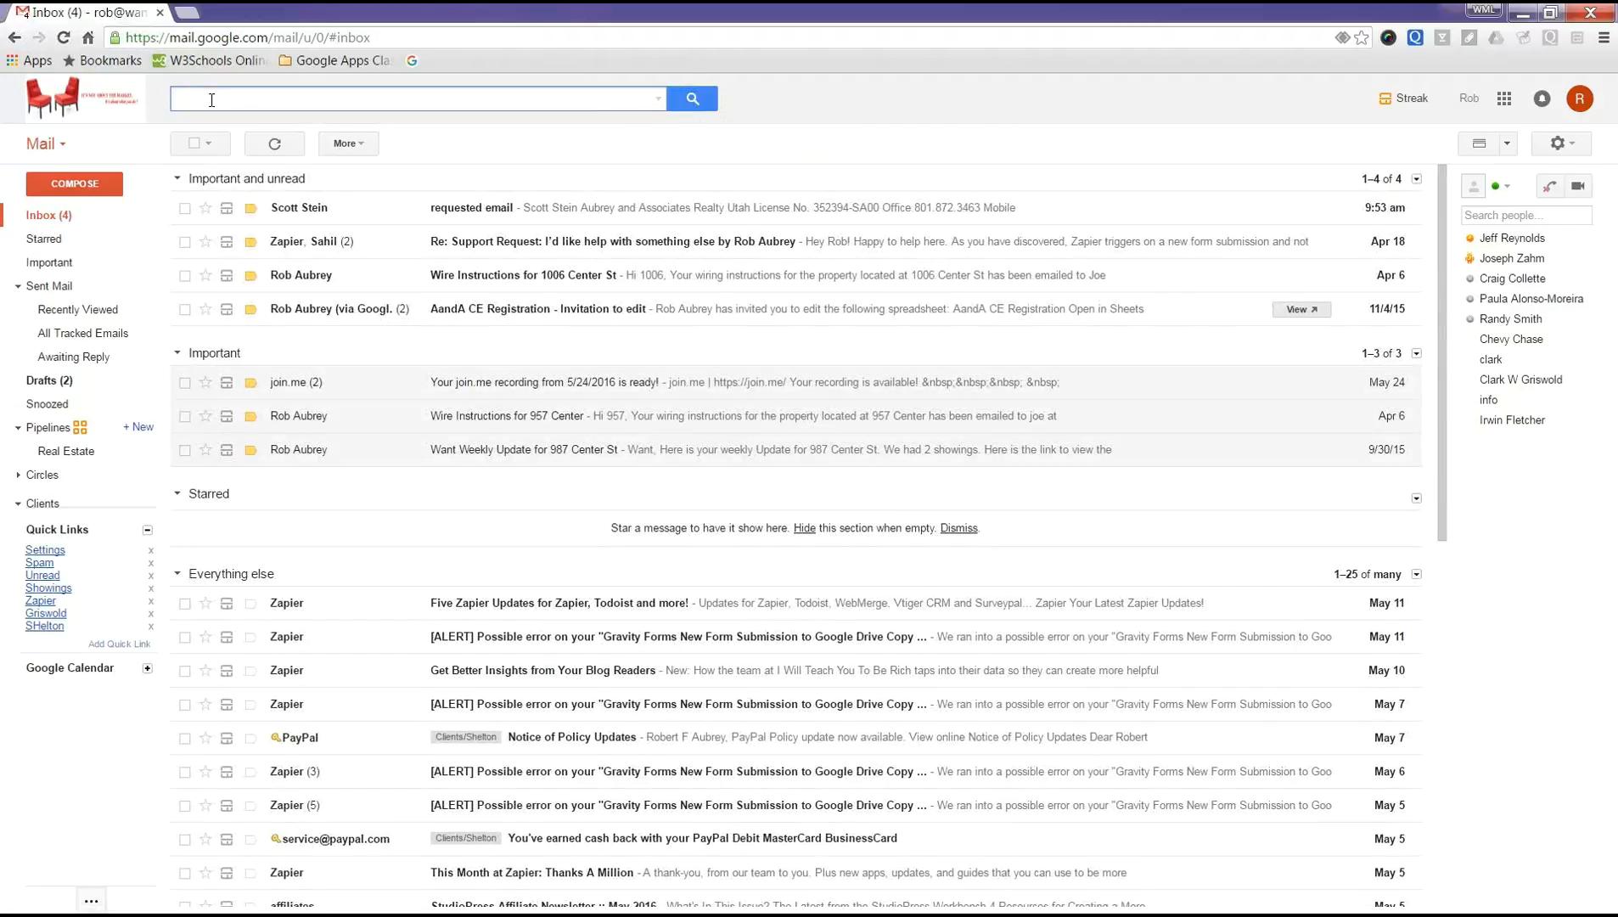
{"action": "type", "text": "LabeL"}
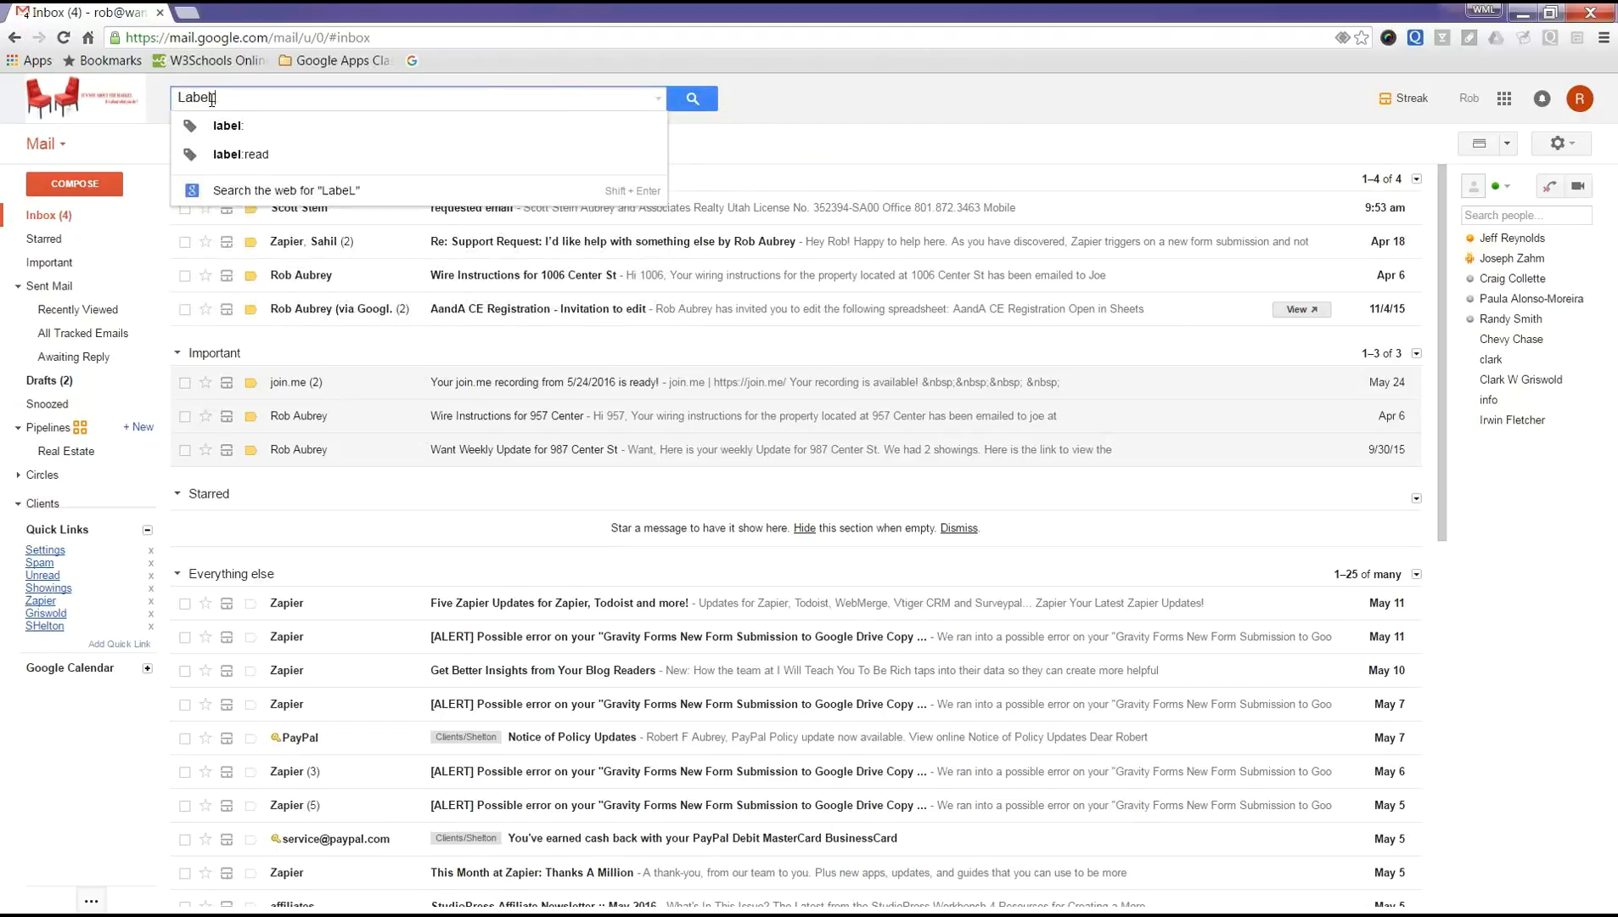
{"action": "key", "text": "BackSpace"}
{"action": "type", "text": "l"}
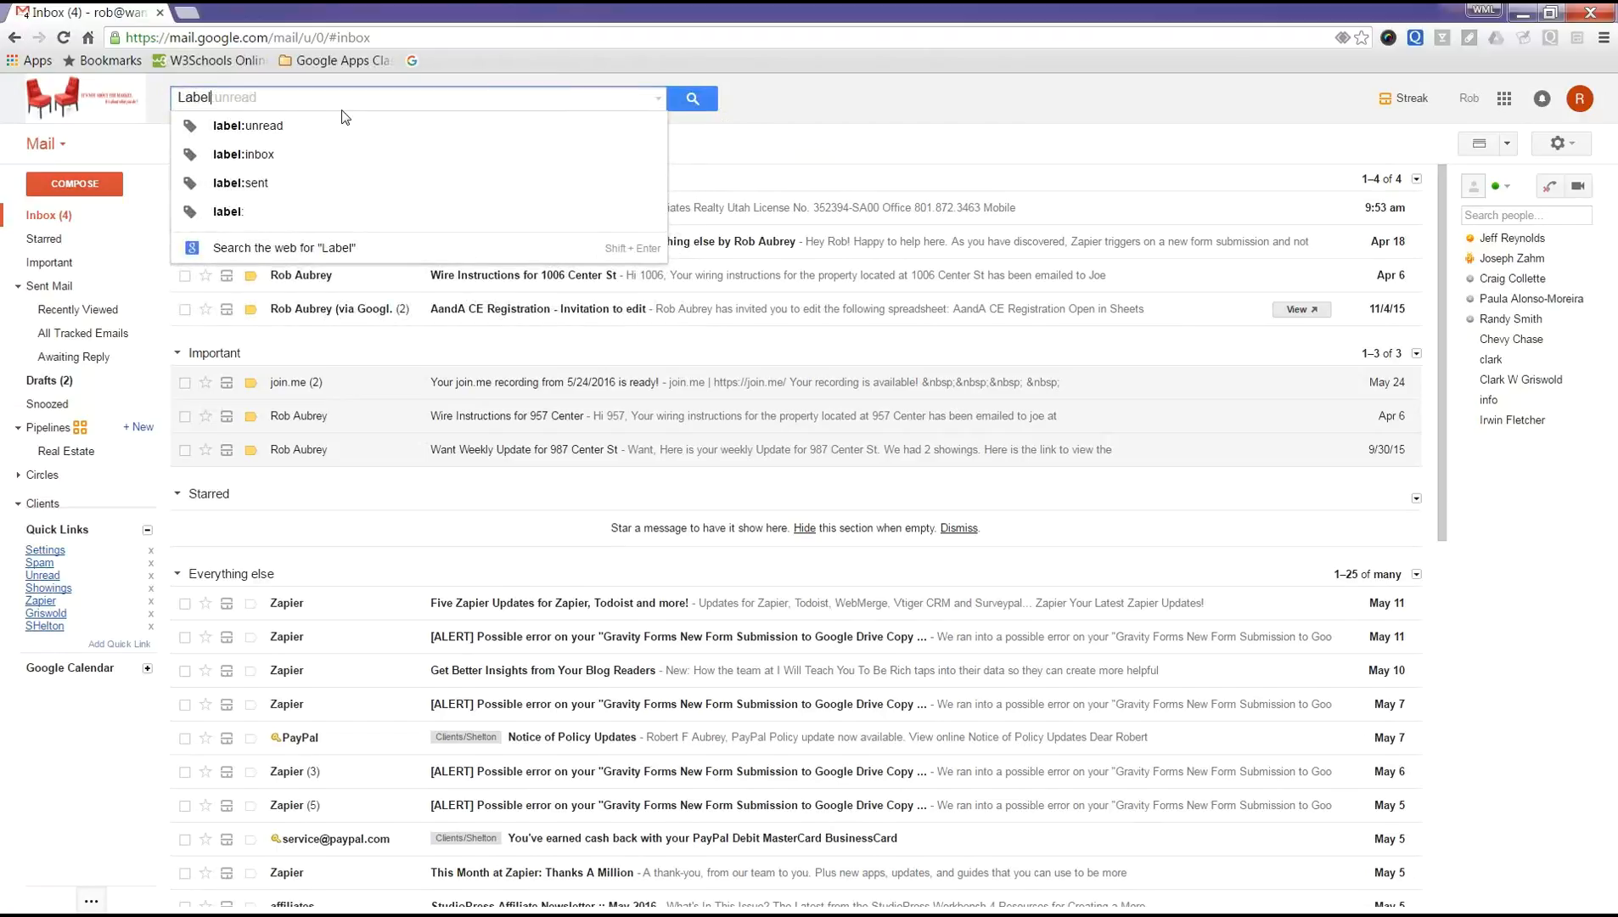
{"action": "type", "text": ":d'"}
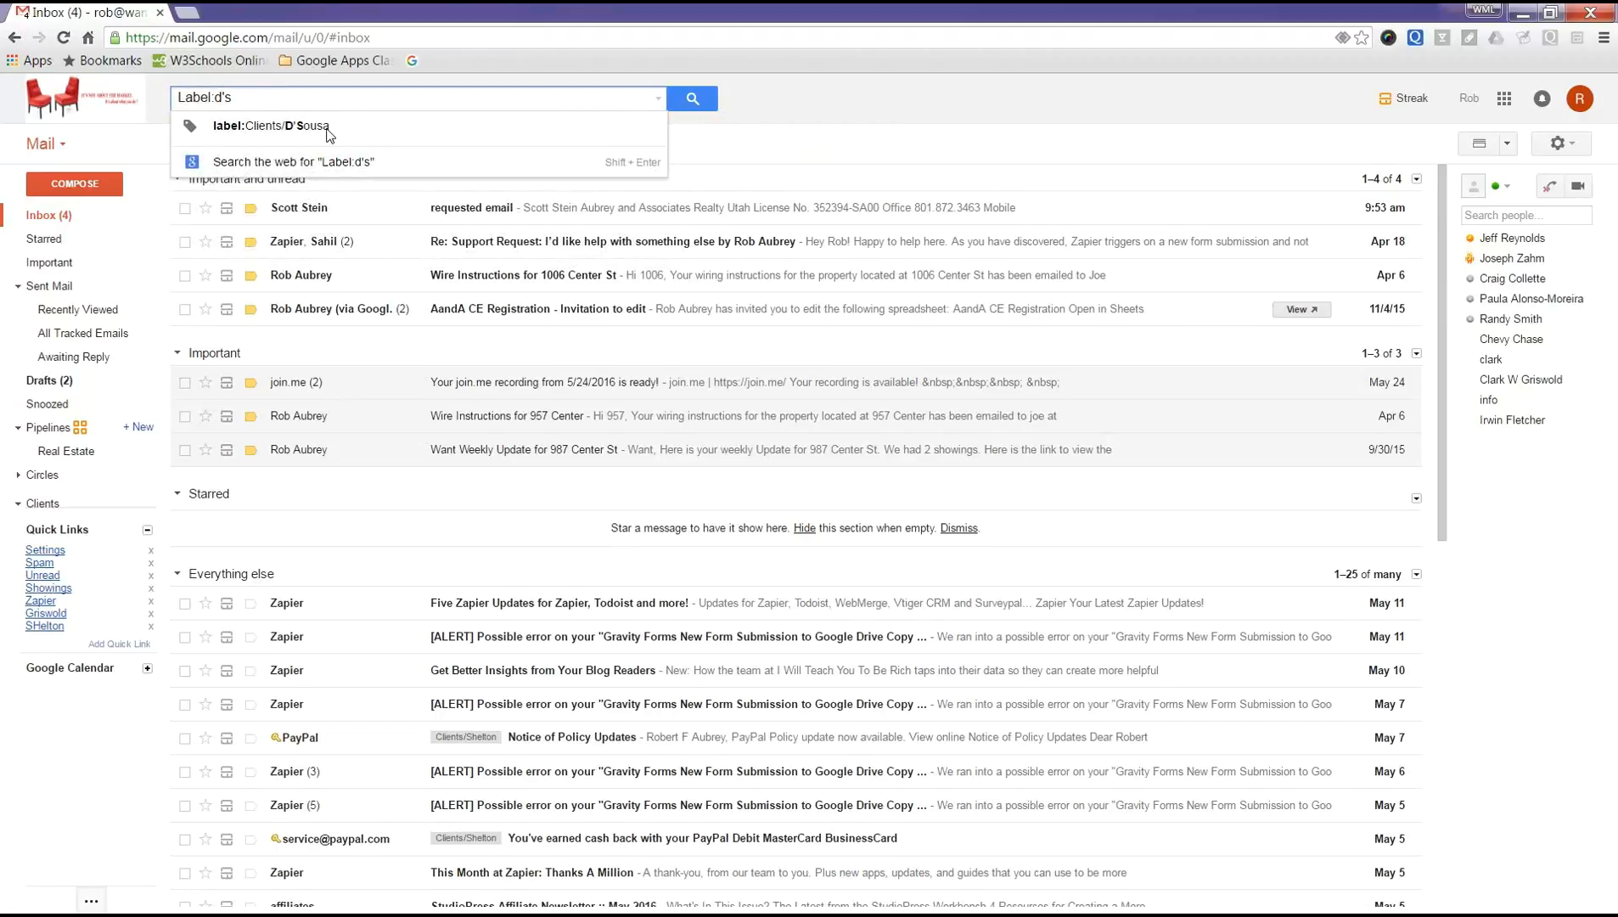
{"action": "type", "text": "s"}
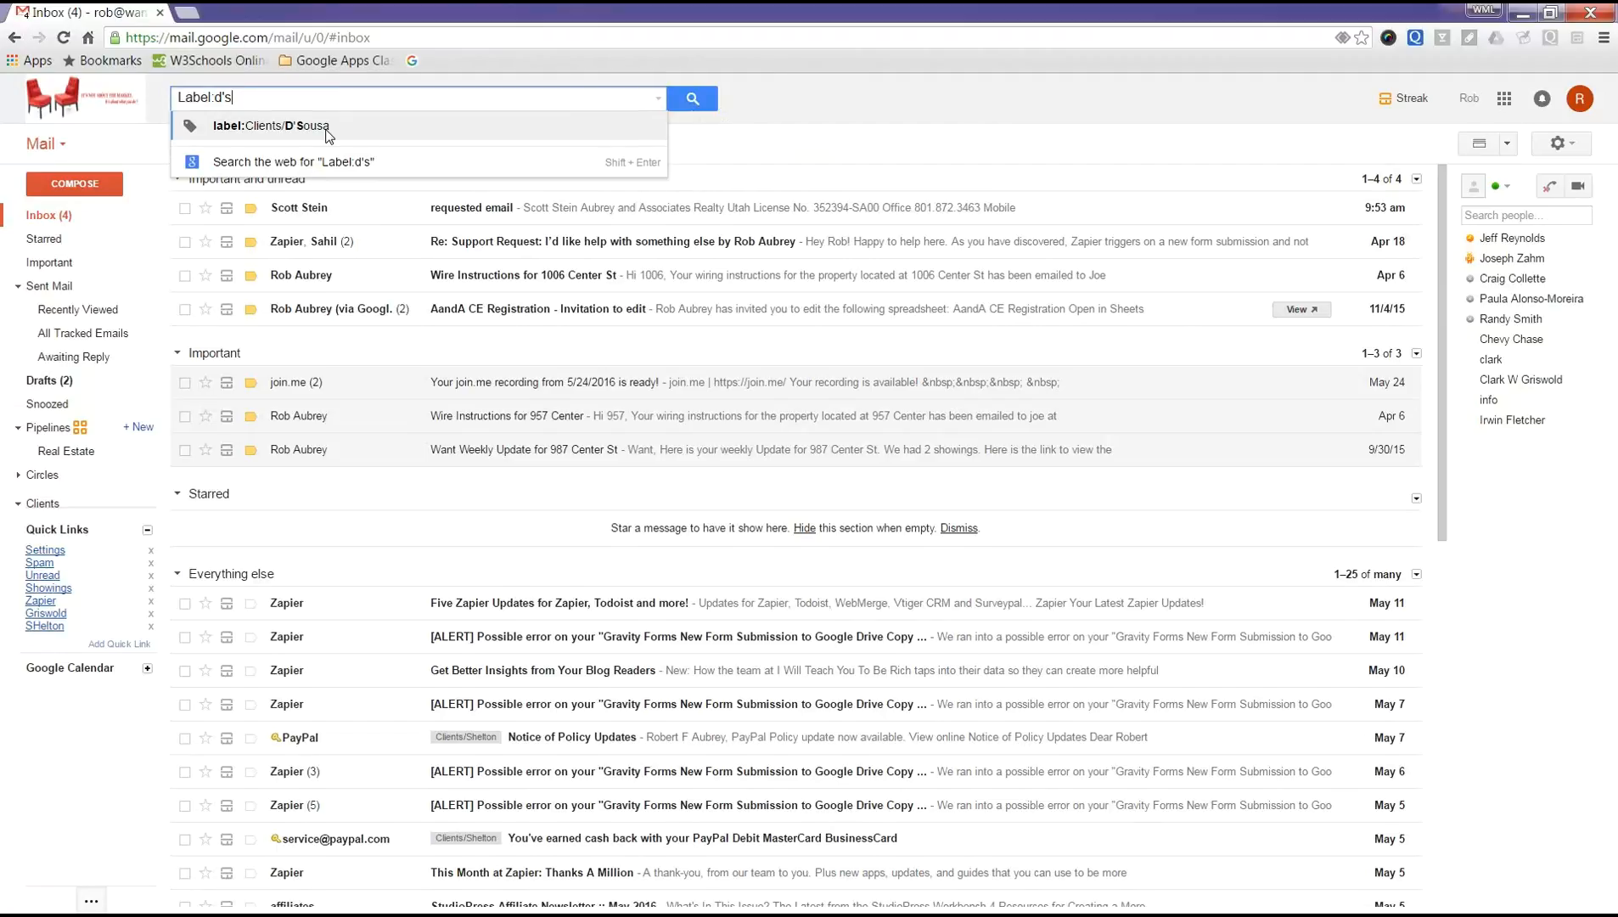
{"action": "left_click", "coordinate": [327, 134]}
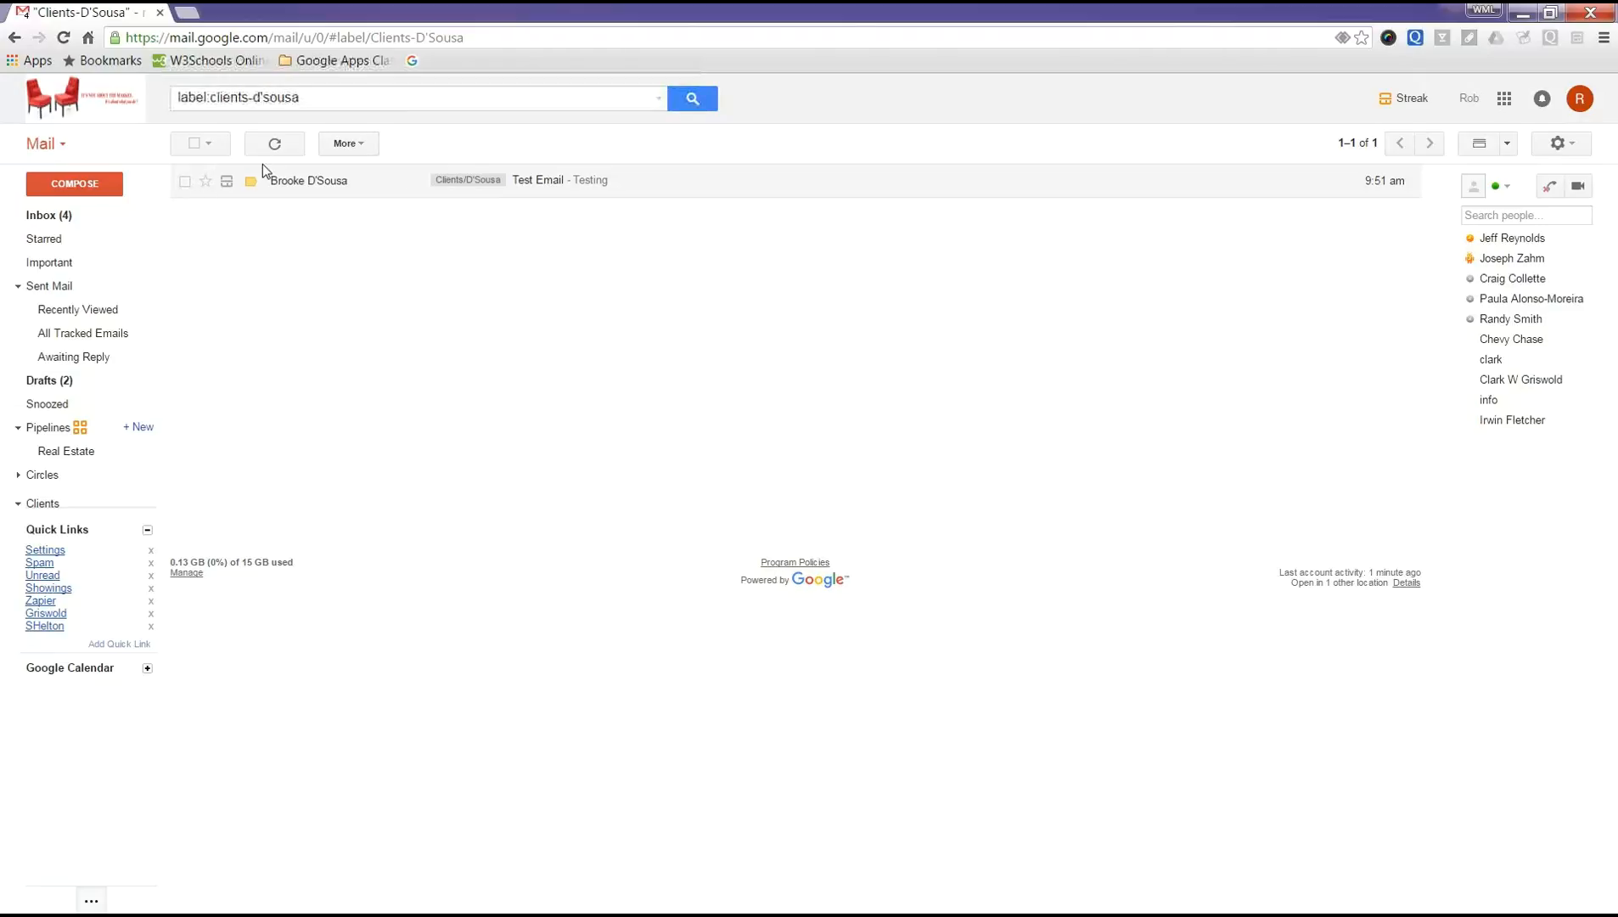
{"action": "mouse_move", "coordinate": [307, 181]}
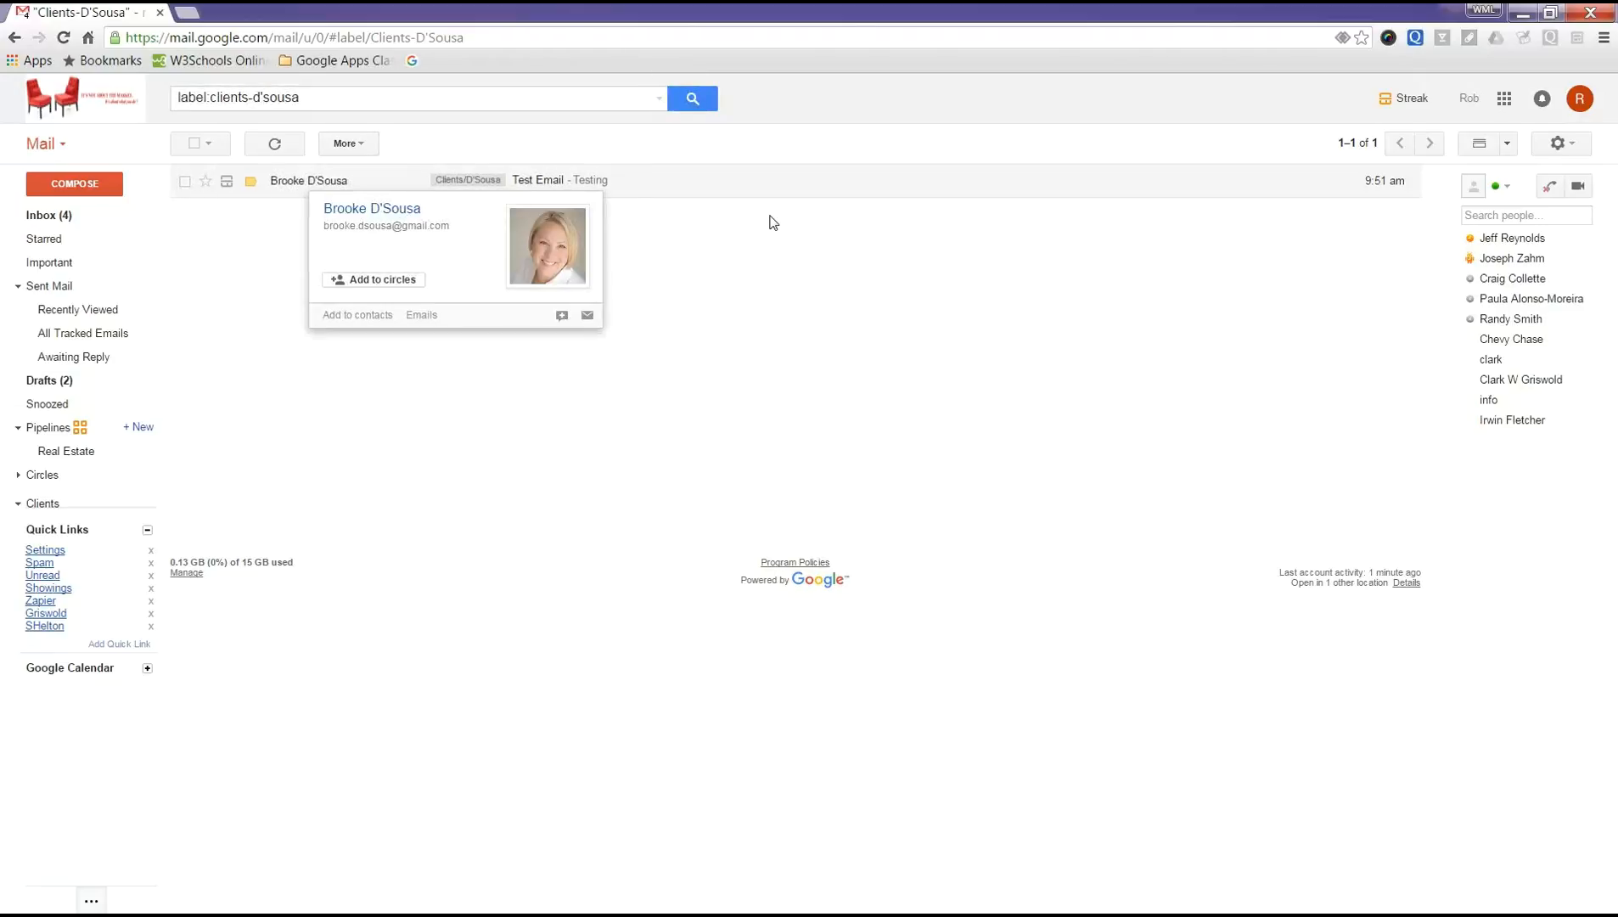
{"action": "left_click", "coordinate": [49, 216]}
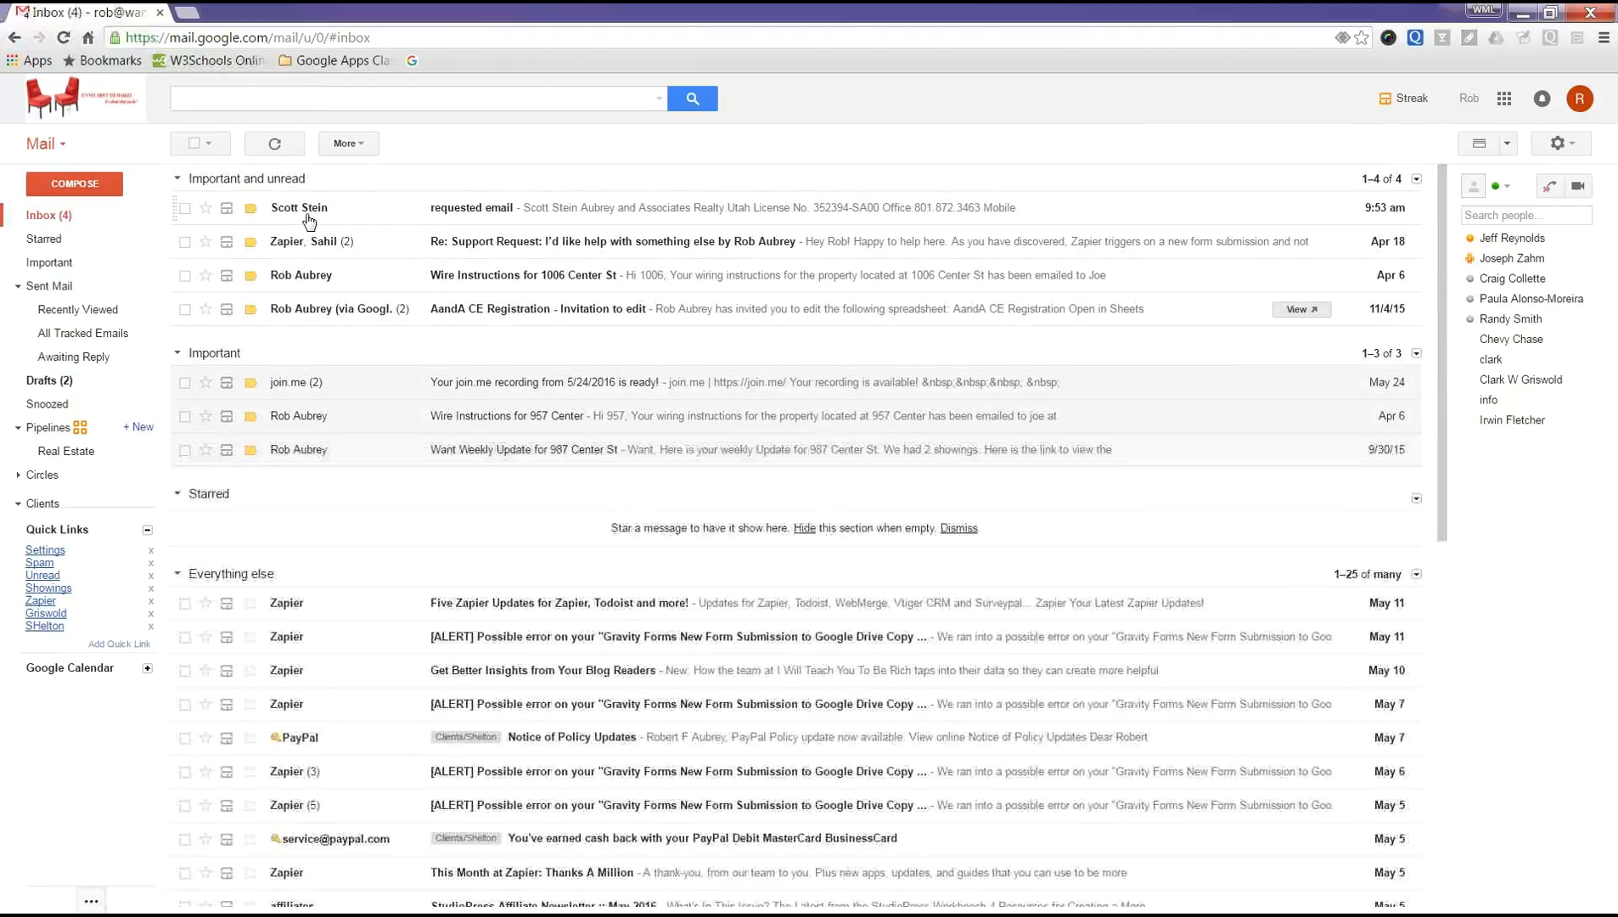
- Open the "requested email" message and mark it as unread
{"action": "left_click", "coordinate": [465, 209]}
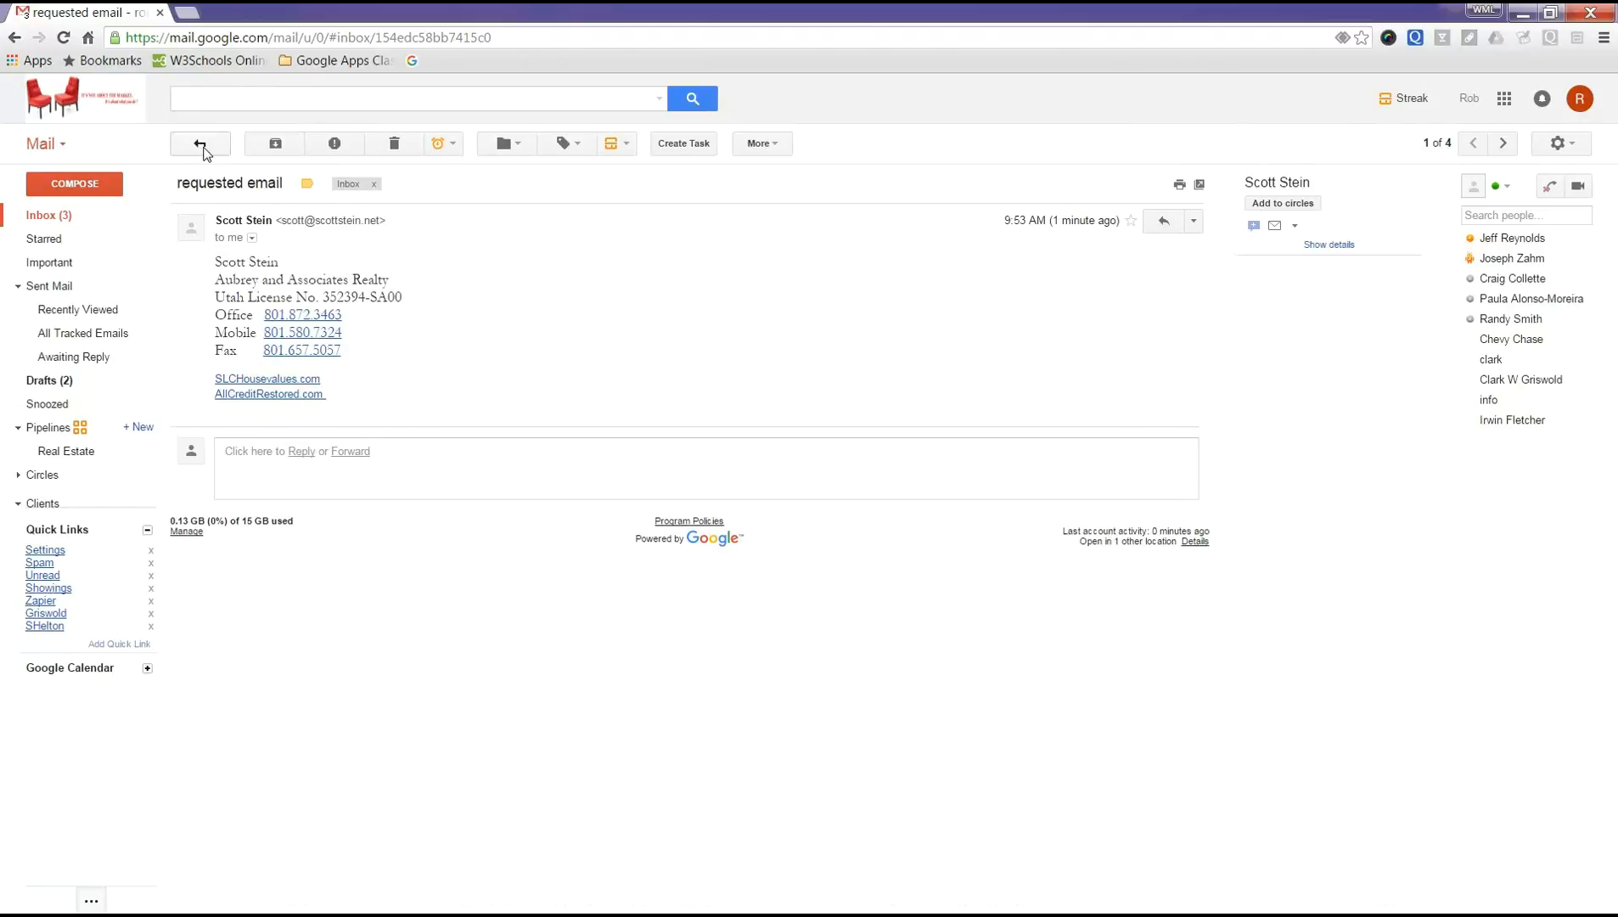
{"action": "left_click", "coordinate": [761, 143]}
{"action": "left_click", "coordinate": [787, 174]}
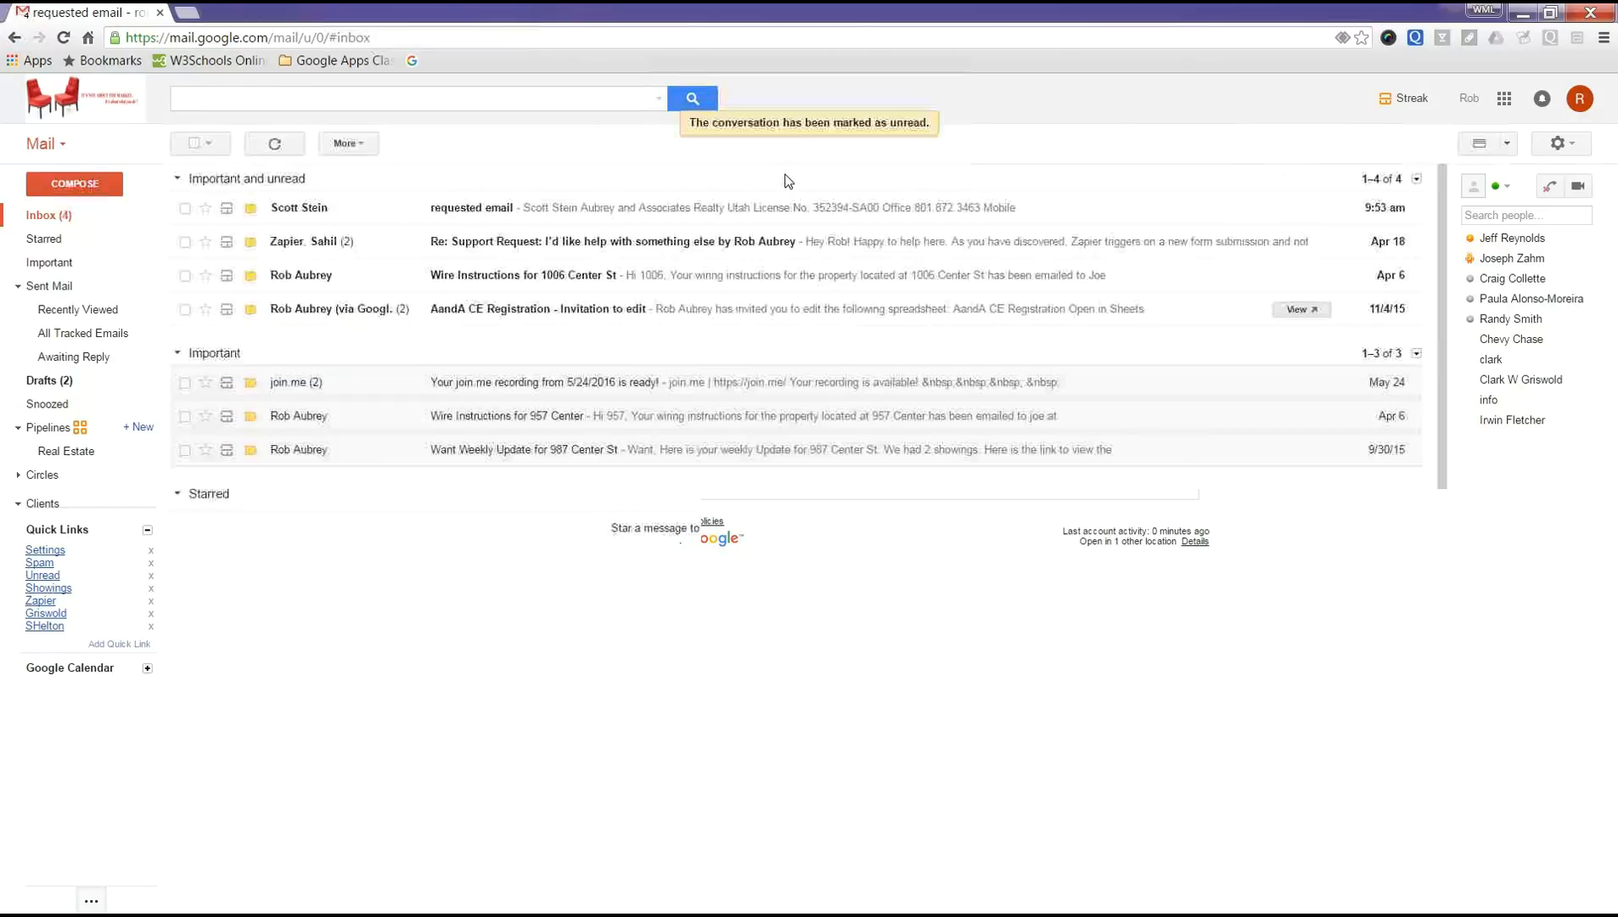
- Apply the new client label under Clients to the "requested email" conversation in the inbox list and archive it
{"action": "left_click", "coordinate": [185, 209]}
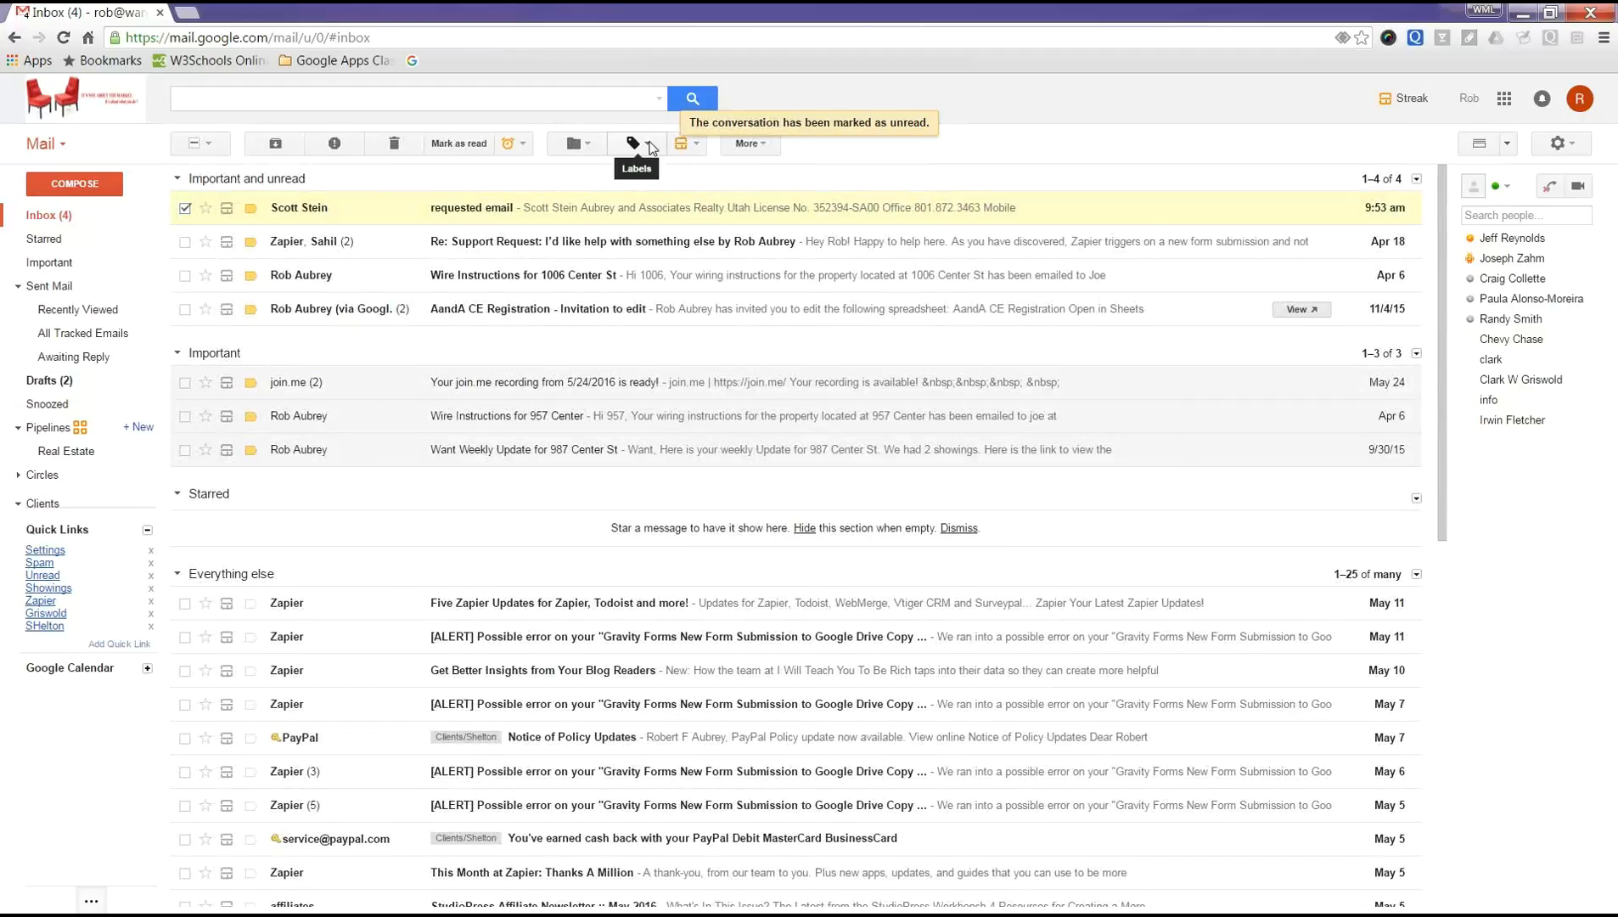
{"action": "left_click", "coordinate": [651, 146]}
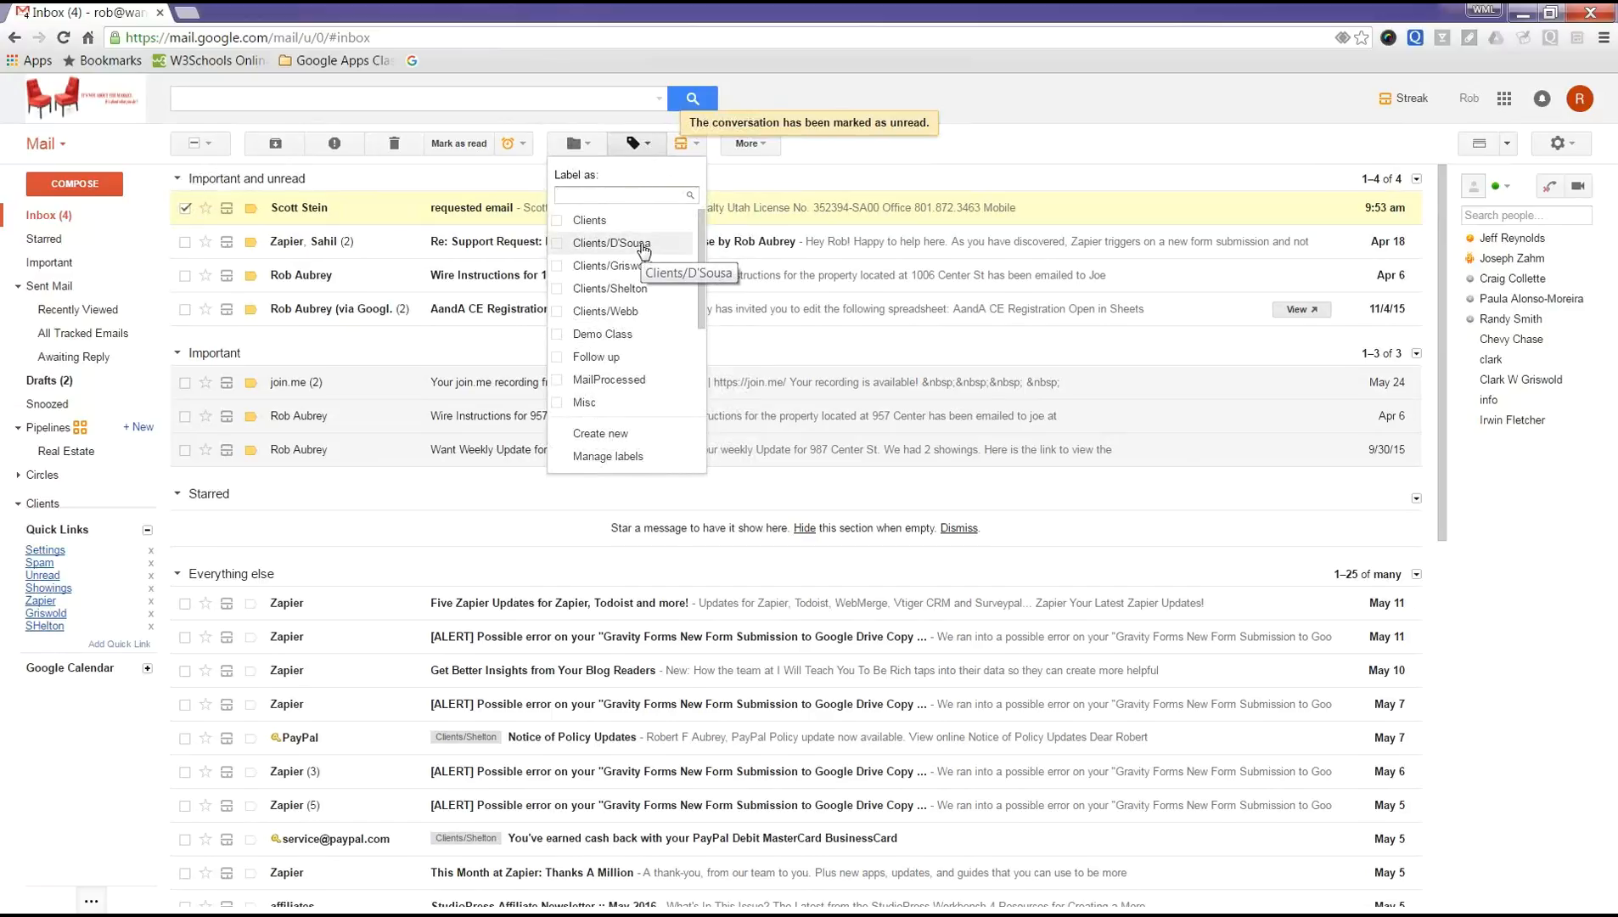
{"action": "left_click", "coordinate": [644, 246]}
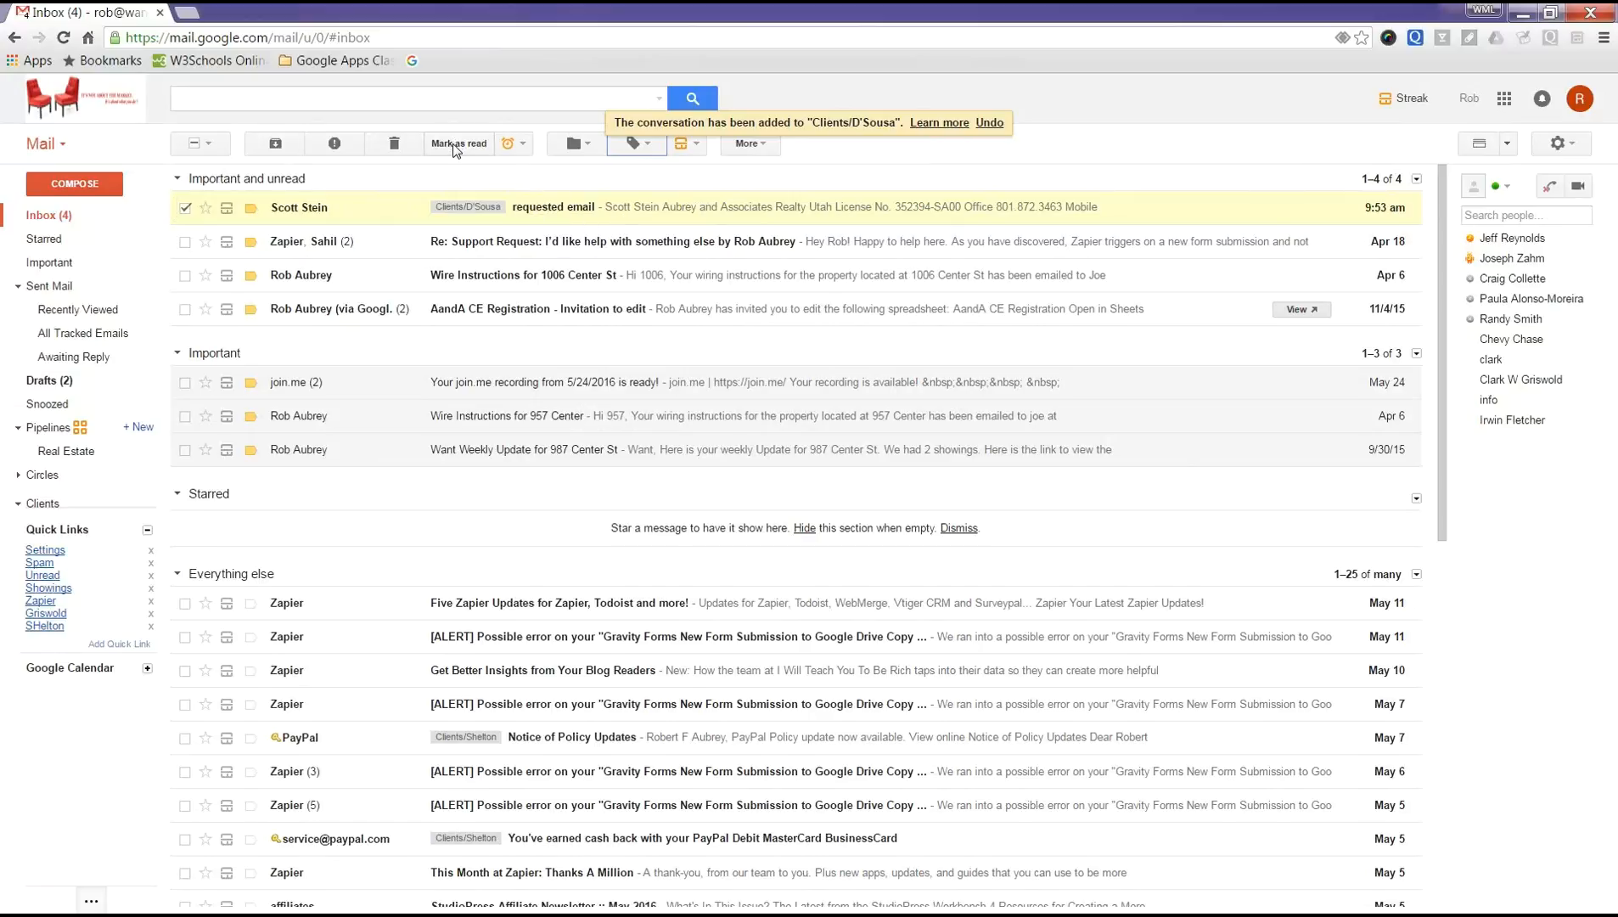
{"action": "left_click", "coordinate": [276, 146]}
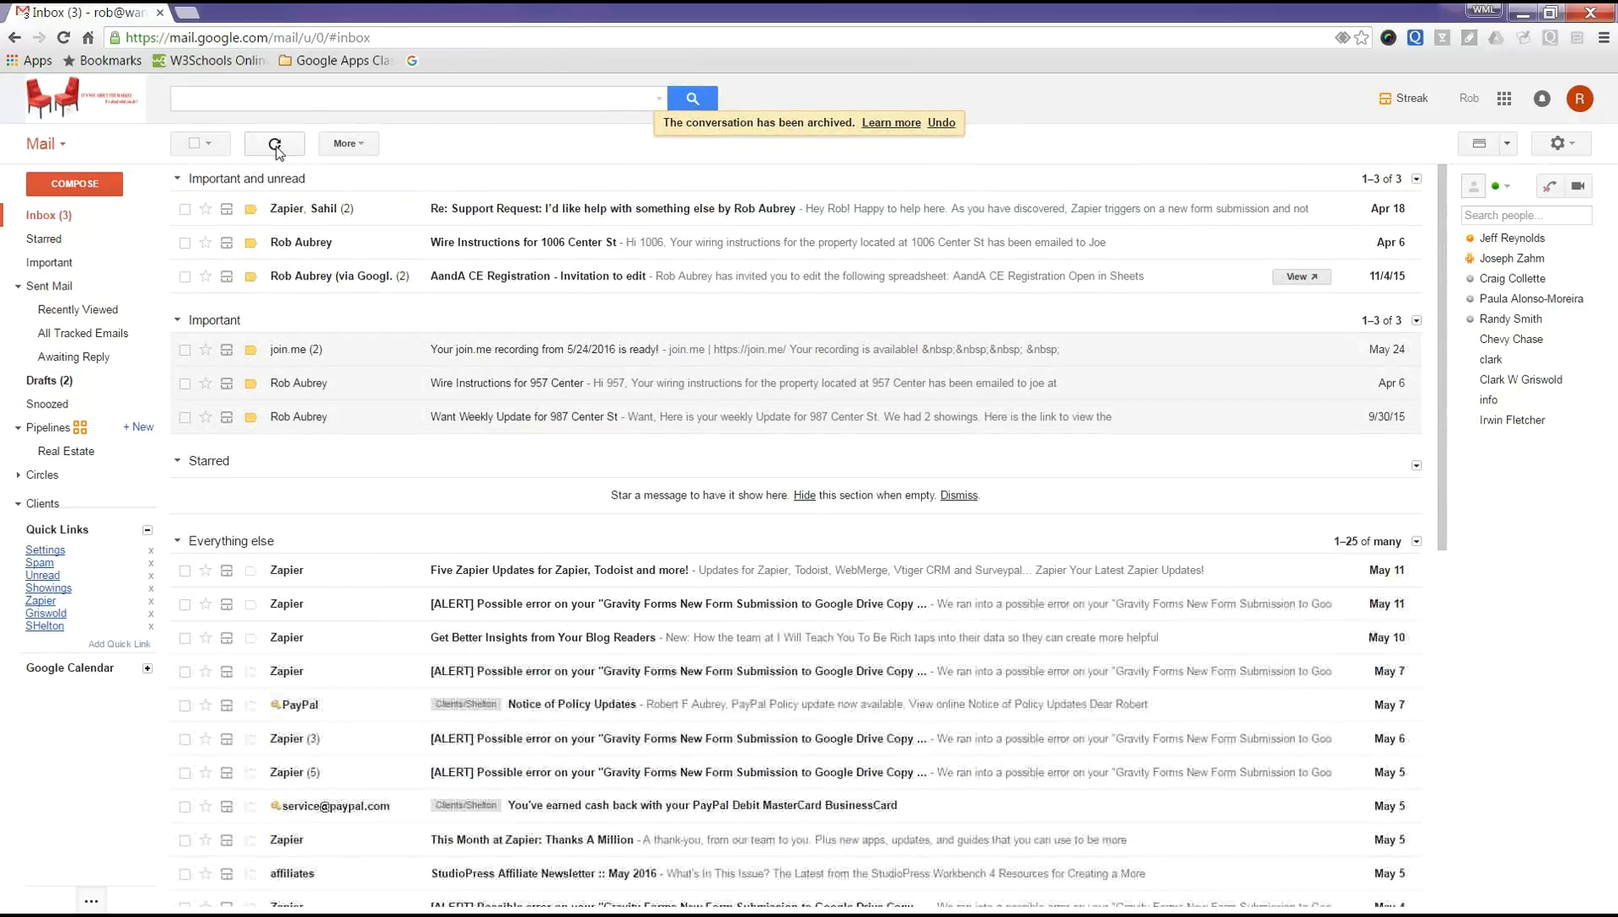
- Search the mail by the new client label to list the archived conversations filed under it
{"action": "left_click", "coordinate": [285, 97]}
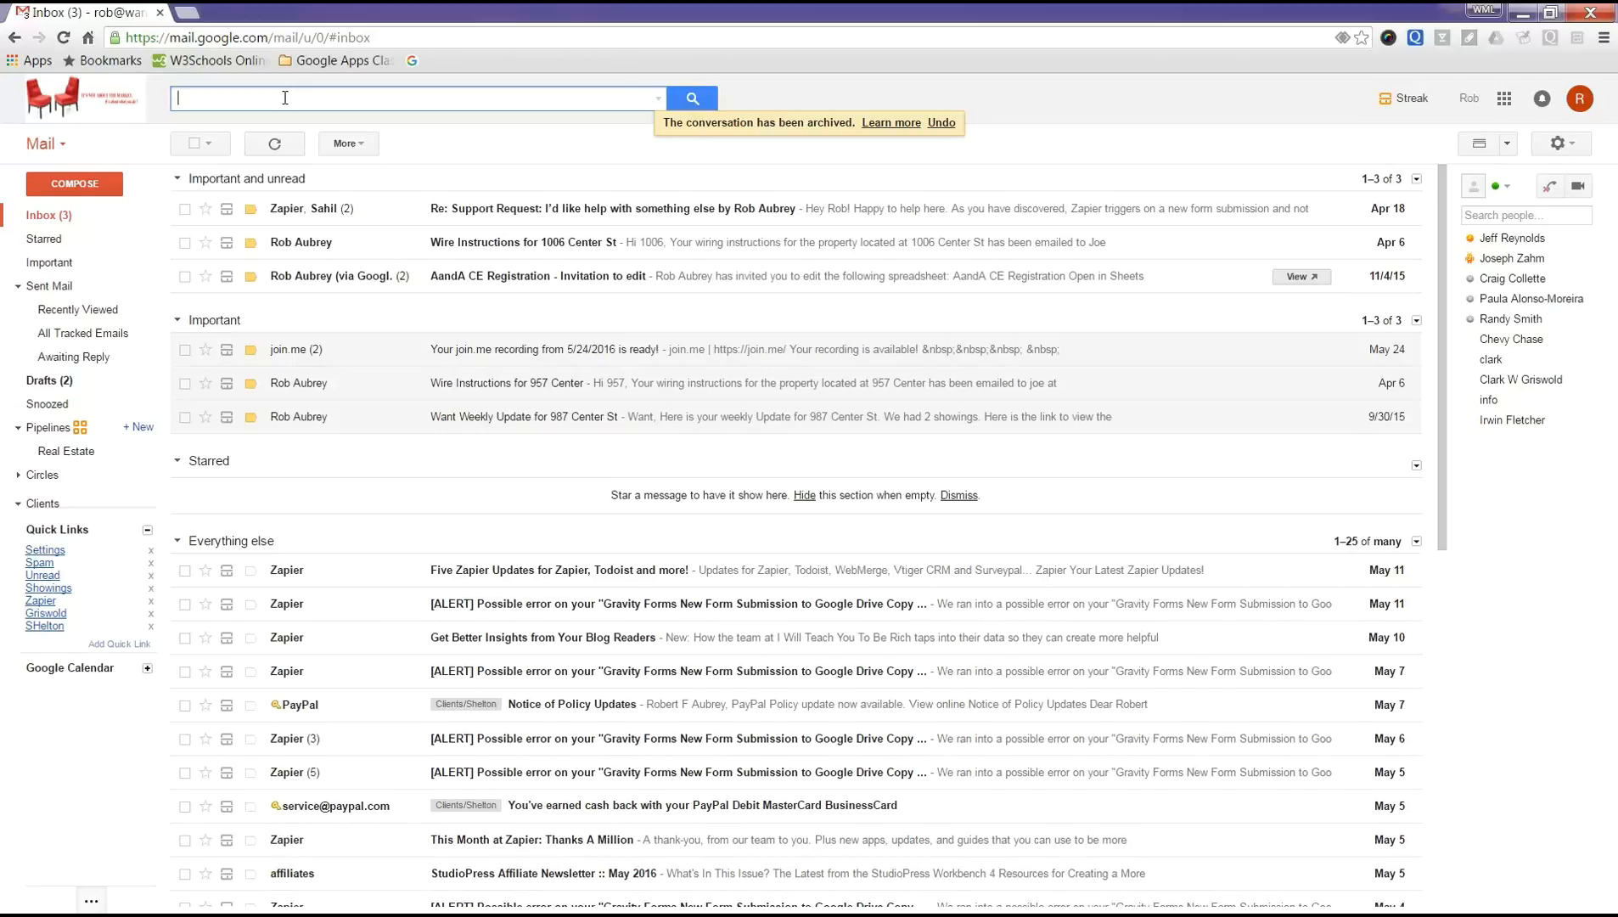
{"action": "type", "text": "label:"}
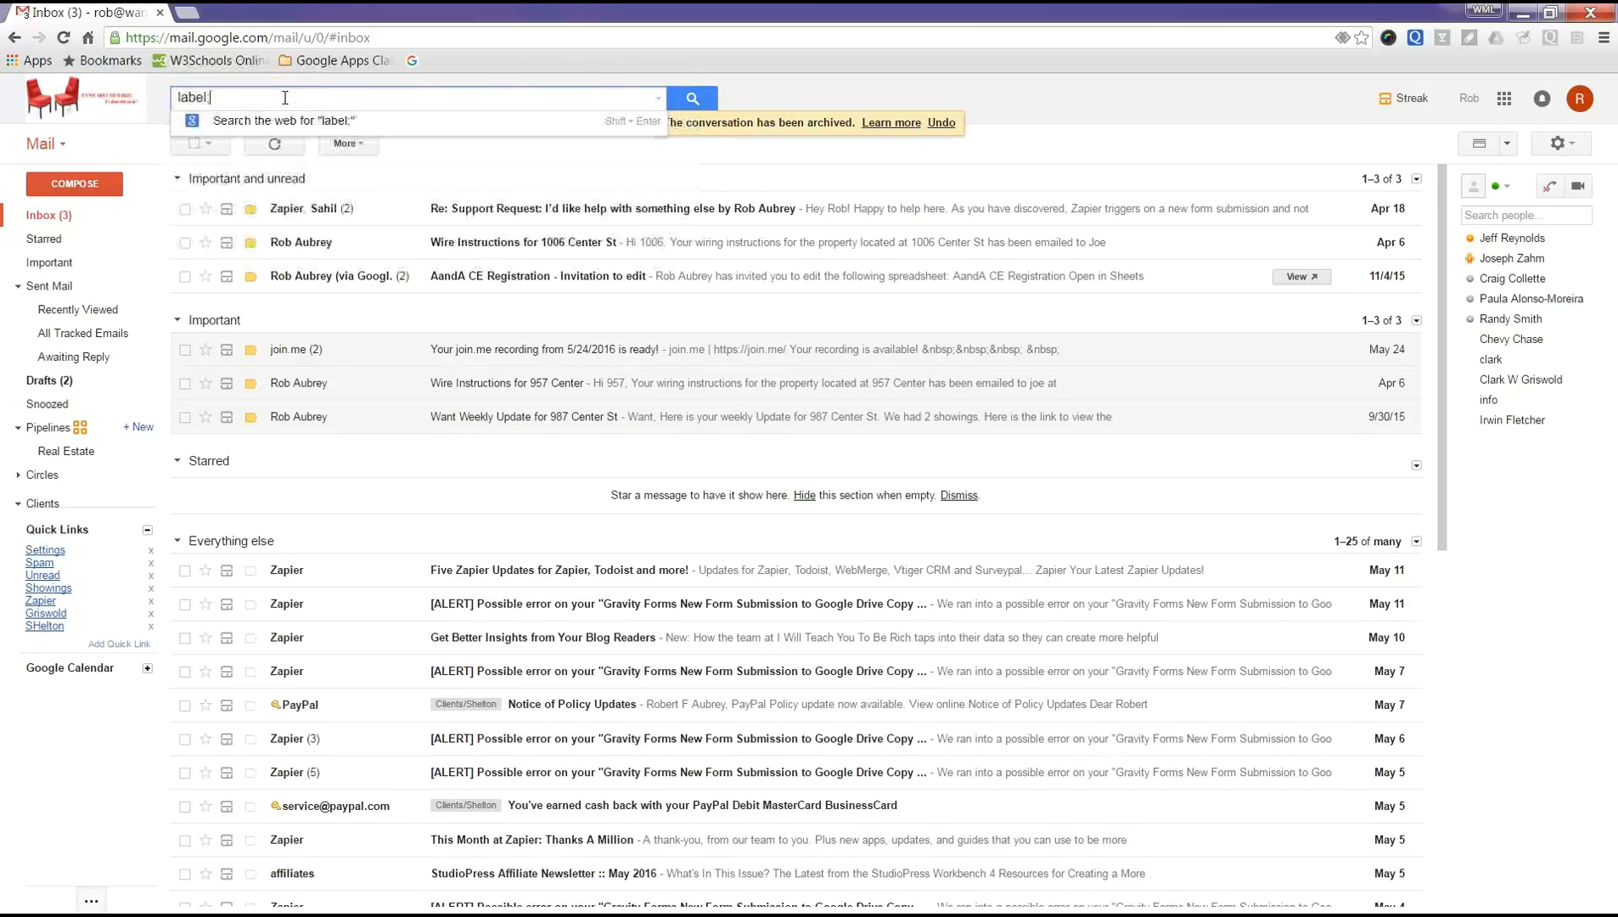
{"action": "key", "text": "BackSpace"}
{"action": "type", "text": ":"}
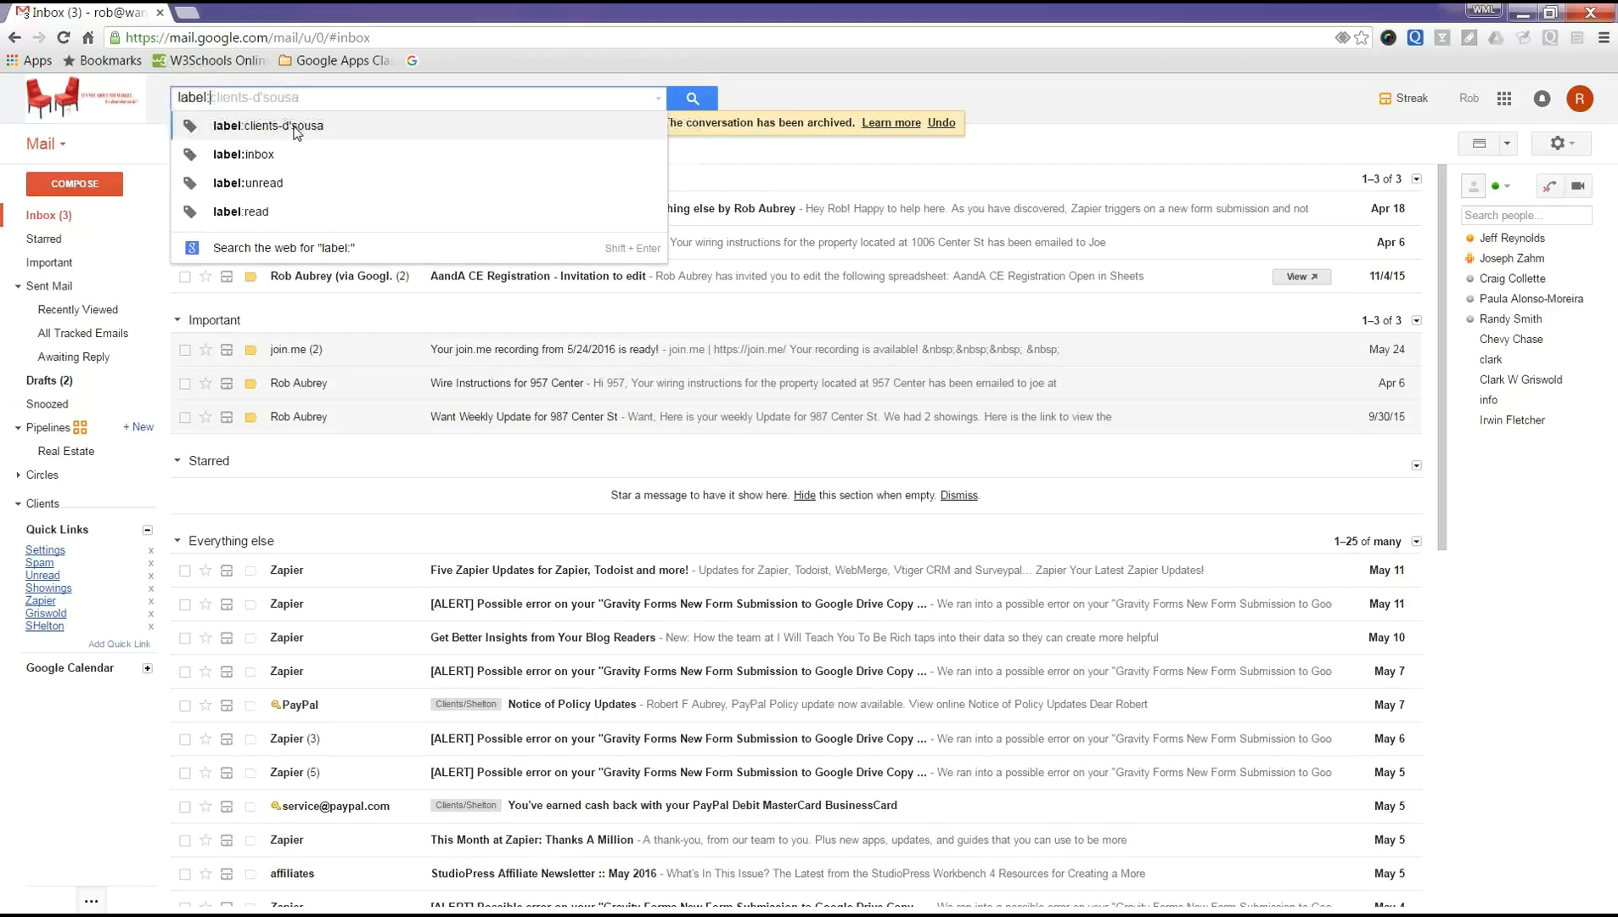
{"action": "left_click", "coordinate": [296, 133]}
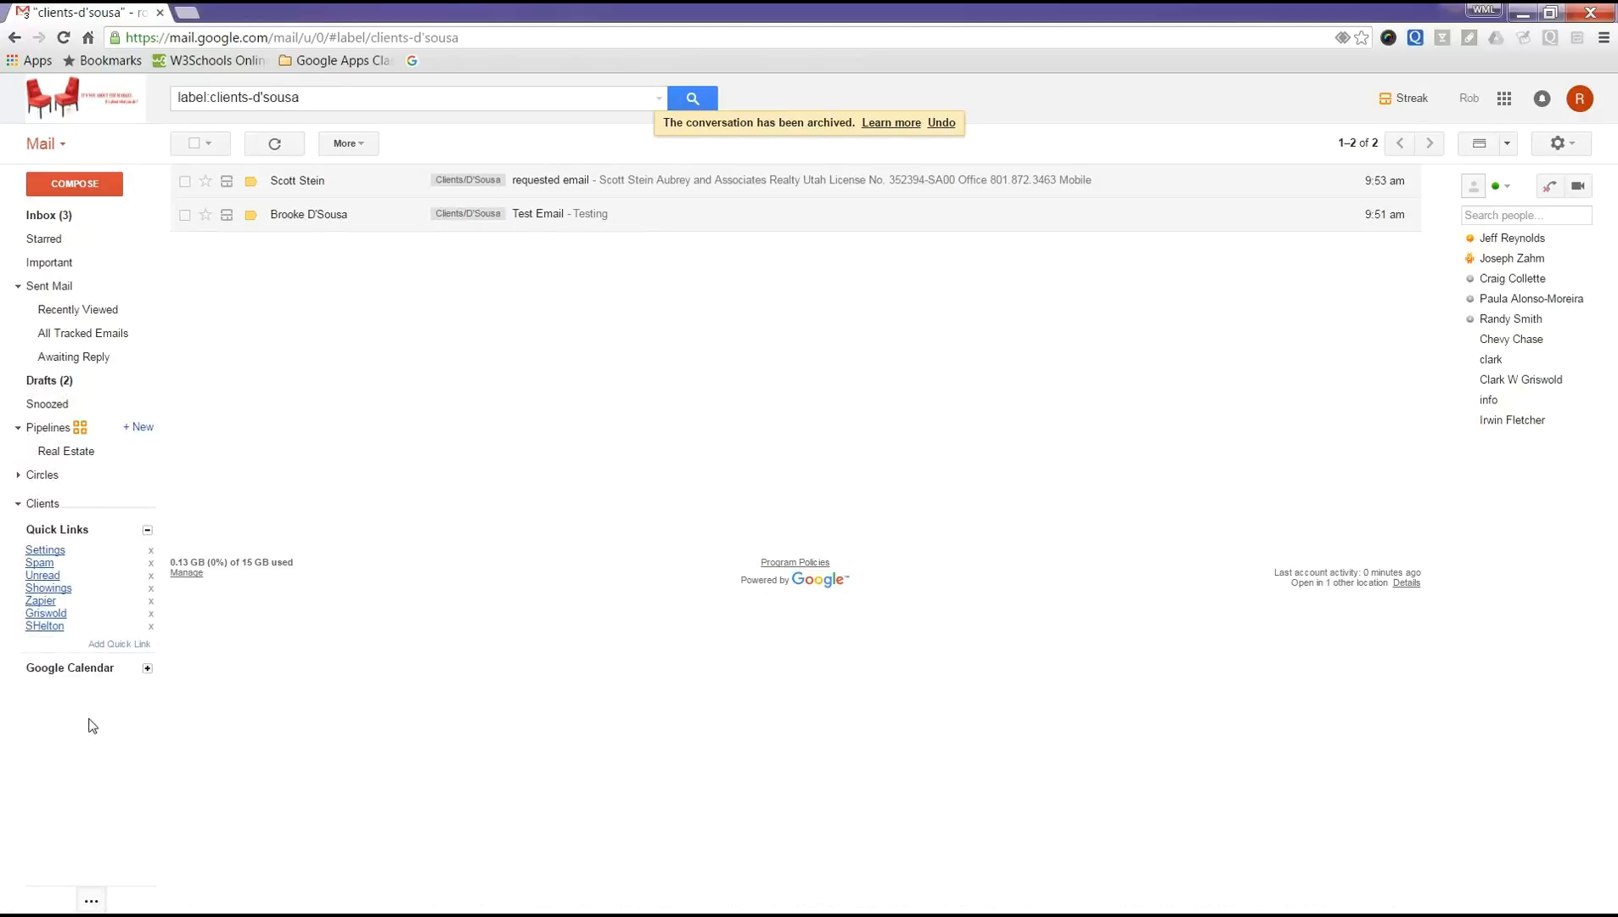
- Add a quick link to the current label search view, titled with the client's last name
{"action": "left_click", "coordinate": [103, 645]}
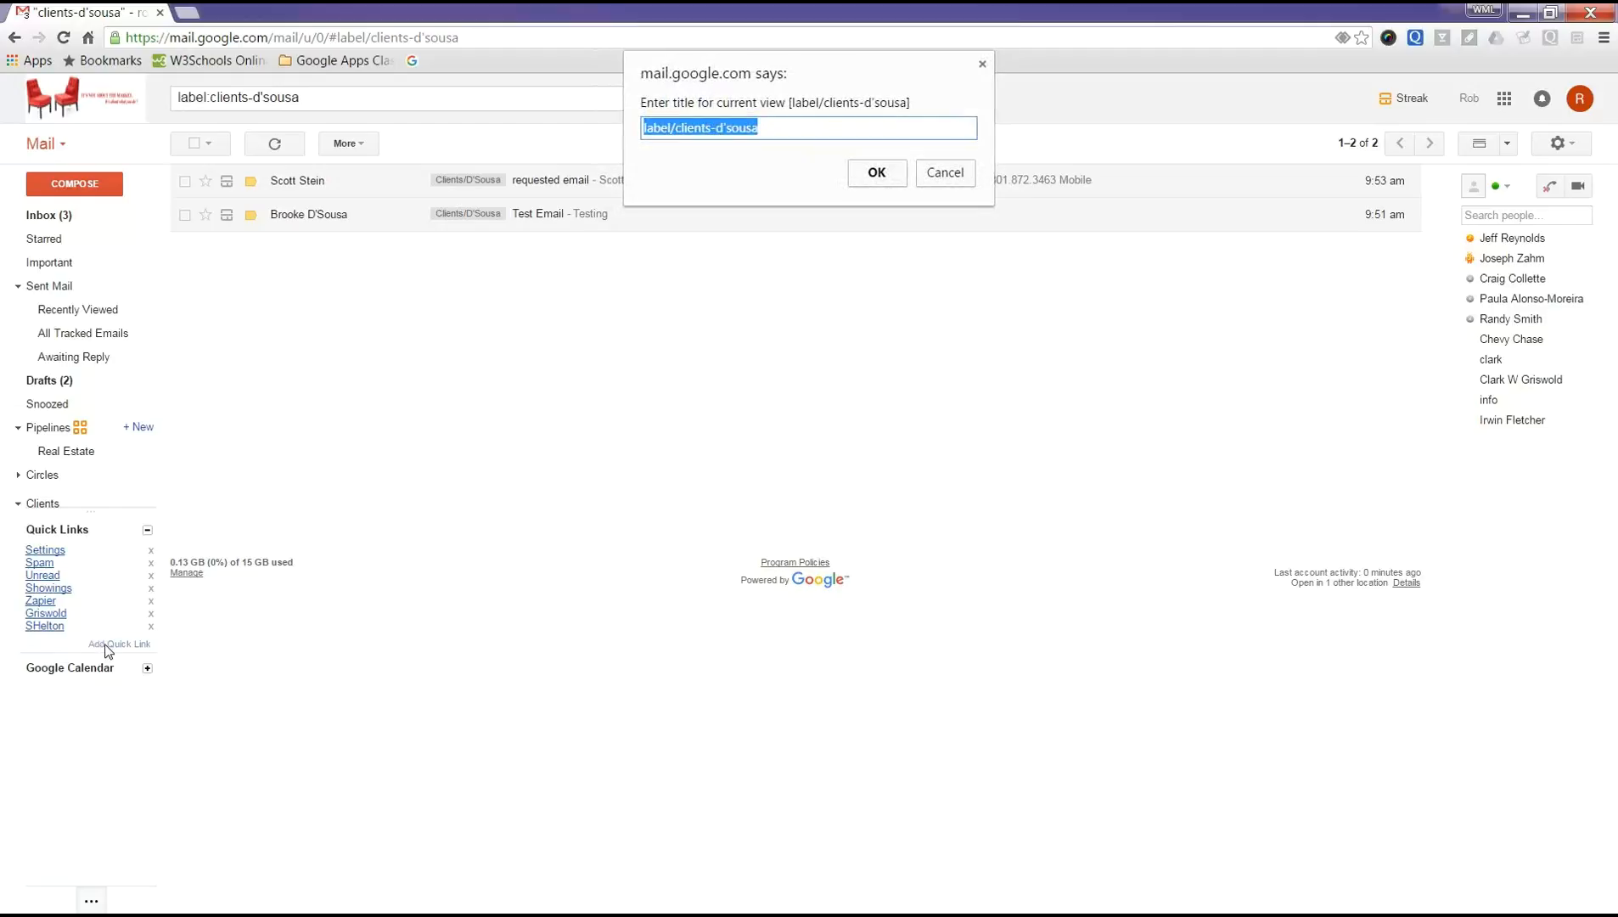
{"action": "left_click_drag", "start_coordinate": [831, 80], "coordinate": [638, 188]}
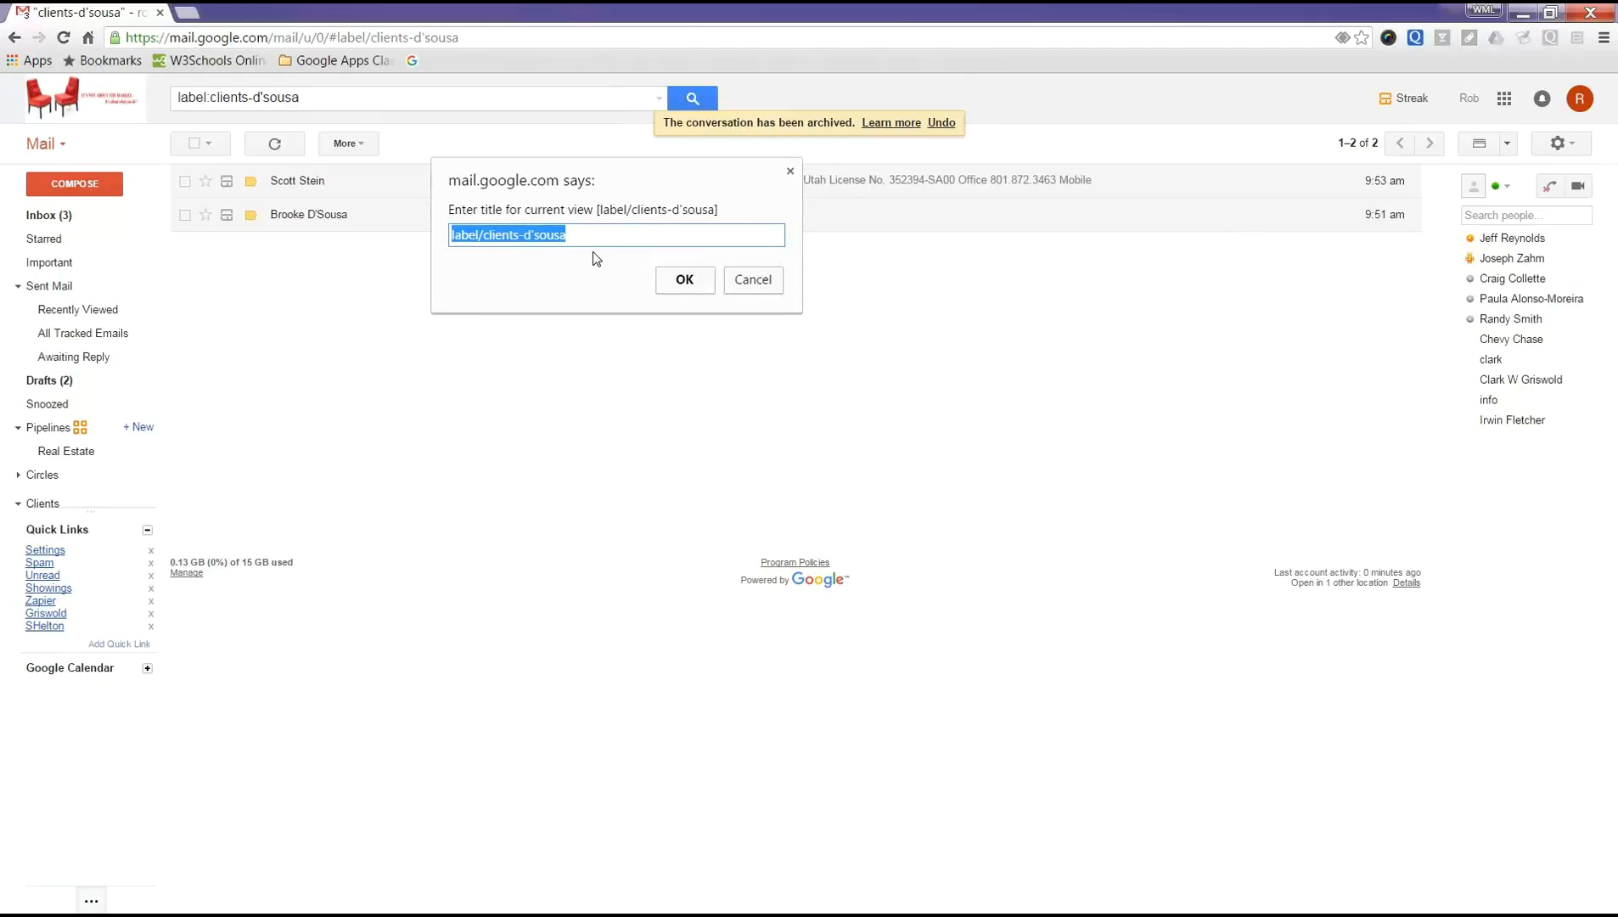
{"action": "type", "text": "D'S"}
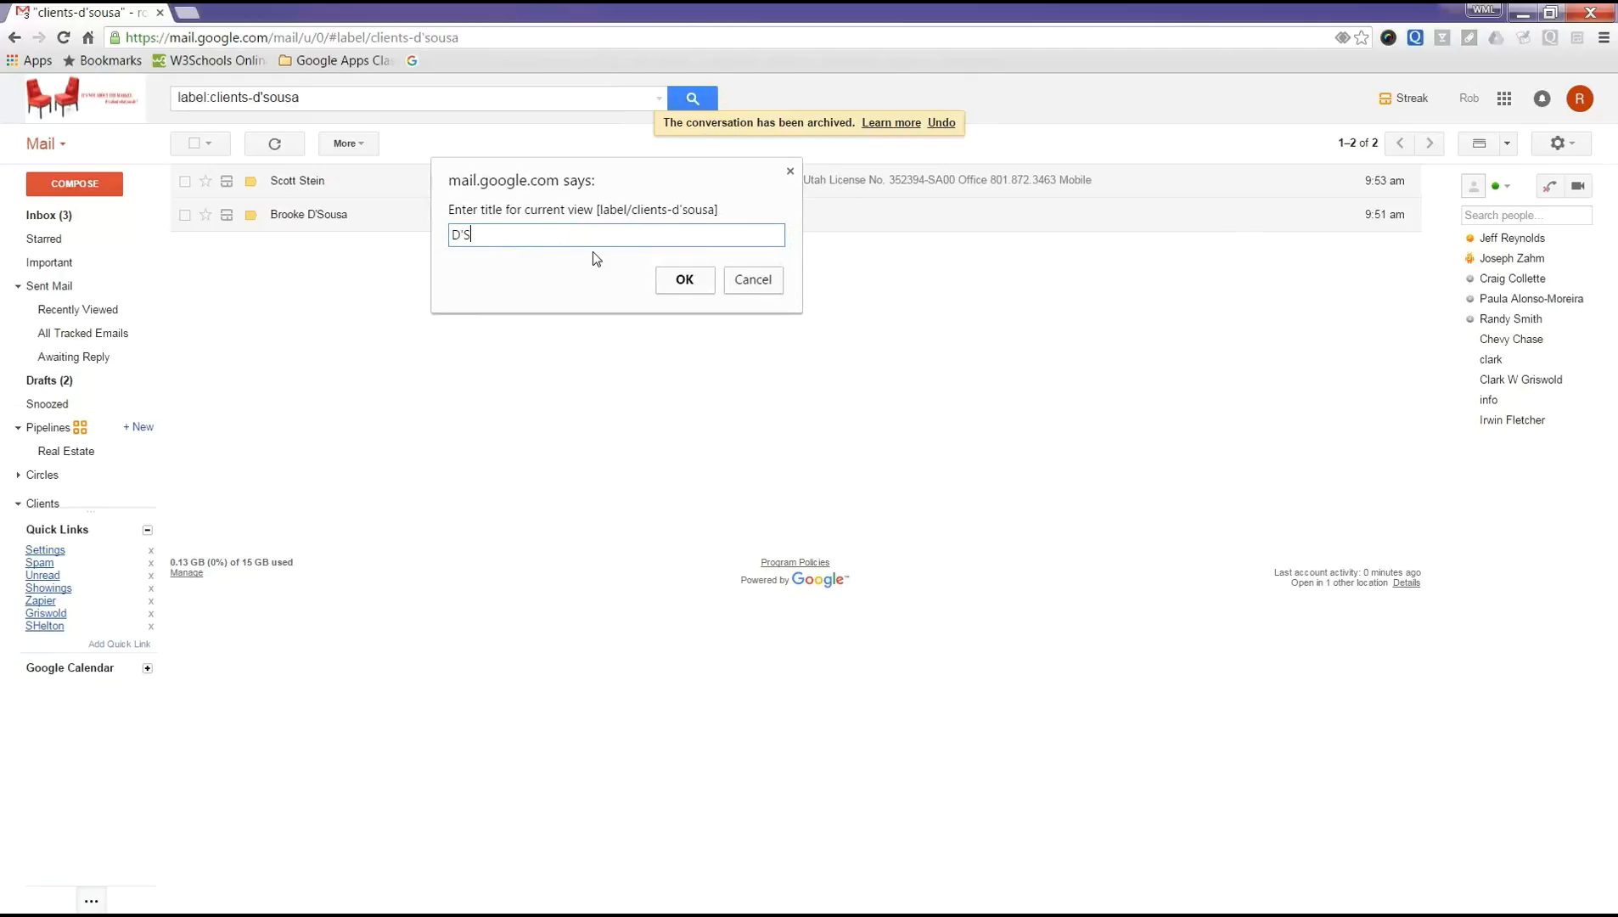
{"action": "type", "text": "ousa"}
{"action": "left_click", "coordinate": [684, 281]}
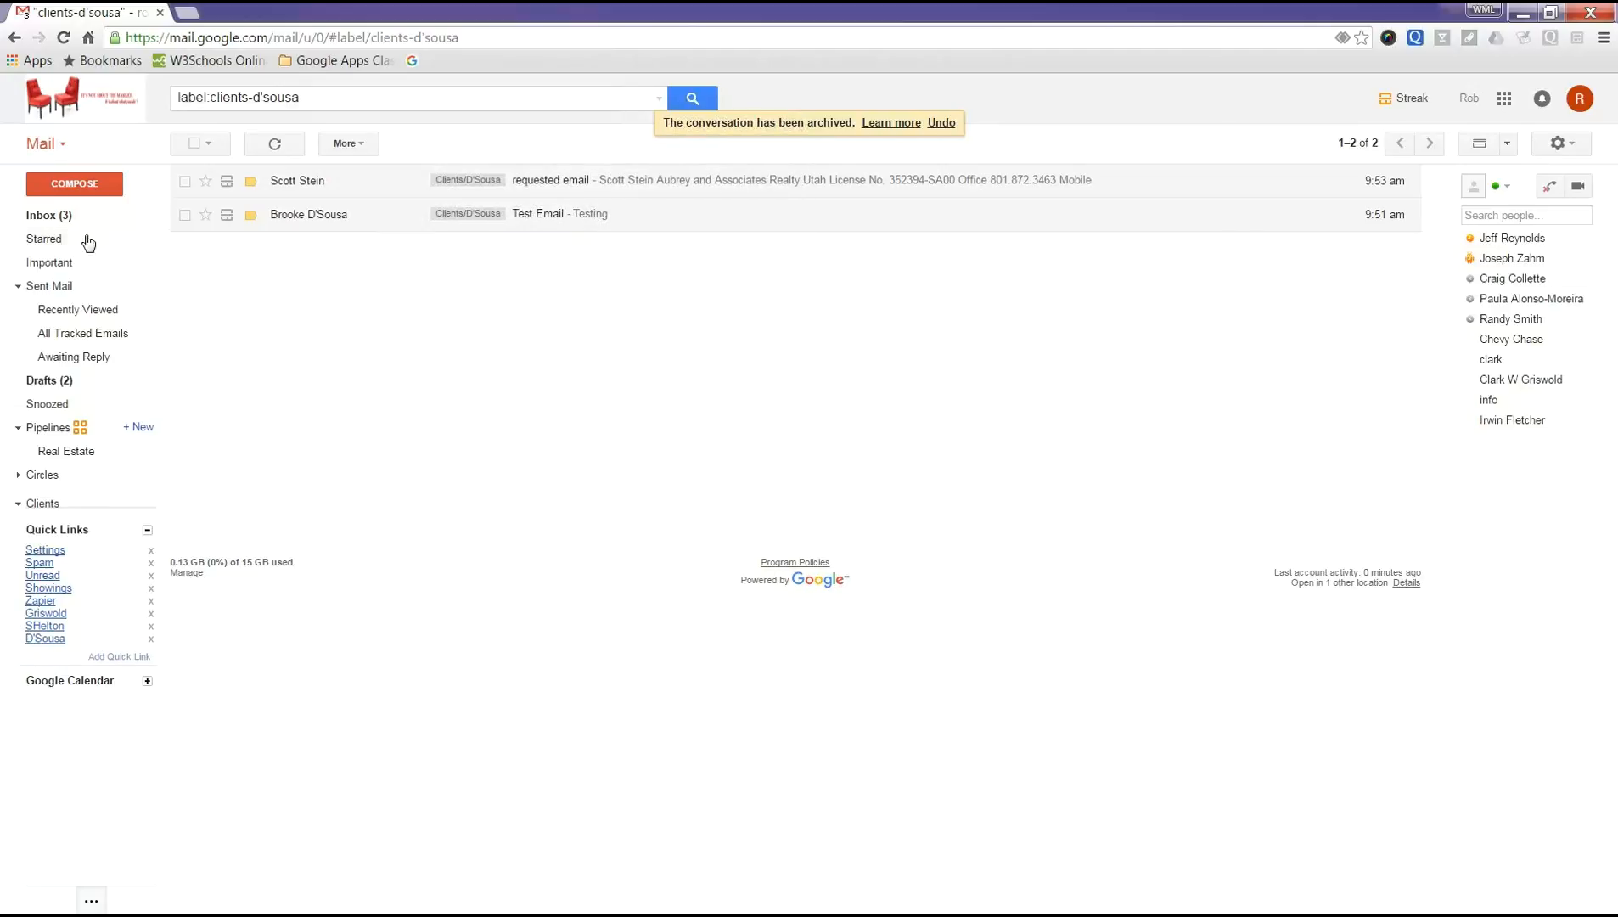
- Go to the inbox, test the new client quick link, and return to the inbox
{"action": "left_click", "coordinate": [57, 217]}
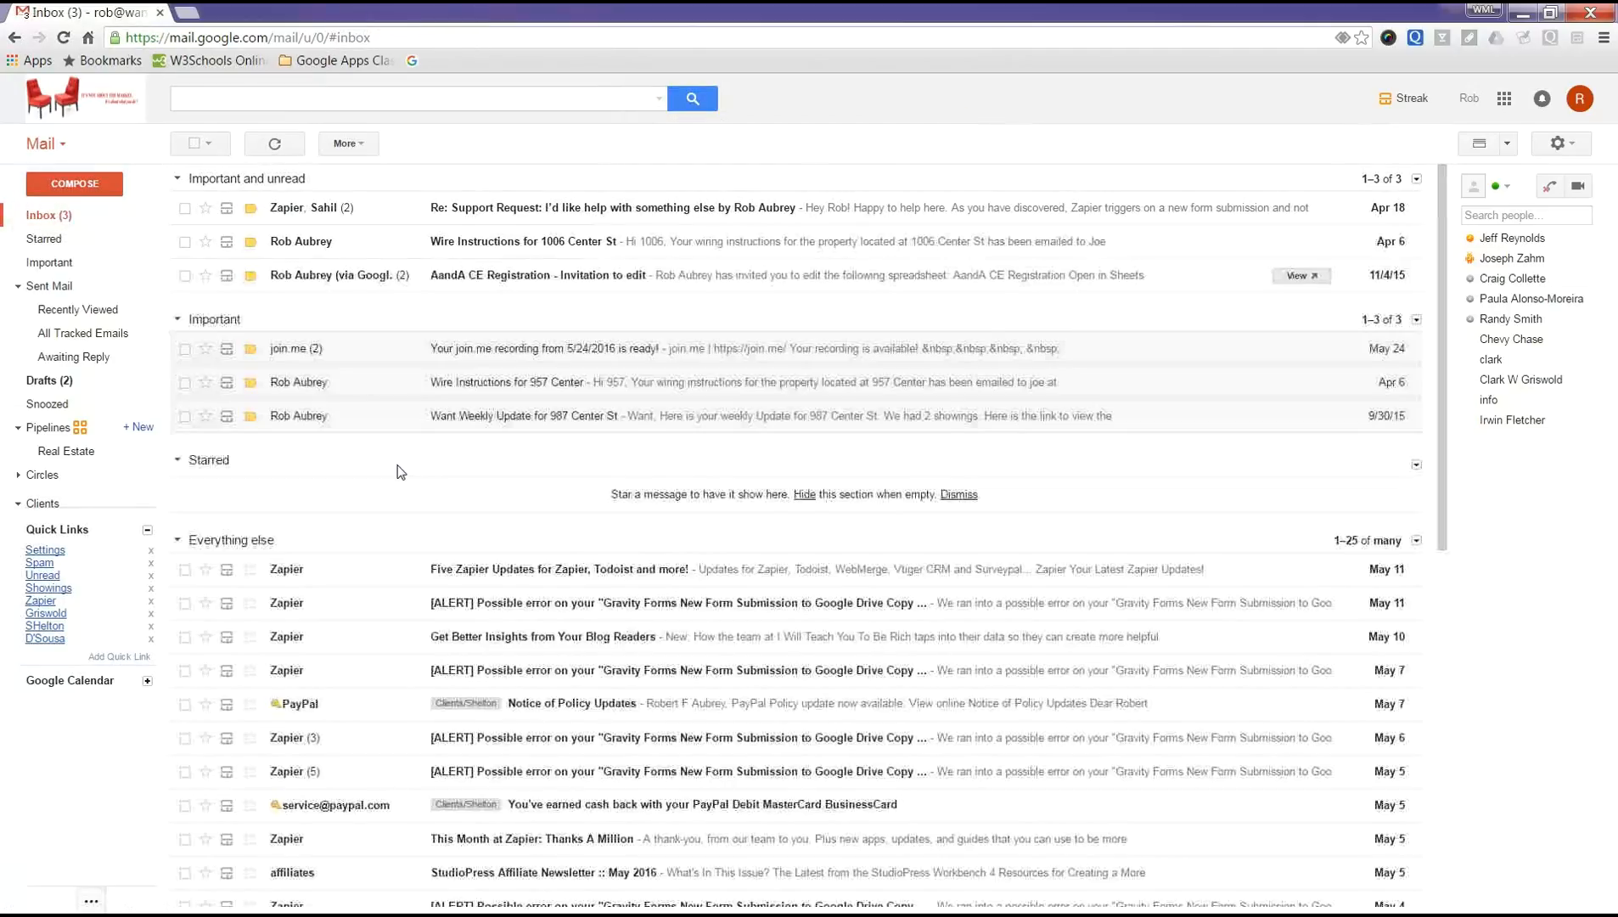
{"action": "left_click", "coordinate": [55, 644]}
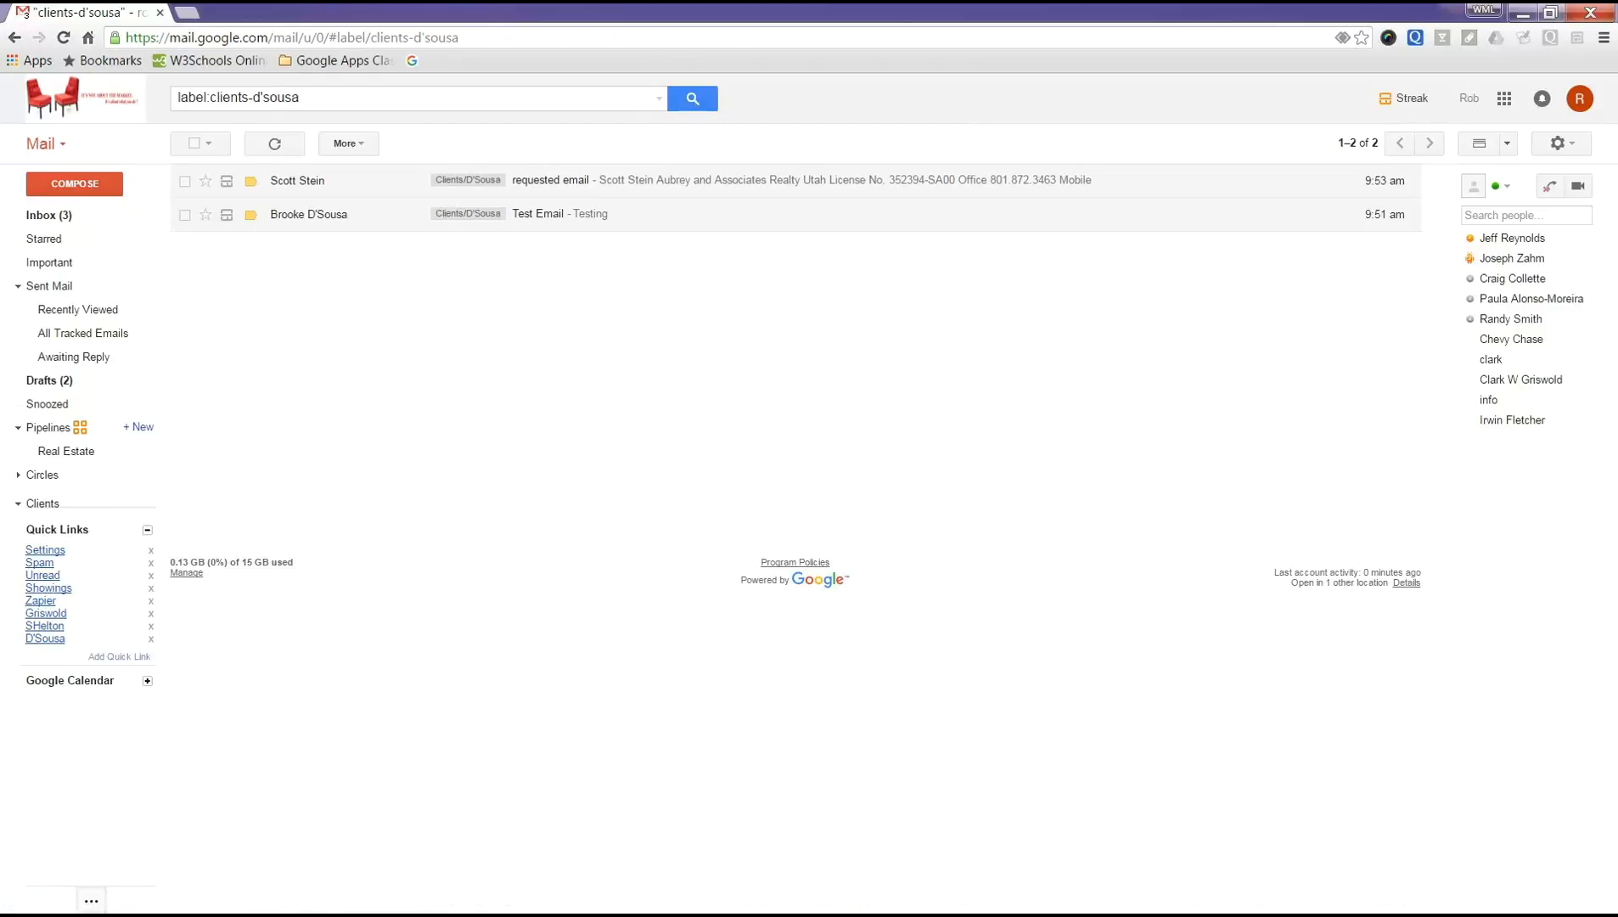
{"action": "left_click", "coordinate": [71, 217]}
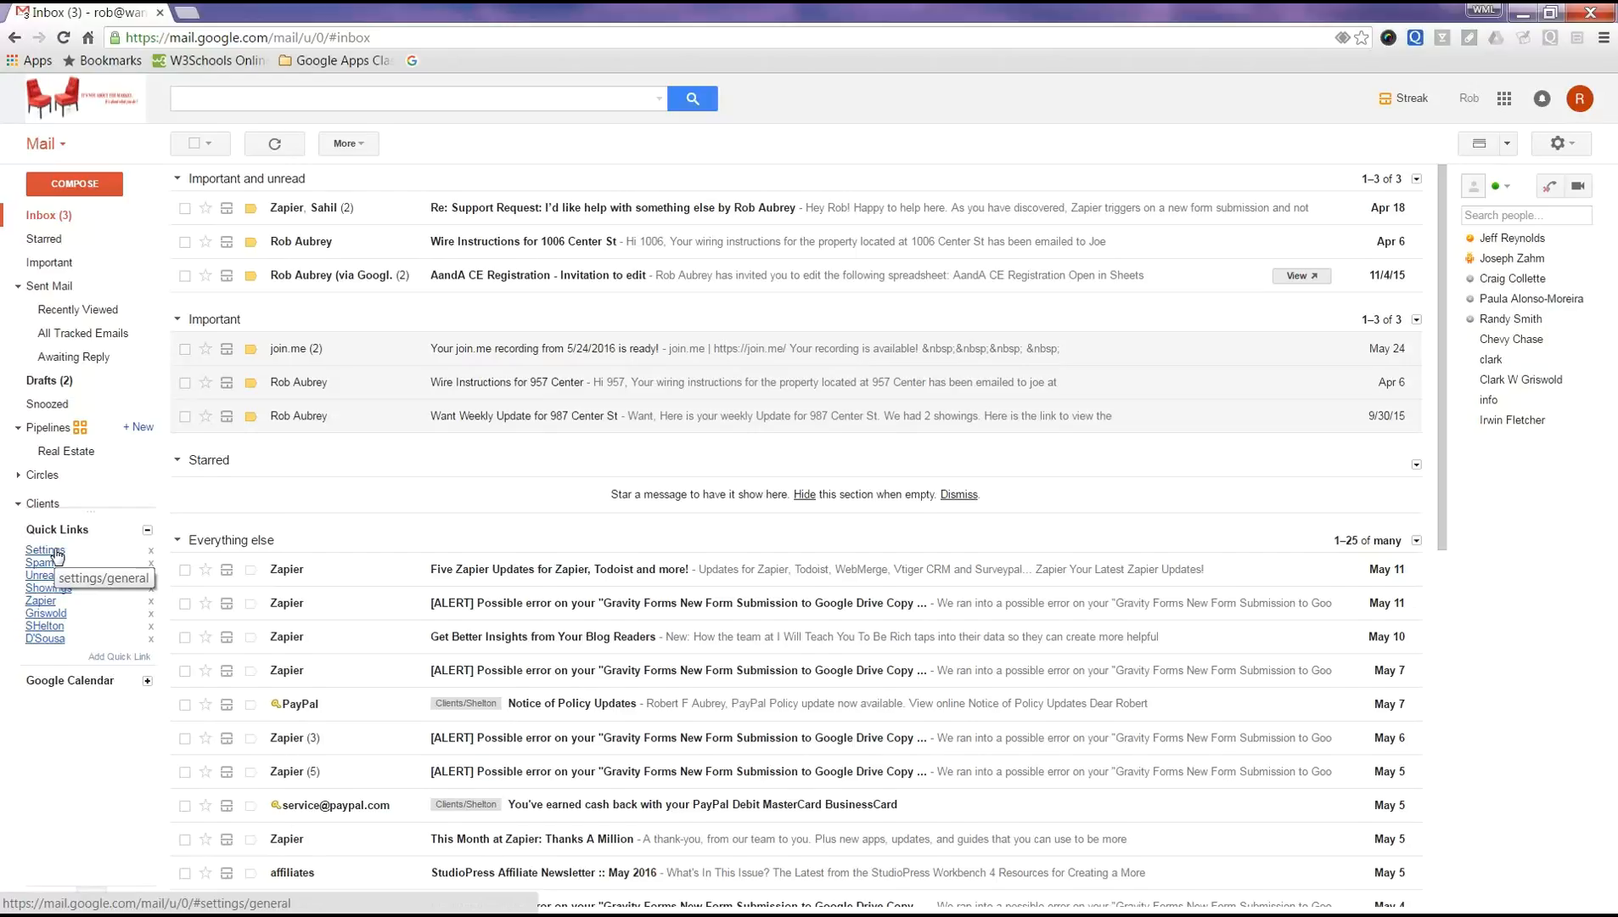
- Check the gear options, close them, and open the General settings through the saved Settings quick link
{"action": "left_click", "coordinate": [1572, 149]}
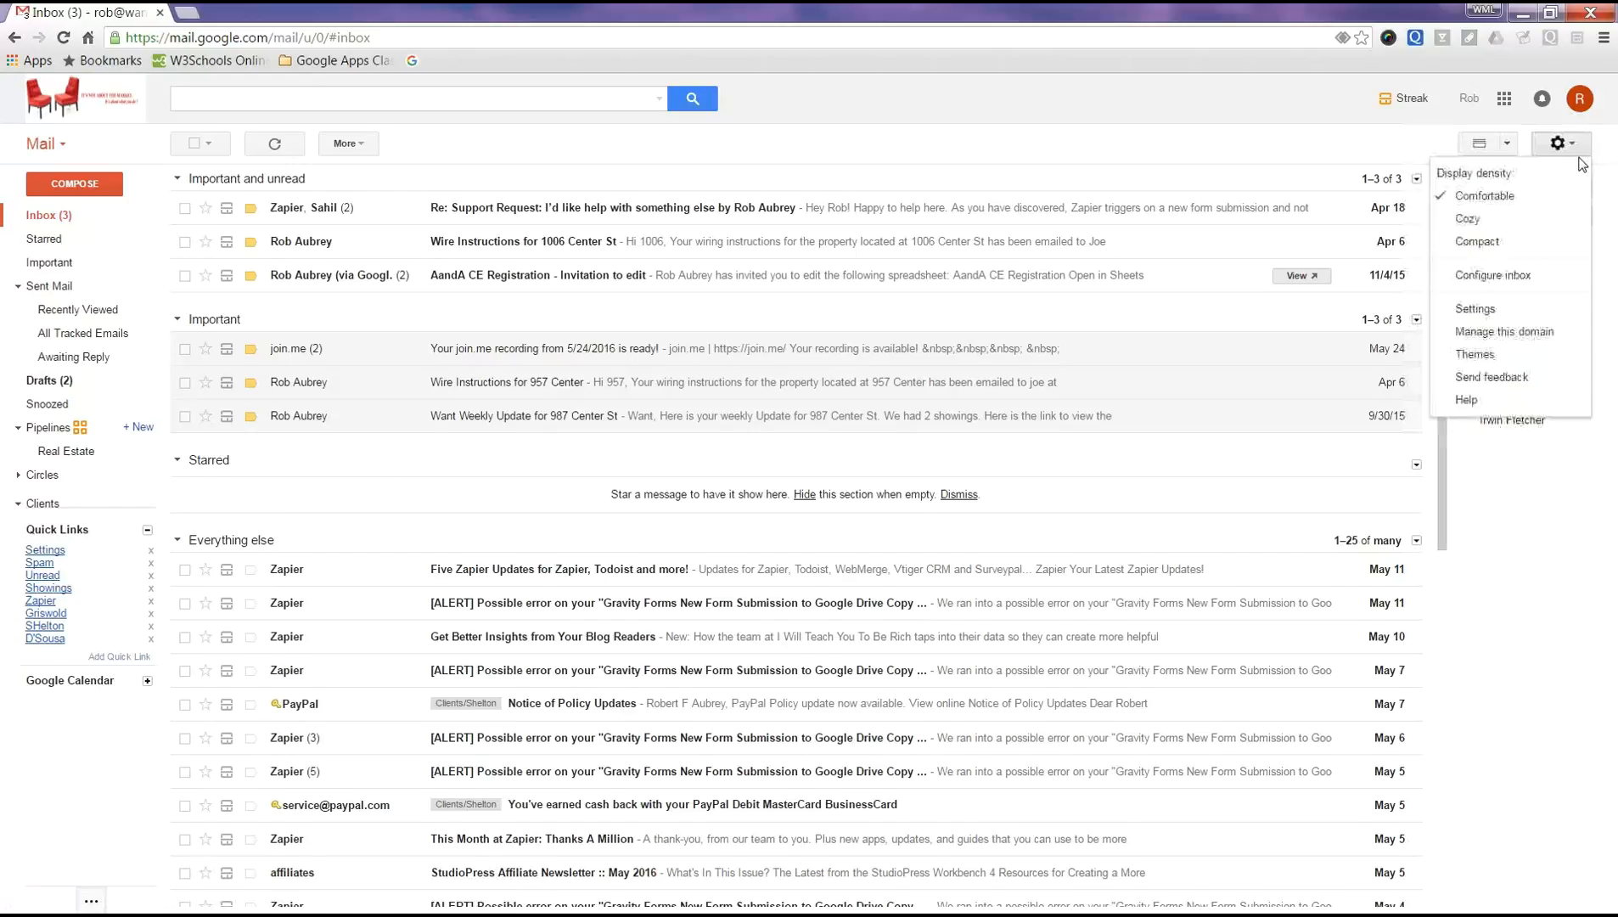
{"action": "left_click", "coordinate": [1032, 133]}
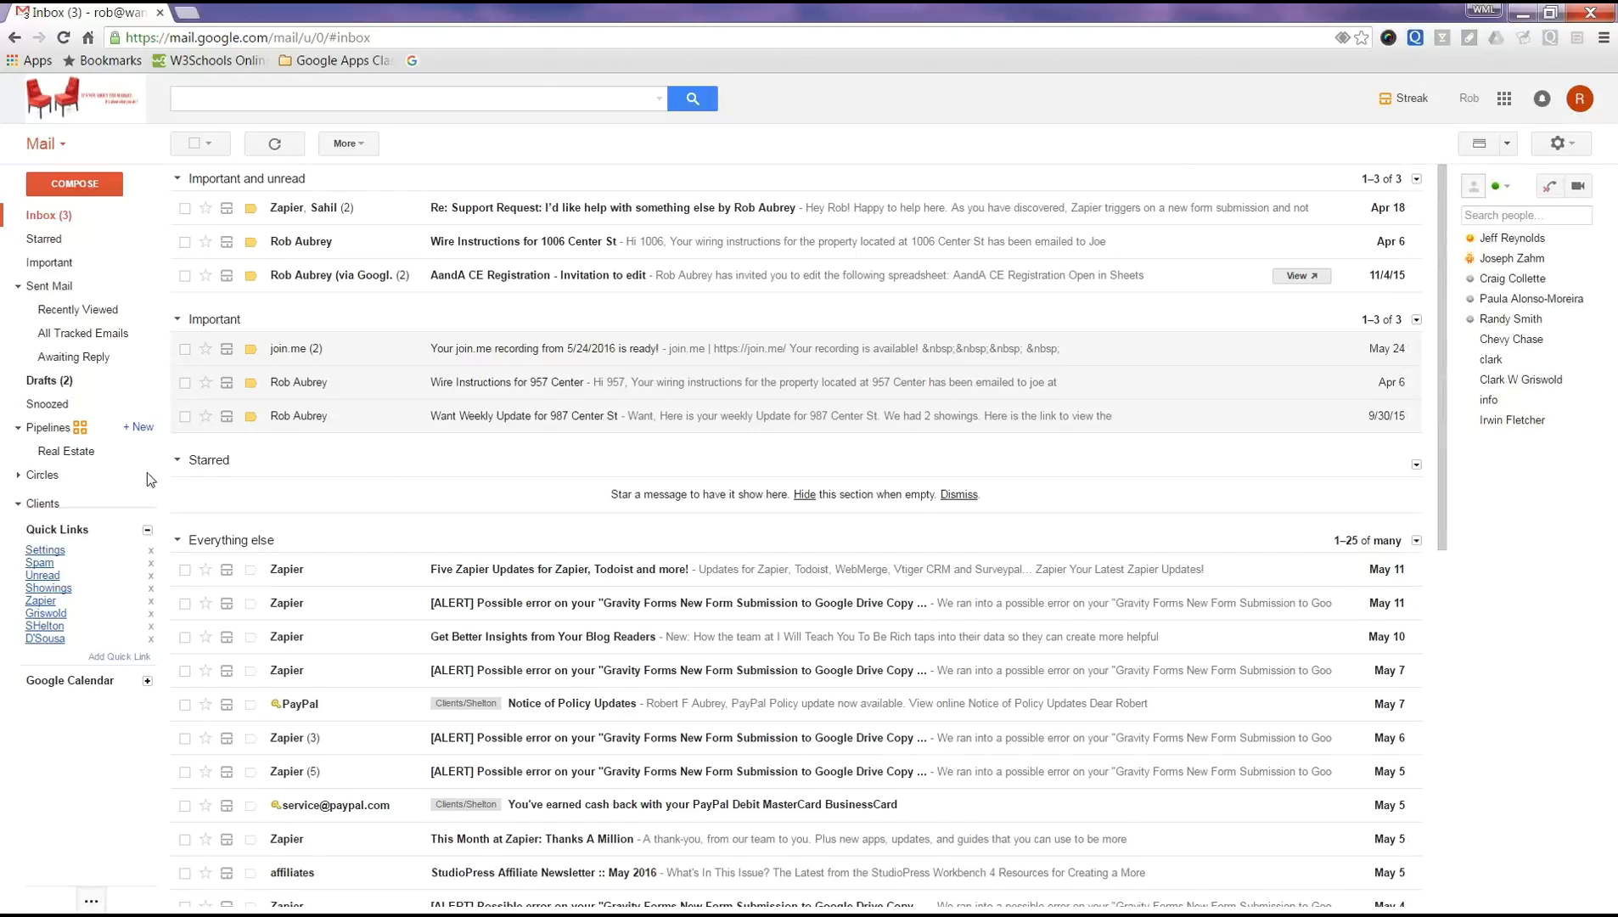
{"action": "left_click", "coordinate": [56, 551]}
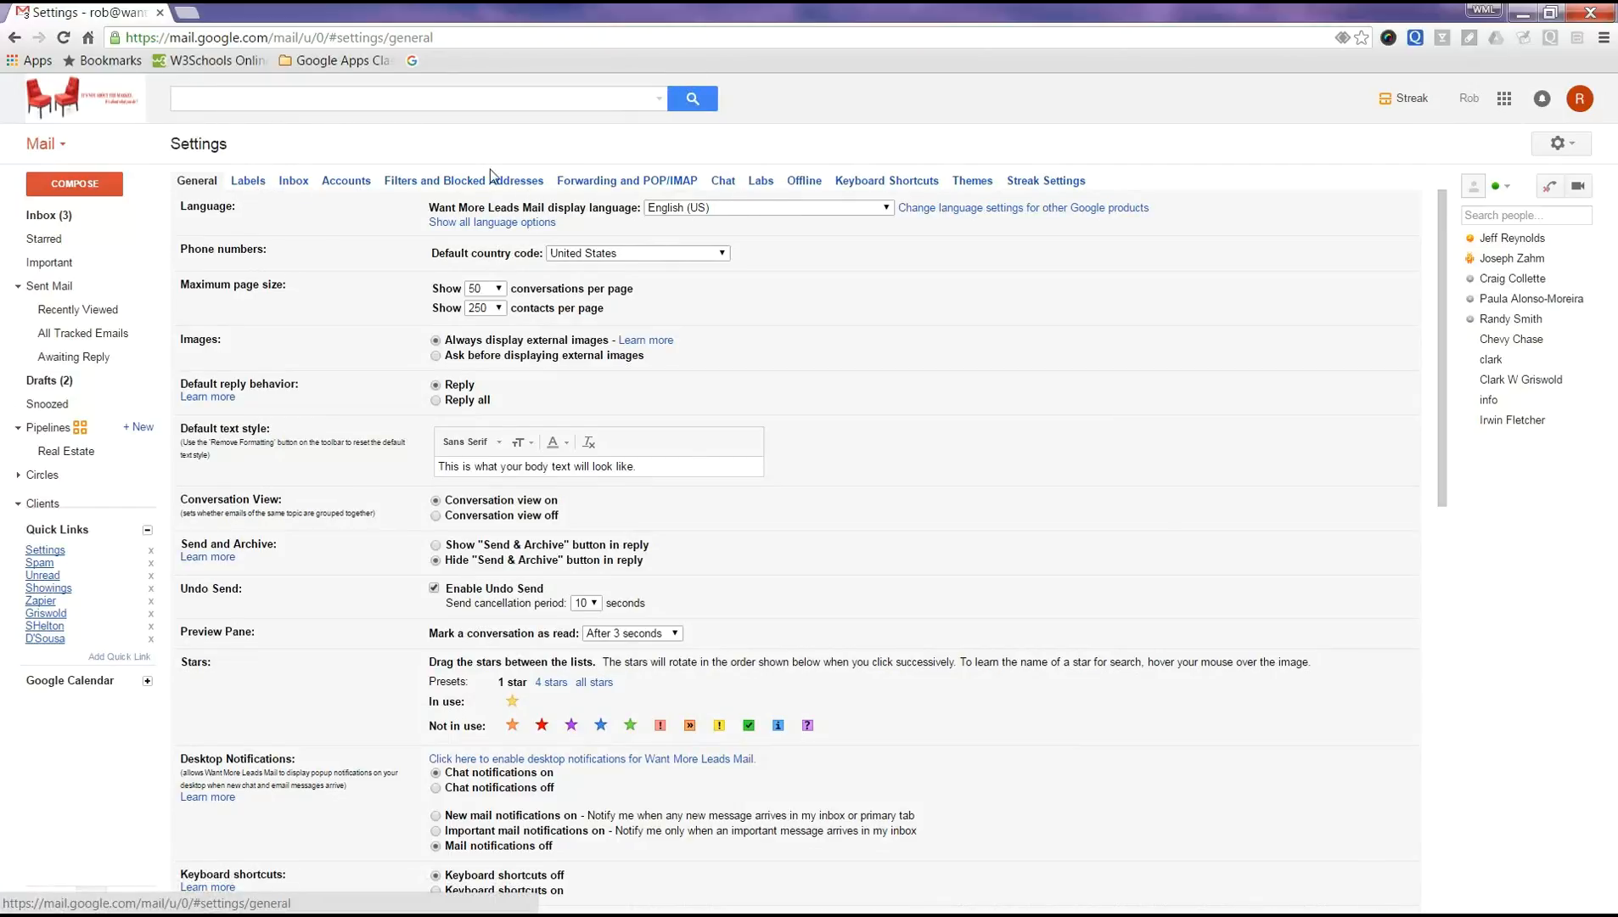
- Open the "Five Zapier Updates for Zapier, Todoist and more!" message from the inbox and start a filter for messages like it
{"action": "mouse_move", "coordinate": [149, 508]}
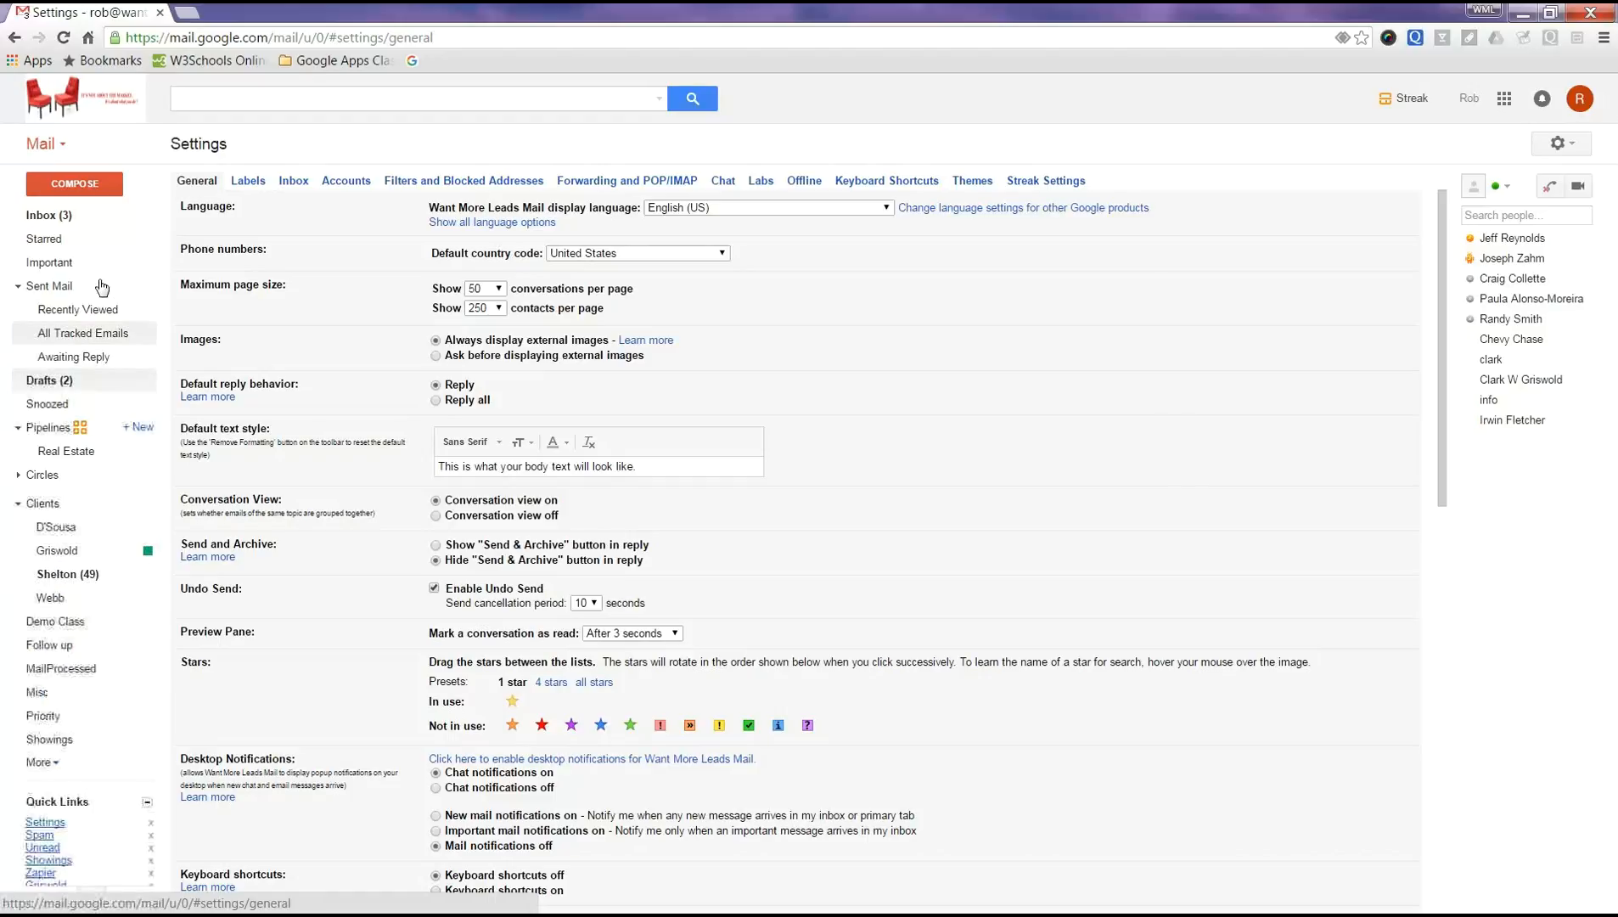
{"action": "left_click", "coordinate": [66, 219]}
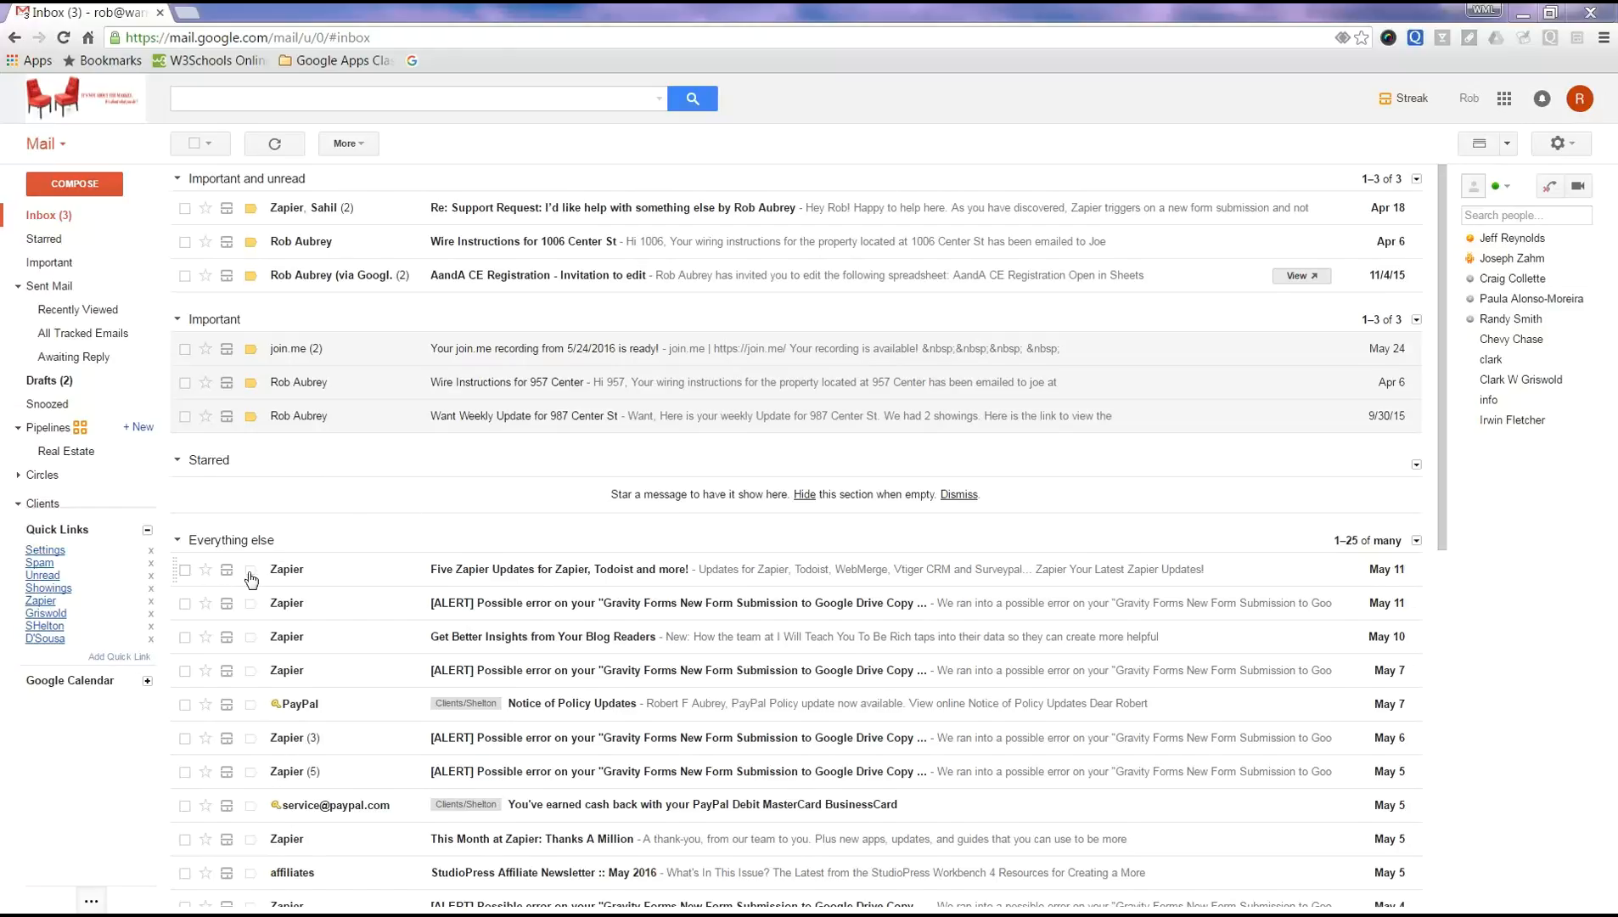
{"action": "left_click", "coordinate": [507, 578]}
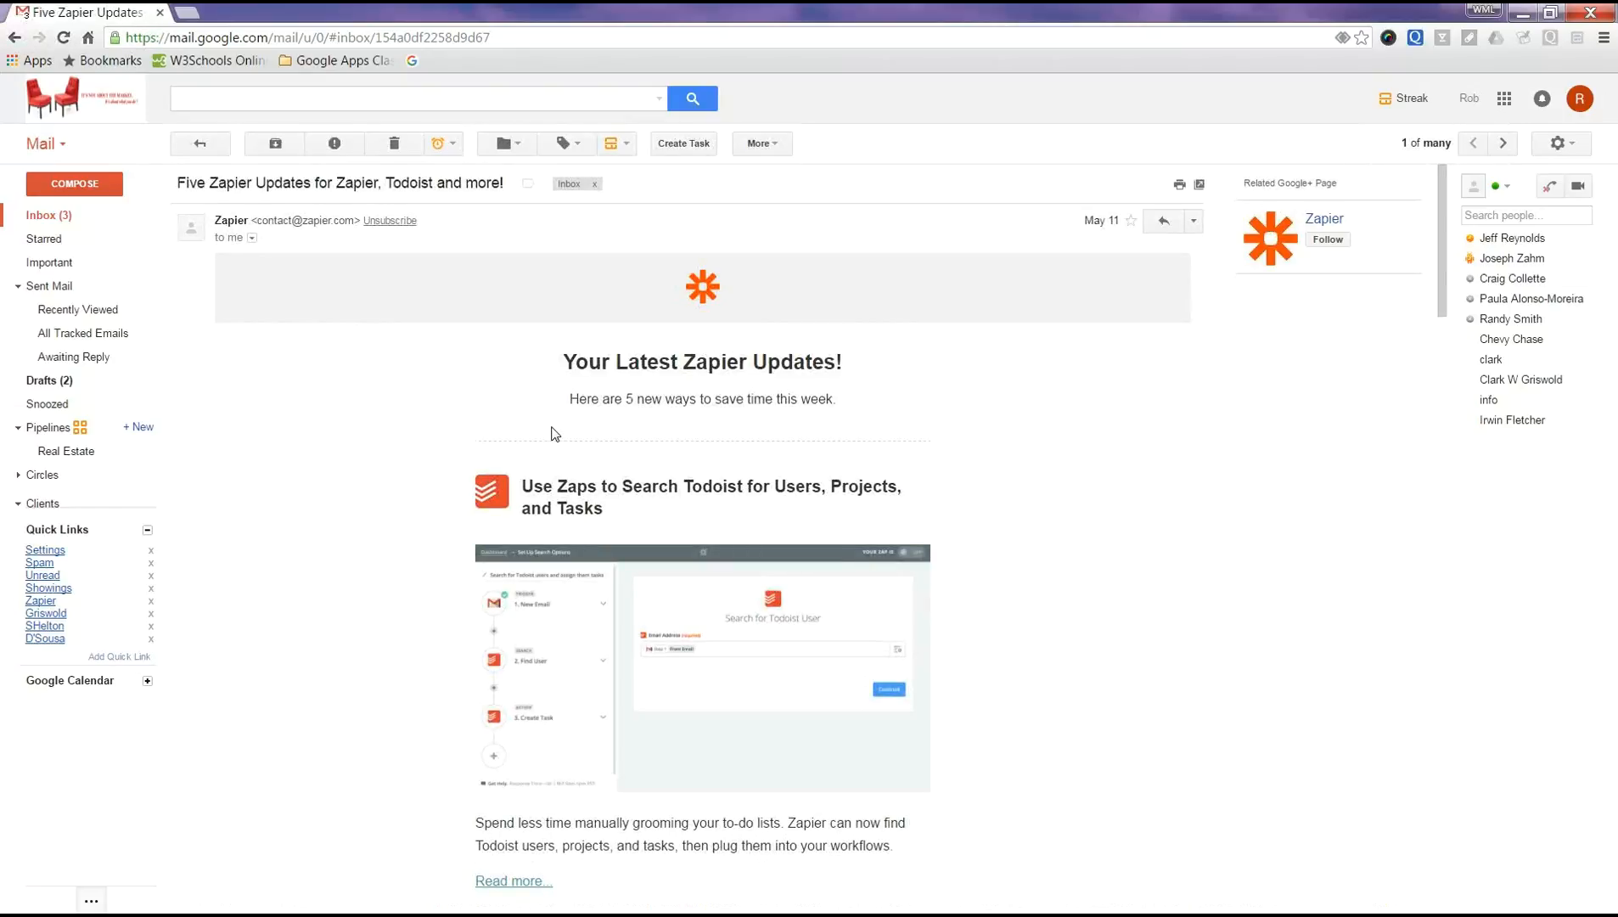
{"action": "left_click", "coordinate": [781, 148]}
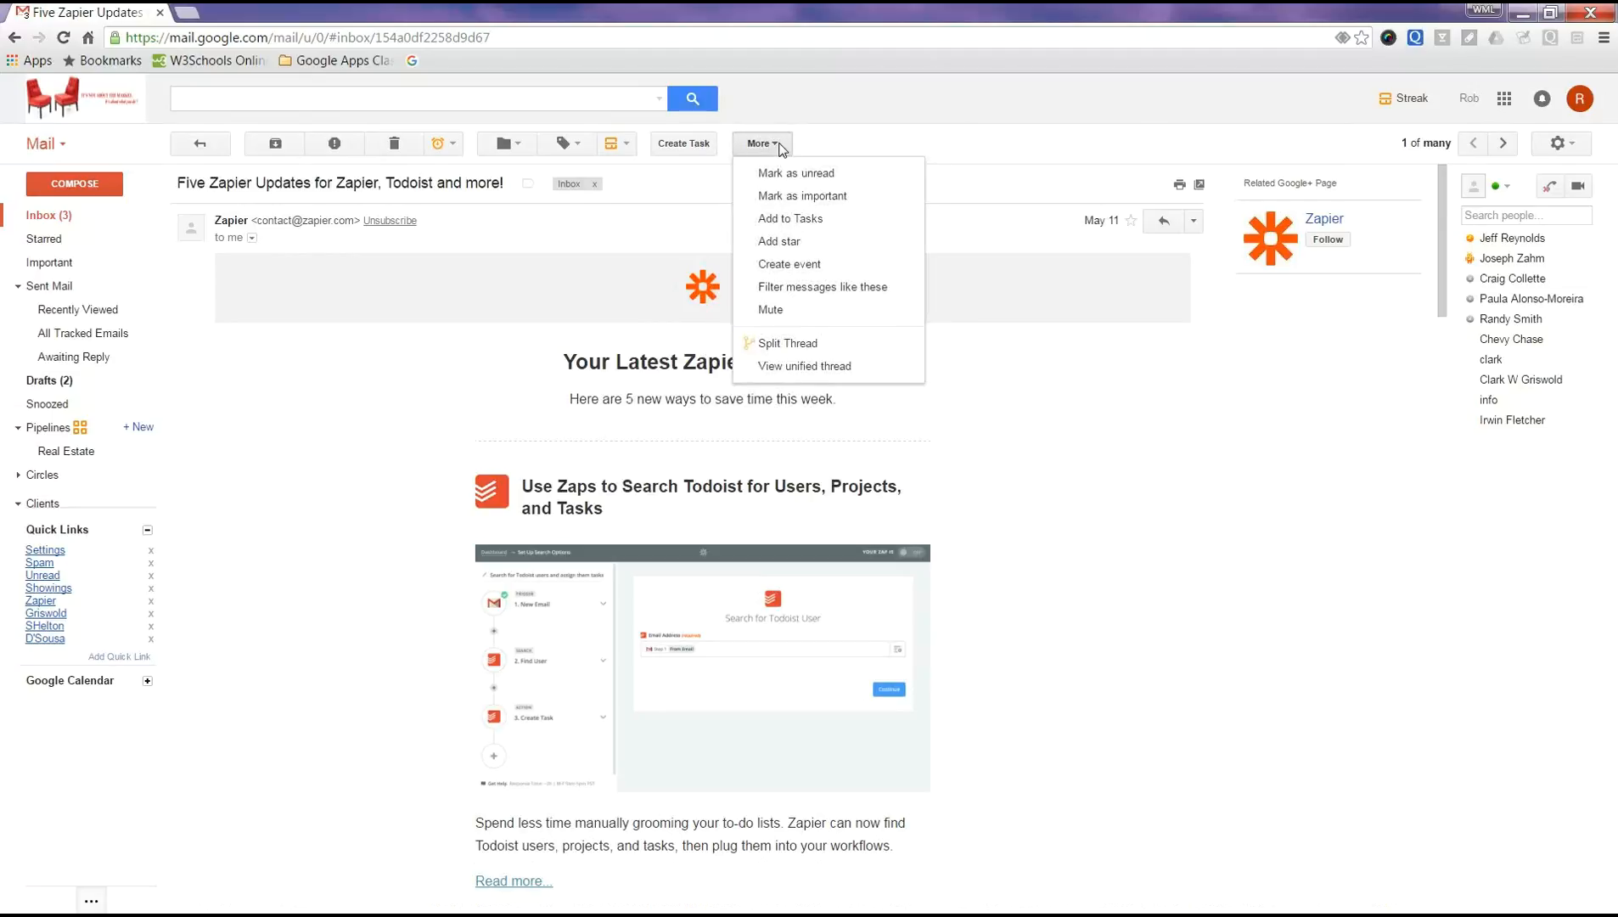
{"action": "left_click", "coordinate": [857, 124]}
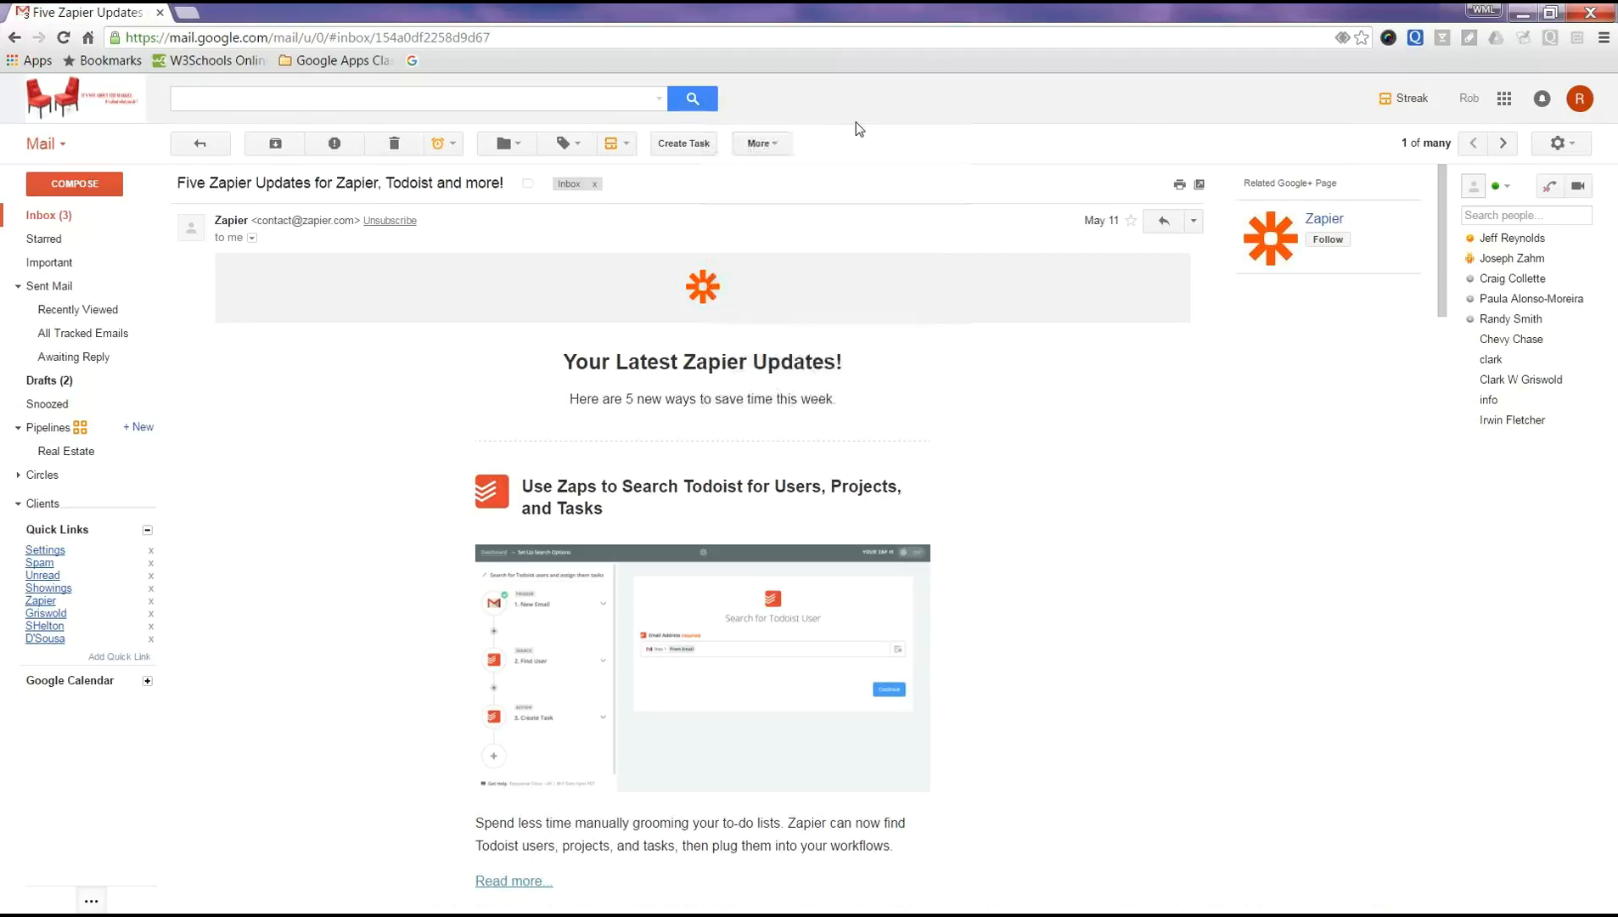
{"action": "left_click", "coordinate": [784, 152]}
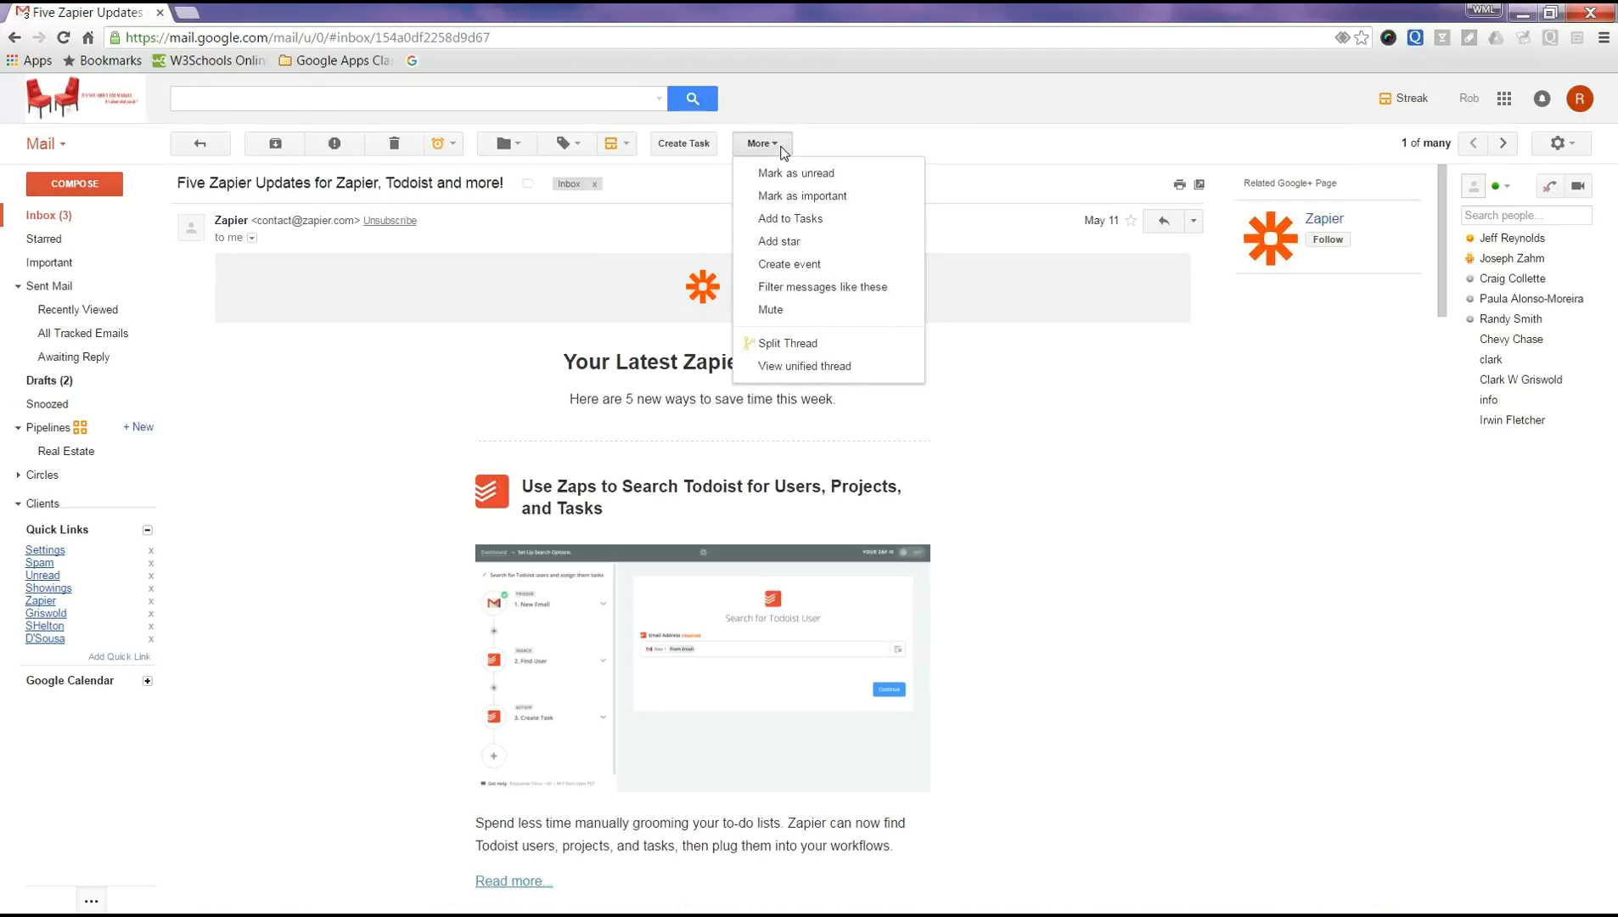
{"action": "left_click", "coordinate": [838, 288]}
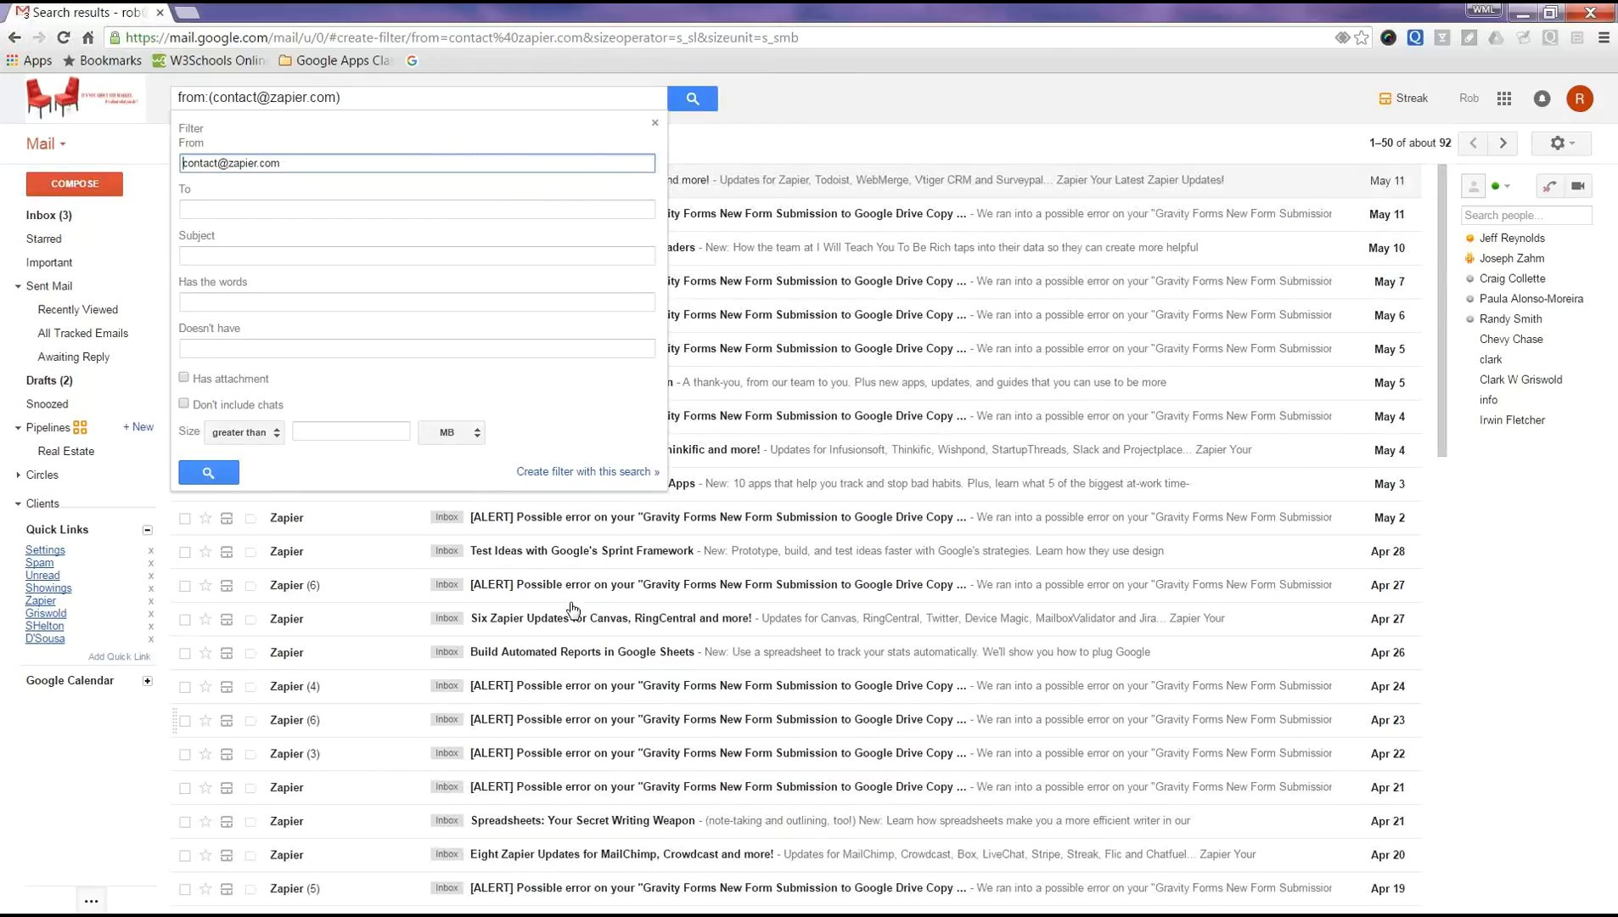
- Go through the filter's To, Subject, Has the words and Doesn't have criteria, leaving them empty
{"action": "left_click", "coordinate": [338, 206]}
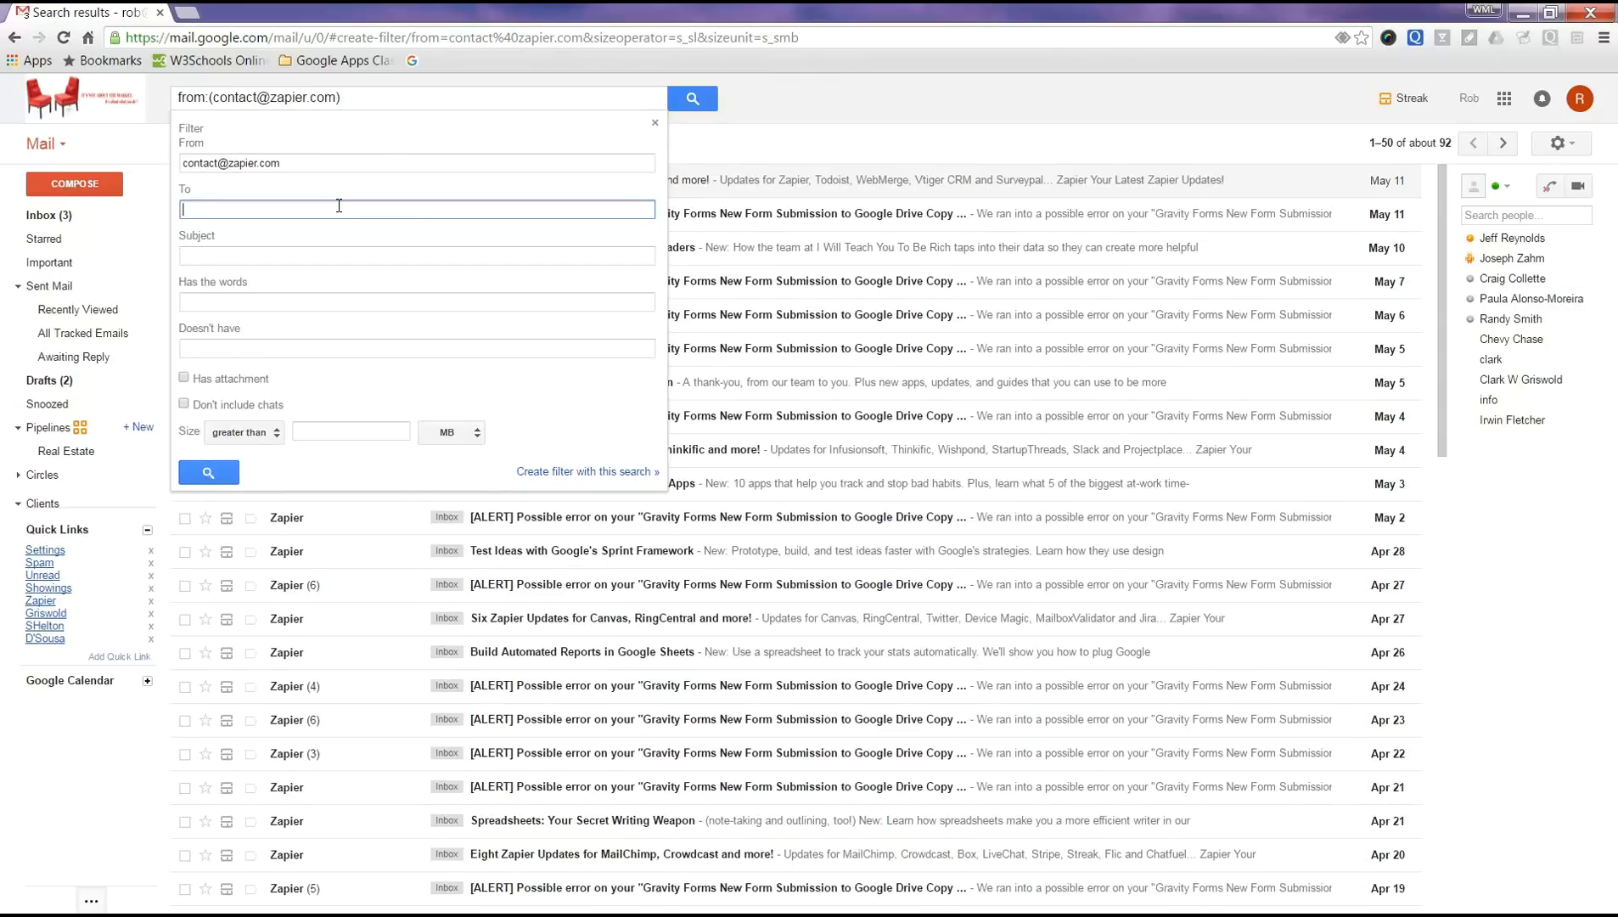
{"action": "left_click", "coordinate": [300, 256]}
{"action": "left_click", "coordinate": [293, 299]}
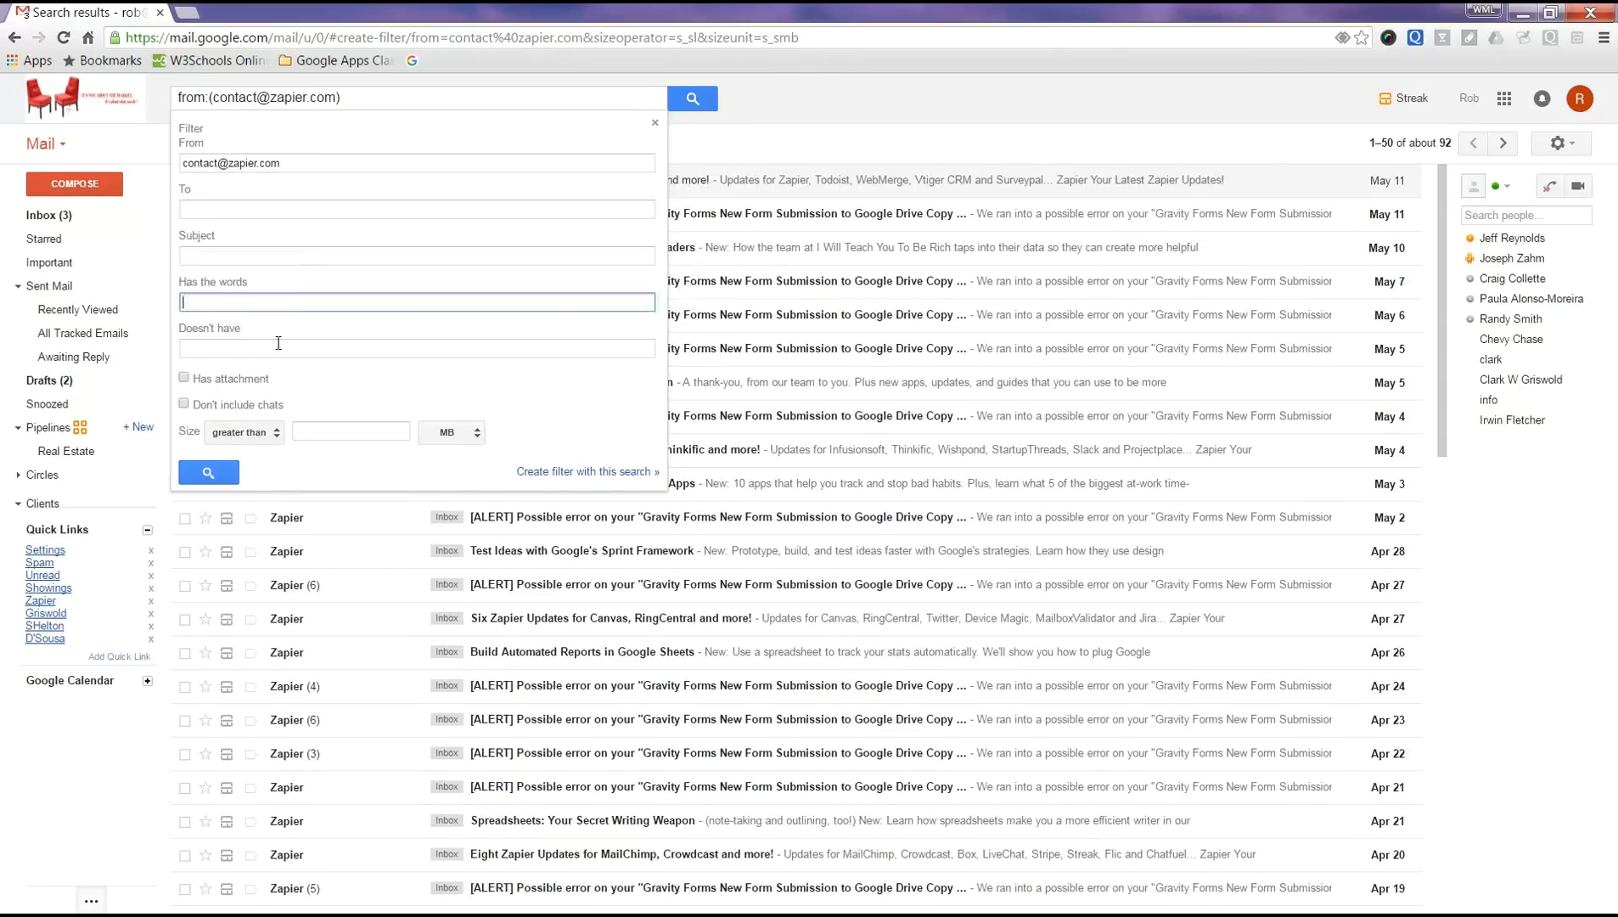
{"action": "left_click", "coordinate": [278, 351]}
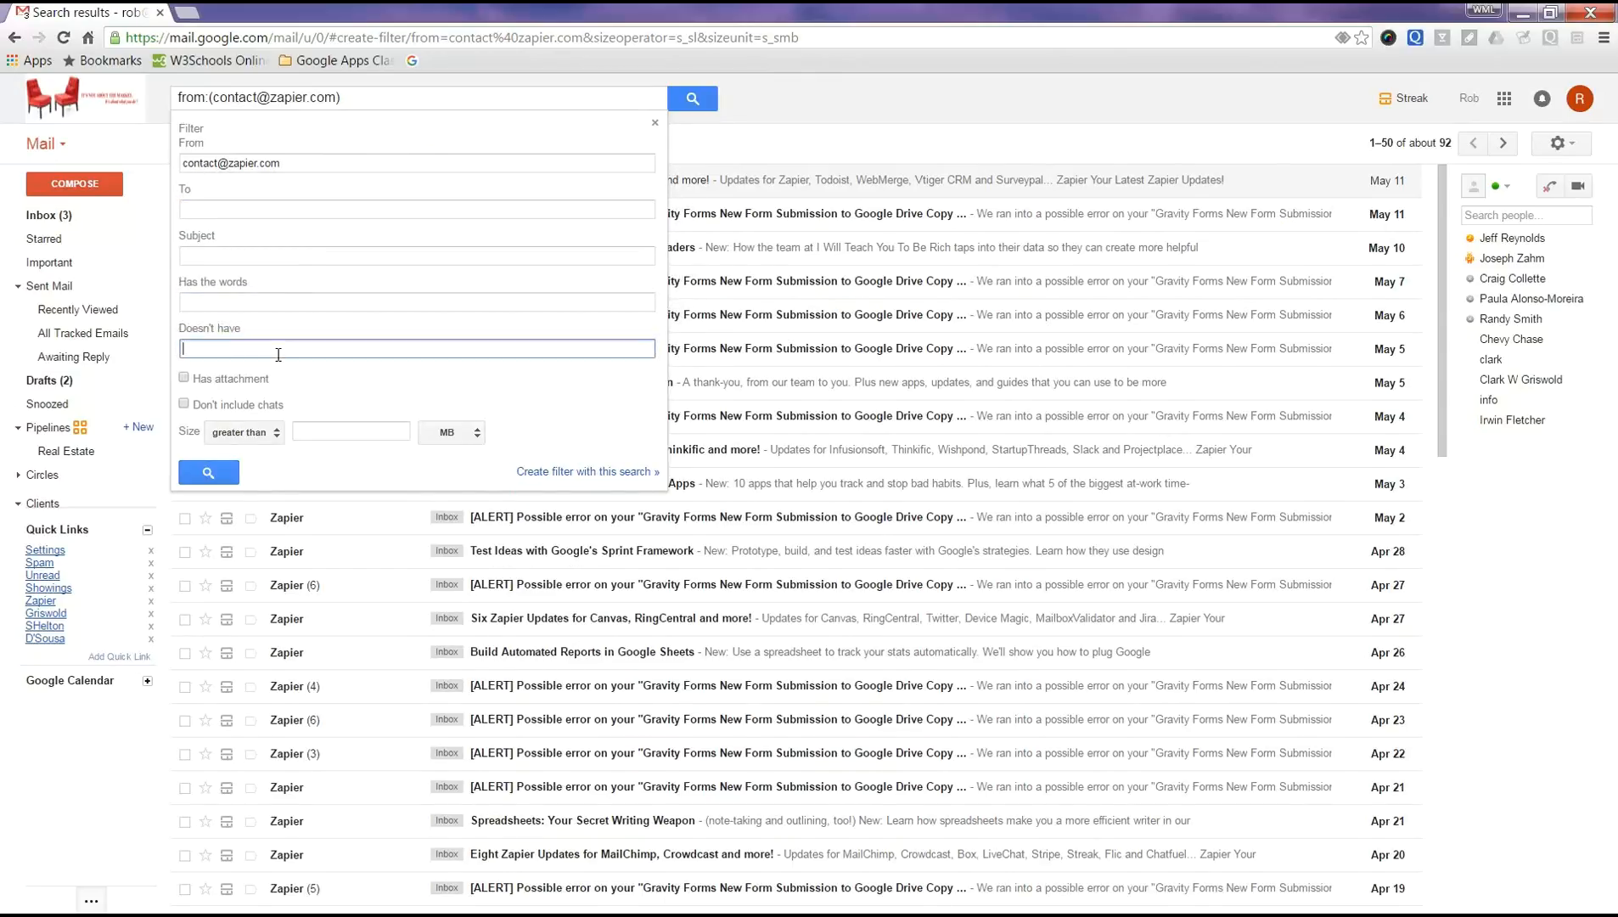
{"action": "left_click", "coordinate": [300, 307]}
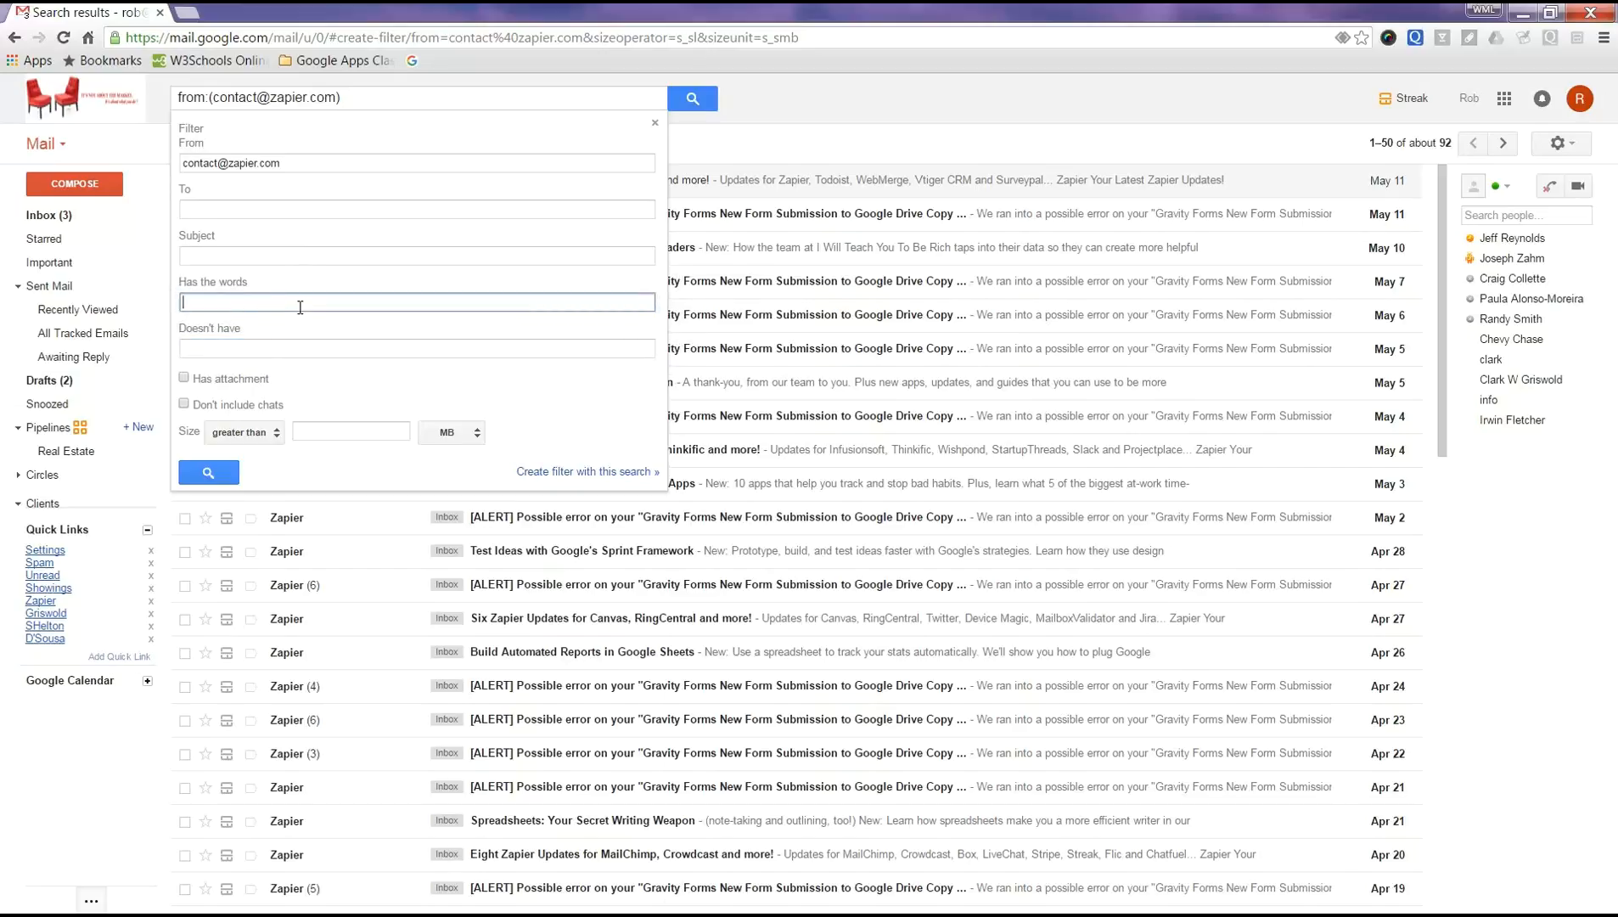
{"action": "left_click", "coordinate": [298, 352]}
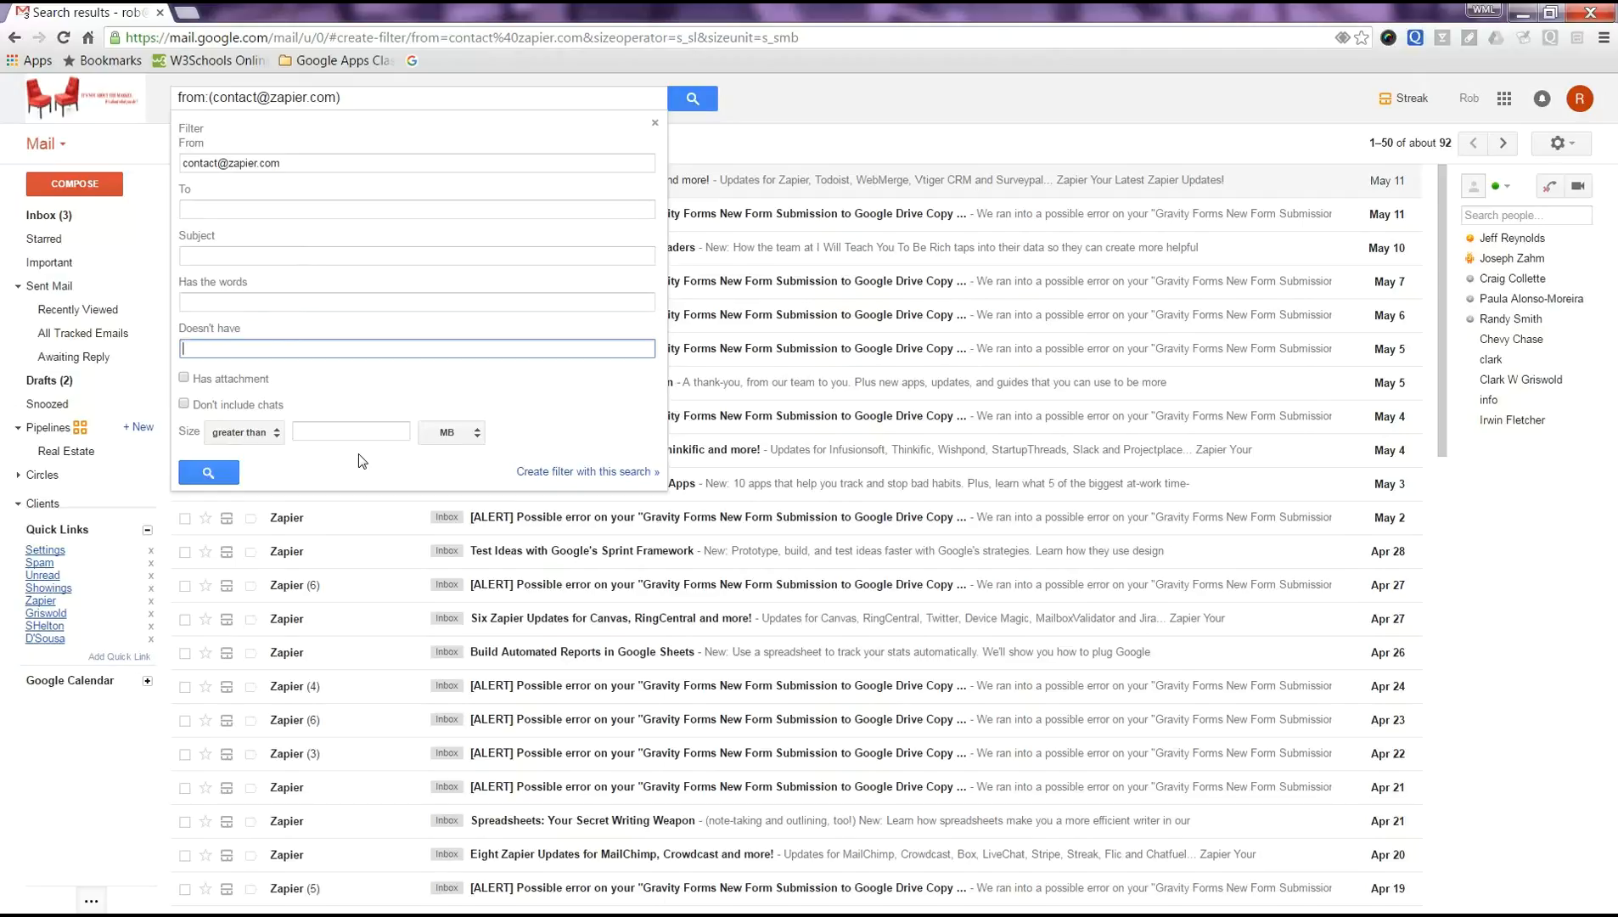
- Continue to the filter's actions and set it to skip the inbox and apply a new label named Zapier
{"action": "left_click", "coordinate": [571, 475]}
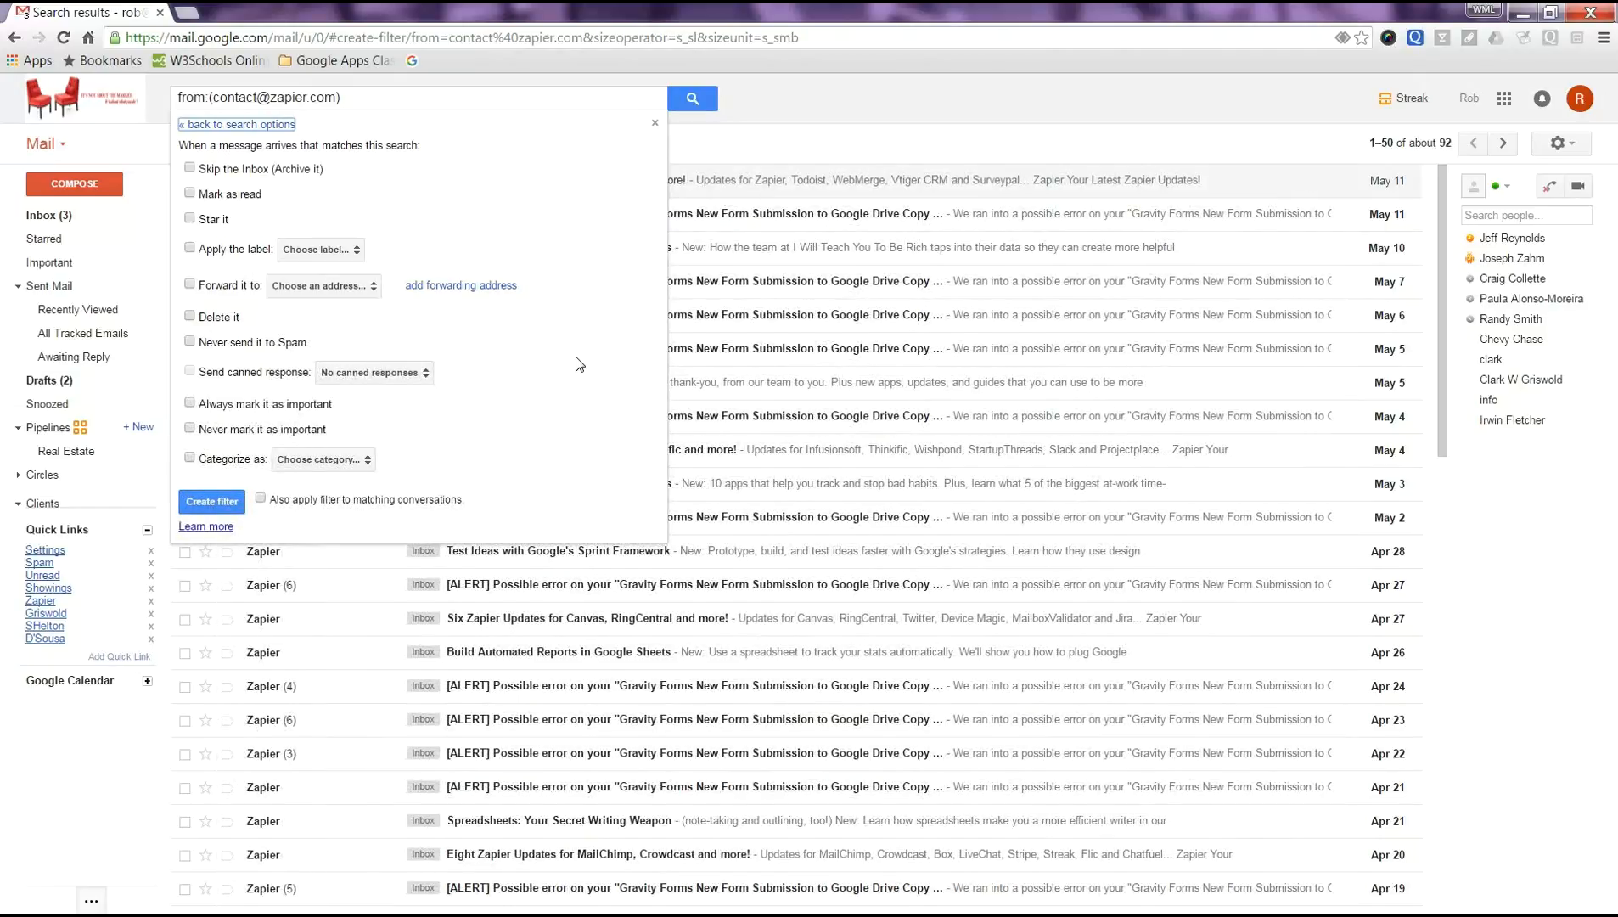
{"action": "left_click", "coordinate": [257, 170]}
{"action": "left_click", "coordinate": [353, 252]}
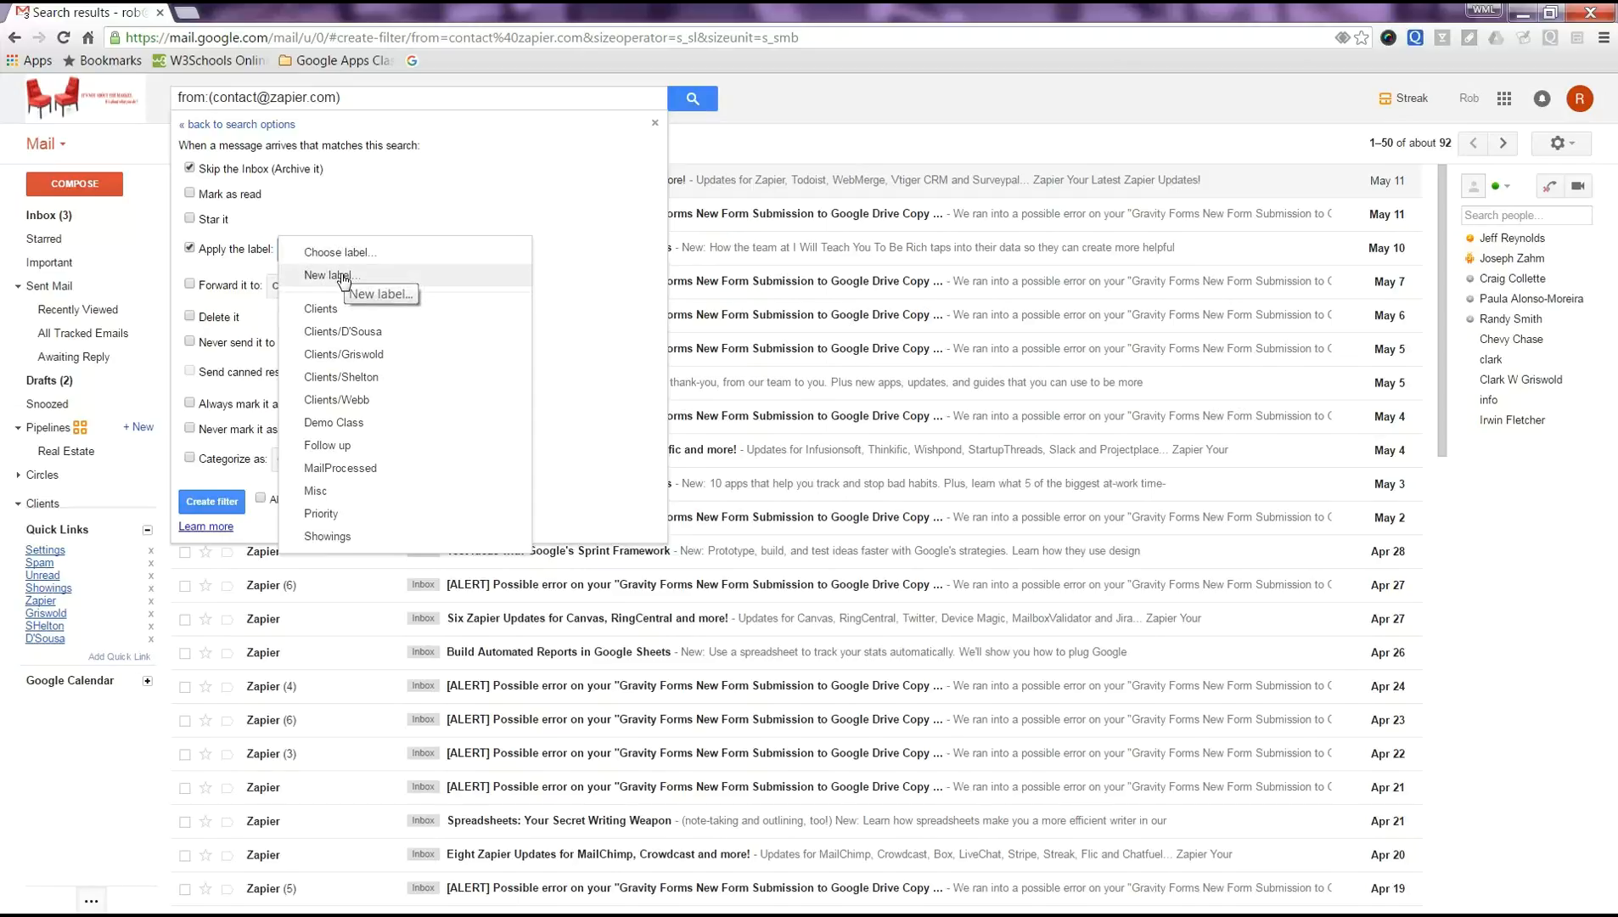
{"action": "left_click", "coordinate": [328, 275]}
{"action": "type", "text": "Zapier"}
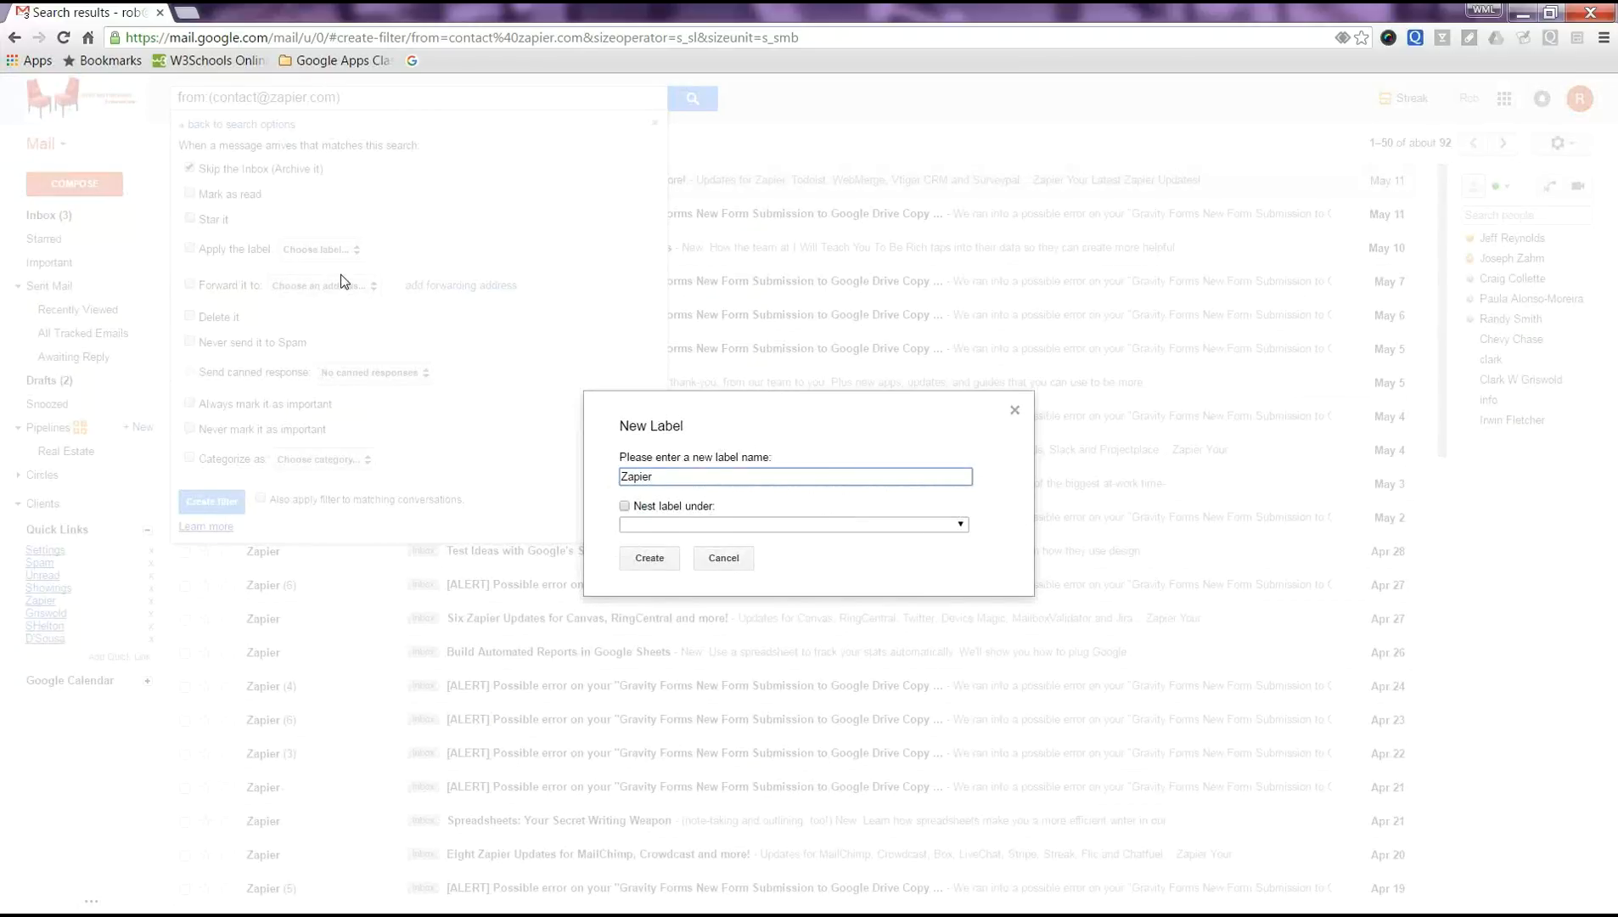
{"action": "left_click", "coordinate": [649, 559]}
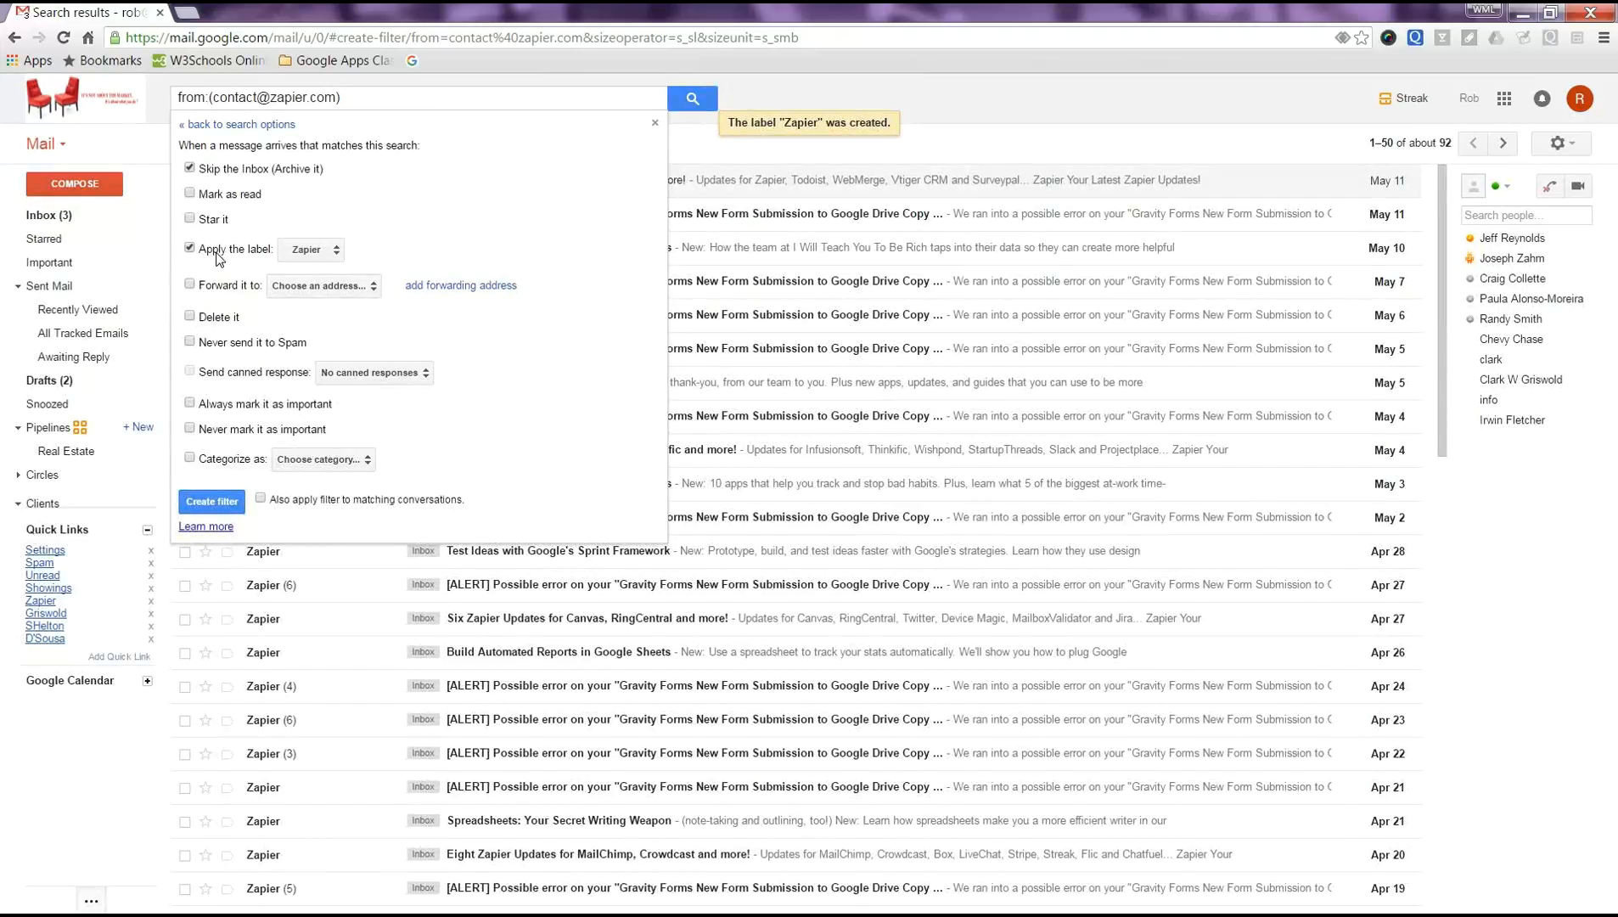
- Add never send to Spam and mark as read, then create the filter, also applying it to matching conversations
{"action": "left_click", "coordinate": [189, 342]}
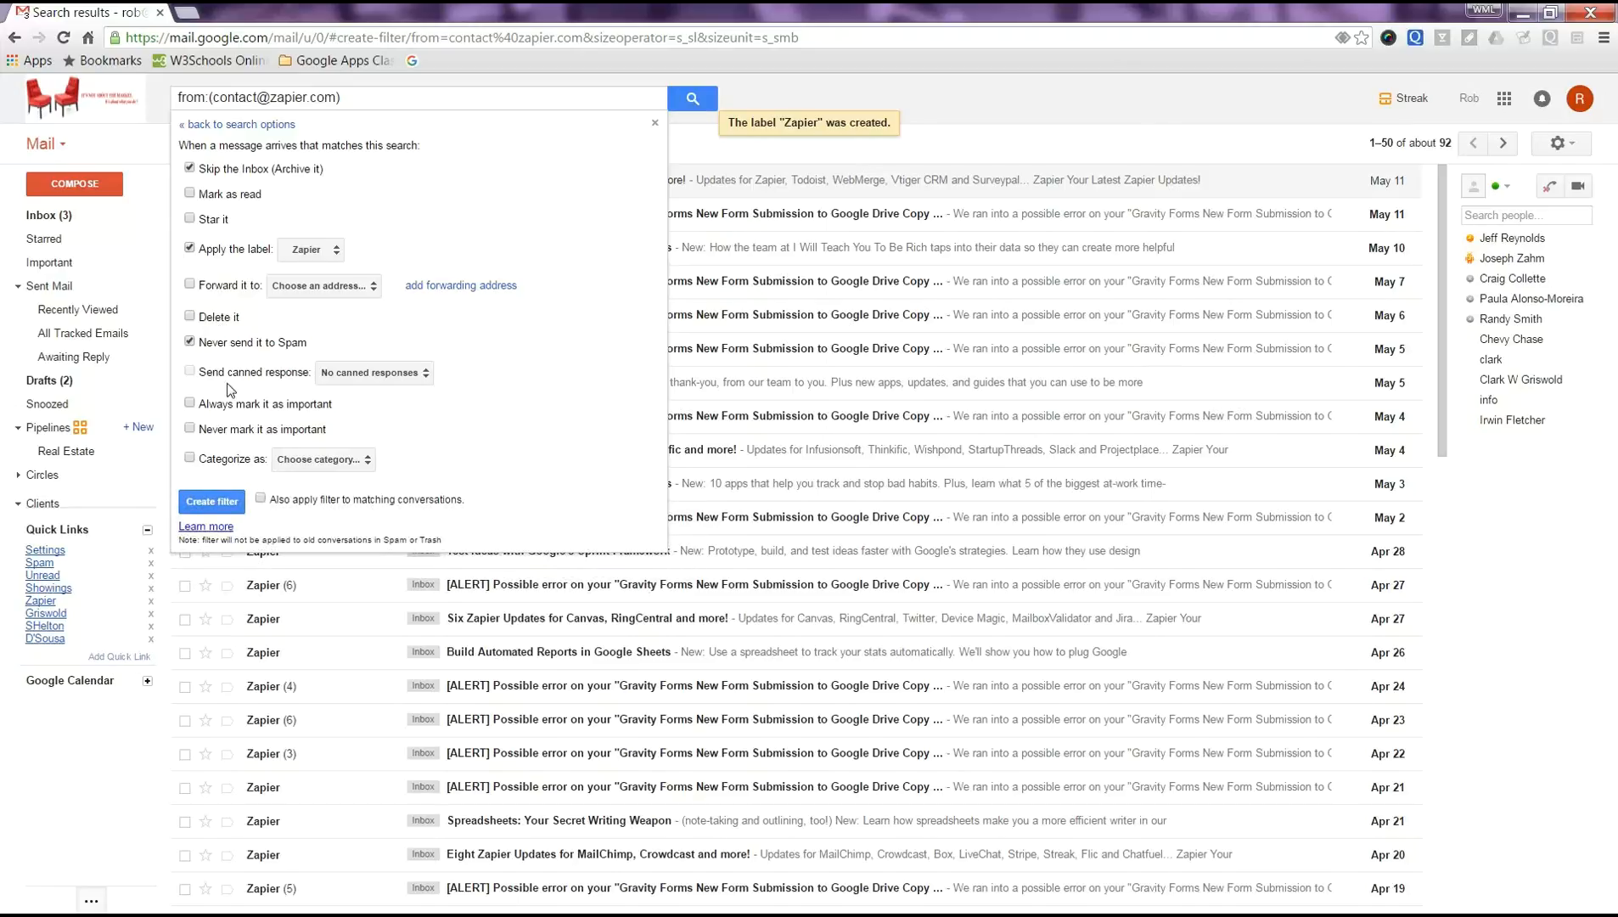
{"action": "left_click", "coordinate": [364, 466]}
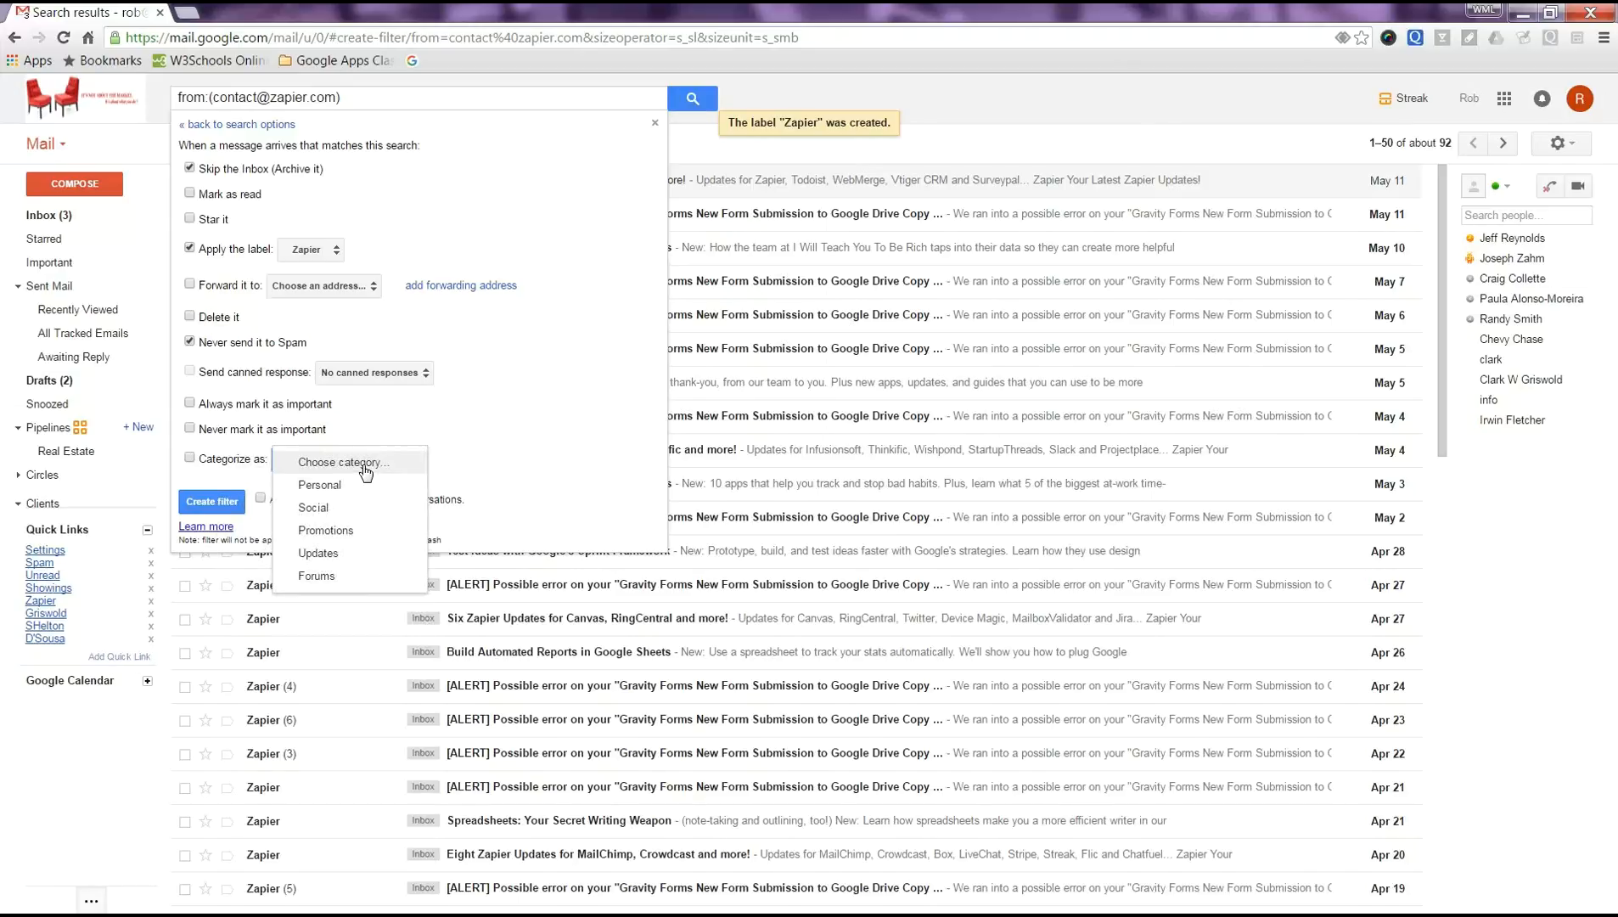
{"action": "left_click", "coordinate": [484, 454]}
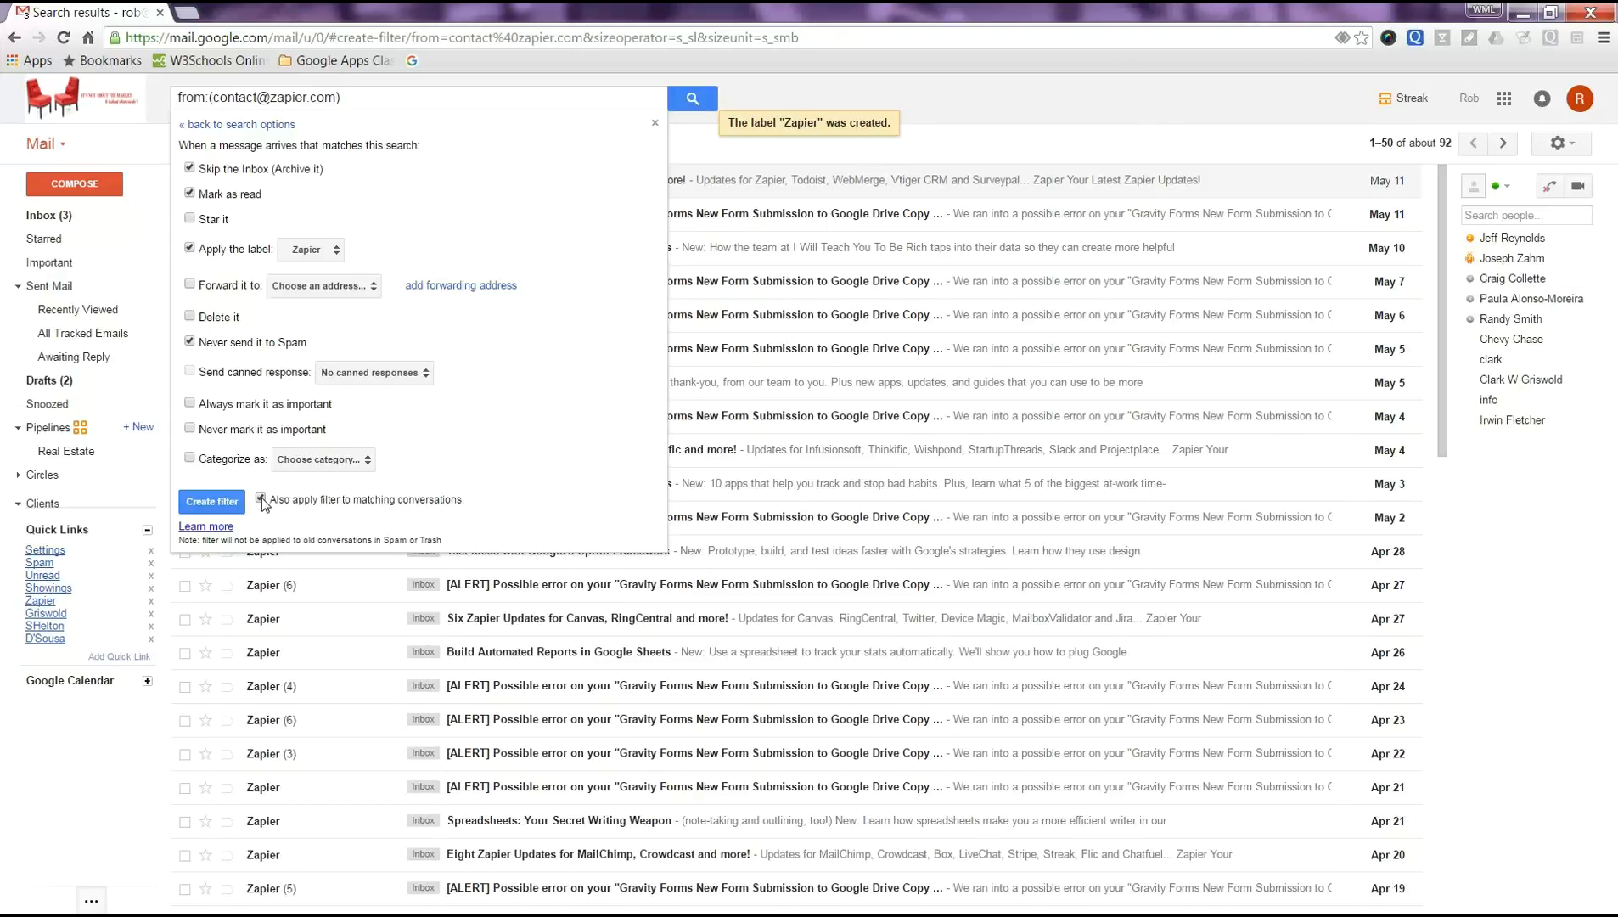
{"action": "left_click", "coordinate": [211, 501]}
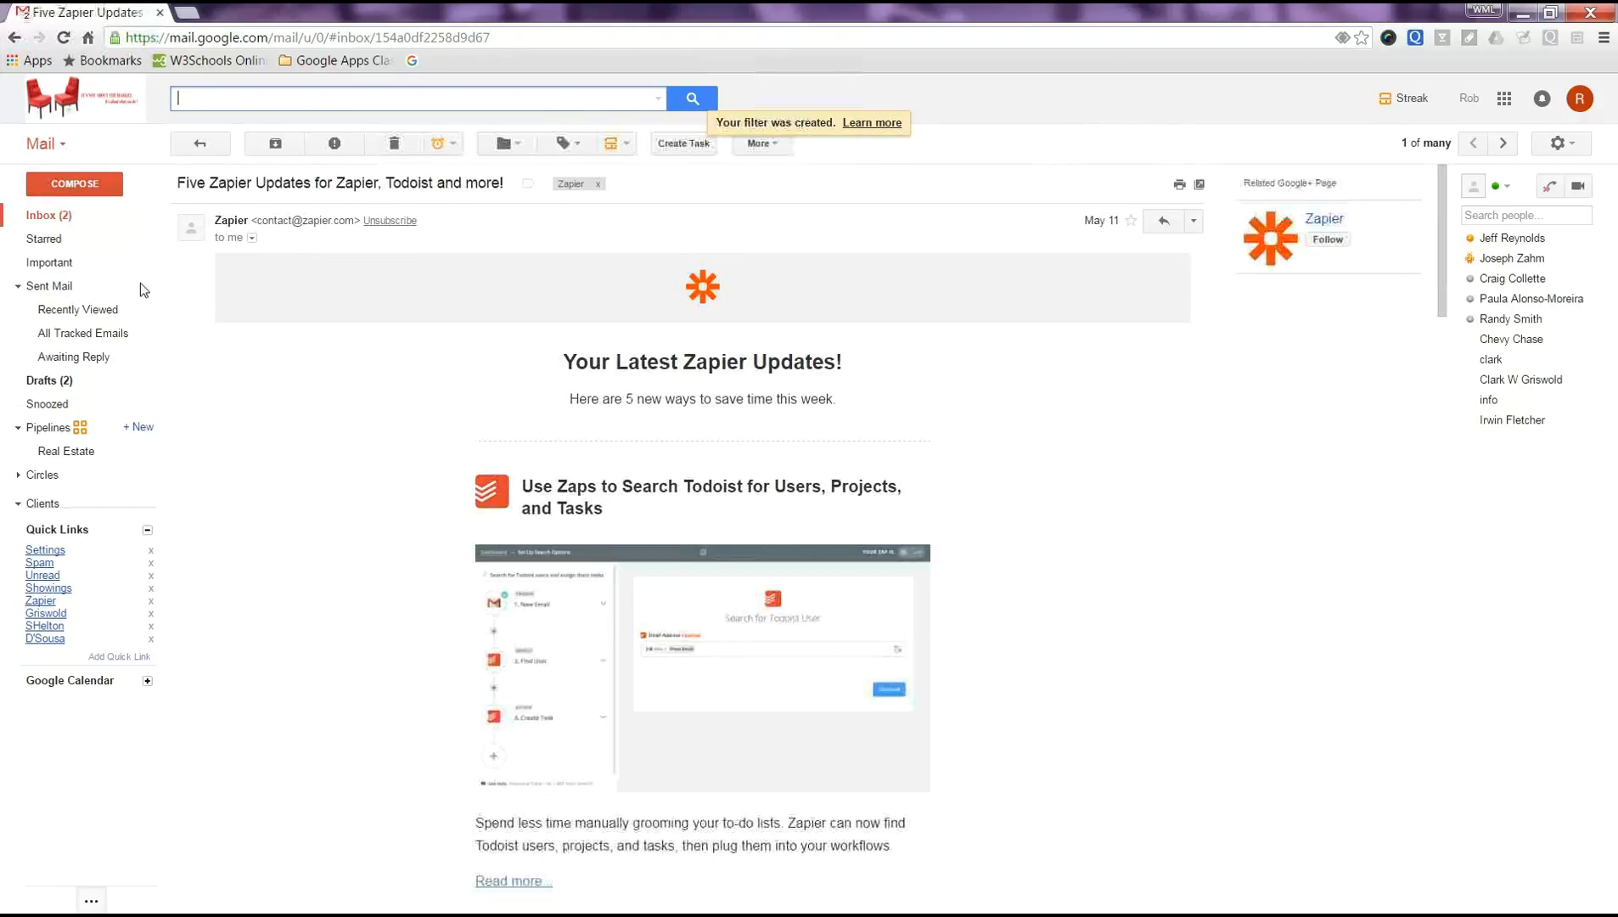
- Check the inbox and review the messages filed under the new Zapier label
{"action": "left_click", "coordinate": [66, 217]}
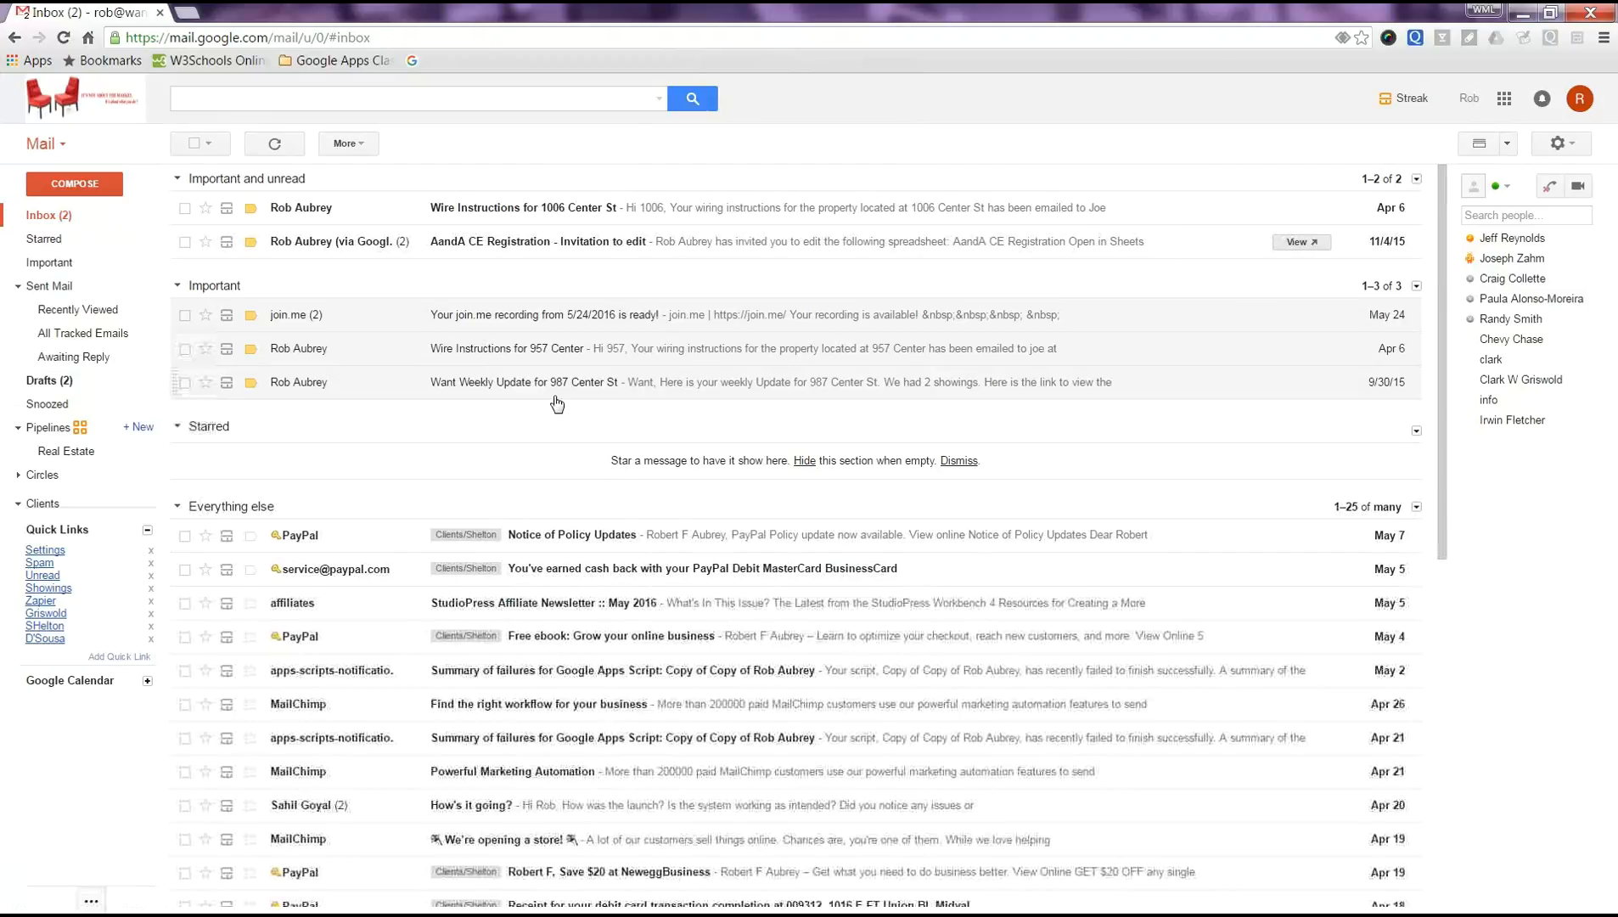
{"action": "mouse_move", "coordinate": [108, 376]}
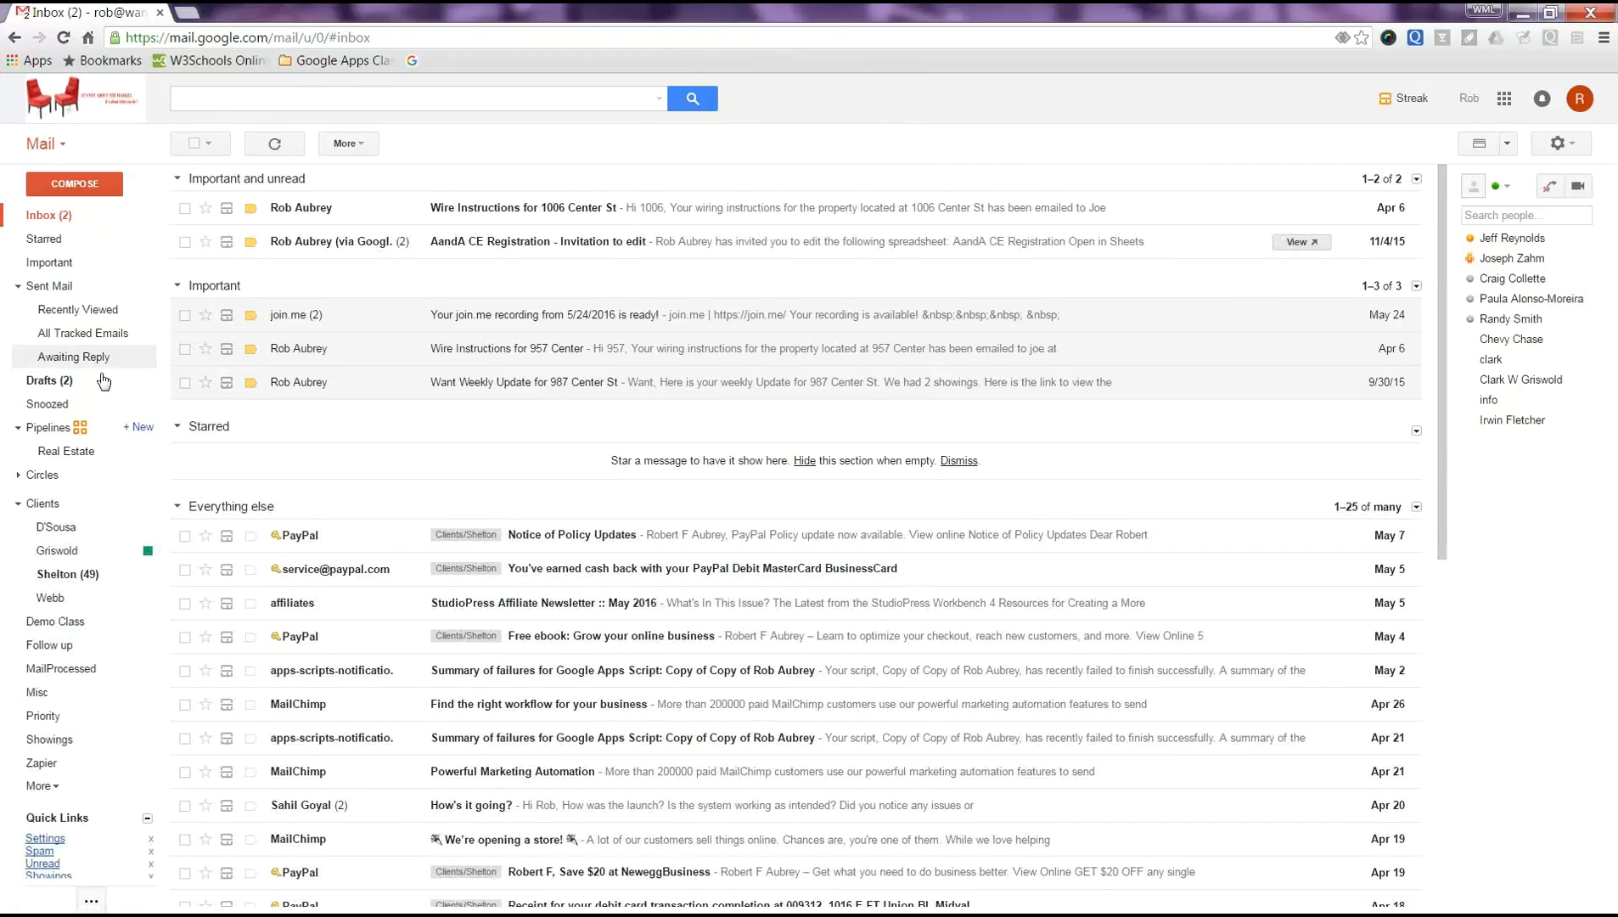
{"action": "left_click", "coordinate": [43, 763]}
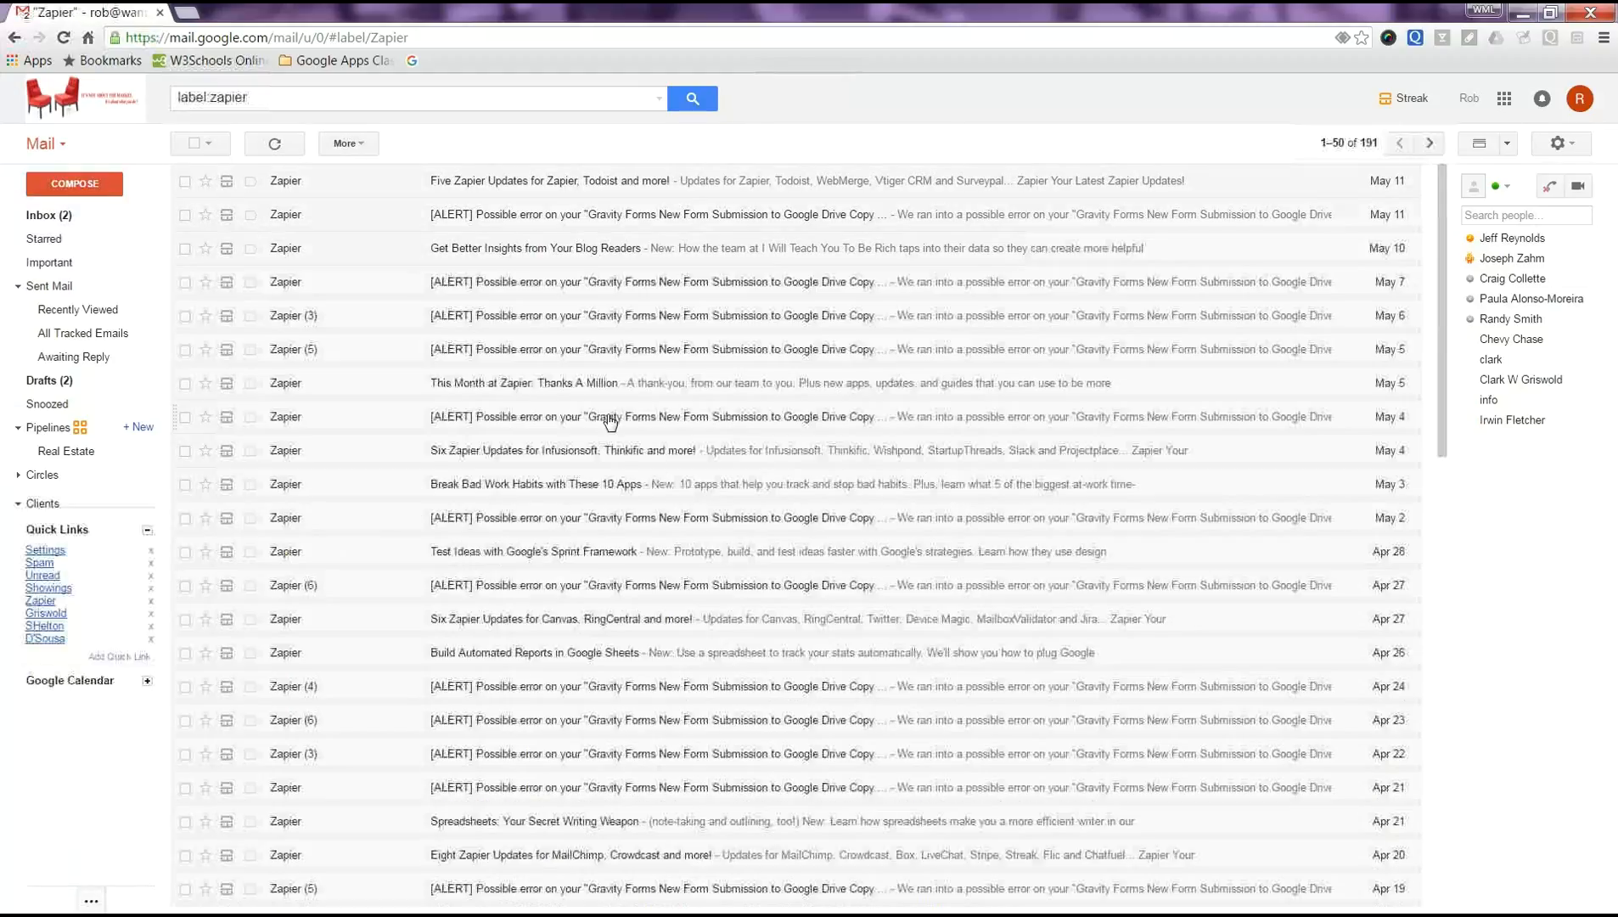
{"action": "scroll", "coordinate": [560, 408], "scroll_direction": "down", "scroll_amount": 5}
- Mark the "How's it going?" conversation in the inbox as important and reload the inbox to regroup it
{"action": "left_click", "coordinate": [47, 215]}
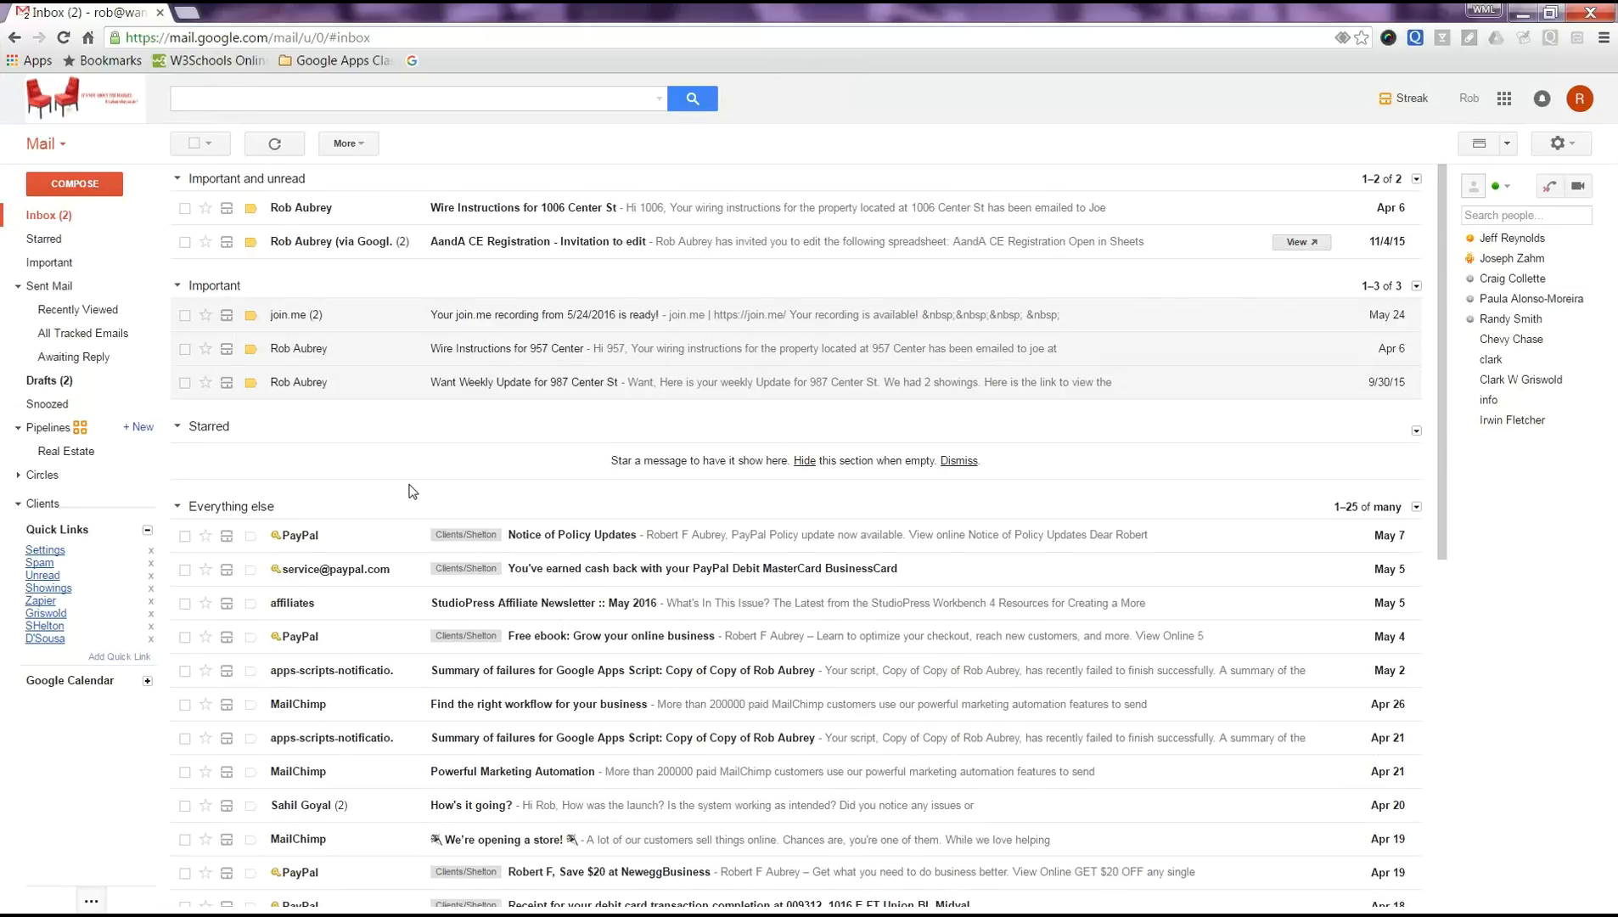
{"action": "left_click", "coordinate": [250, 806]}
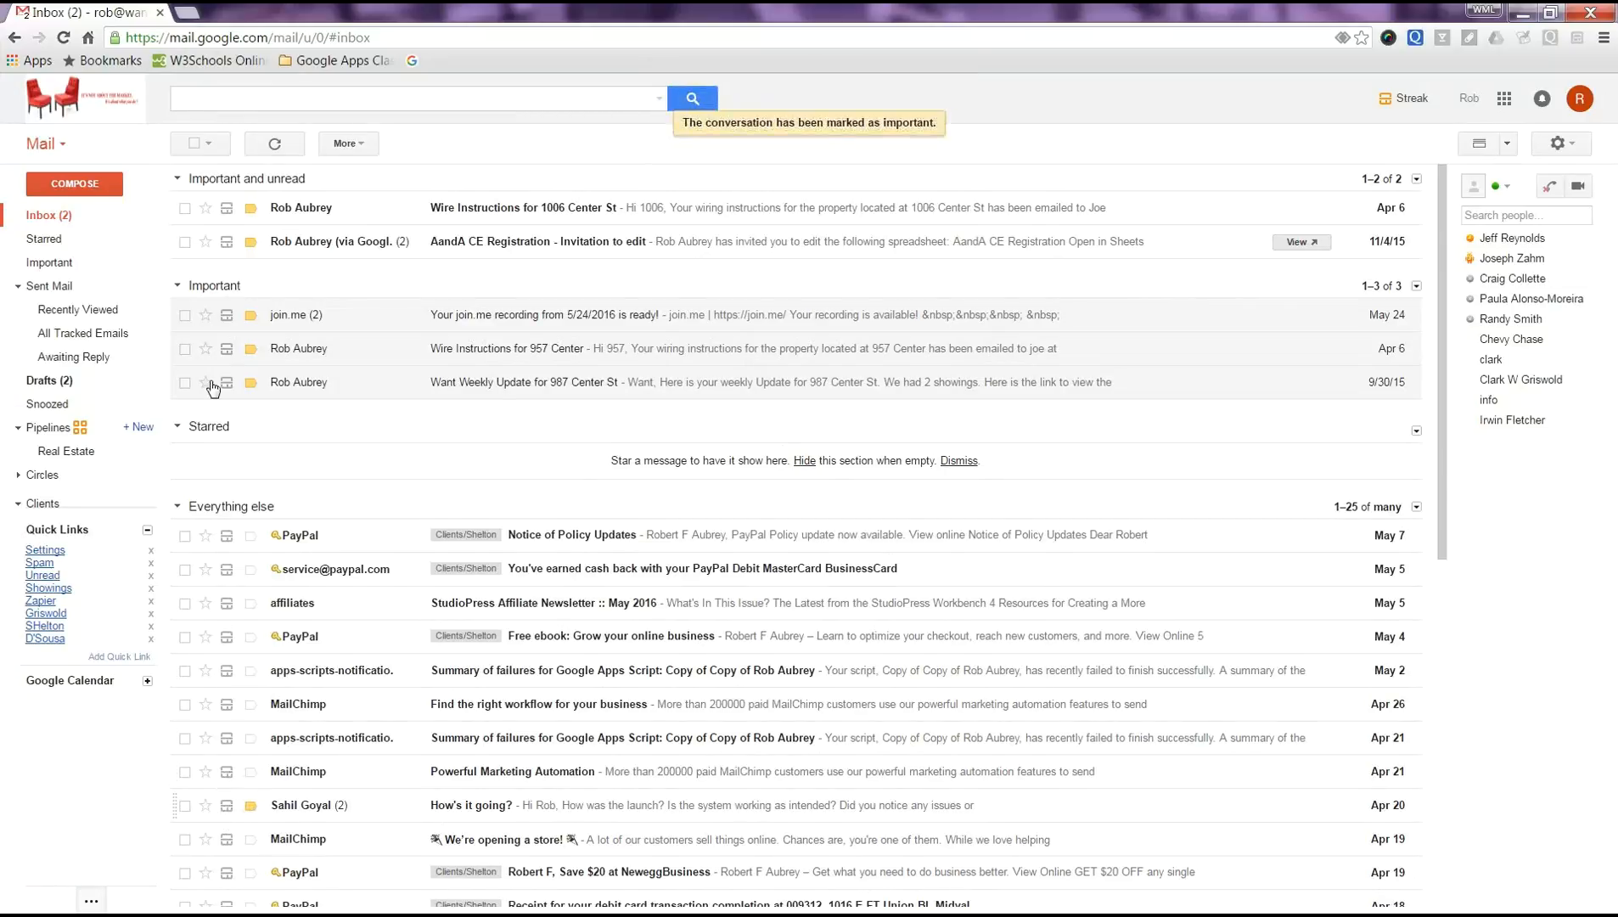
{"action": "left_click", "coordinate": [53, 215]}
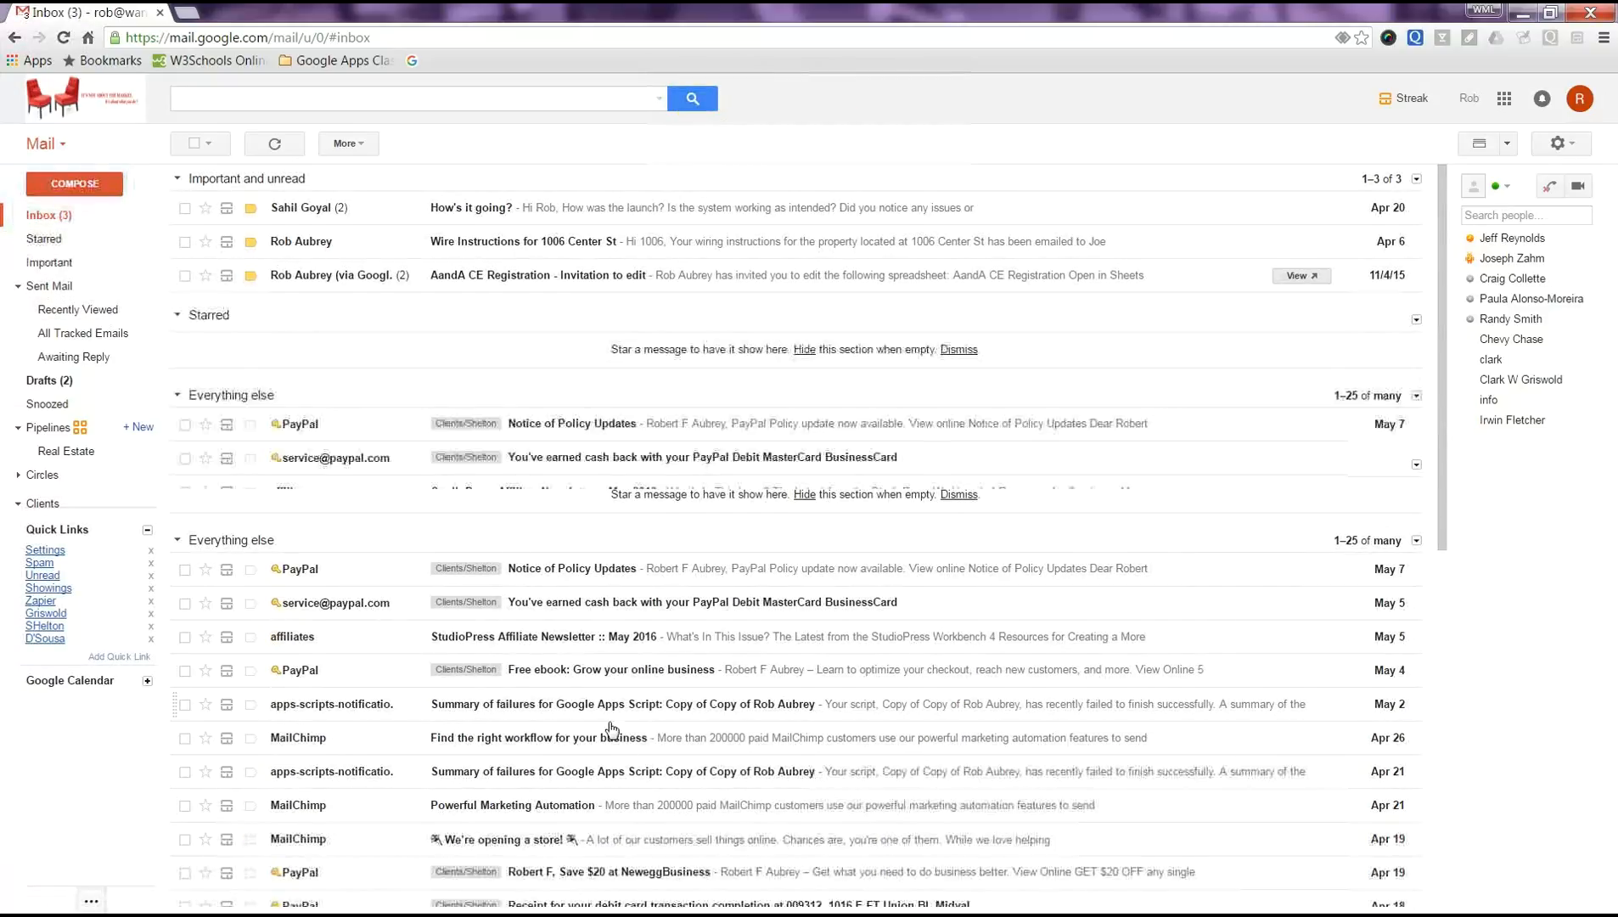
{"action": "scroll", "coordinate": [509, 725], "scroll_direction": "down", "scroll_amount": 3}
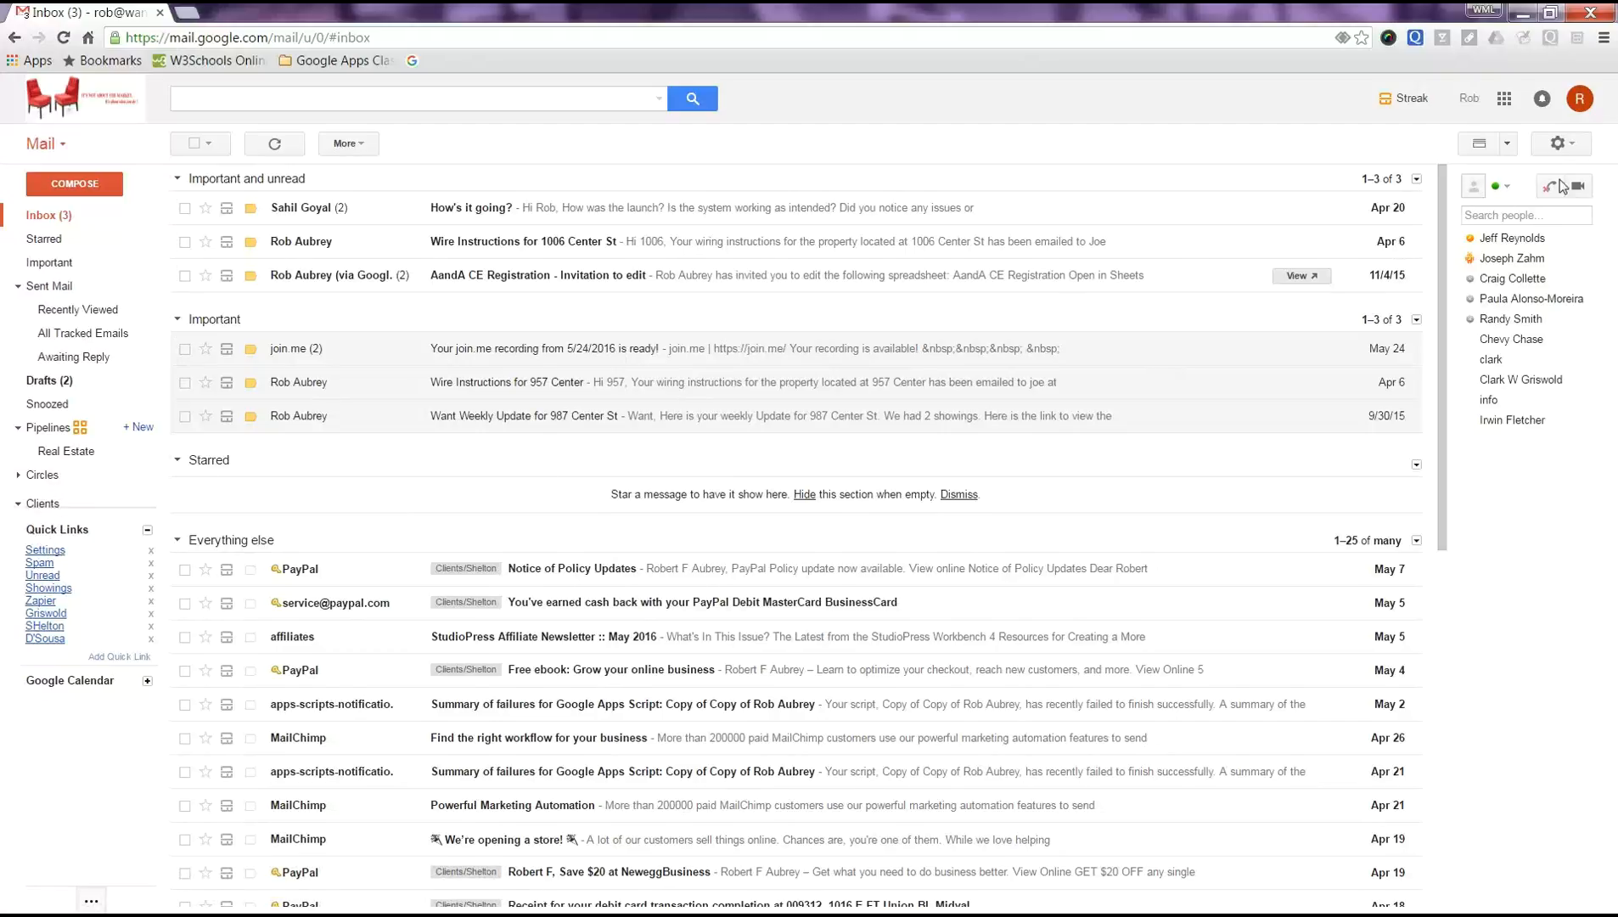
- Review the Inbox and Labs settings, including the lab search, and return to the inbox
{"action": "left_click", "coordinate": [1560, 143]}
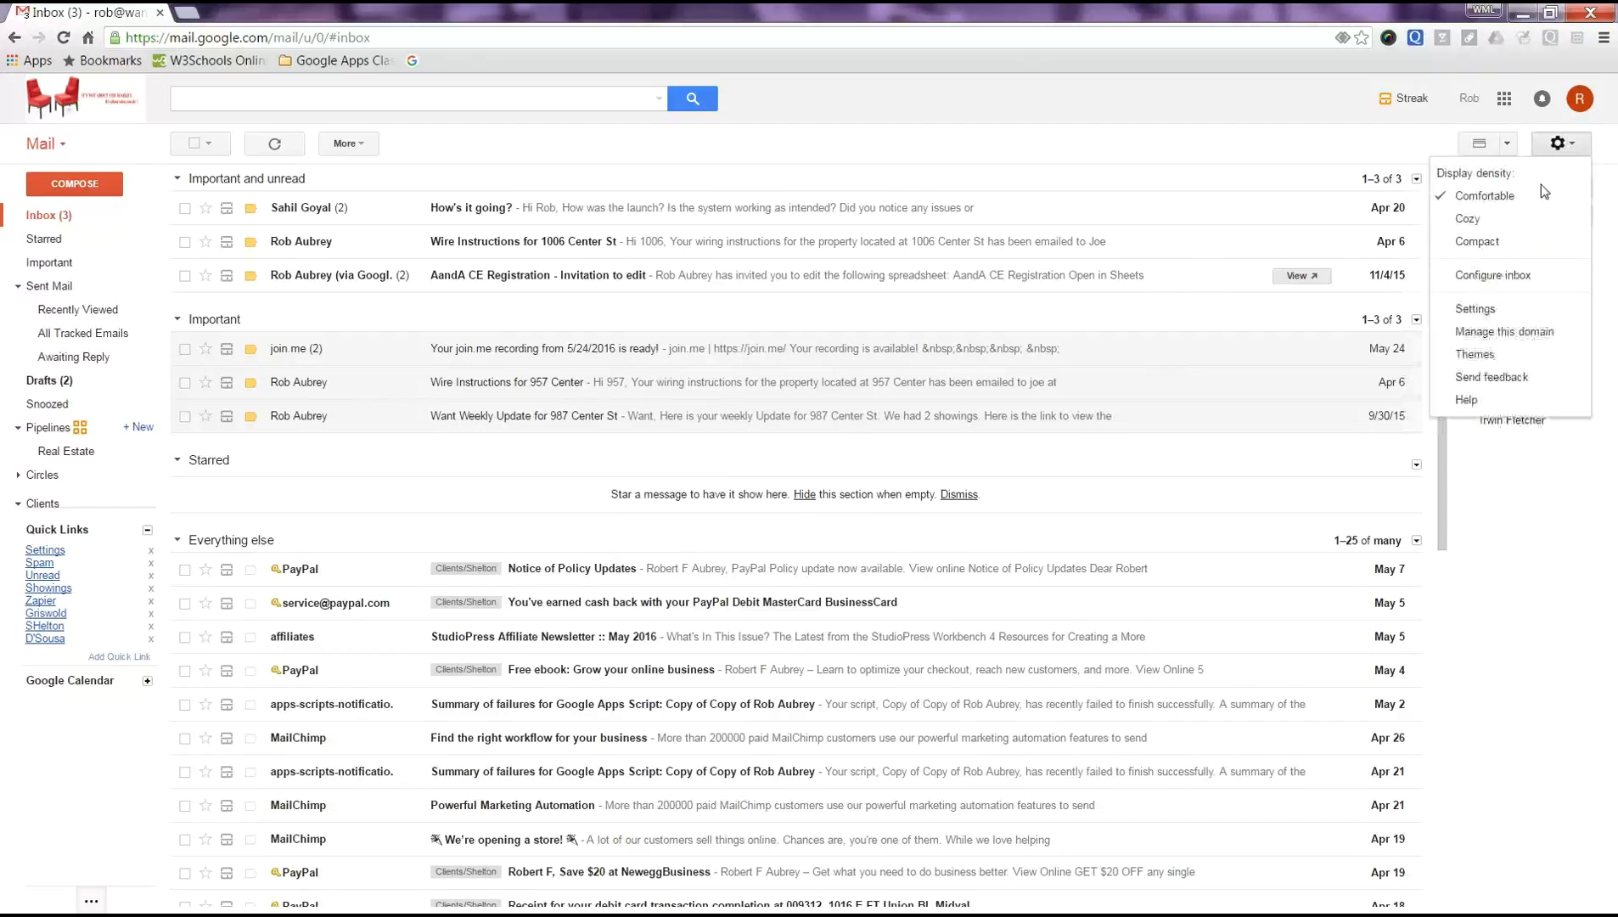
{"action": "left_click", "coordinate": [1475, 310]}
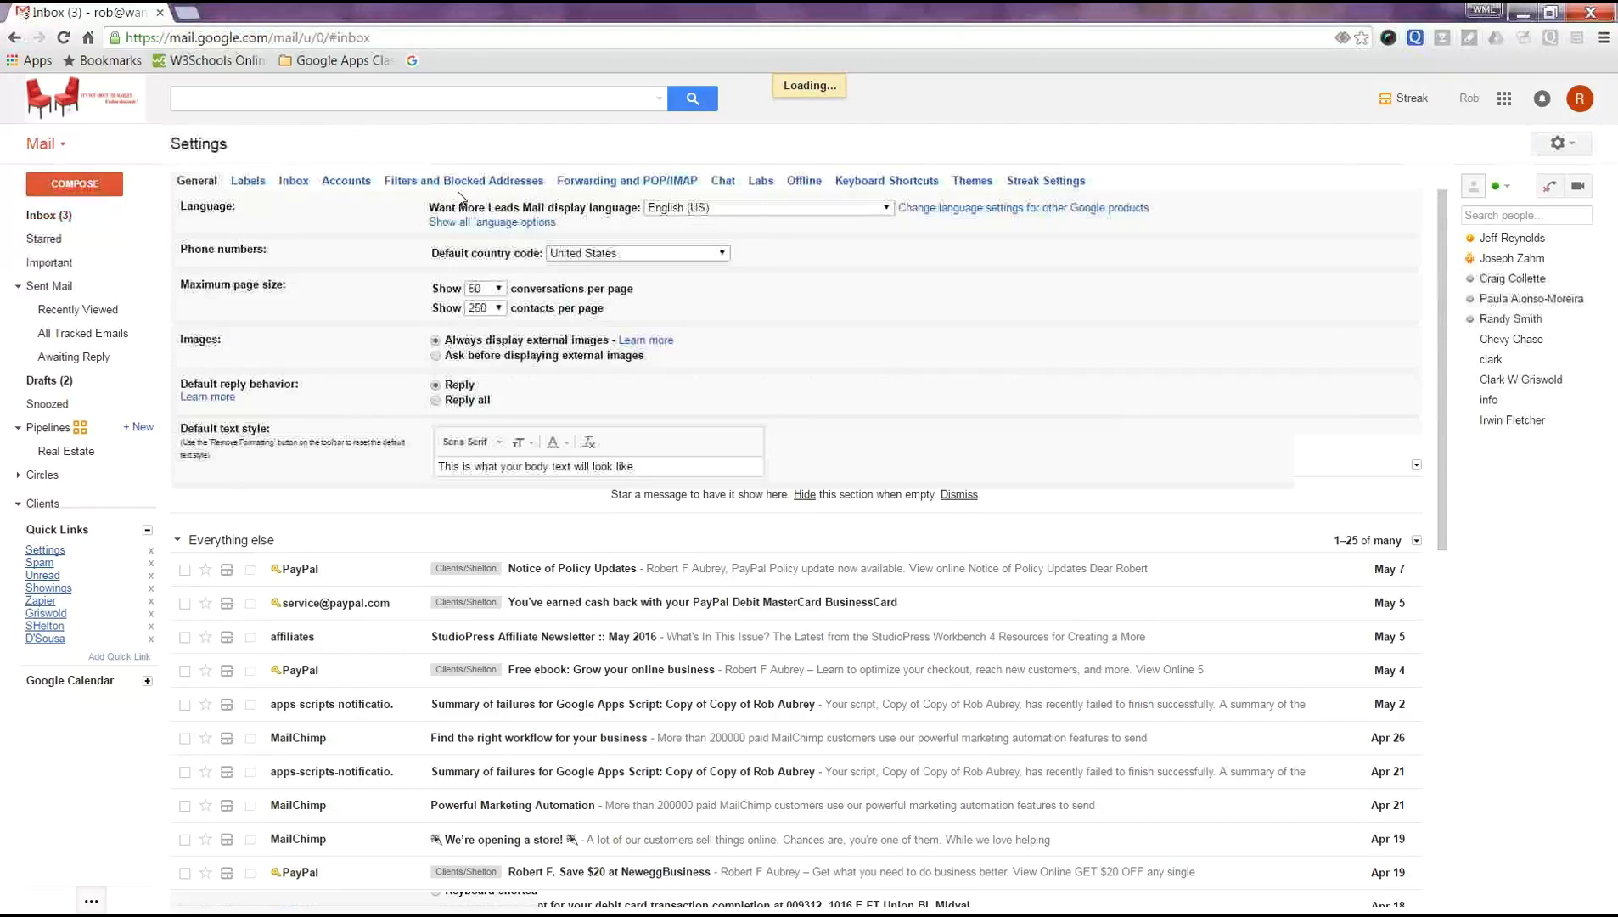
{"action": "left_click", "coordinate": [291, 182]}
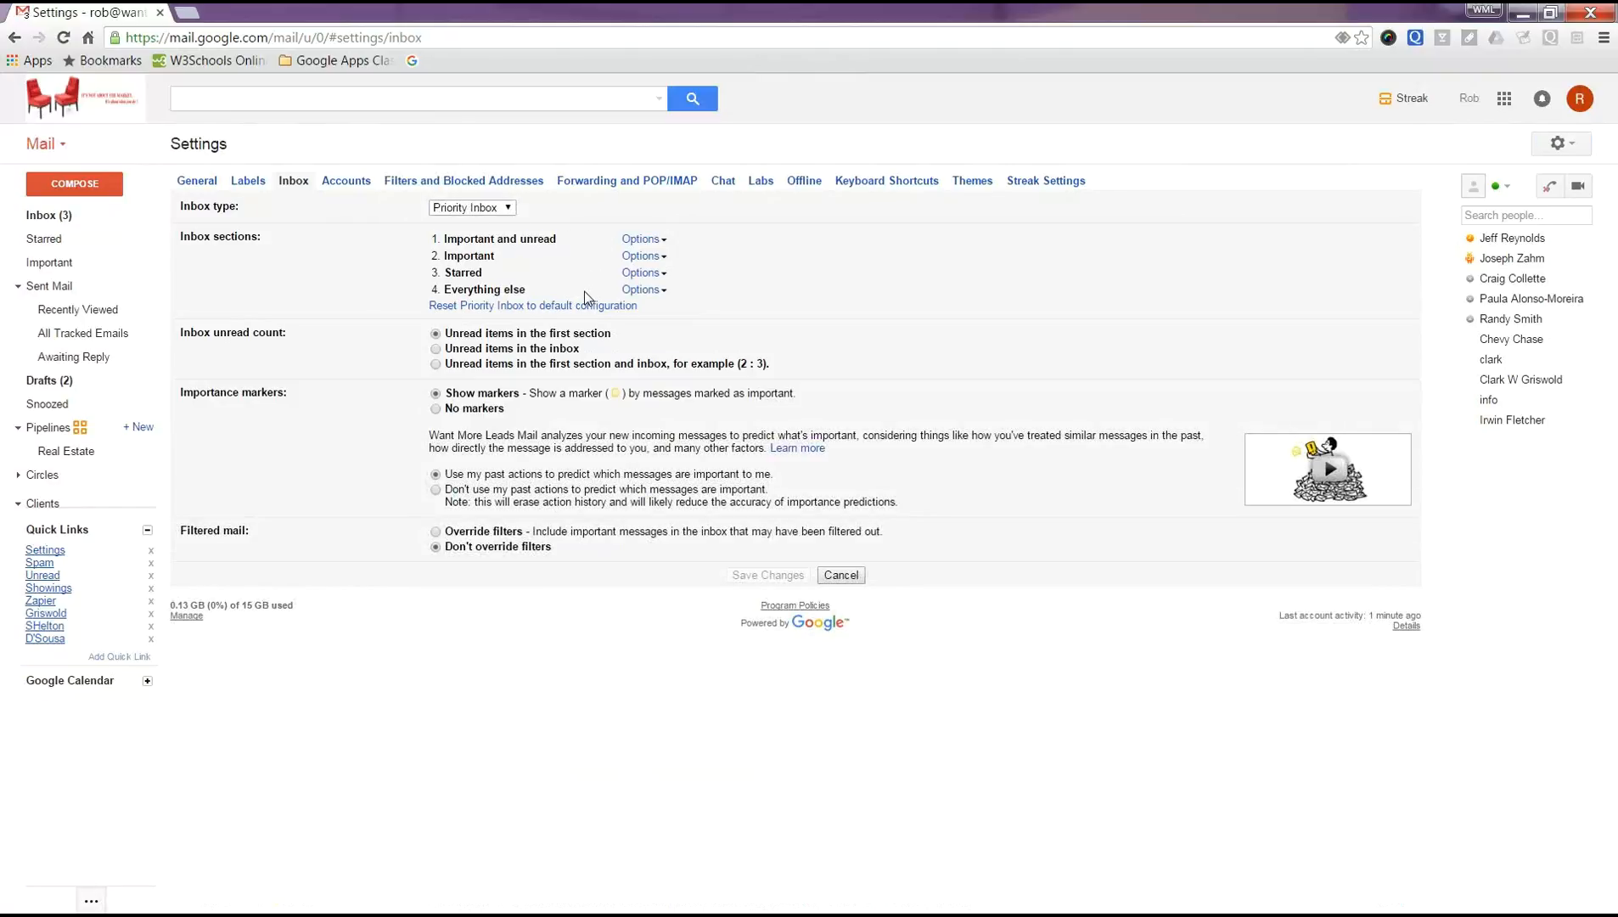
{"action": "left_click", "coordinate": [761, 181]}
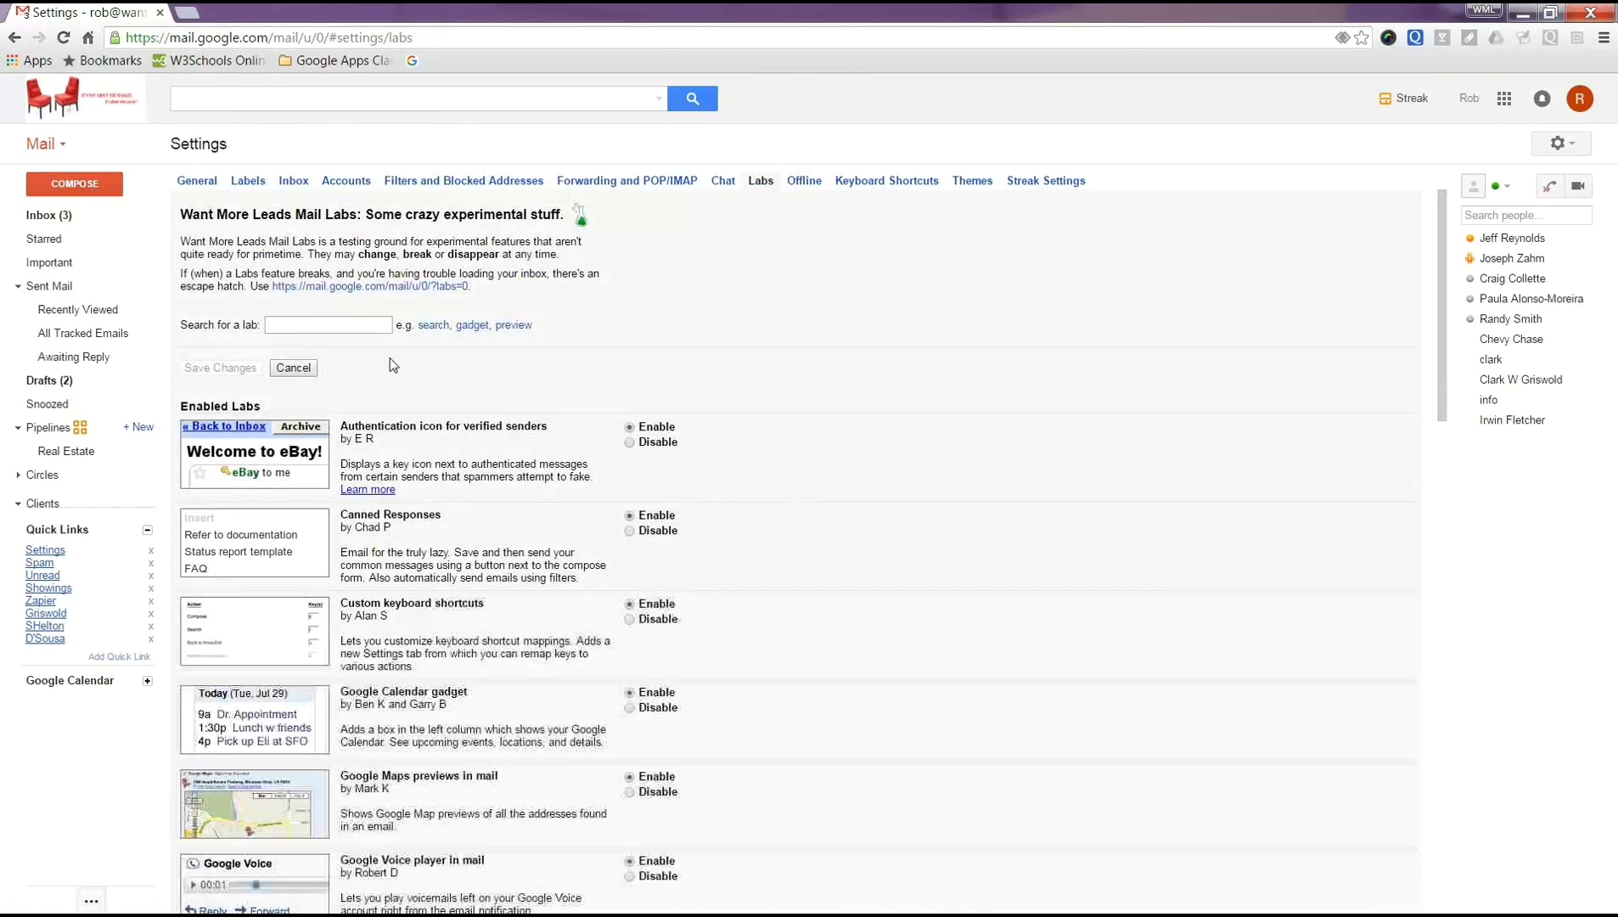
{"action": "left_click", "coordinate": [350, 319]}
{"action": "mouse_move", "coordinate": [110, 295]}
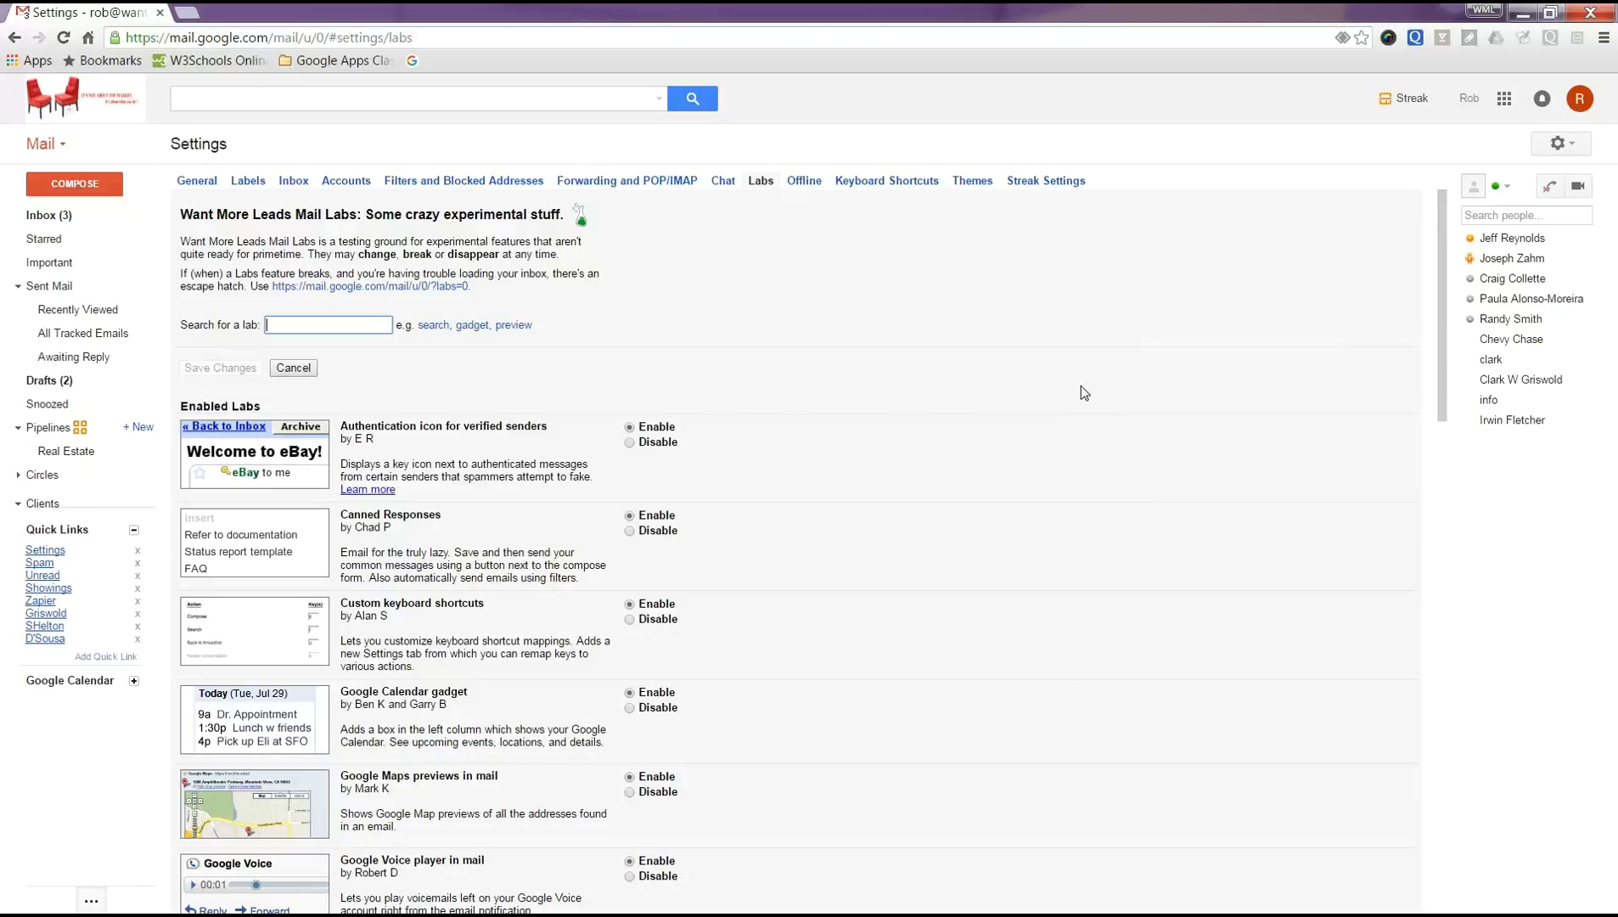
{"action": "left_click", "coordinate": [66, 218]}
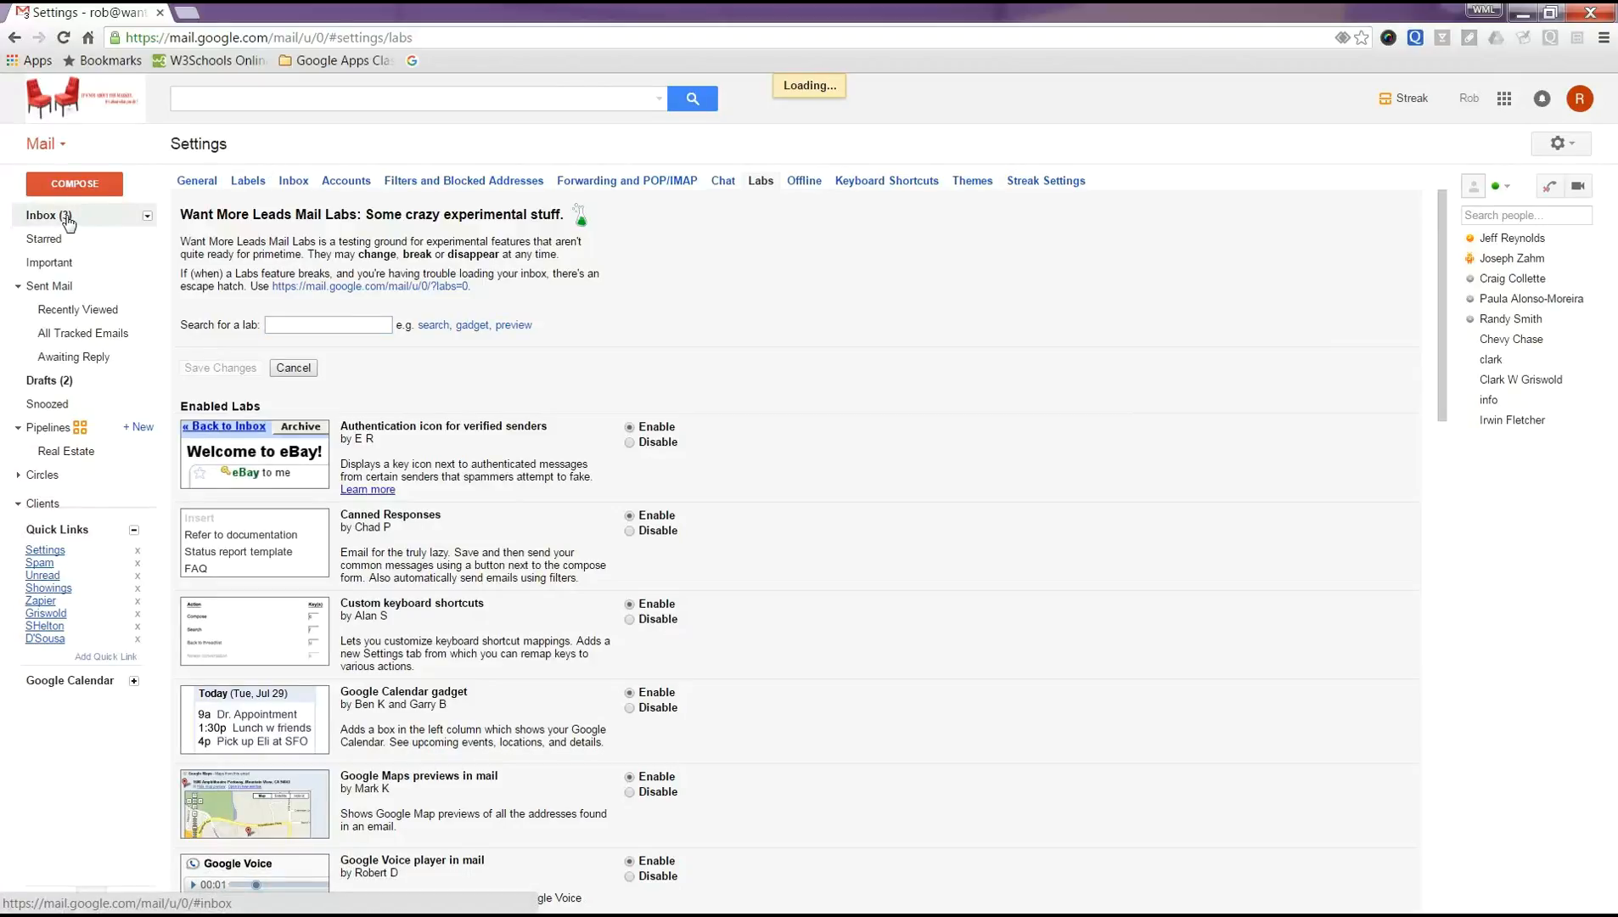
{"action": "left_click", "coordinate": [331, 100]}
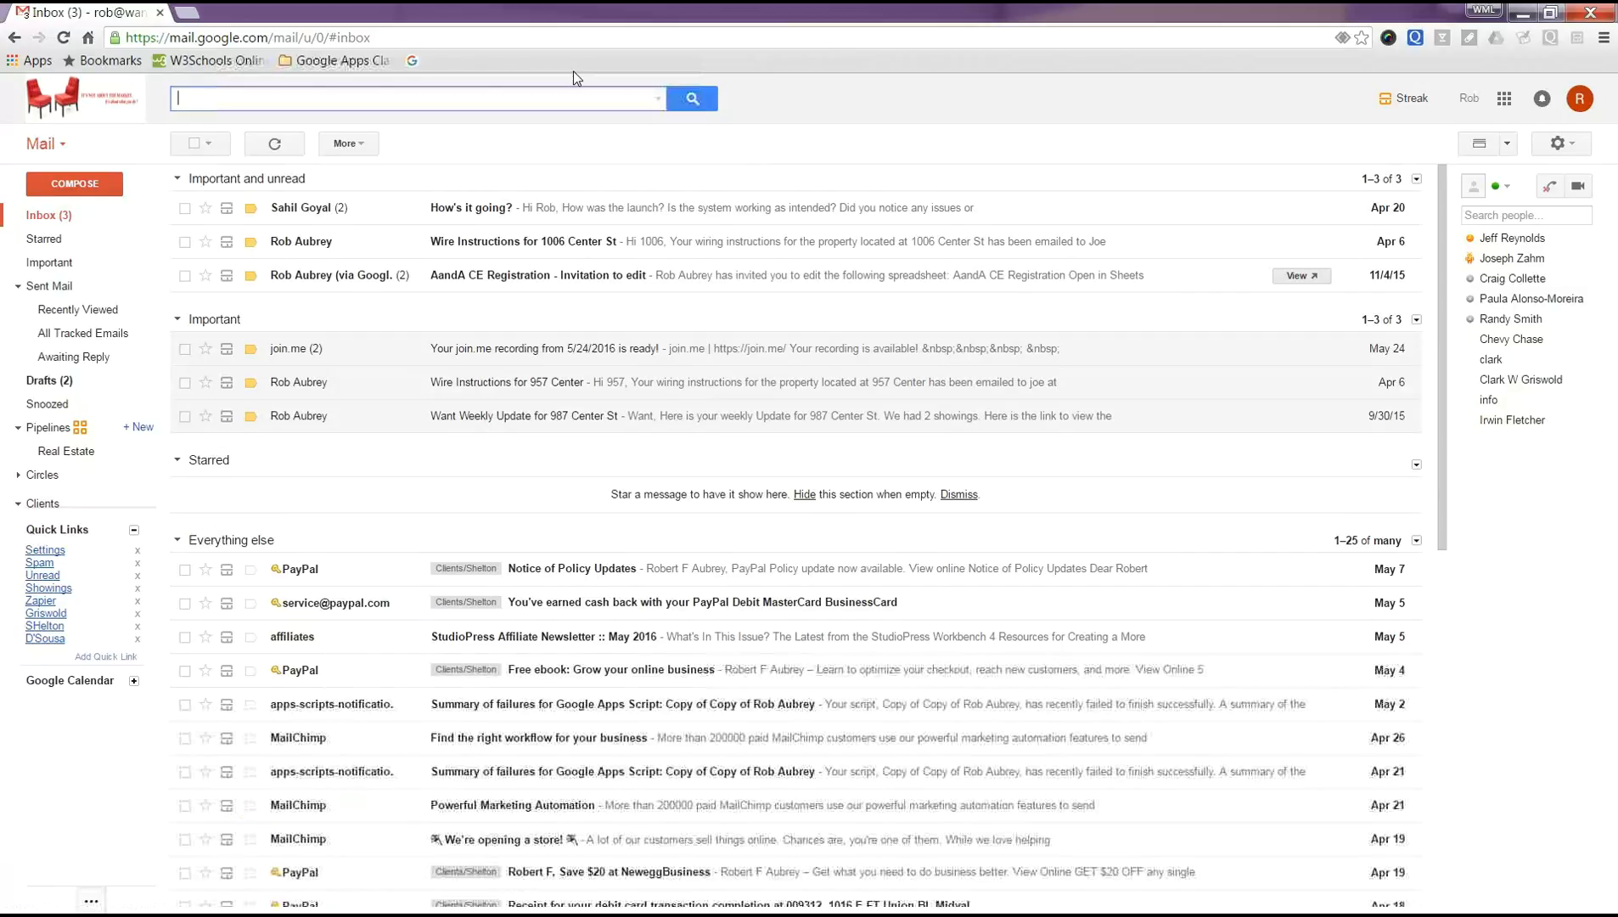
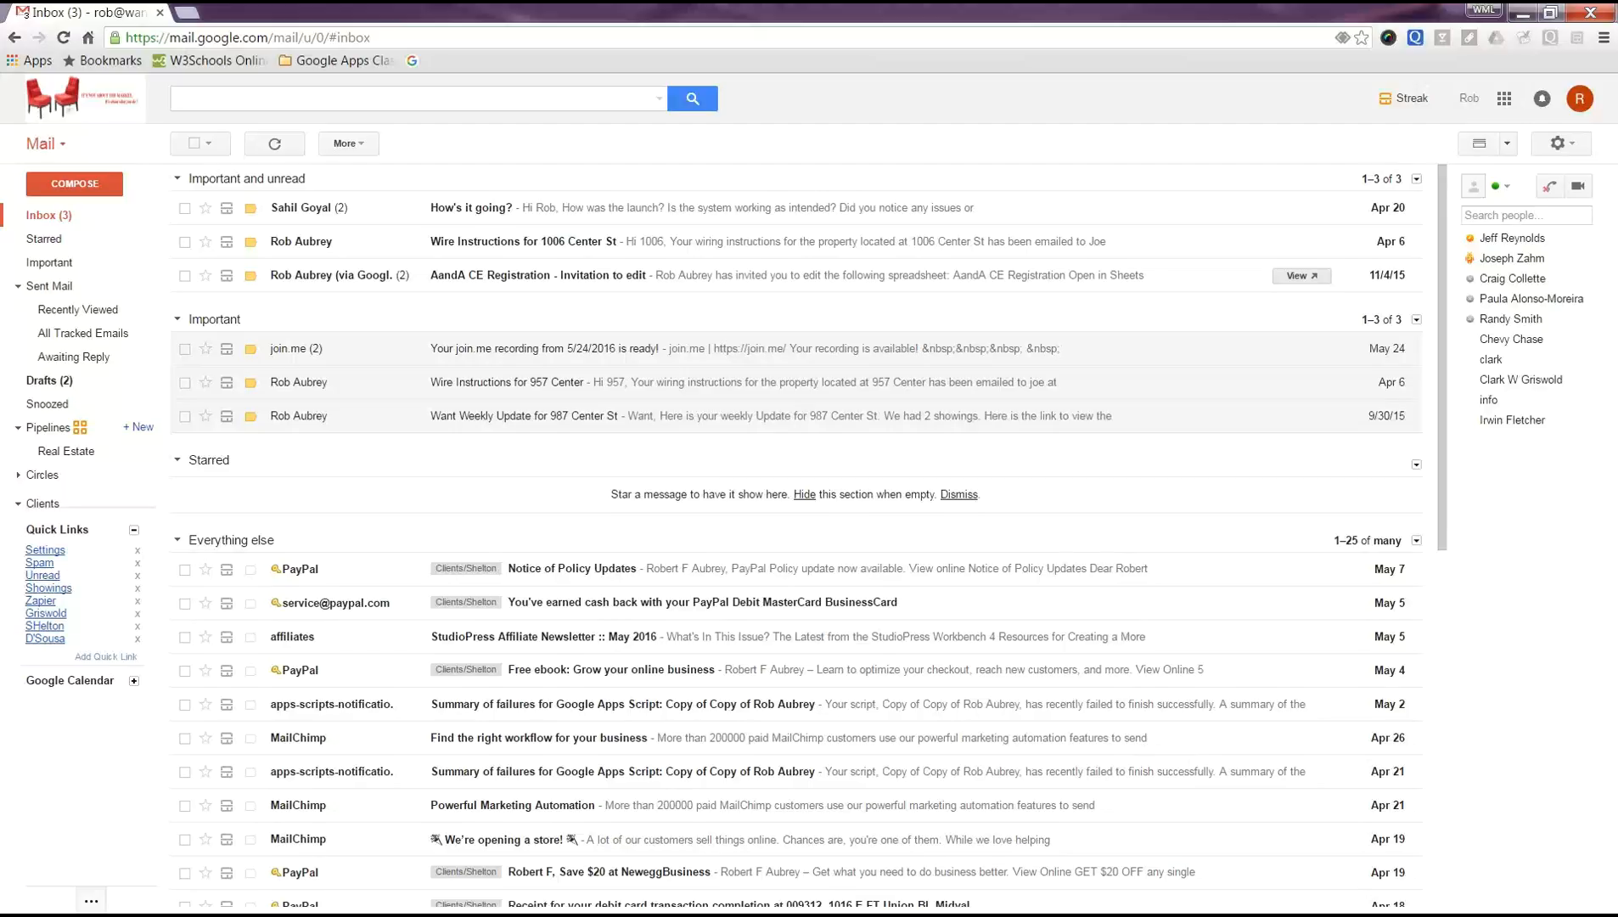
- Open the domain management Admin console to view its sections and return to the mail inbox
{"action": "left_click", "coordinate": [1575, 155]}
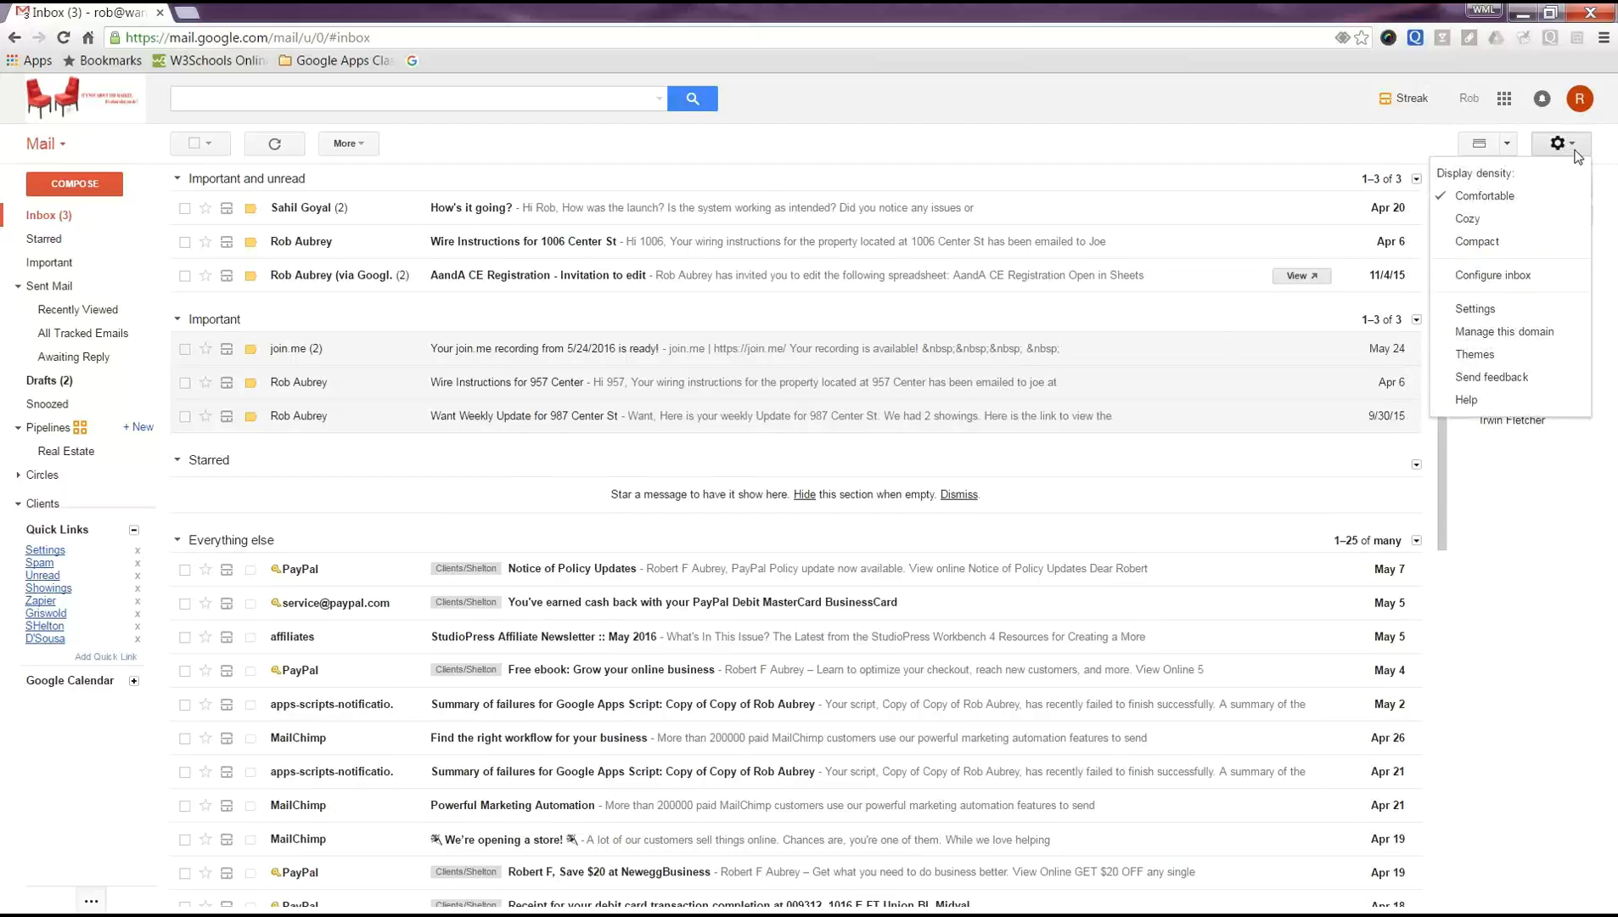
{"action": "left_click", "coordinate": [1525, 336]}
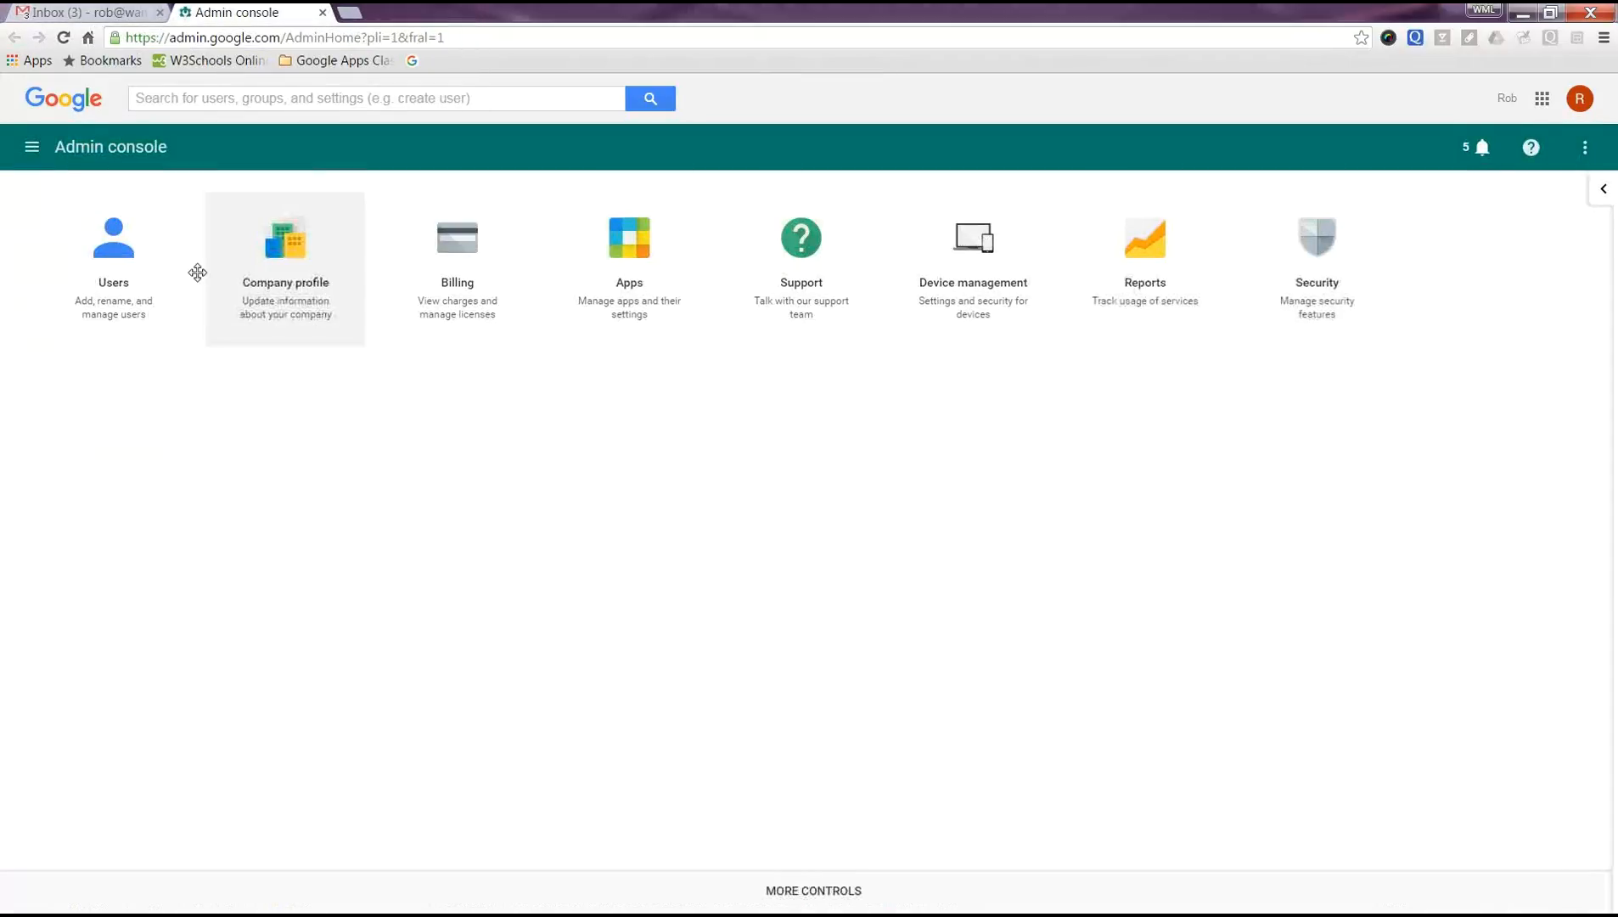
{"action": "left_click", "coordinate": [61, 12]}
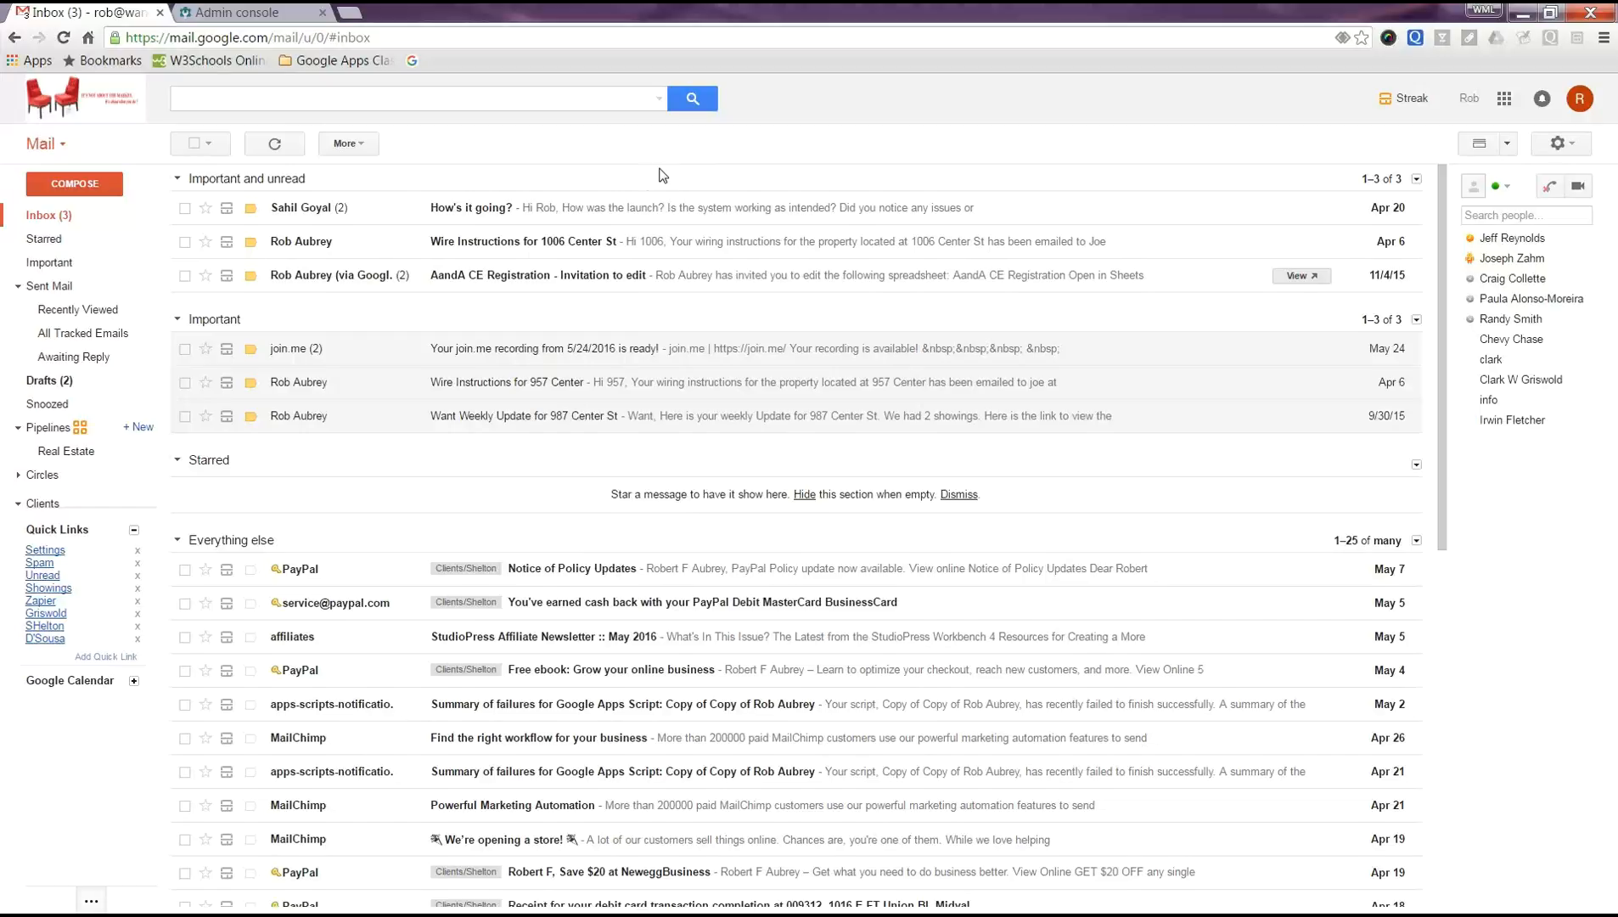
- Start a new message and examine its additional compose options, including the label and canned response choices
{"action": "left_click", "coordinate": [57, 186]}
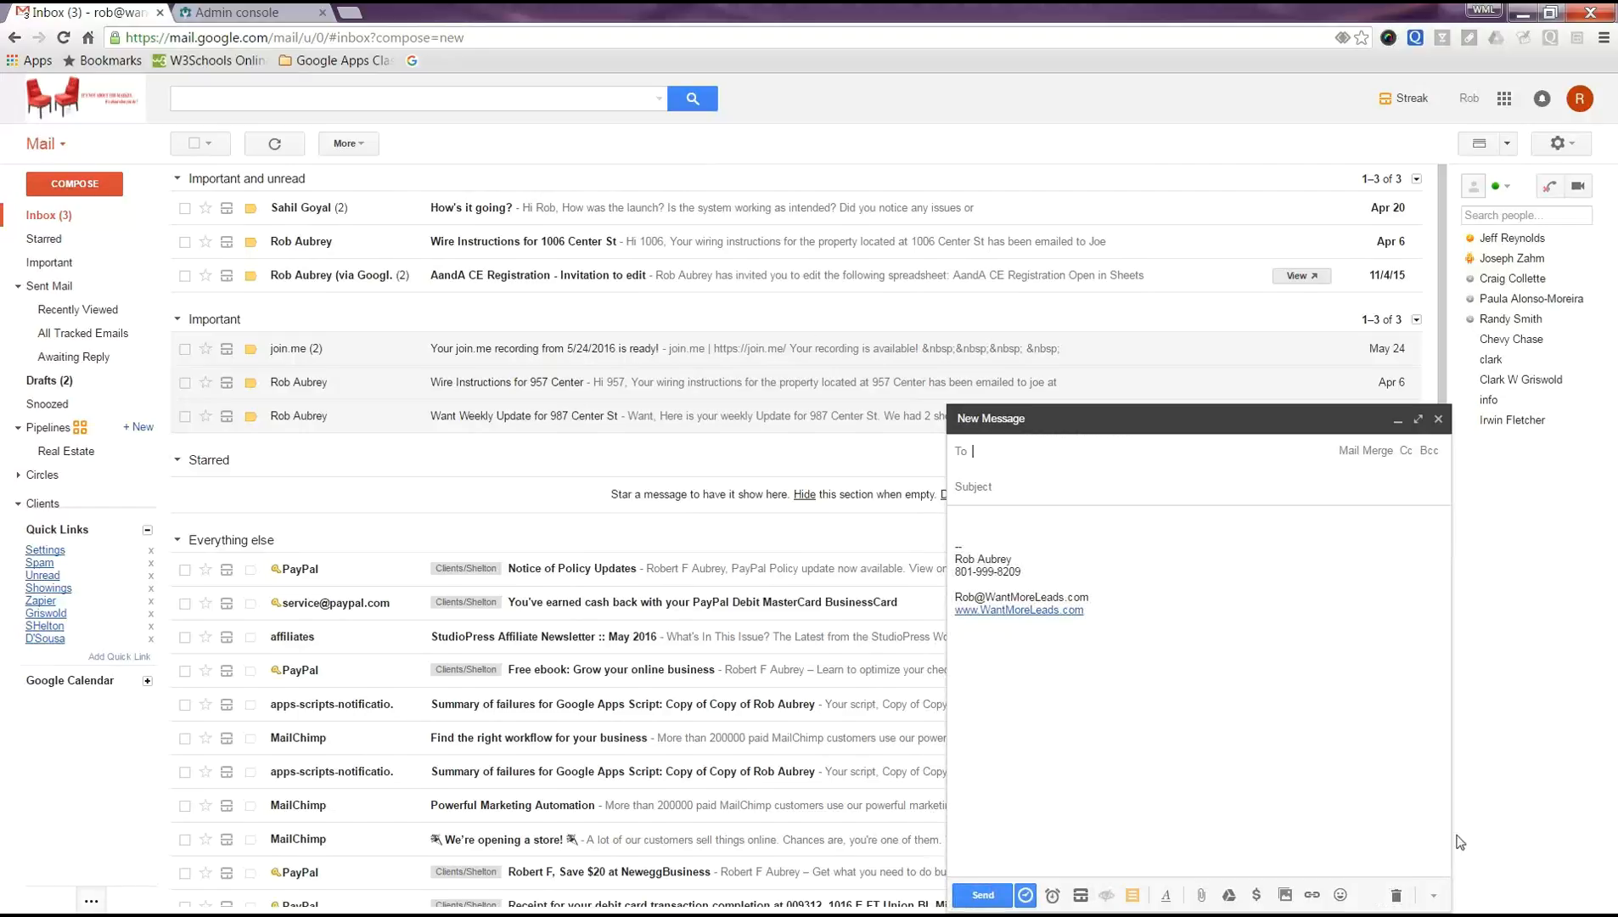
{"action": "left_click", "coordinate": [1433, 898]}
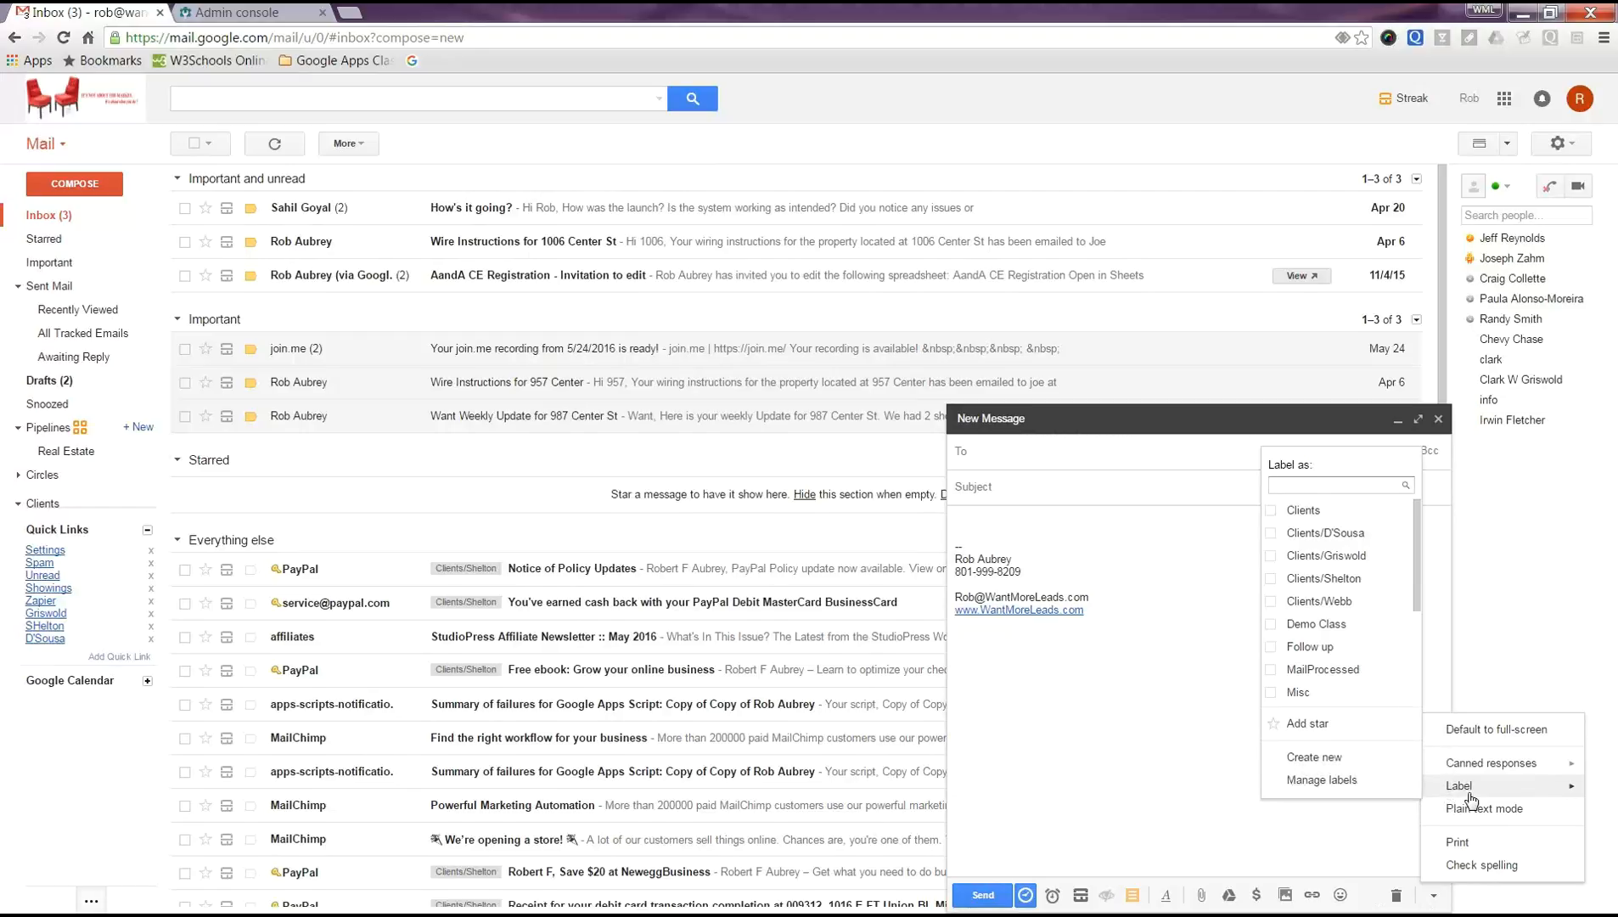
{"action": "mouse_move", "coordinate": [1478, 774]}
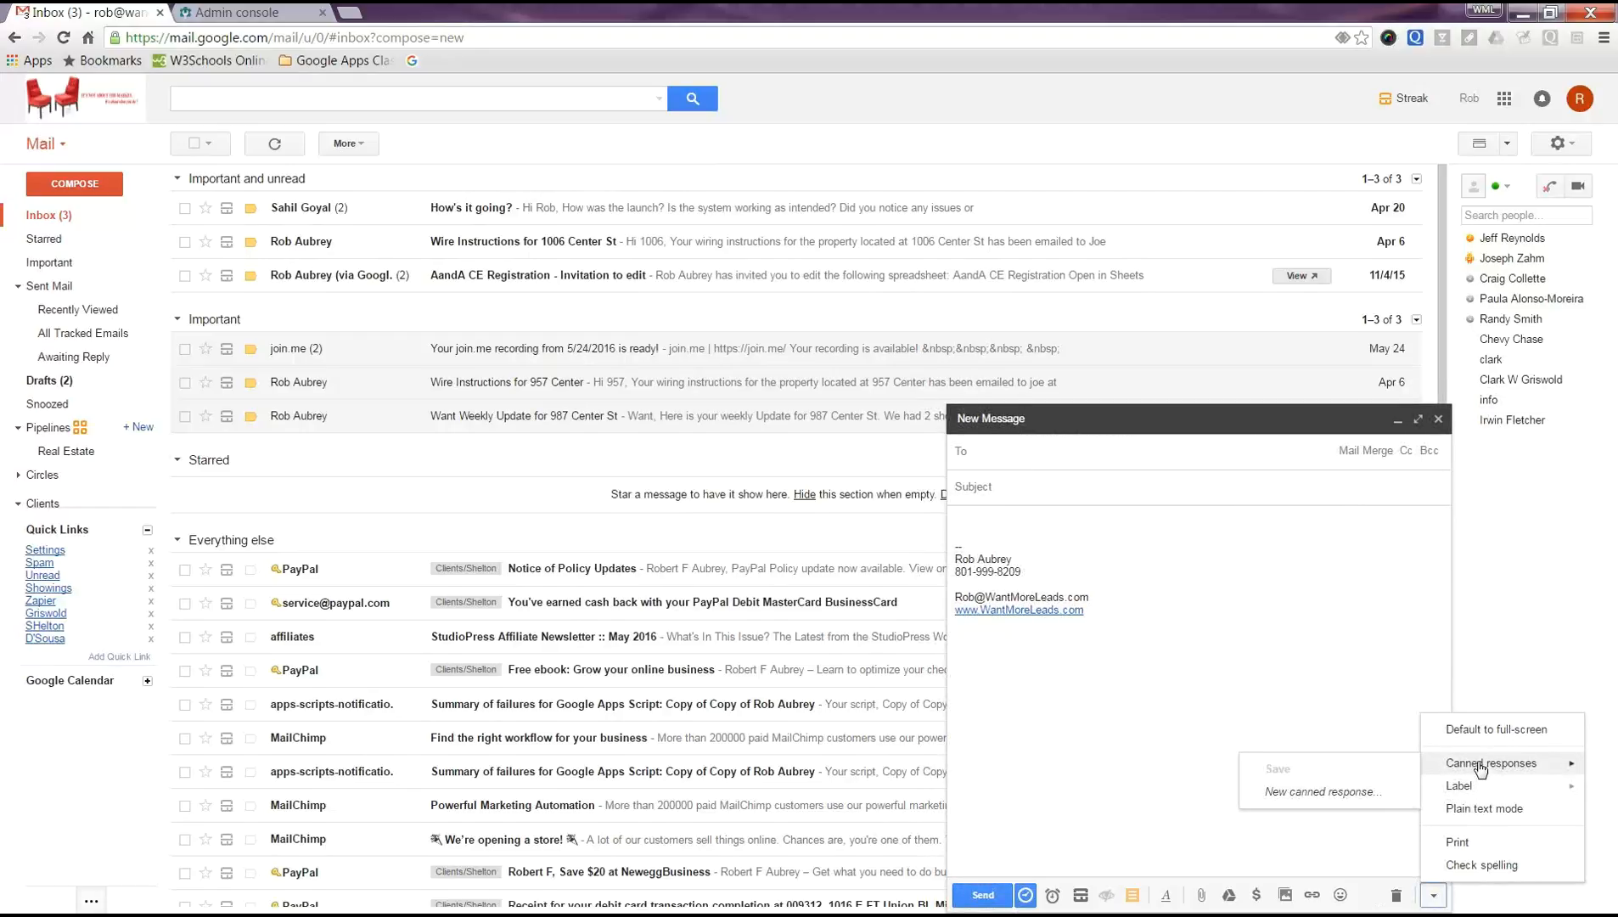
{"action": "left_click", "coordinate": [1343, 674]}
{"action": "left_click", "coordinate": [1137, 457]}
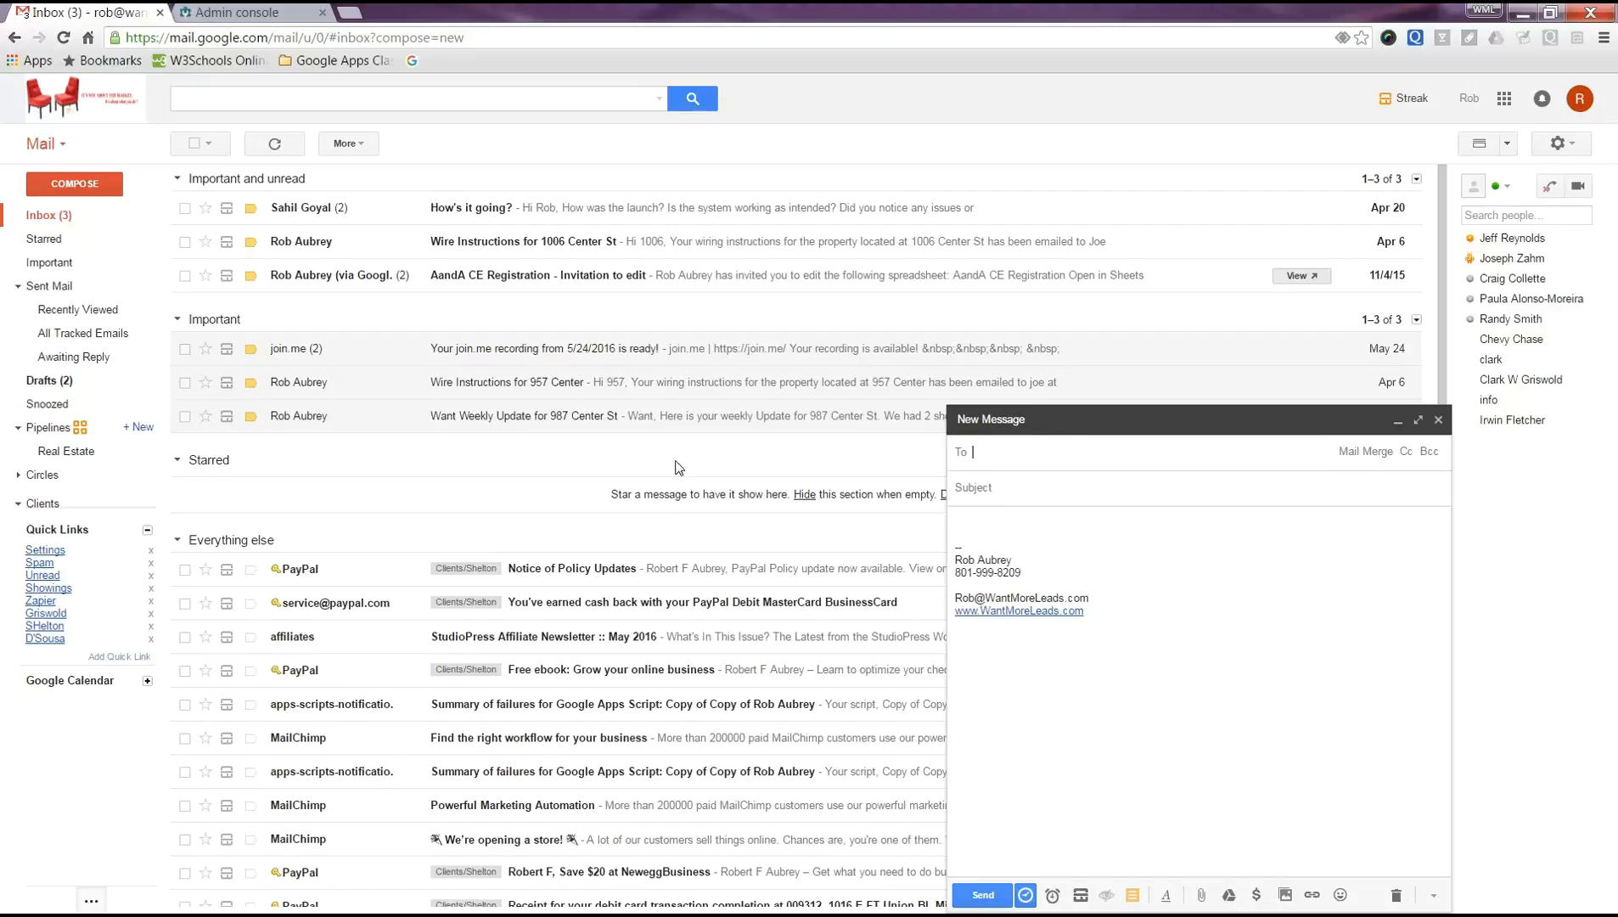
- Review Recently Viewed and Sent Mail, minimize the new message, and check view tracking in the other account's sent mail before returning to the inbox
{"action": "mouse_move", "coordinate": [85, 270]}
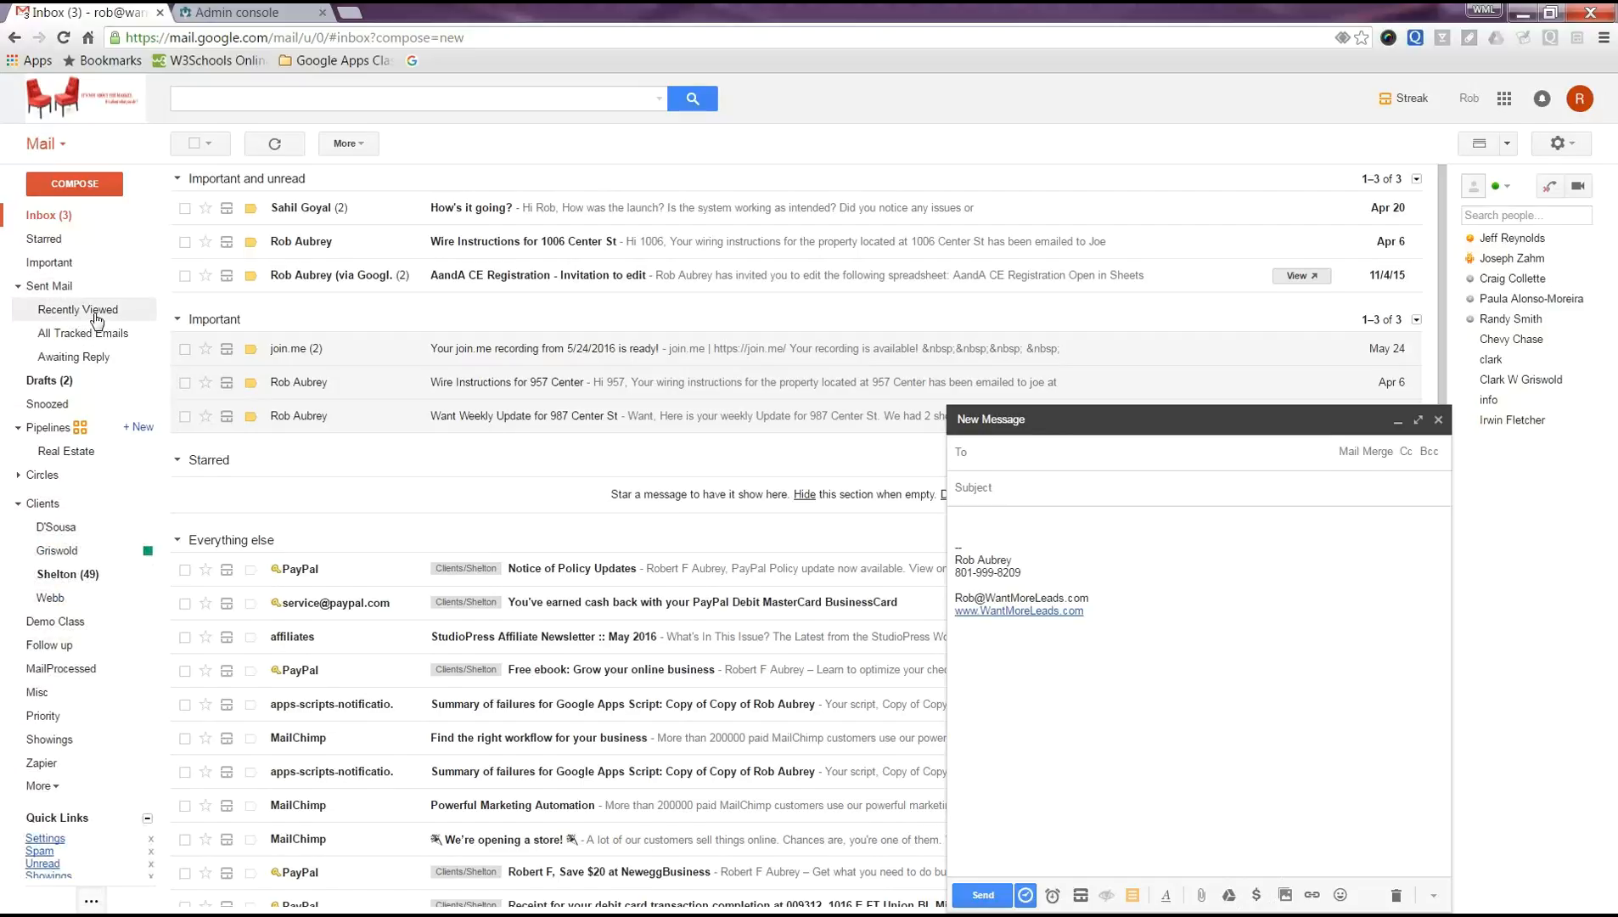
{"action": "left_click", "coordinate": [96, 313]}
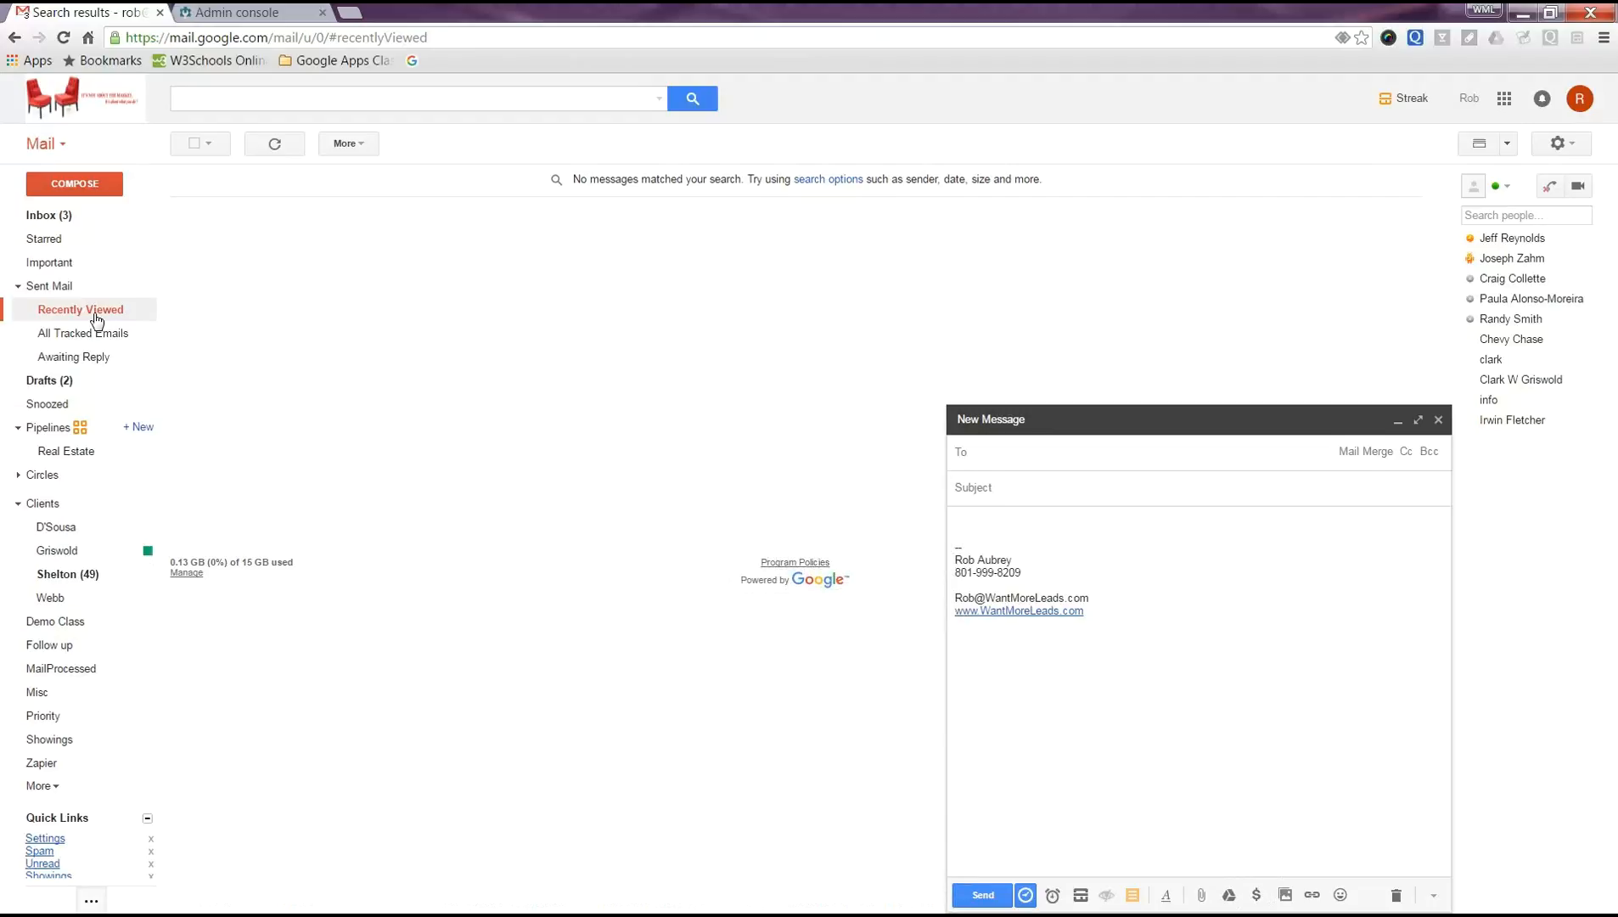
{"action": "left_click", "coordinate": [50, 292]}
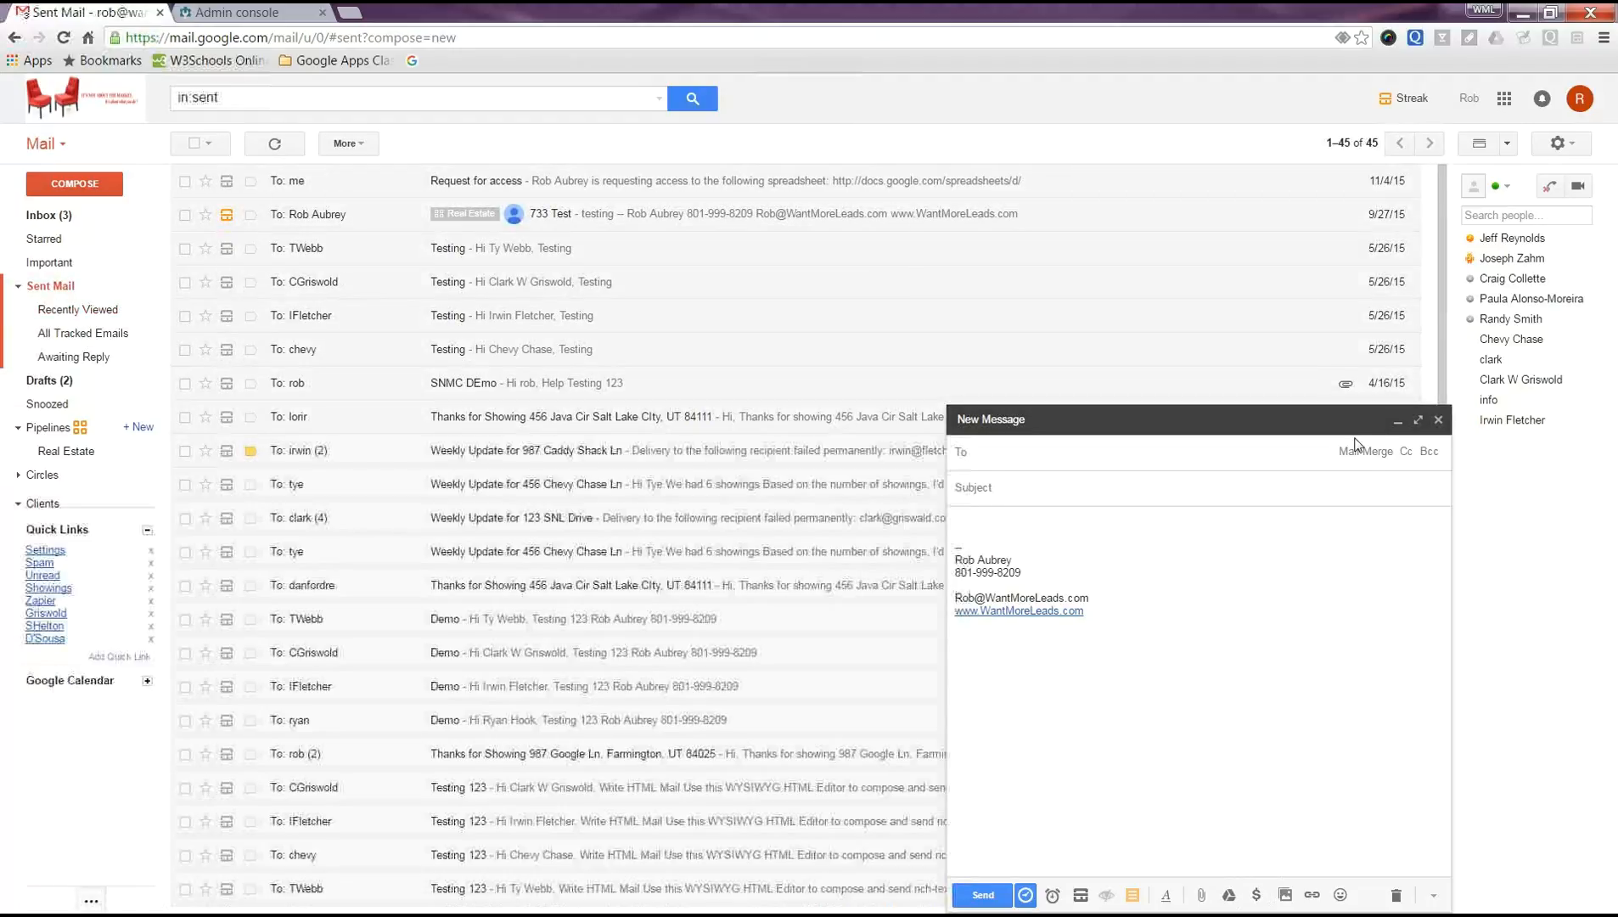
{"action": "left_click", "coordinate": [1397, 421]}
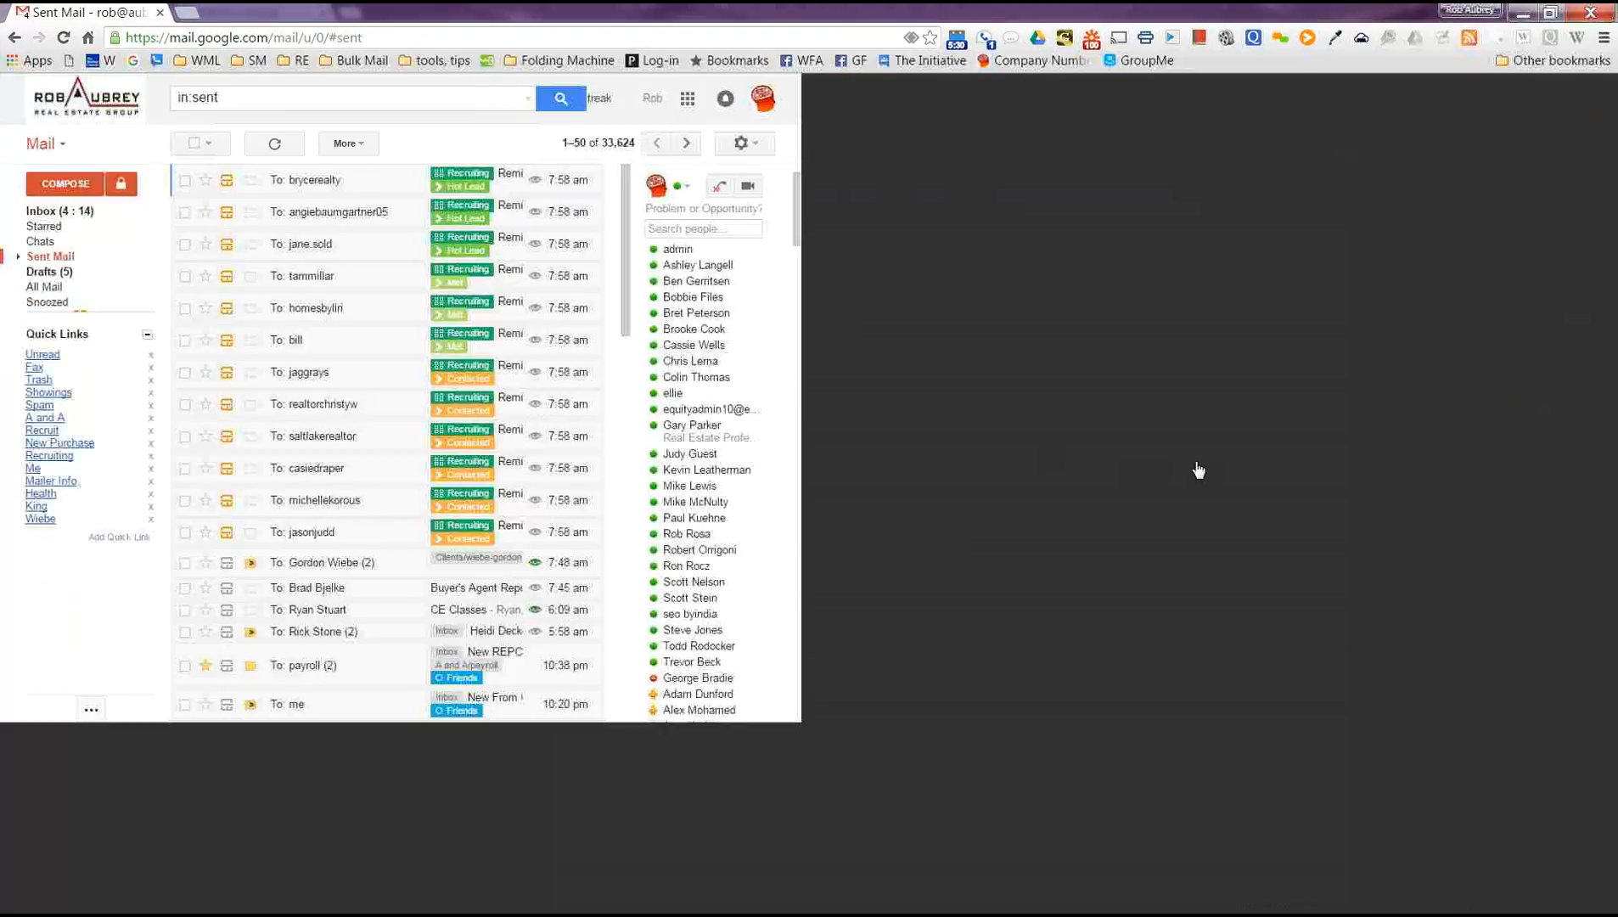
{"action": "scroll", "coordinate": [1352, 317], "scroll_direction": "down", "scroll_amount": 1}
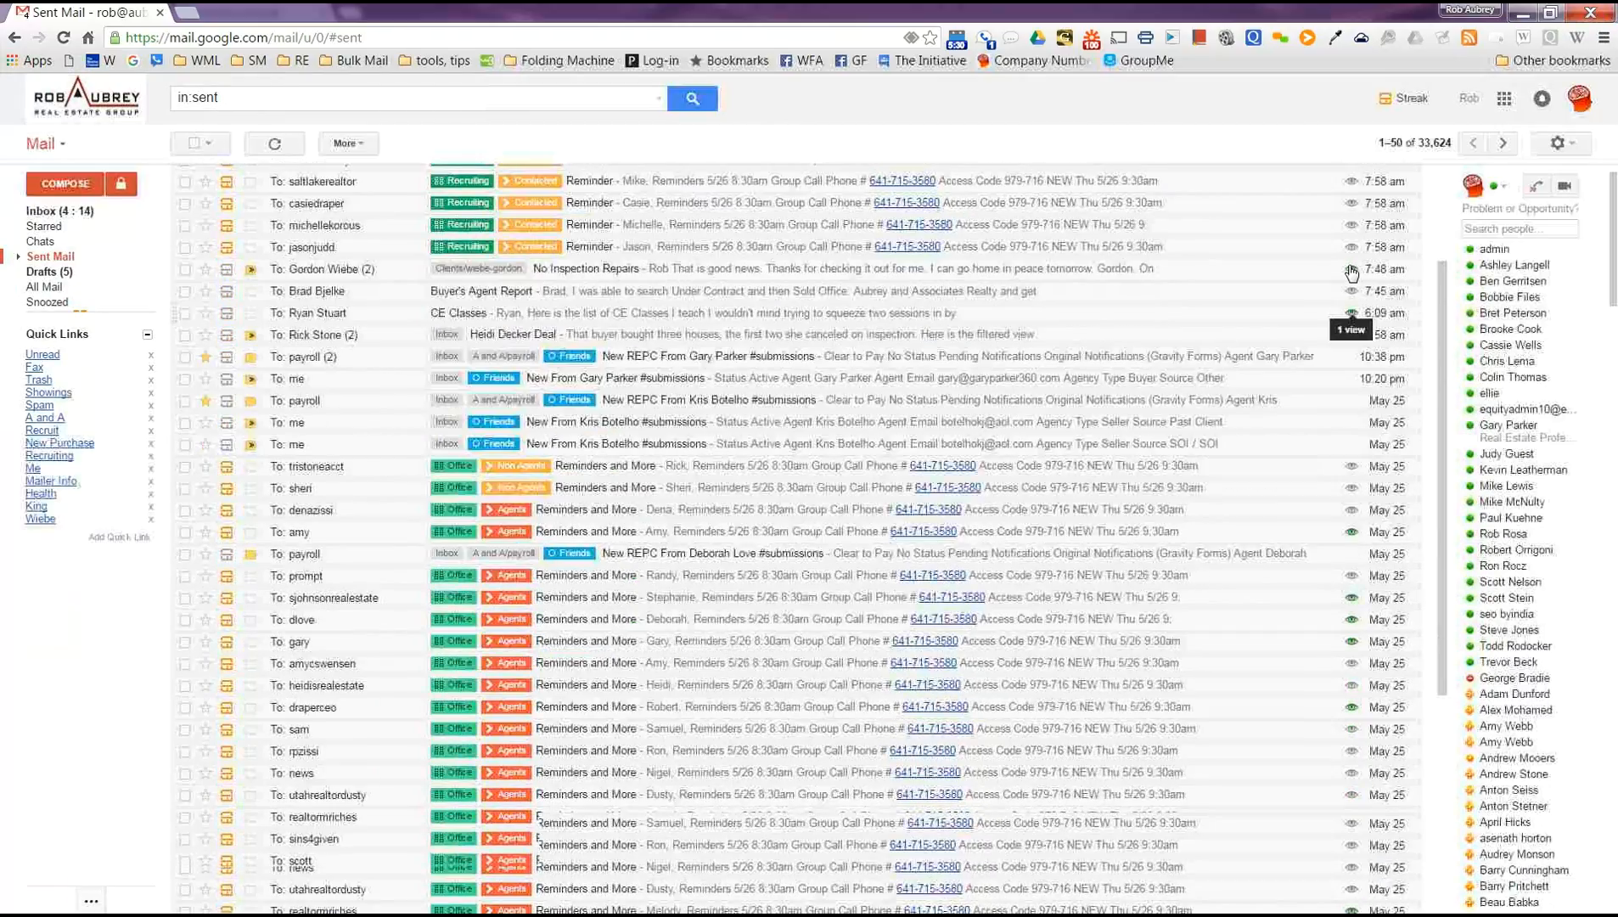
{"action": "scroll", "coordinate": [1348, 299], "scroll_direction": "up", "scroll_amount": 2}
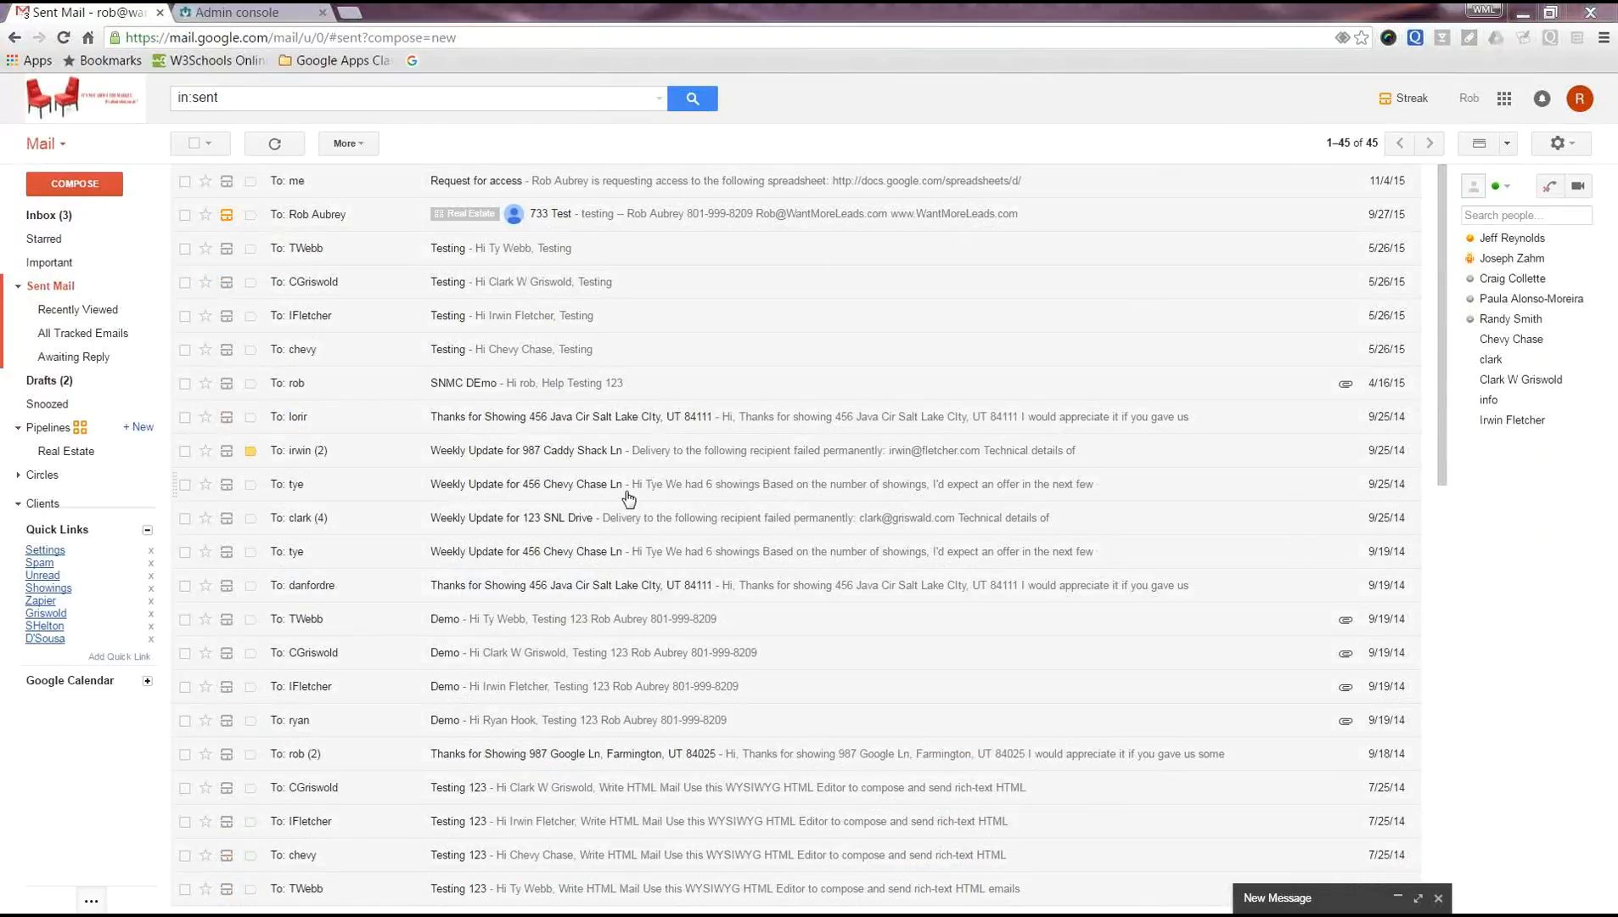
{"action": "left_click", "coordinate": [67, 216]}
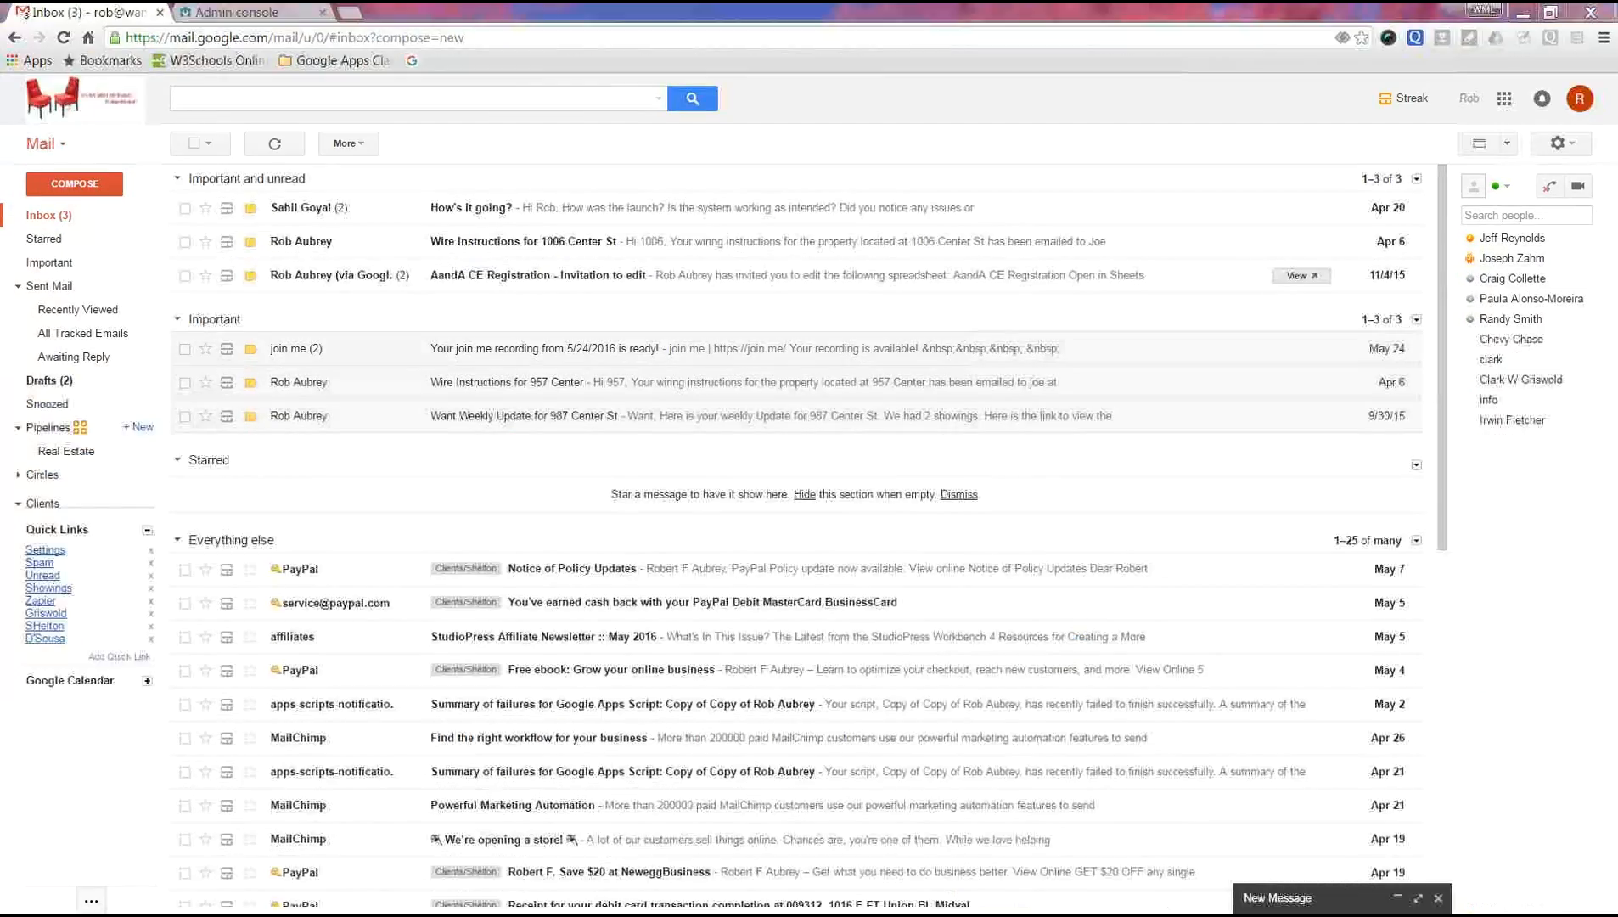
- Search the web in a new tab for "How do I set the read receipt in gmai" and open the Google Apps Administrator Help article
{"action": "left_click", "coordinate": [1562, 144]}
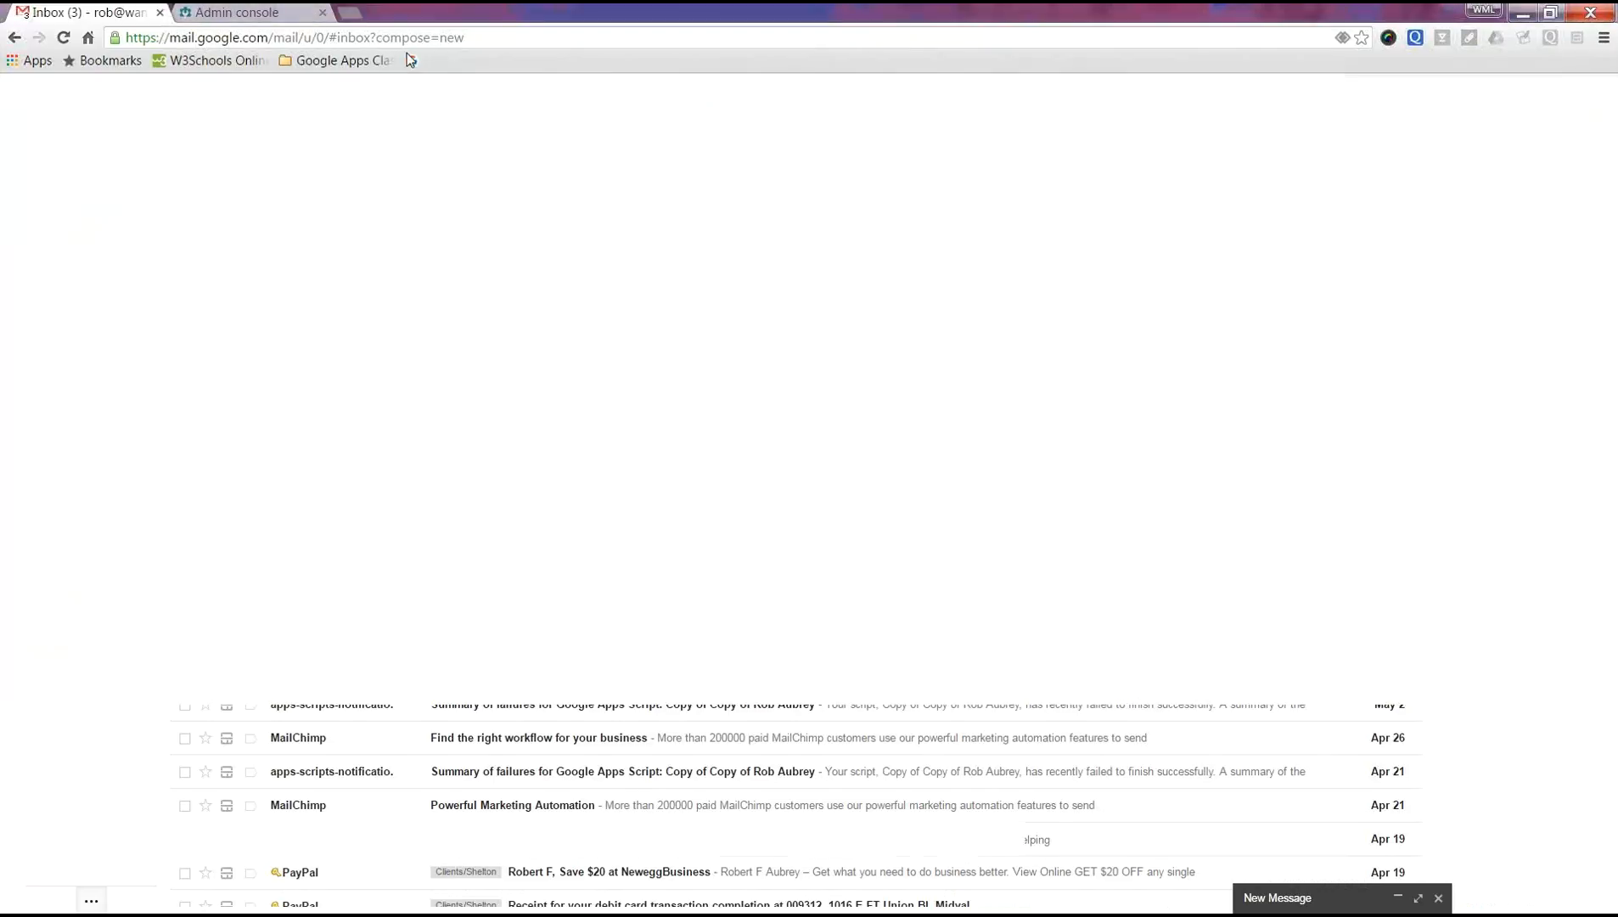
{"action": "key", "text": "ctrl+t"}
{"action": "type", "text": "Ho"}
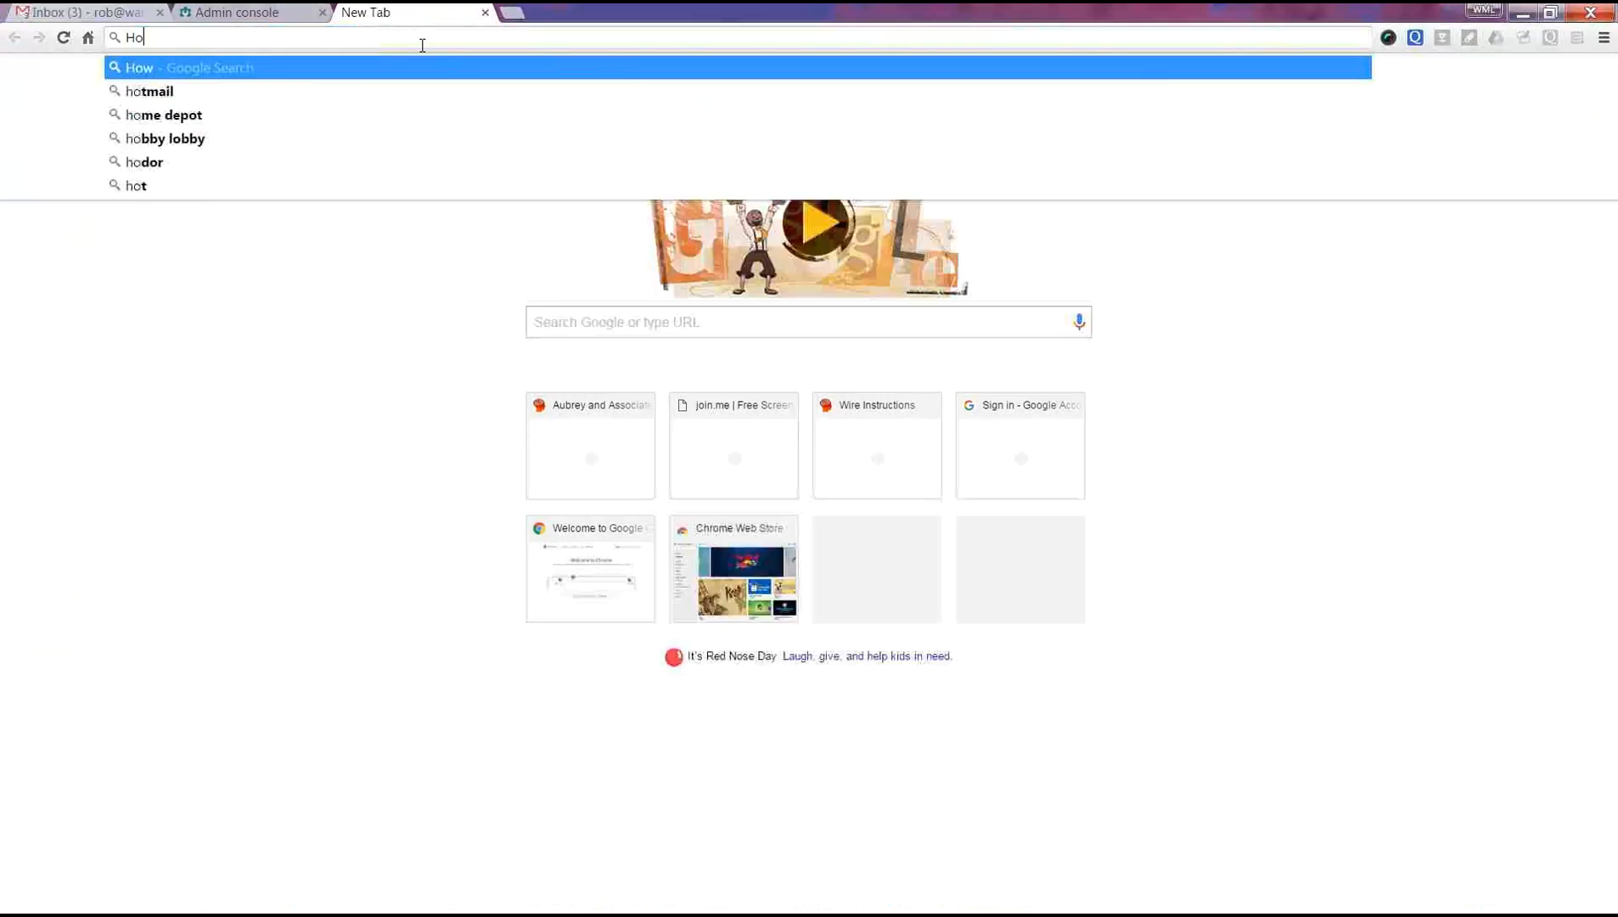
{"action": "type", "text": "w do I set "}
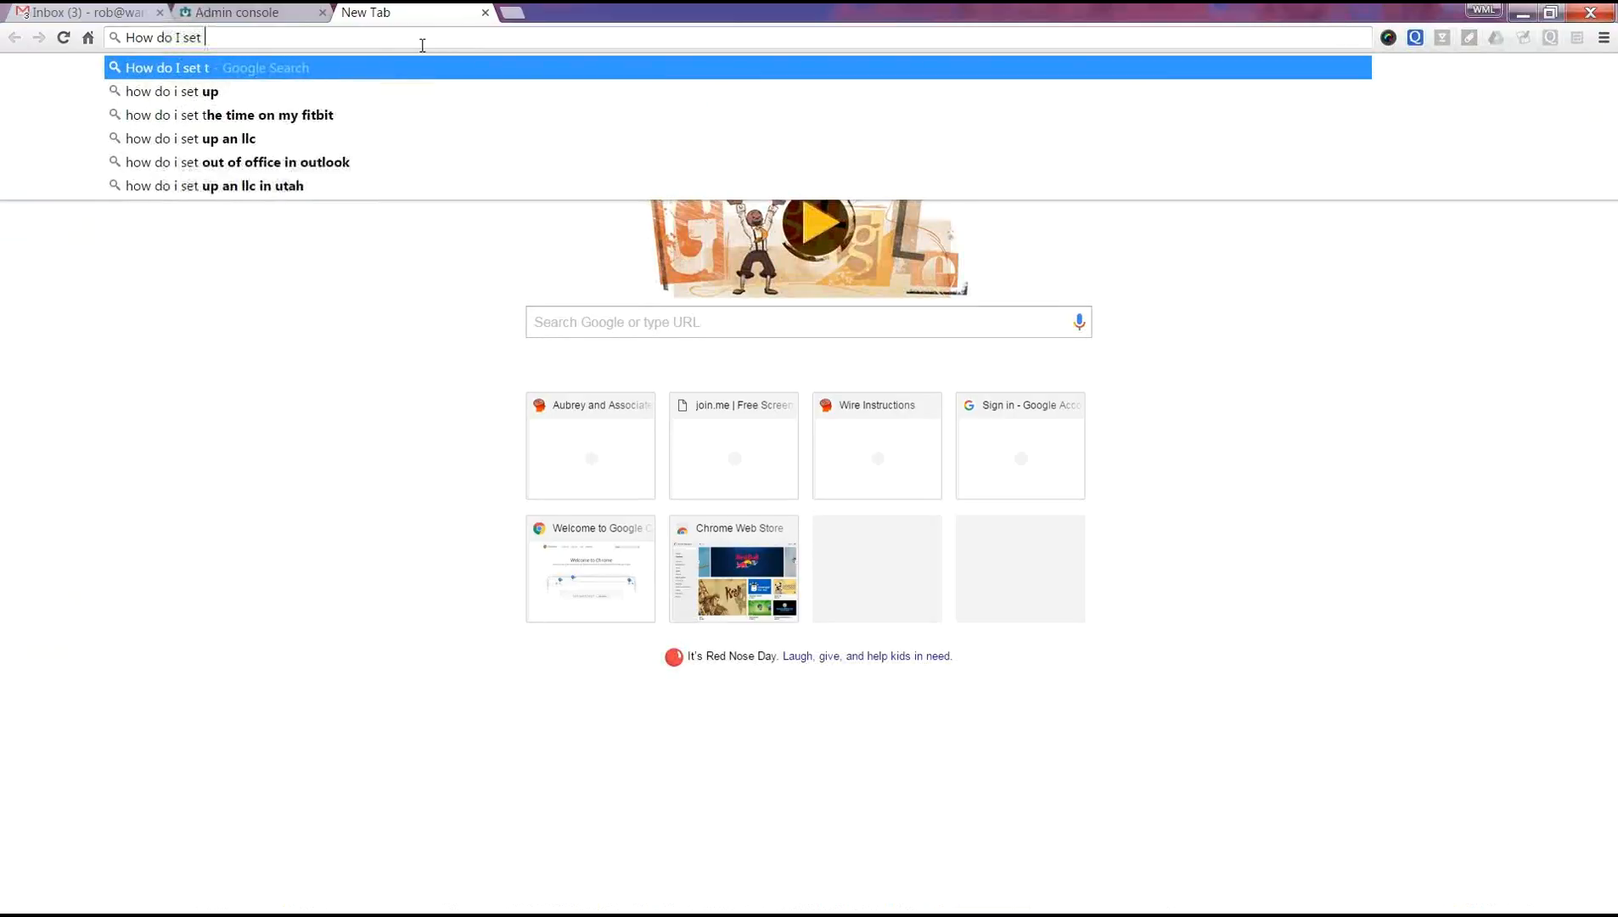
{"action": "type", "text": "the read re"}
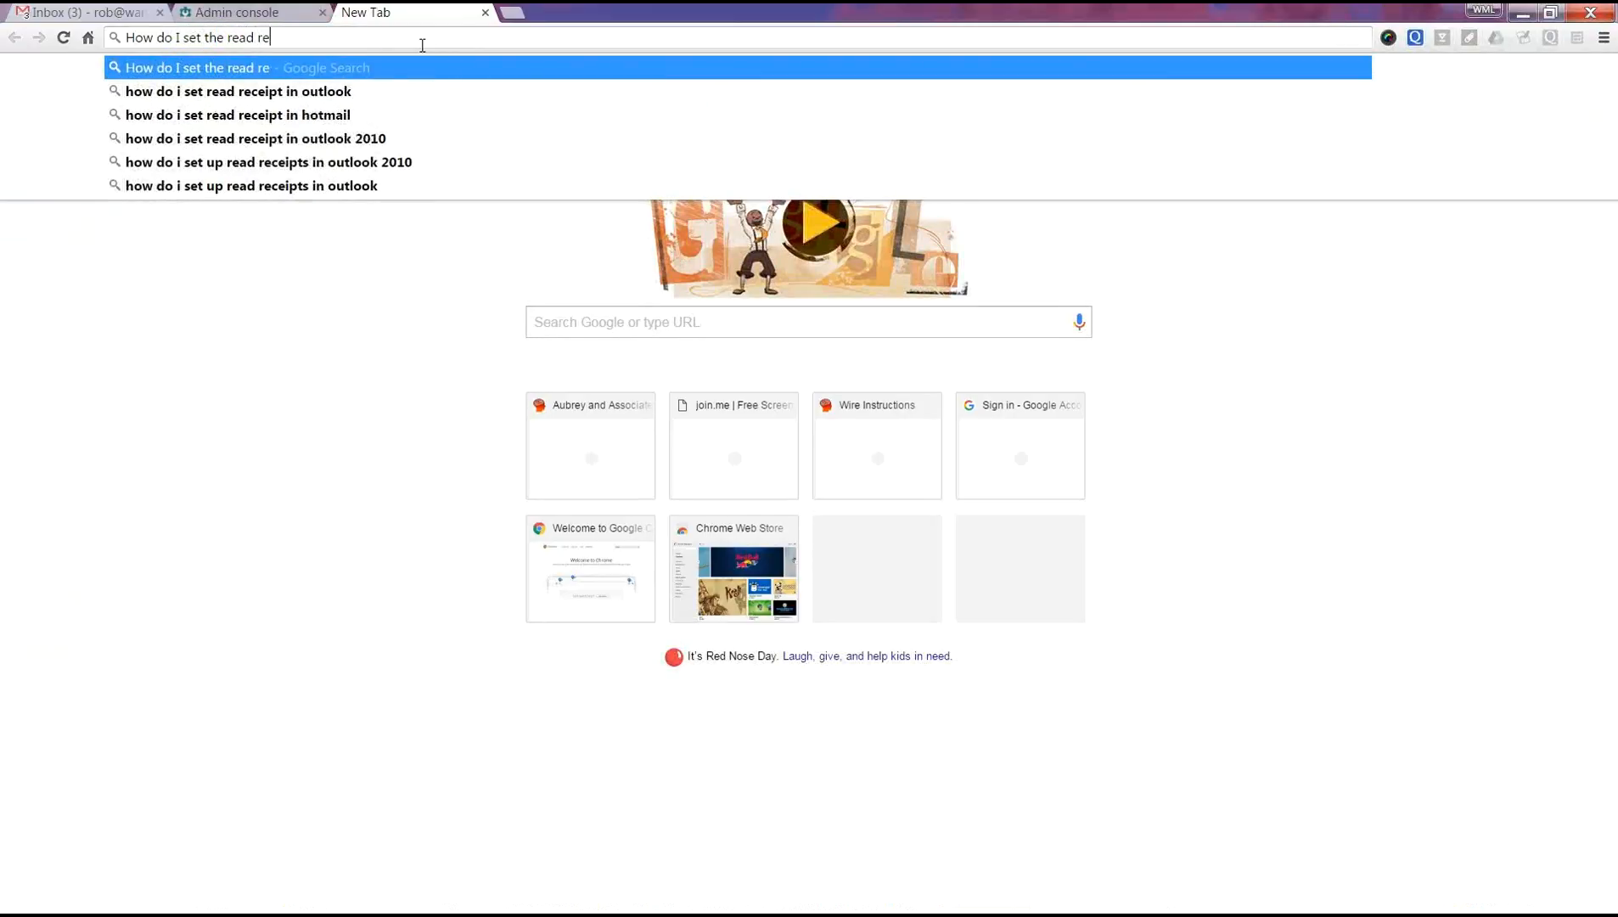
{"action": "type", "text": "ceipt in gmai"}
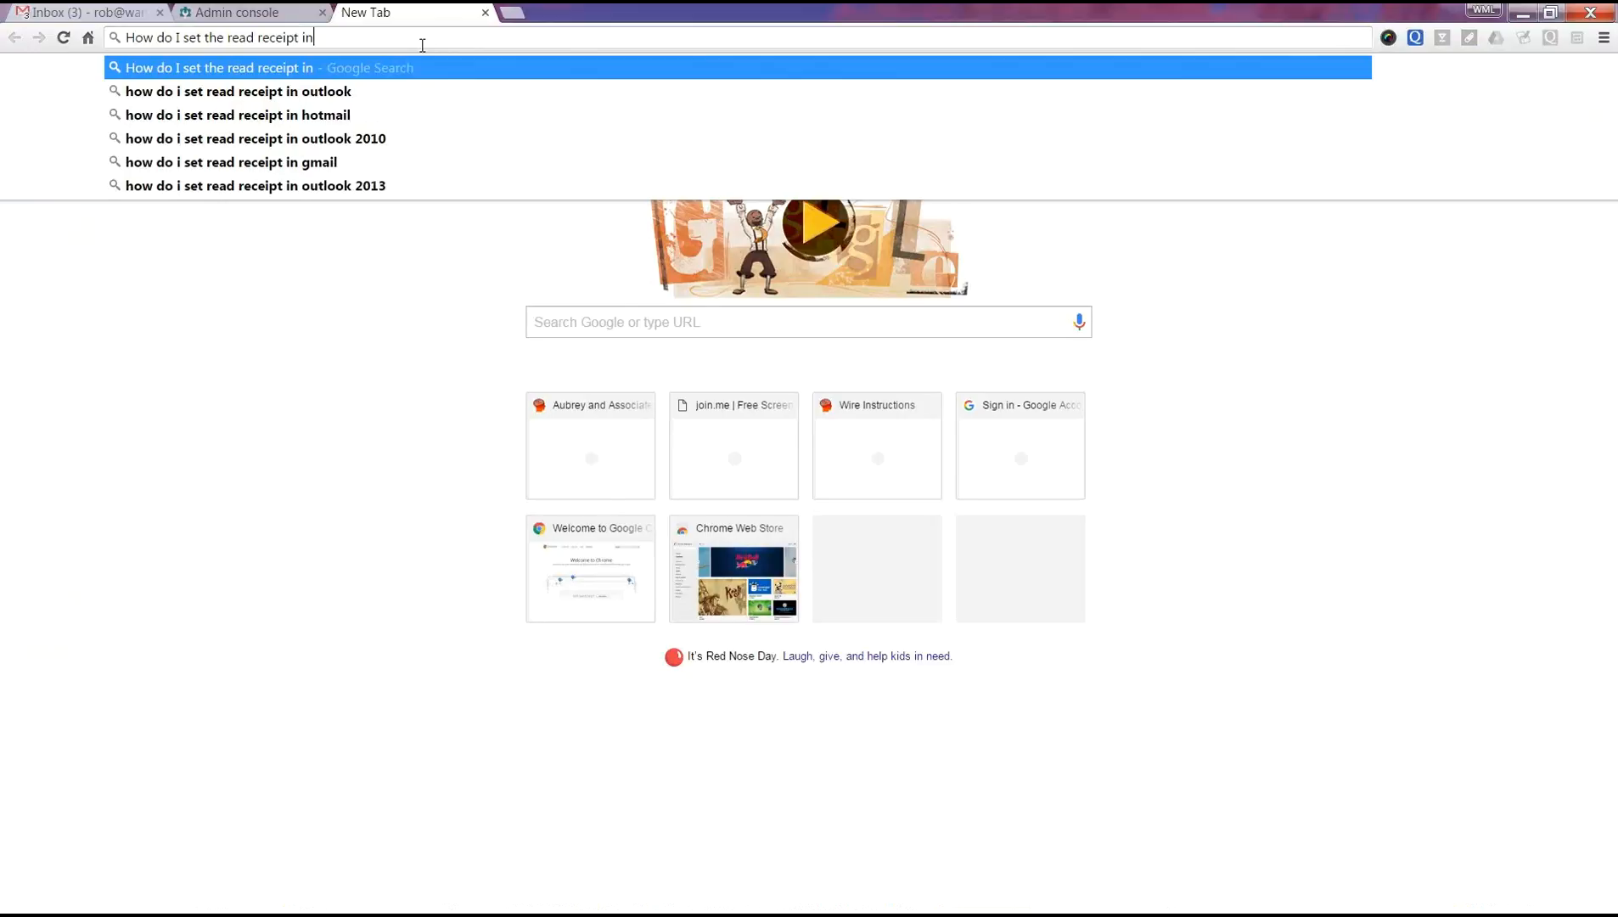
{"action": "key", "text": "Return"}
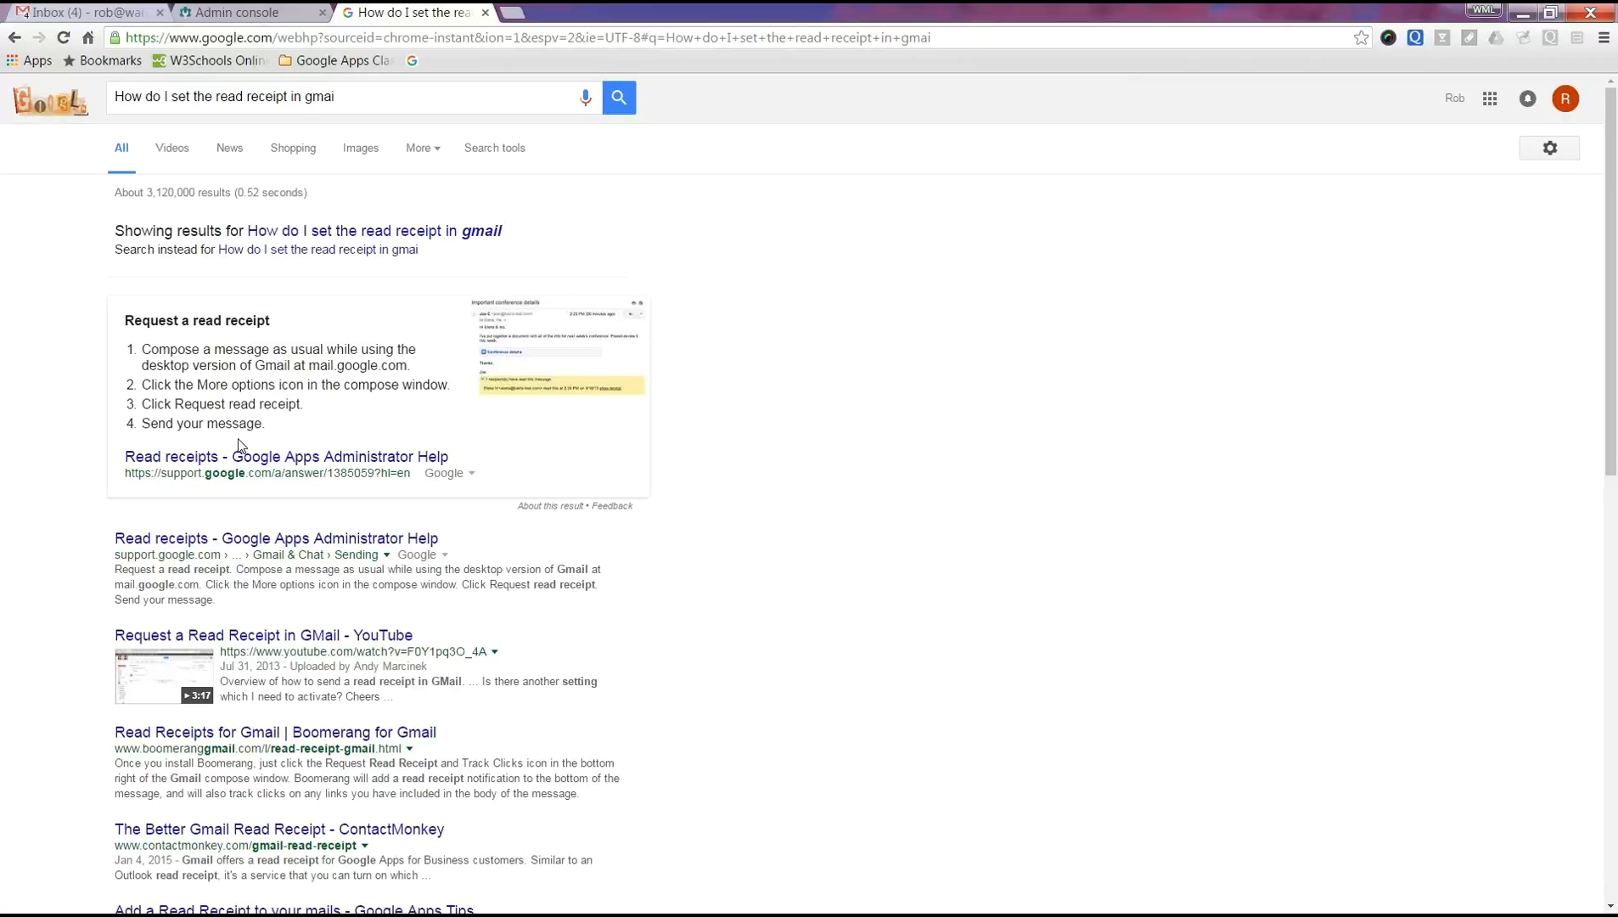
{"action": "left_click", "coordinate": [318, 463]}
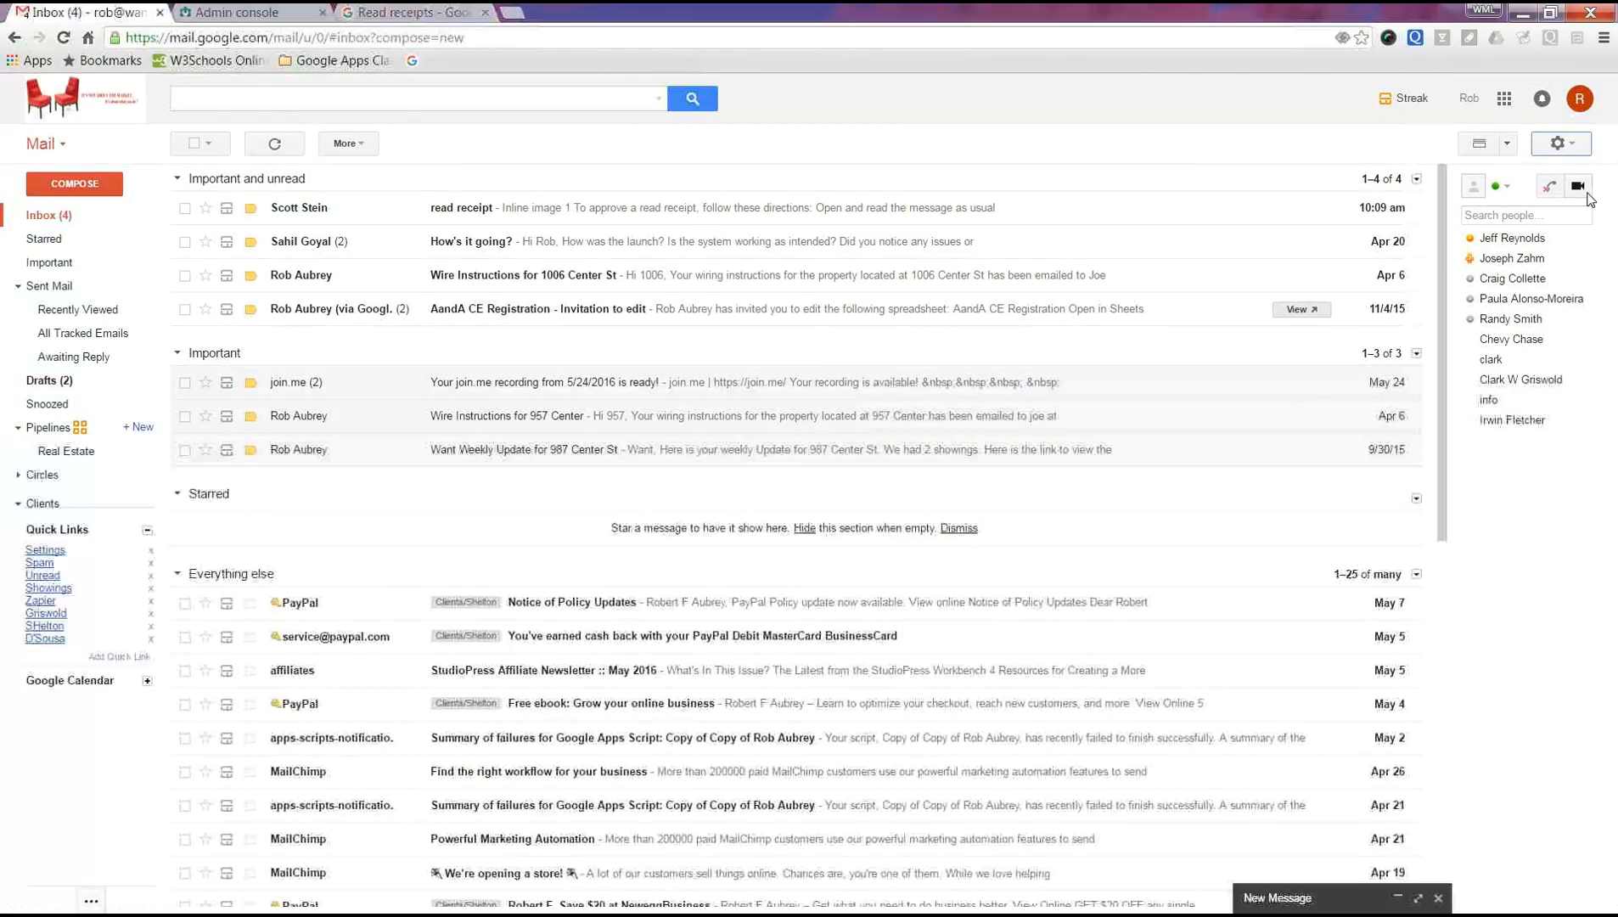
- Look through the General and Inbox mail settings for a read receipt option and return to the inbox
{"action": "left_click", "coordinate": [1565, 149]}
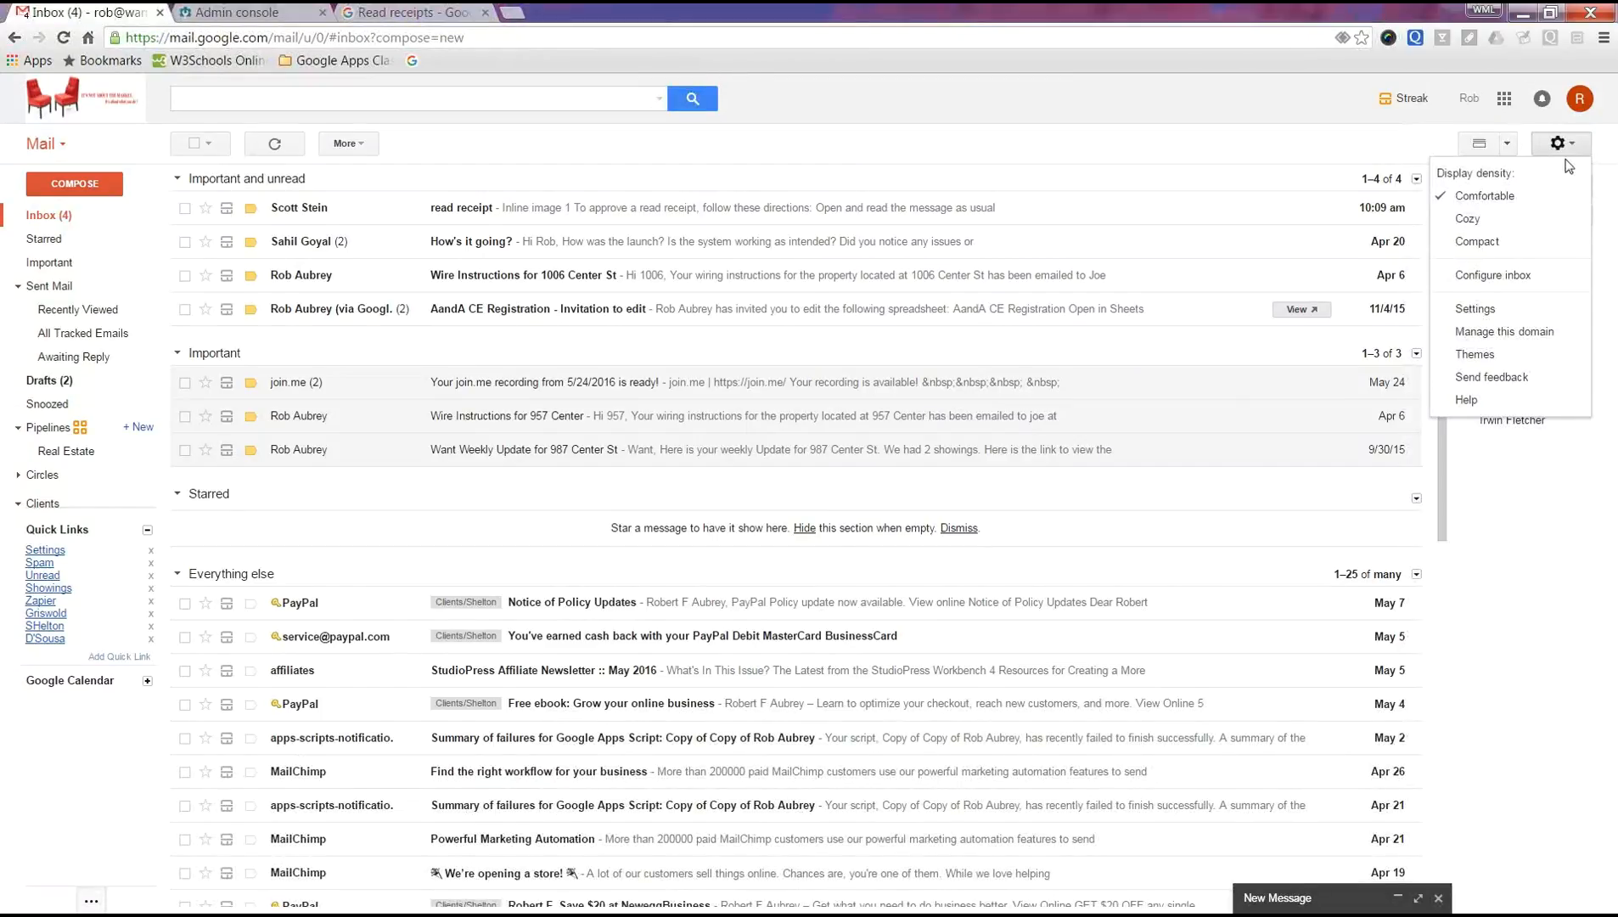
{"action": "left_click", "coordinate": [1494, 309]}
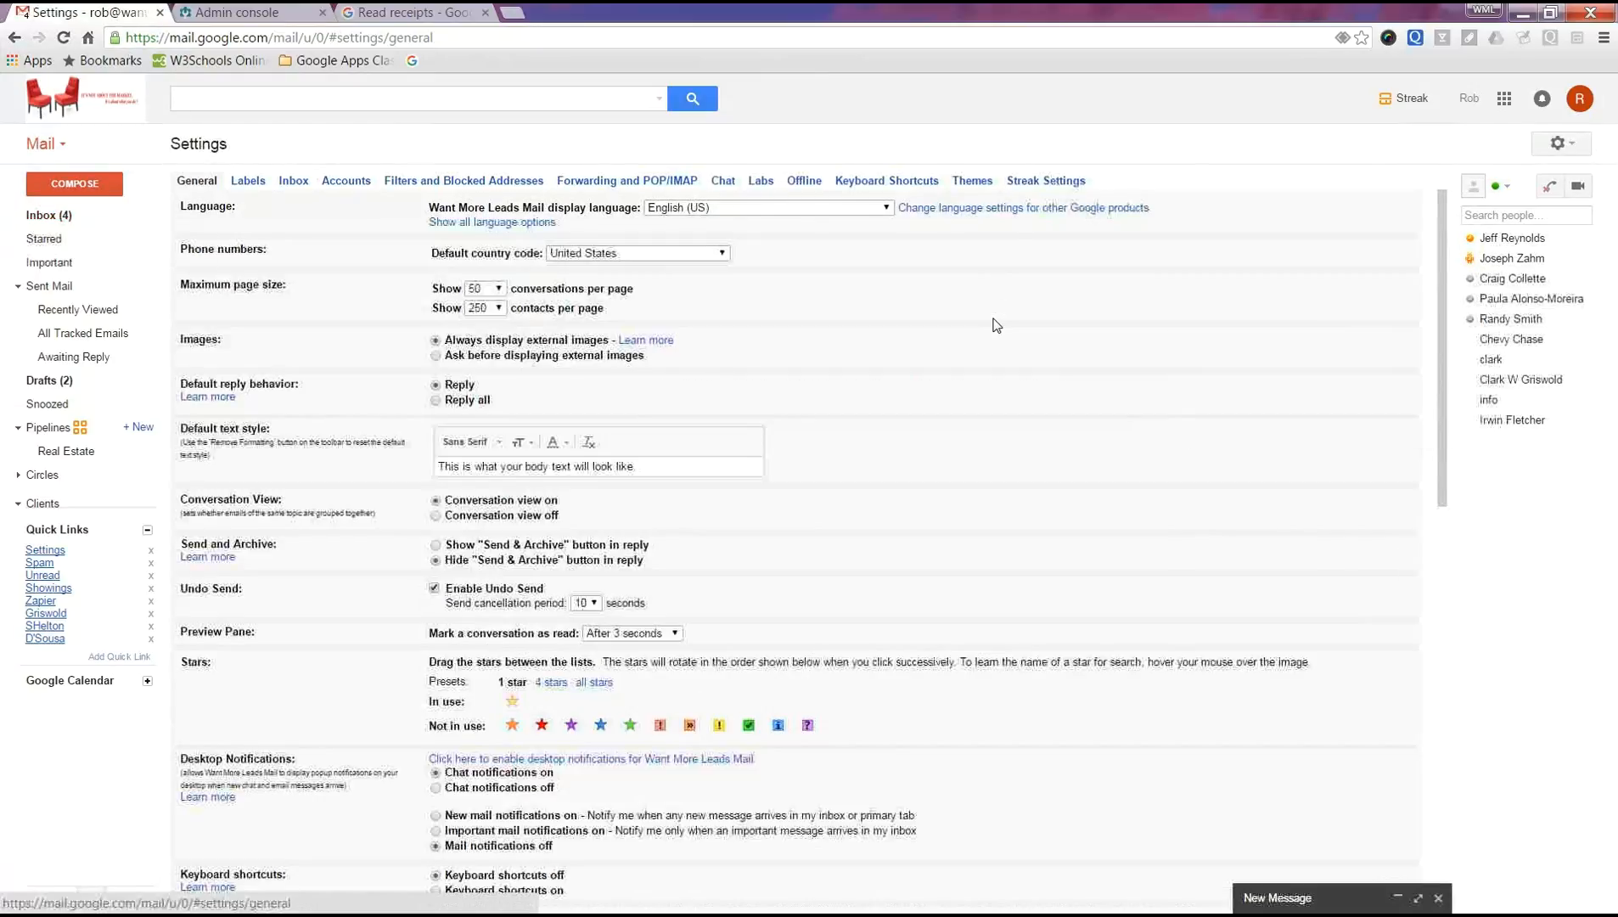
{"action": "left_click", "coordinate": [294, 181]}
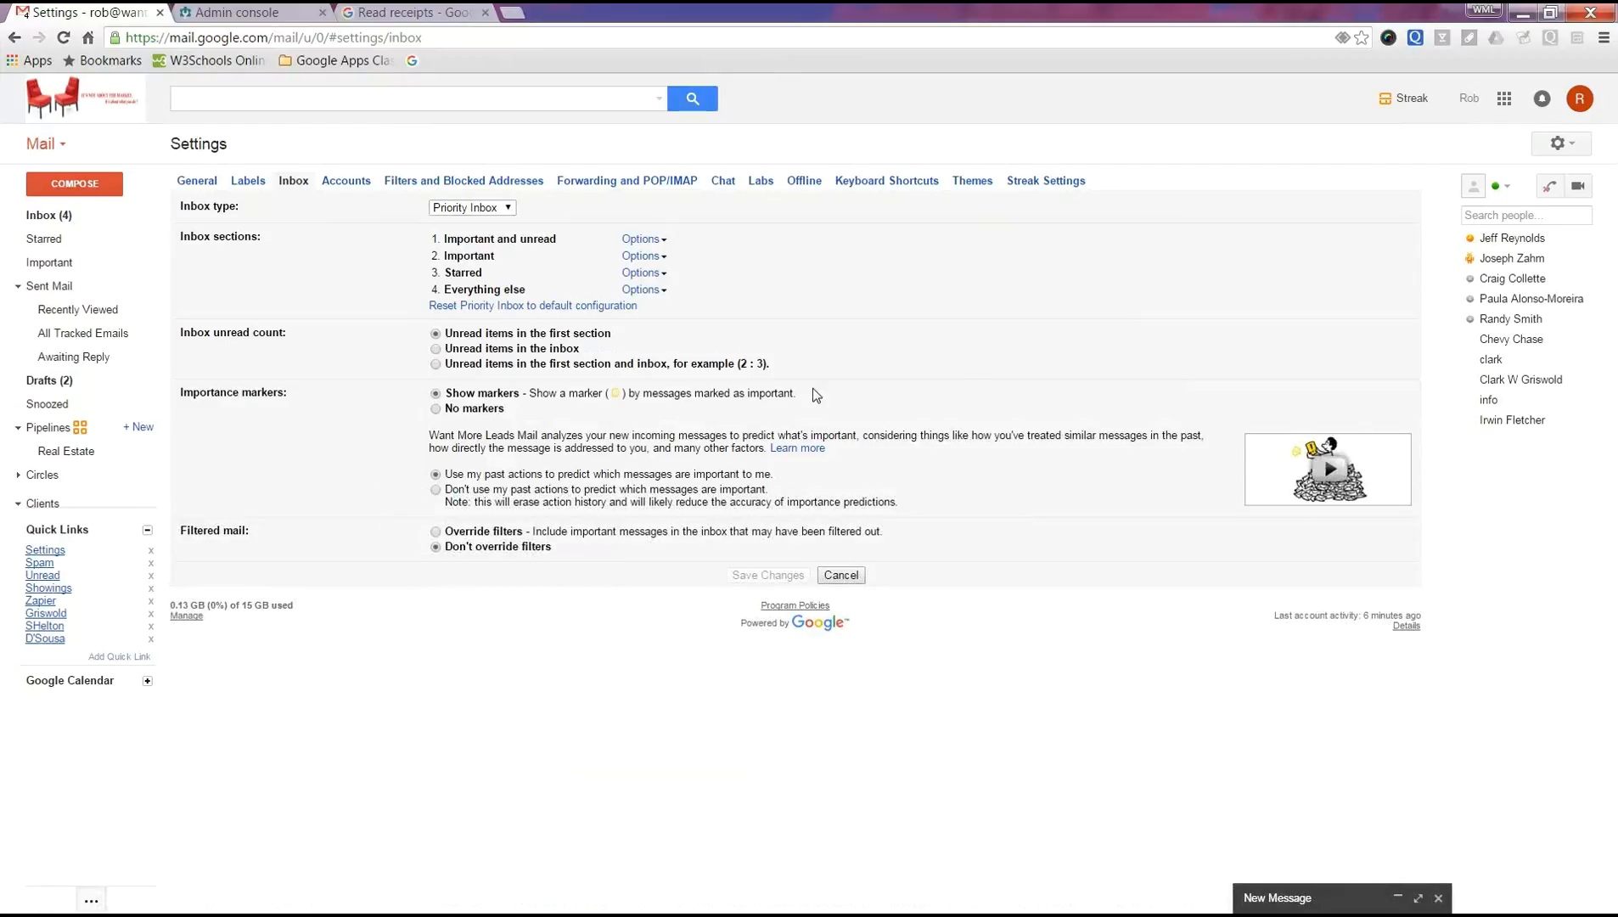
{"action": "left_click", "coordinate": [54, 215]}
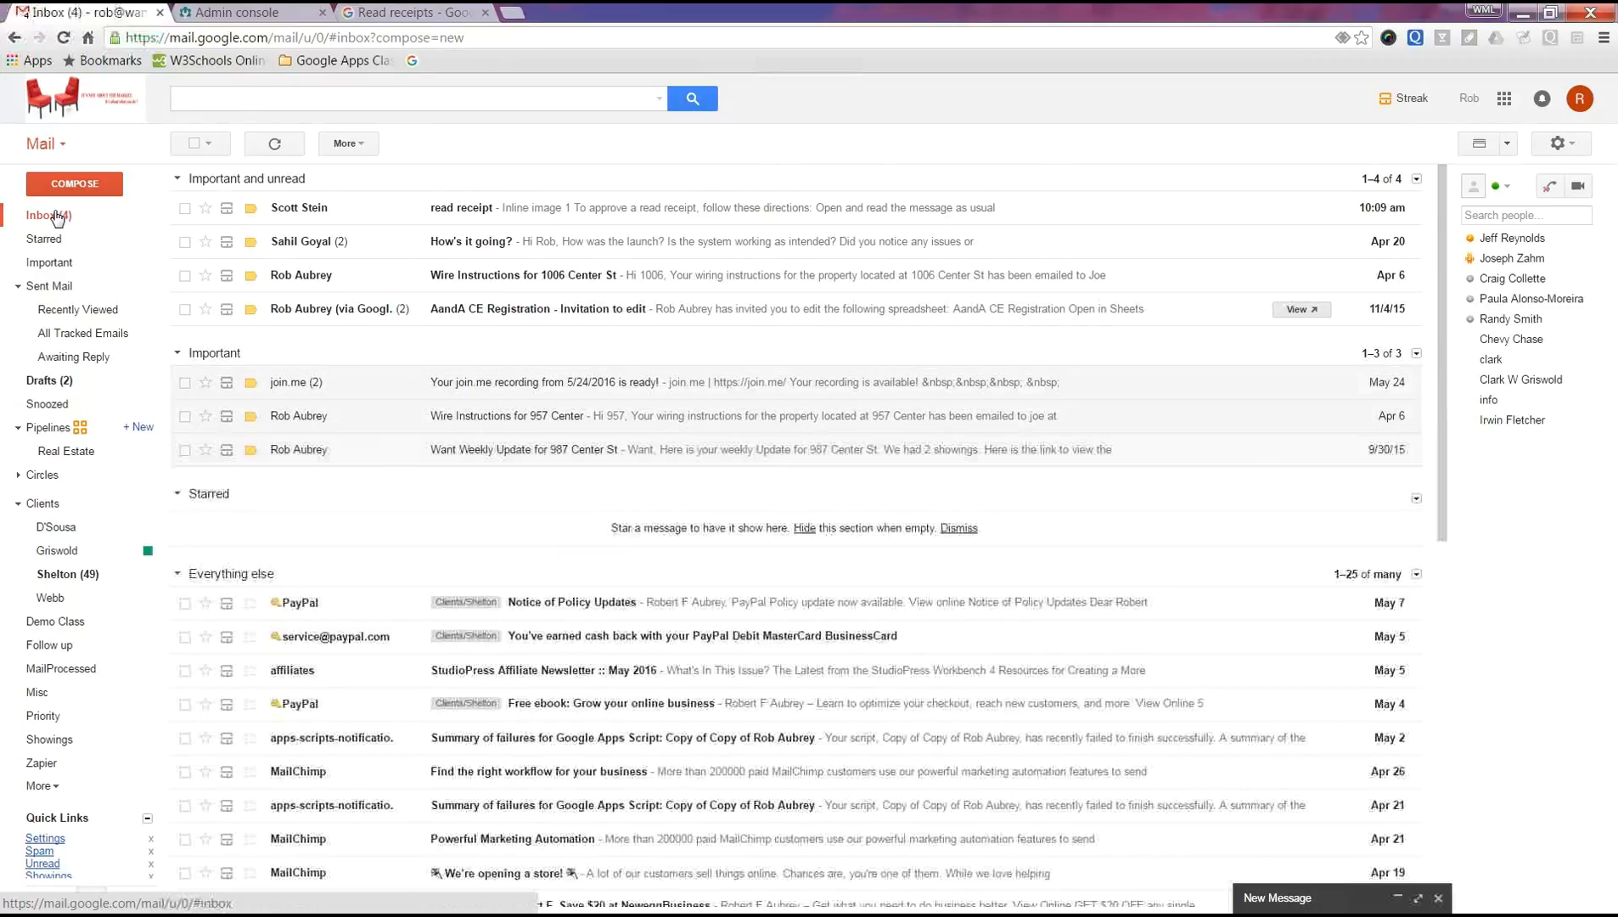
- Read the "read receipt" message, open its linked help article through "More items", and return to the message
{"action": "left_click", "coordinate": [531, 212]}
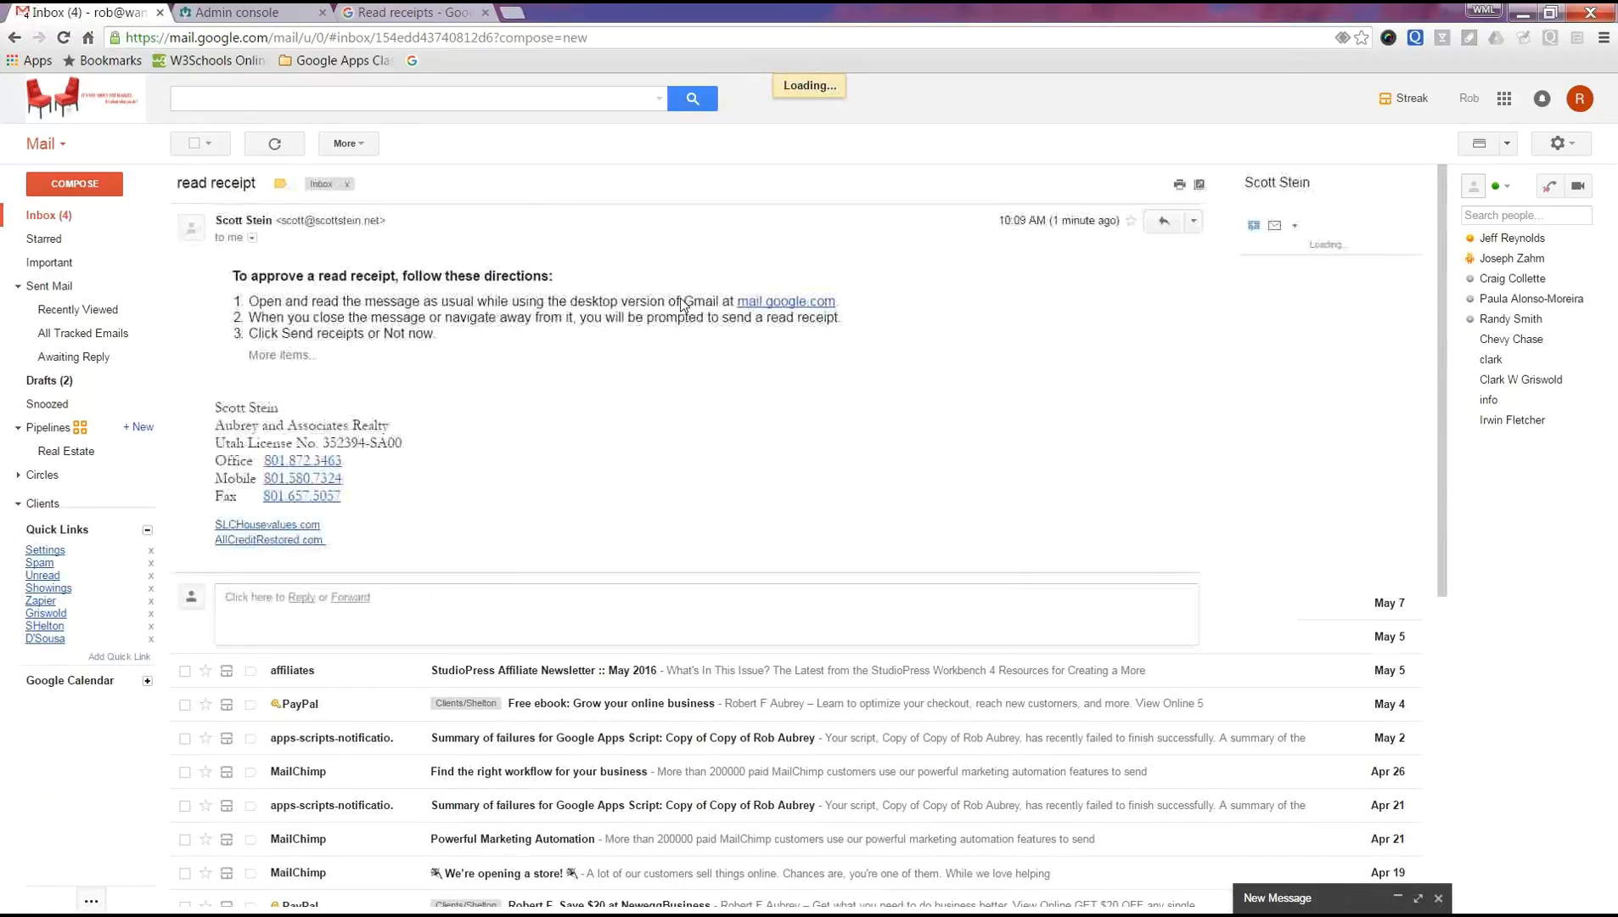
{"action": "left_click", "coordinate": [283, 355]}
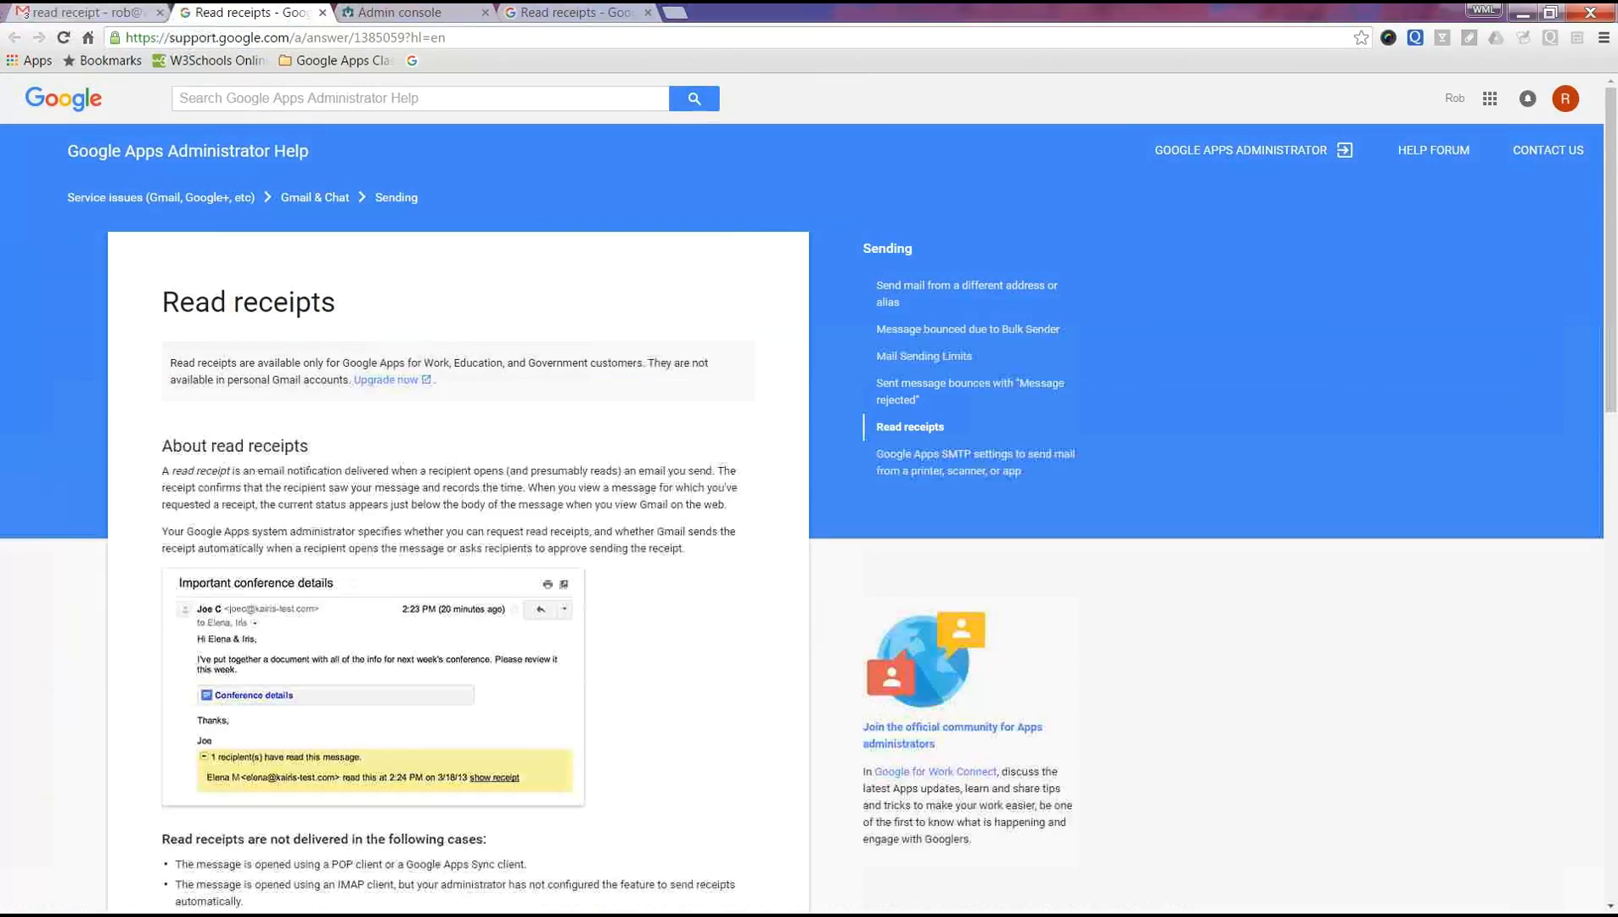
{"action": "left_click", "coordinate": [75, 13]}
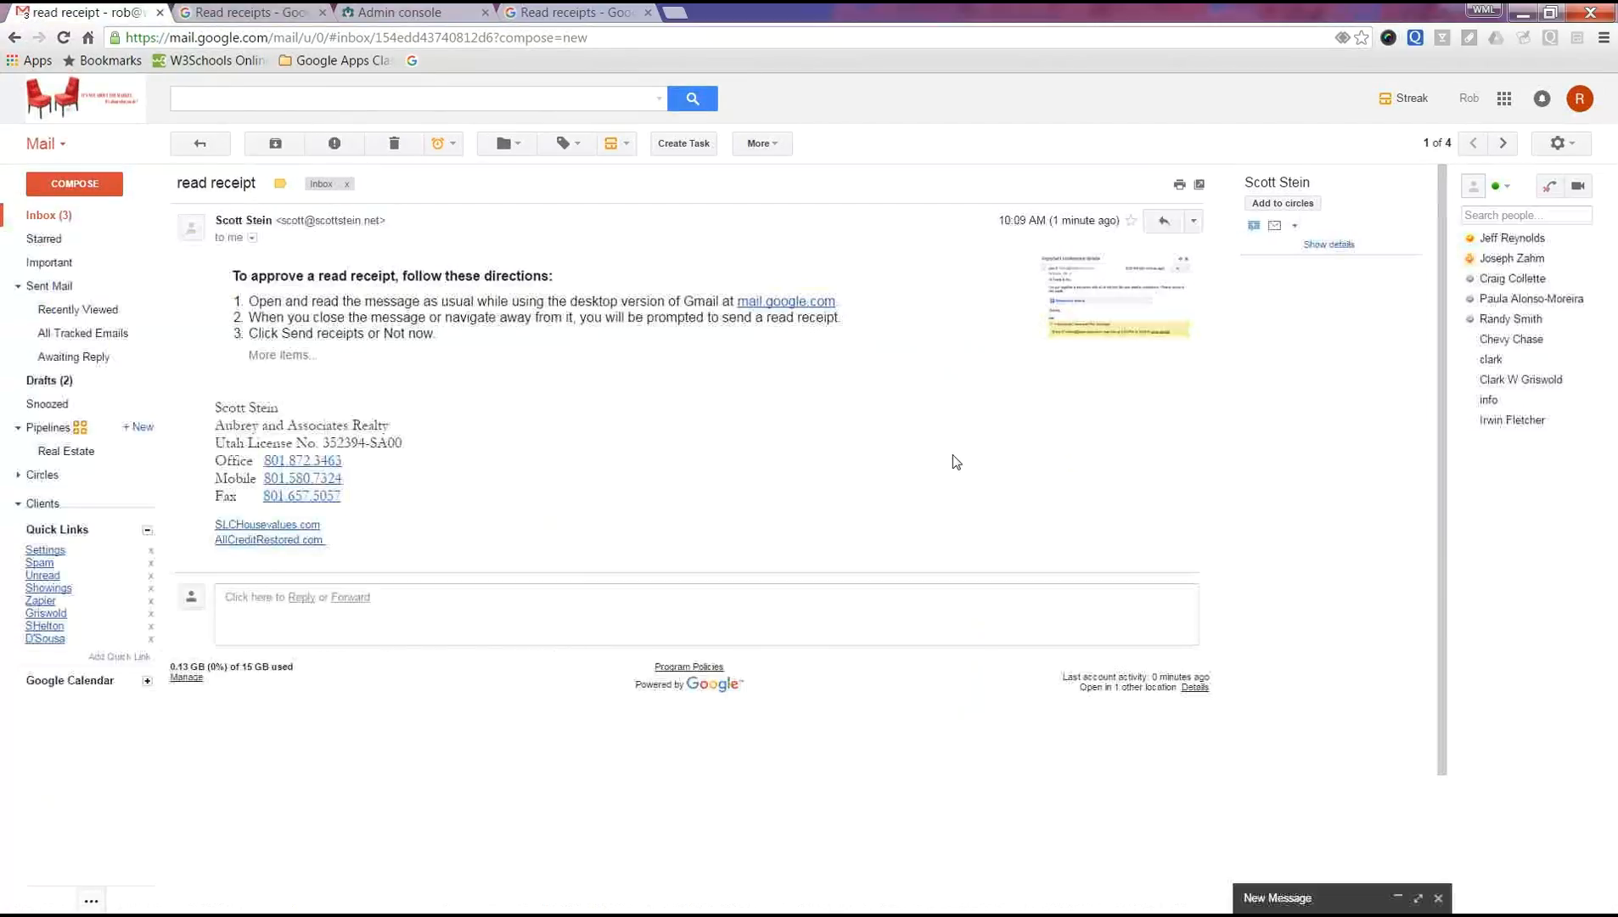